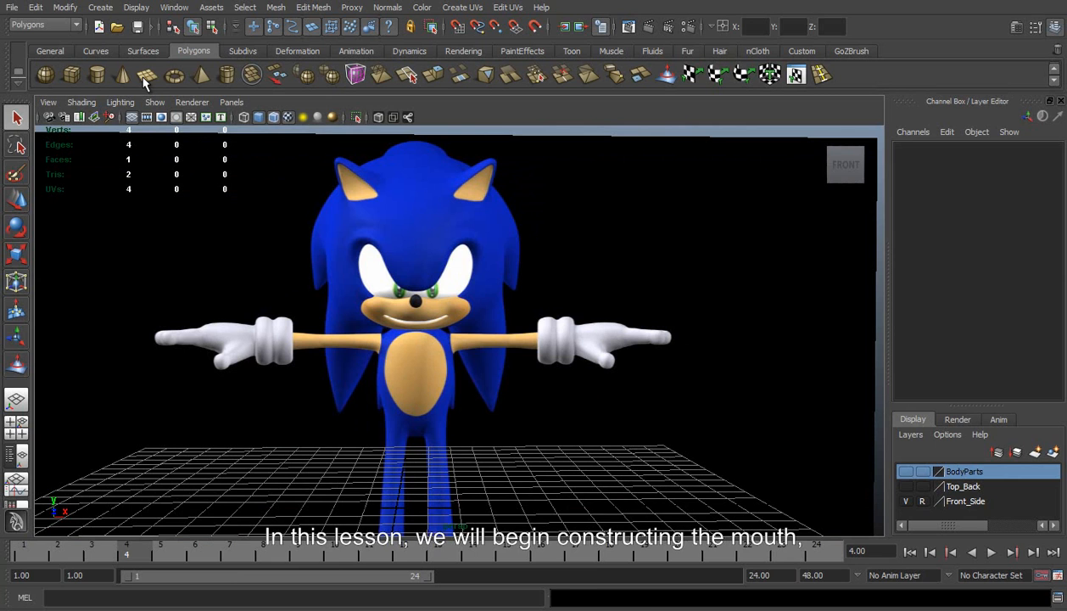
Create a polygon plane, set its Rotate X to 90, and set its width and height subdivisions to 1
click(1031, 196)
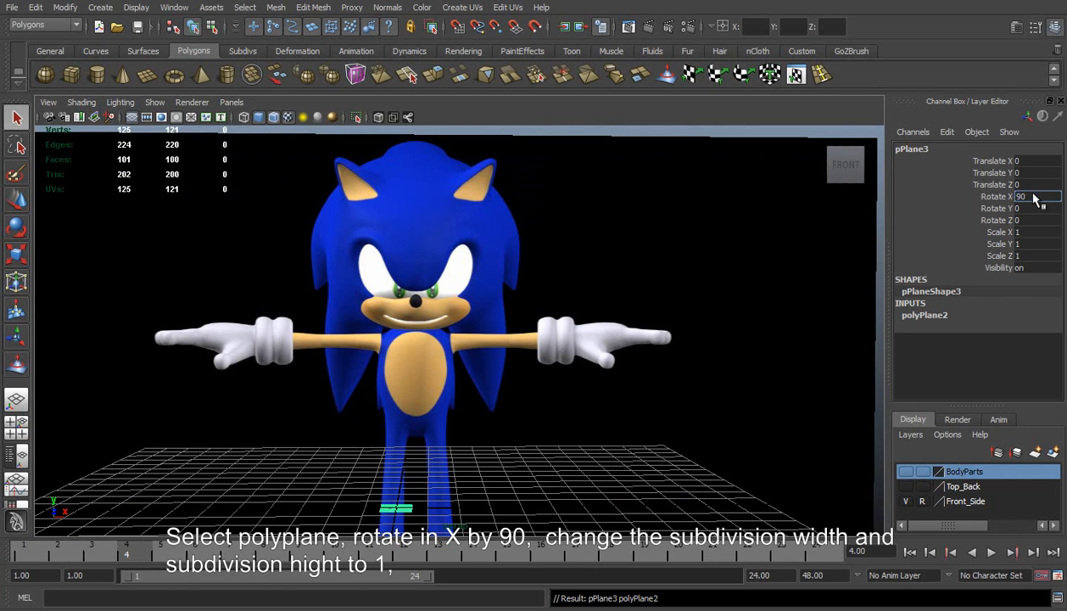
text(90)
key(Return)
click(930, 315)
drag(1031, 350, 1029, 364)
text(1)
key(Return)
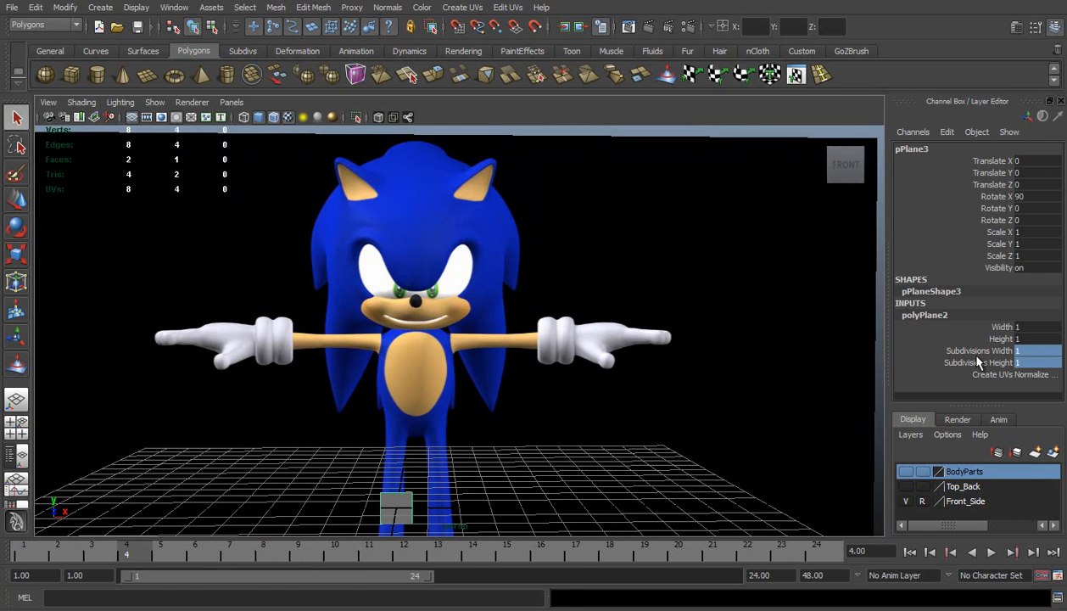
Move the plane up to mouth height and forward of the muzzle, at about Translate Y 6.68 and Translate Z 4.98
key(w)
drag(395, 527, 392, 323)
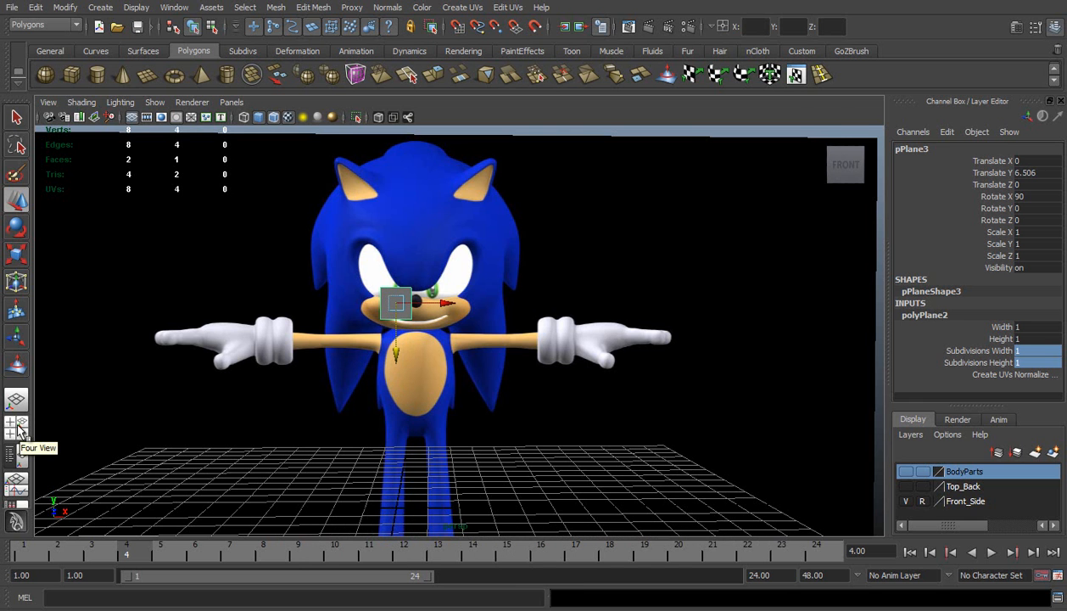
click(20, 430)
scroll(369, 274, up, 5)
scroll(221, 338, up, 3)
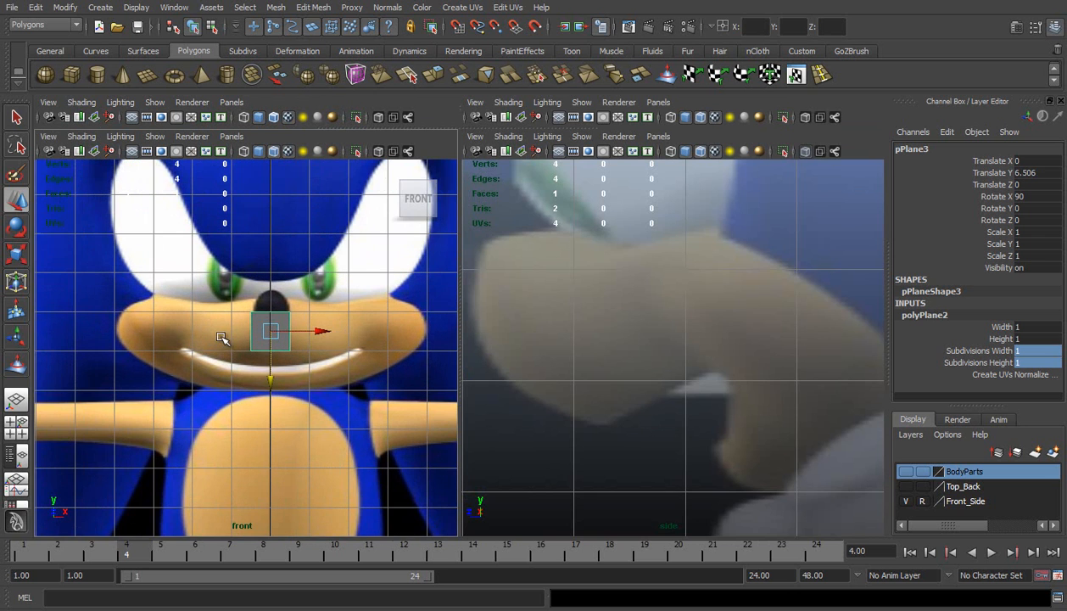
scroll(638, 426, down, 10)
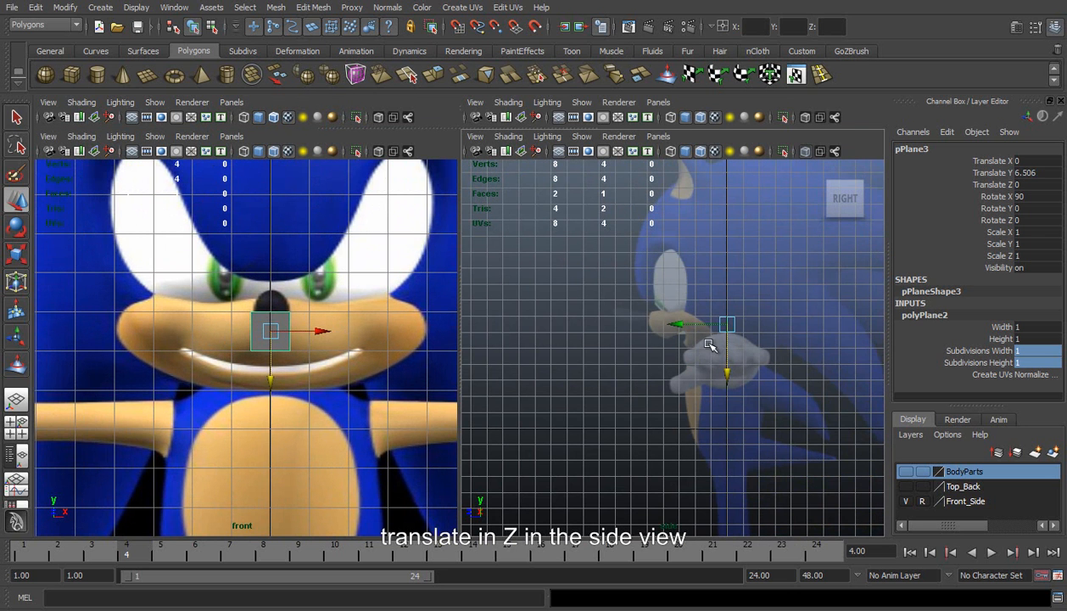
drag(687, 327, 613, 319)
scroll(701, 356, up, 8)
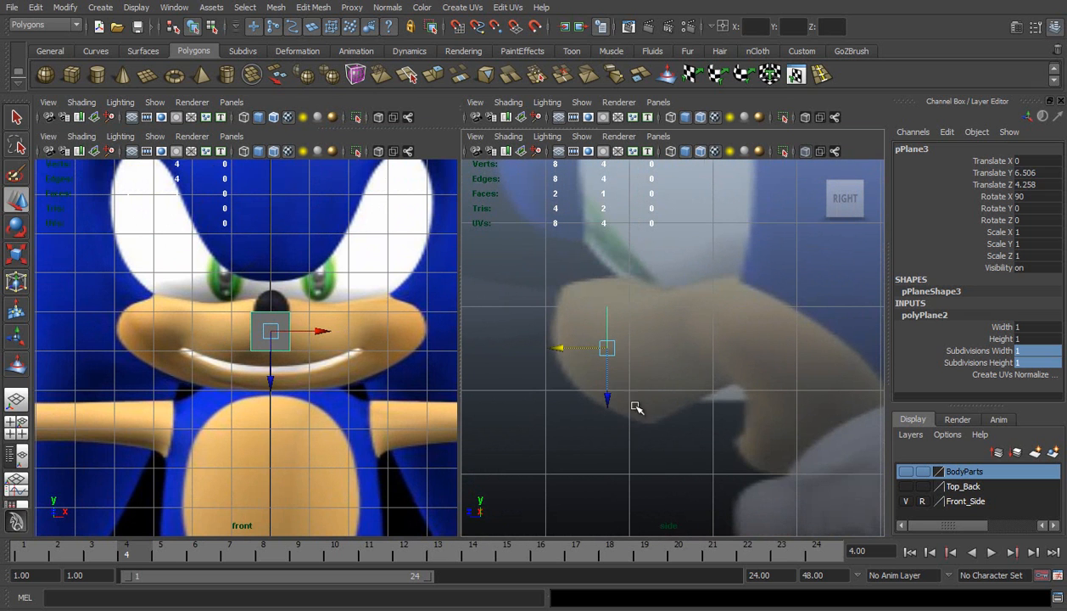
drag(554, 343, 498, 341)
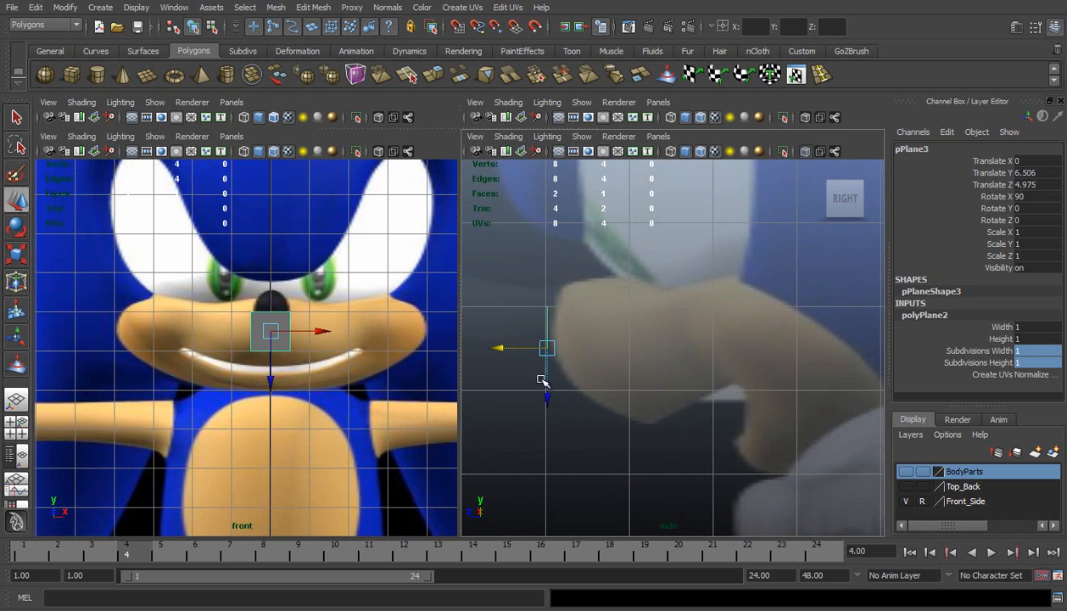
drag(549, 396, 546, 380)
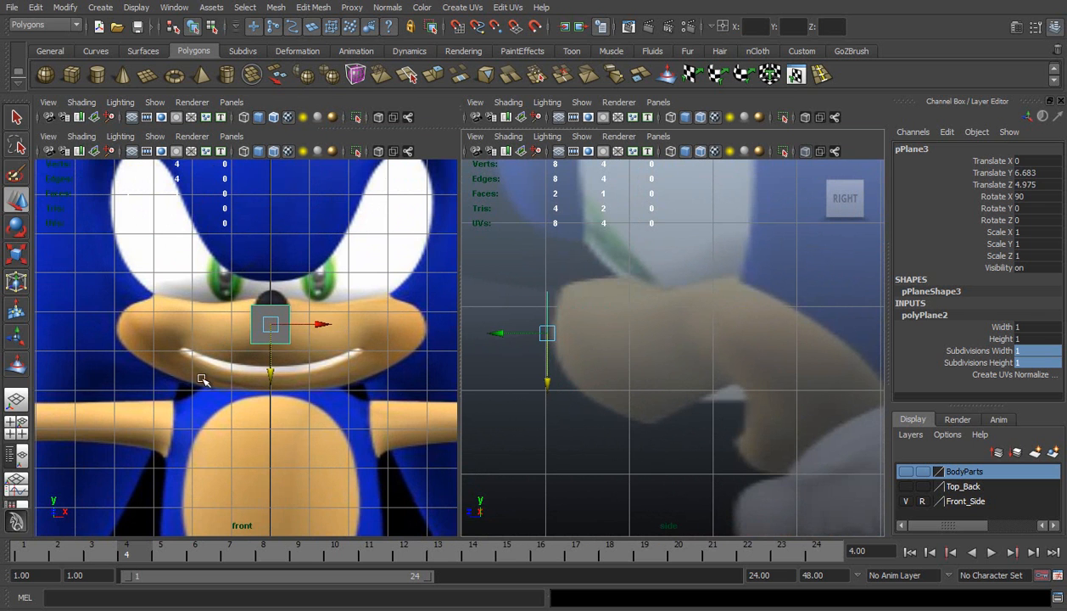
Snap the plane's two vertices on the far side of the nose to the character's centre line on the grid
scroll(219, 367, up, 3)
scroll(217, 361, up, 2)
right_drag(265, 288, 204, 281)
drag(224, 262, 276, 364)
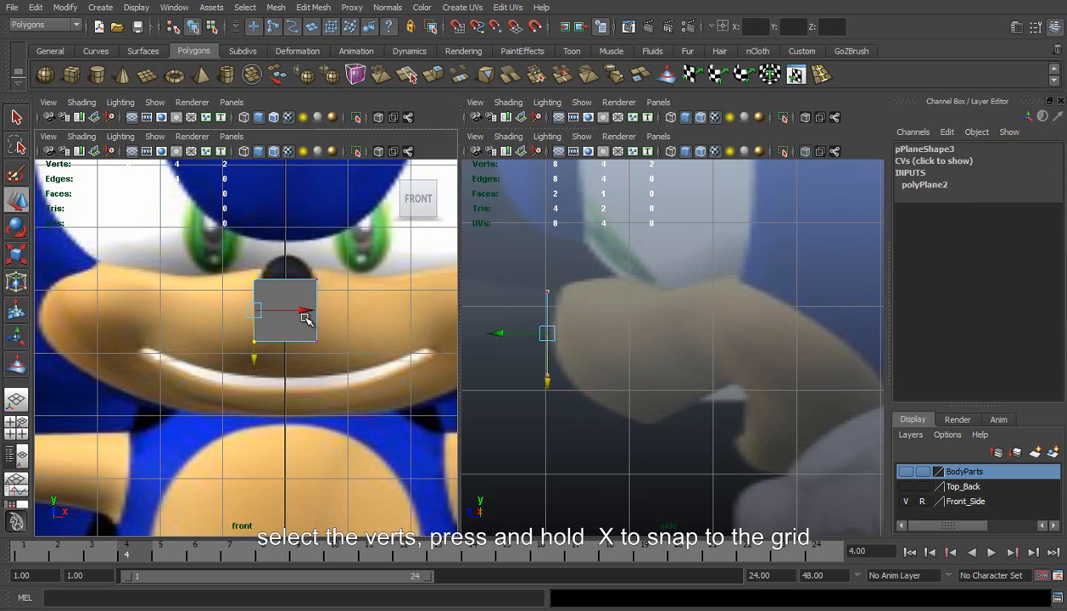
key(x)
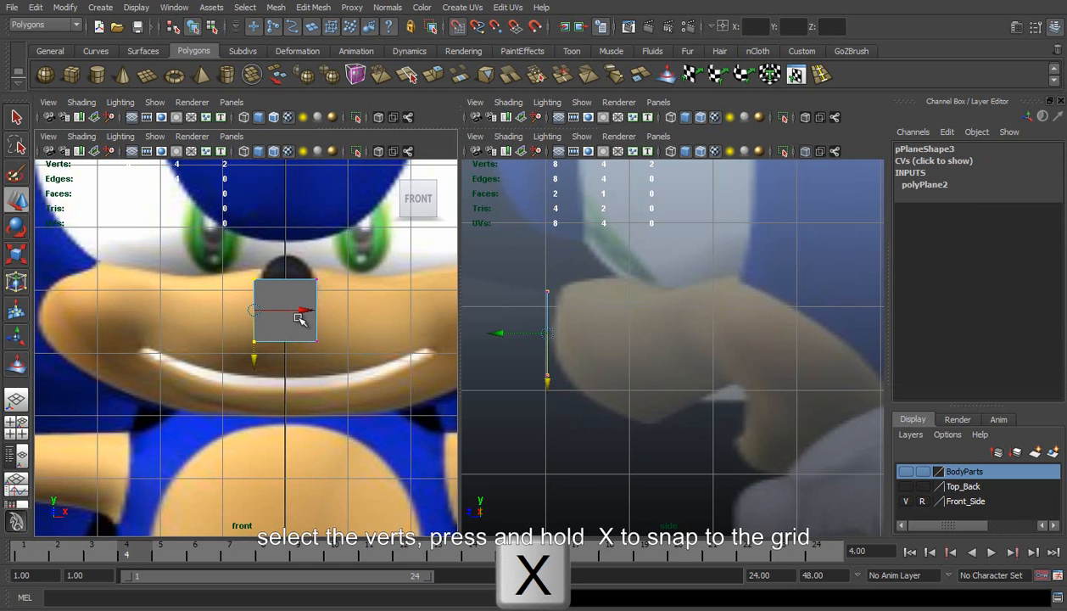
drag(307, 308, 307, 309)
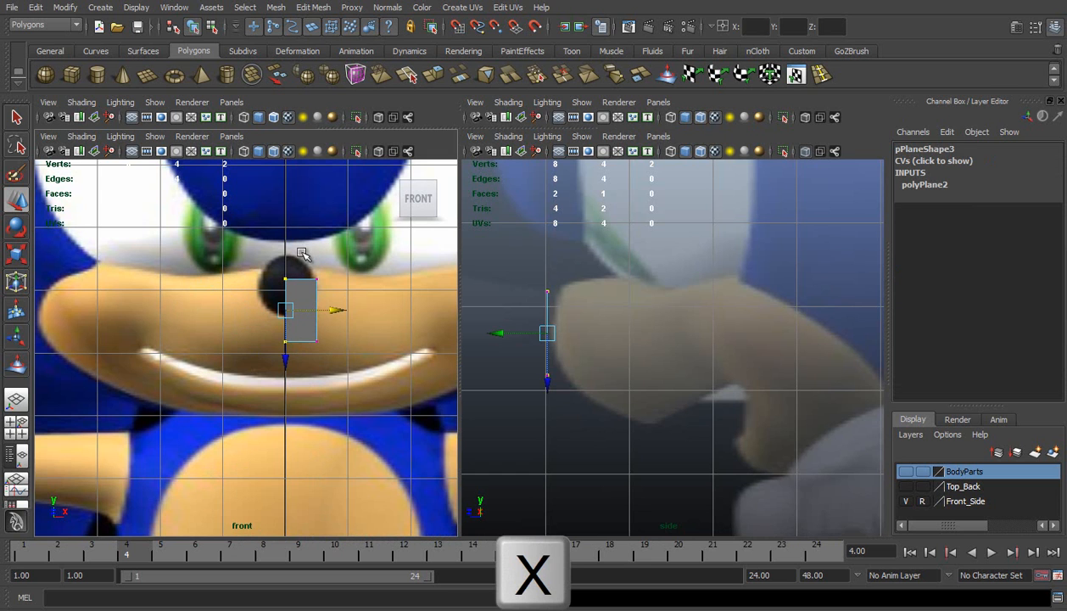
Move the plane's upper and lower vertex pairs to span the height of the mouth area in the front view
drag(263, 346, 310, 417)
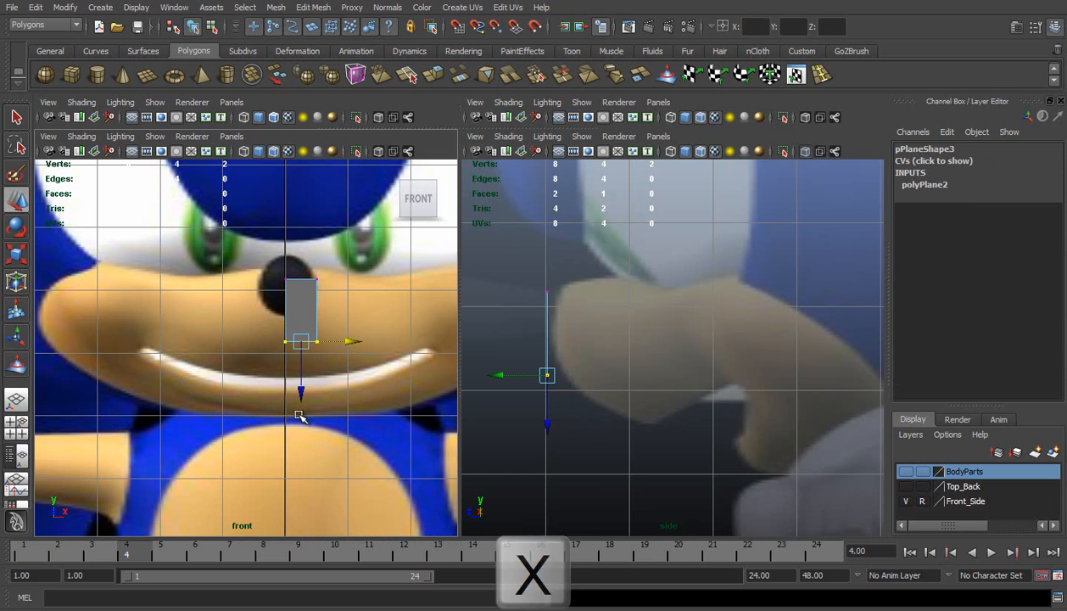
drag(264, 263, 336, 294)
drag(303, 328, 304, 320)
drag(233, 312, 296, 468)
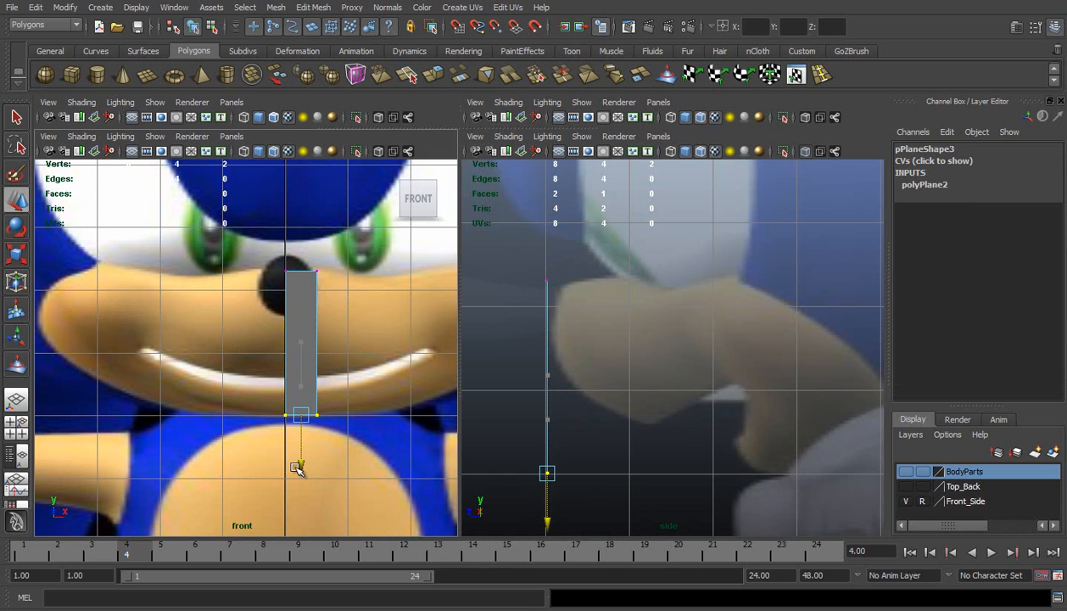
Move the plane's outer vertical edge back along the muzzle in the side view and out to the cheek in the front view
right_drag(317, 308, 316, 275)
click(317, 308)
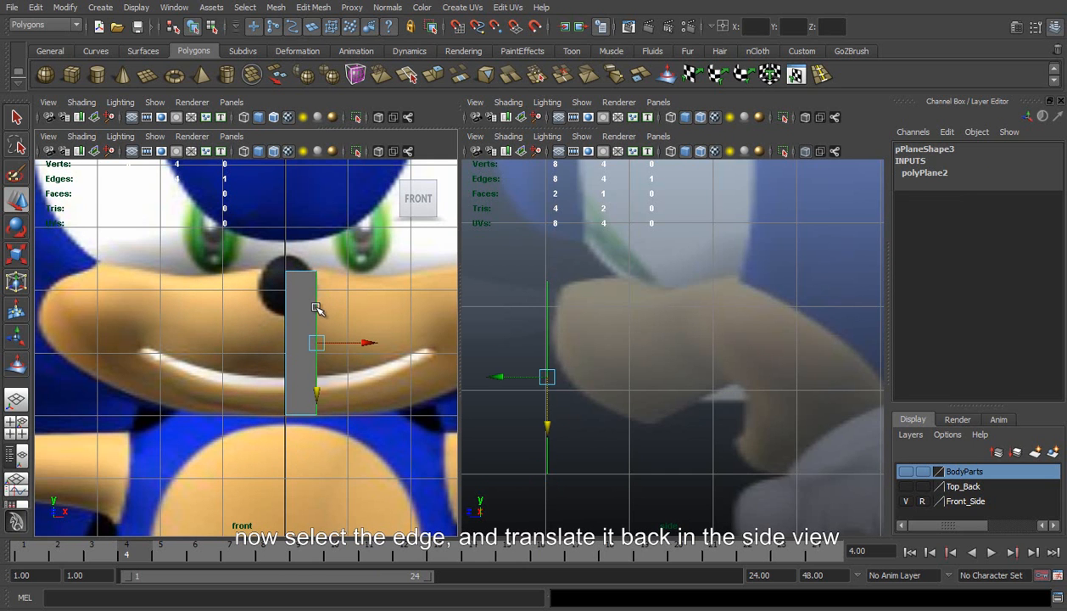
drag(500, 376, 805, 378)
alt+middle_drag(805, 378, 525, 357)
drag(611, 341, 646, 339)
alt+middle_drag(361, 329, 231, 300)
drag(241, 311, 452, 298)
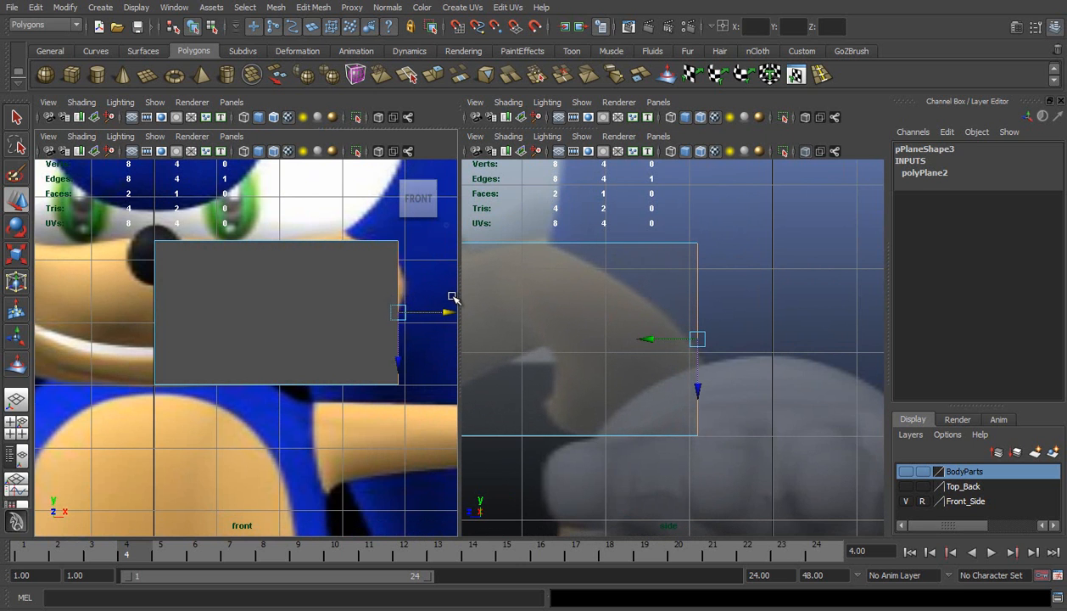
Scale the outer edge down uniformly for a tapered shape and raise it to follow the cheek
key(r)
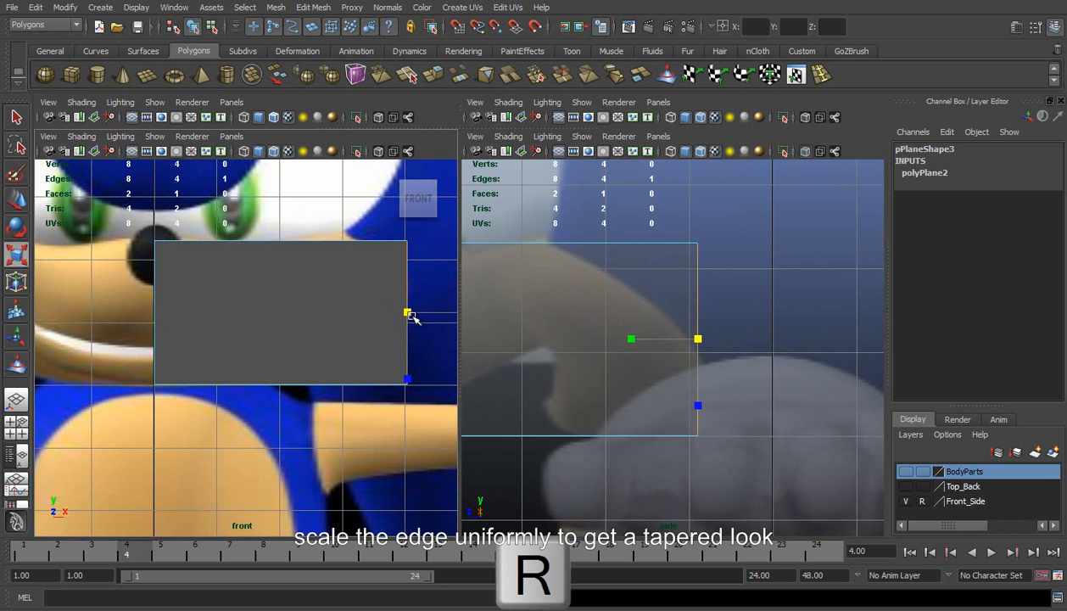
drag(407, 312, 386, 296)
key(w)
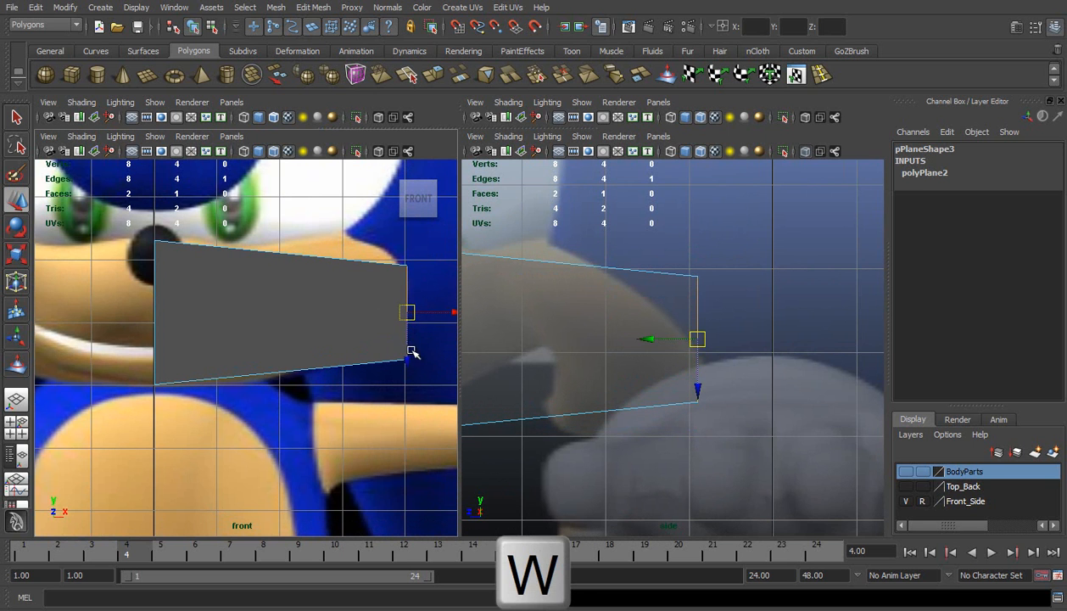
drag(409, 360, 405, 345)
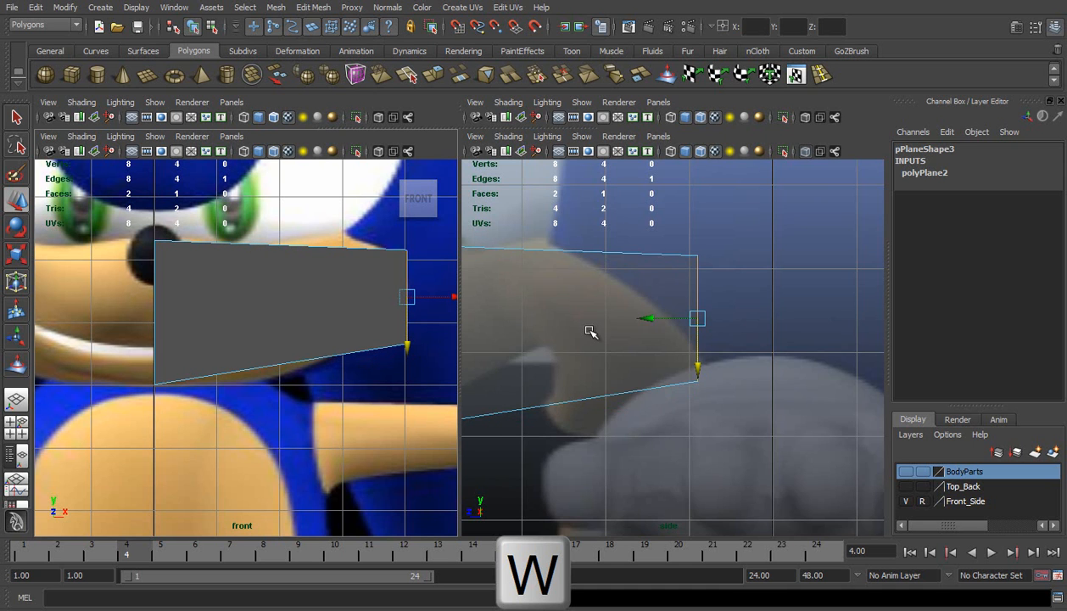
alt+middle_drag(659, 328, 766, 313)
scroll(684, 322, down, 5)
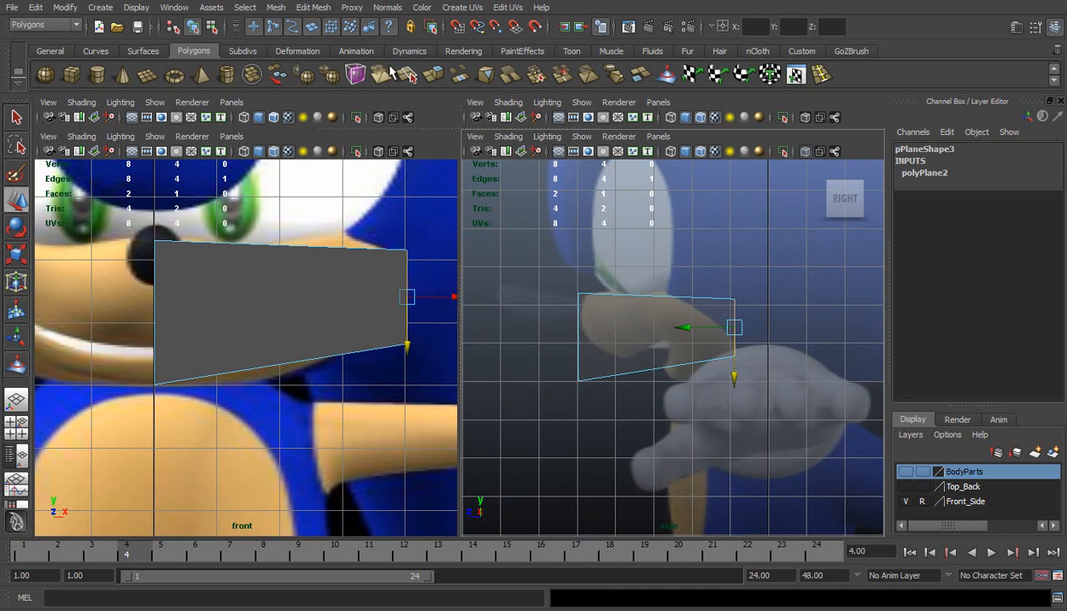
Insert a vertical edge loop through the plane between nose and cheek, and scale it up to bulge the outline
click(820, 75)
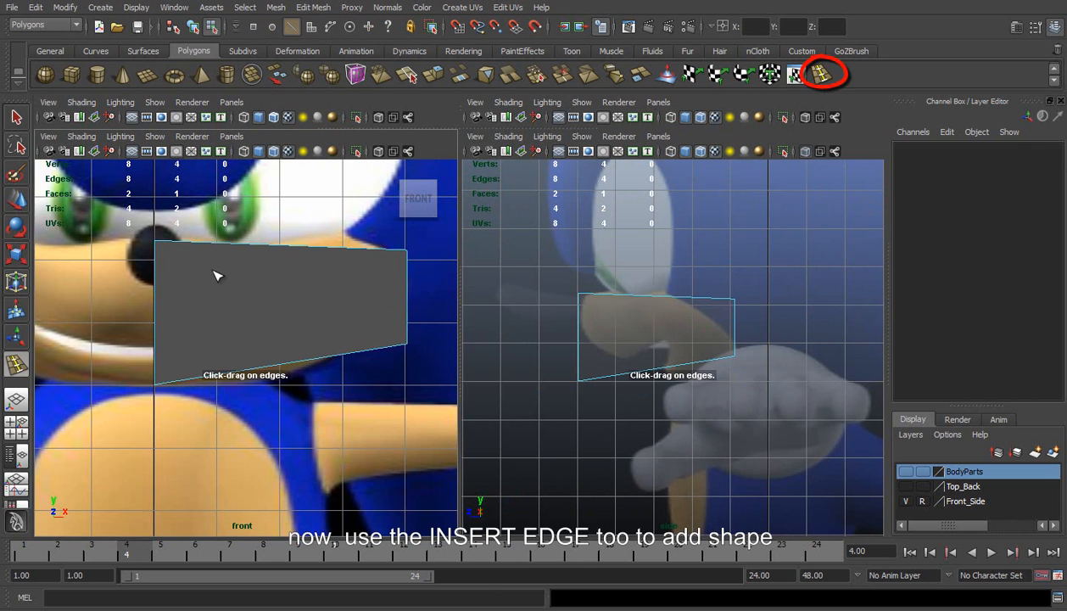
drag(248, 247, 256, 248)
key(w)
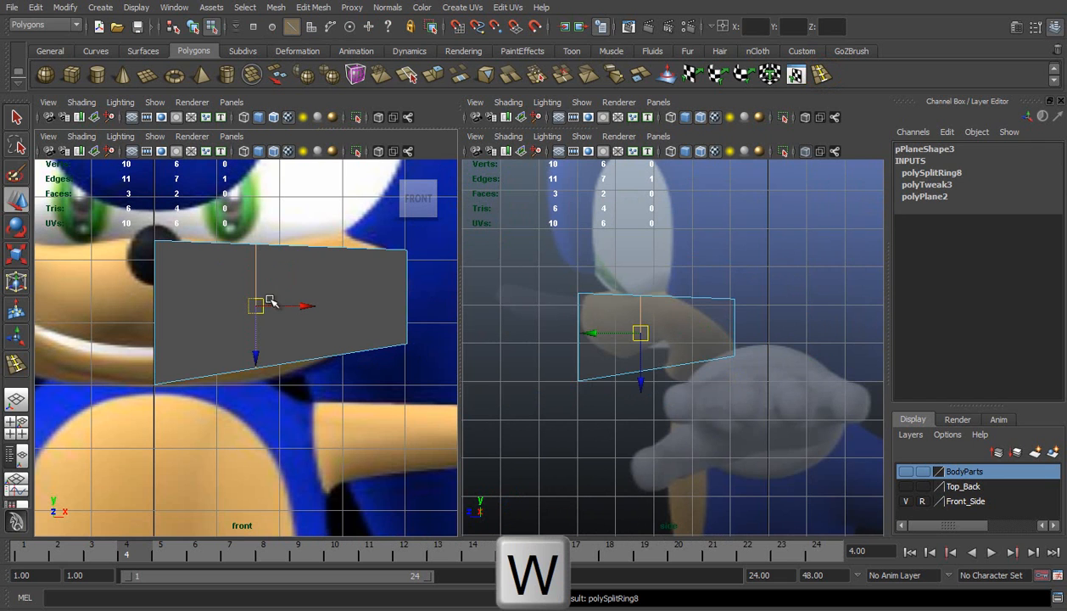
key(r)
drag(255, 303, 267, 305)
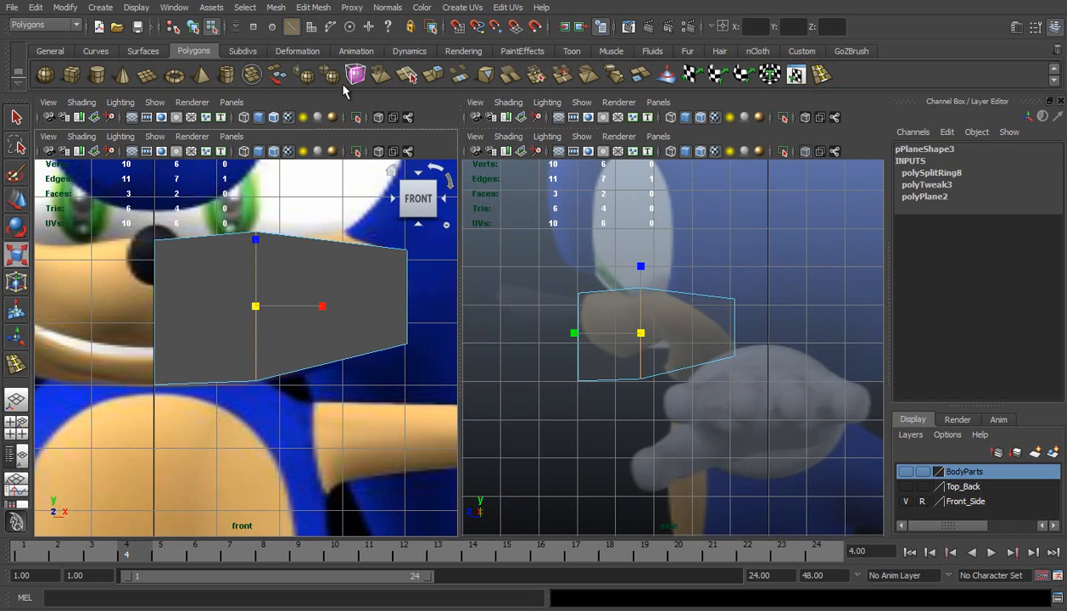
Split the polygons just below the upper border, from the corner at the nose through the middle edge to the outer corner
click(413, 77)
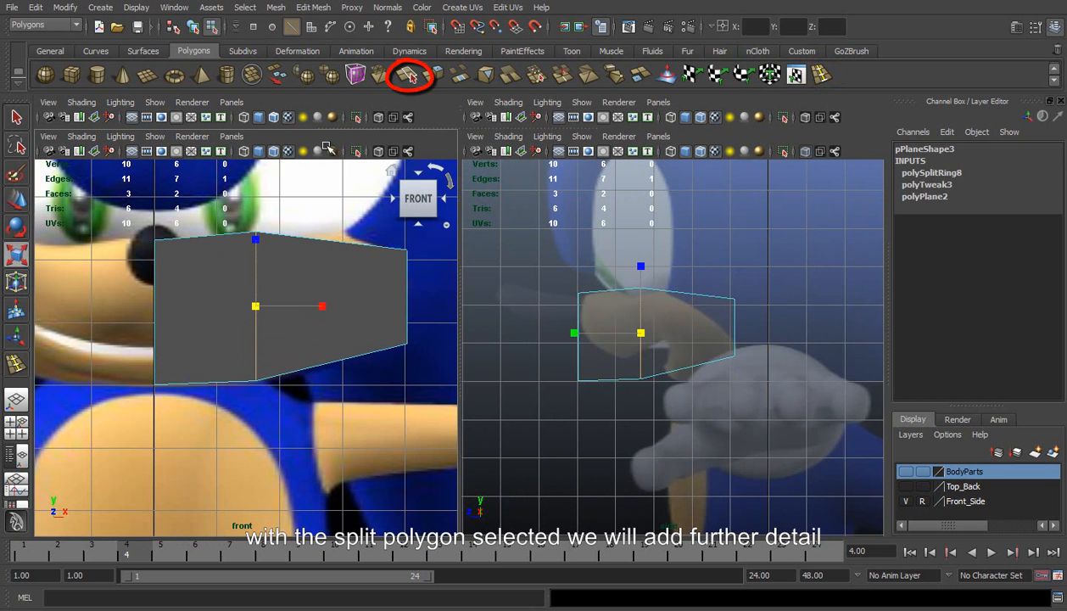
click(158, 255)
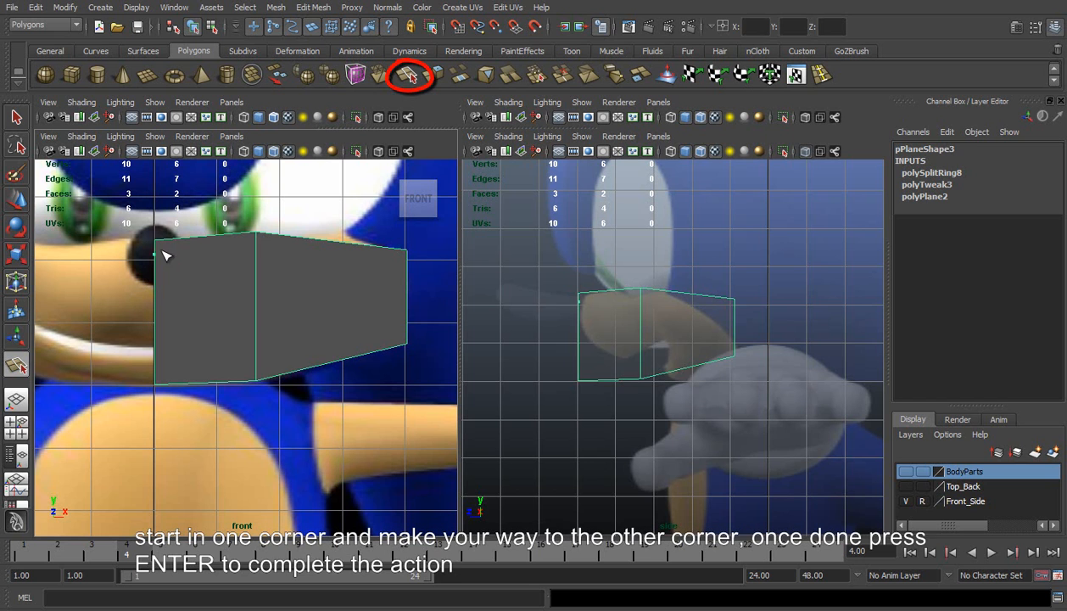
click(257, 247)
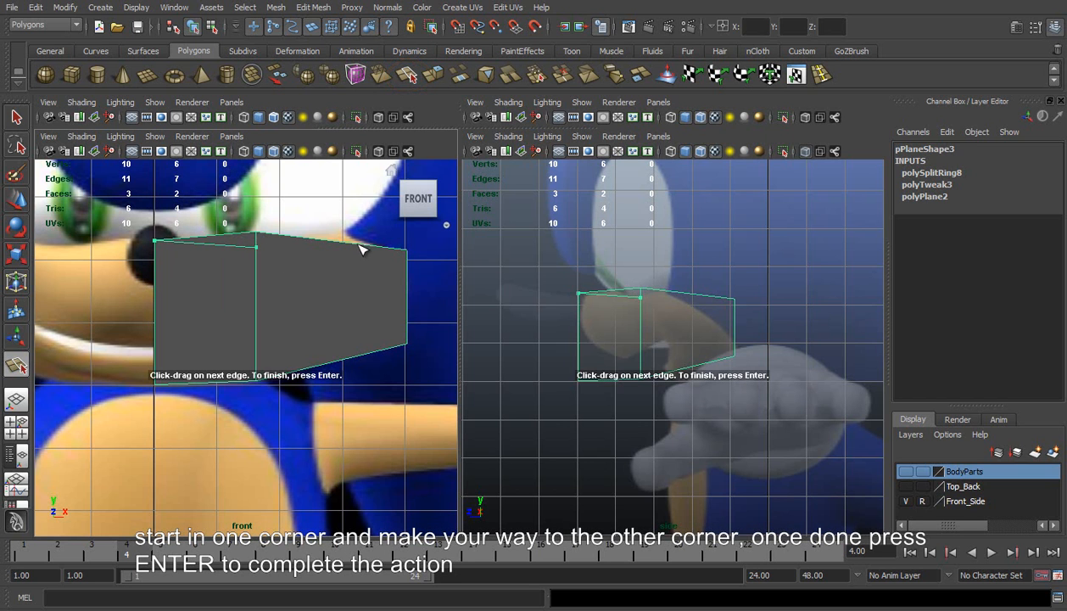
click(407, 250)
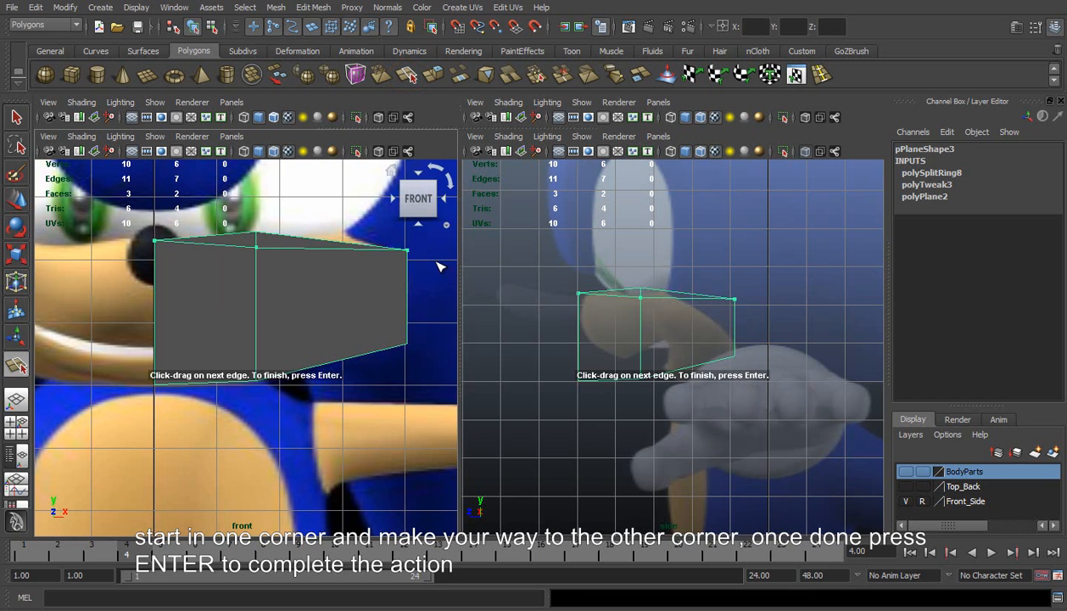
key(Return)
Split the polygons just inside the outer border, and along the lower border to the bottom corner on the centre line
key(g)
drag(362, 251, 408, 336)
key(Return)
drag(261, 339, 254, 373)
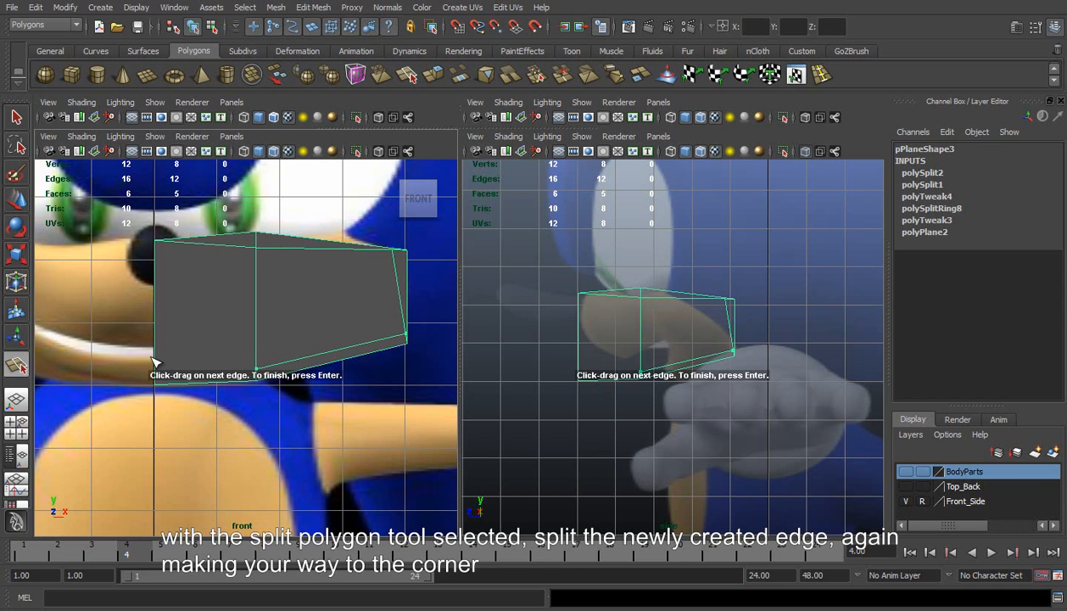
drag(155, 351, 153, 399)
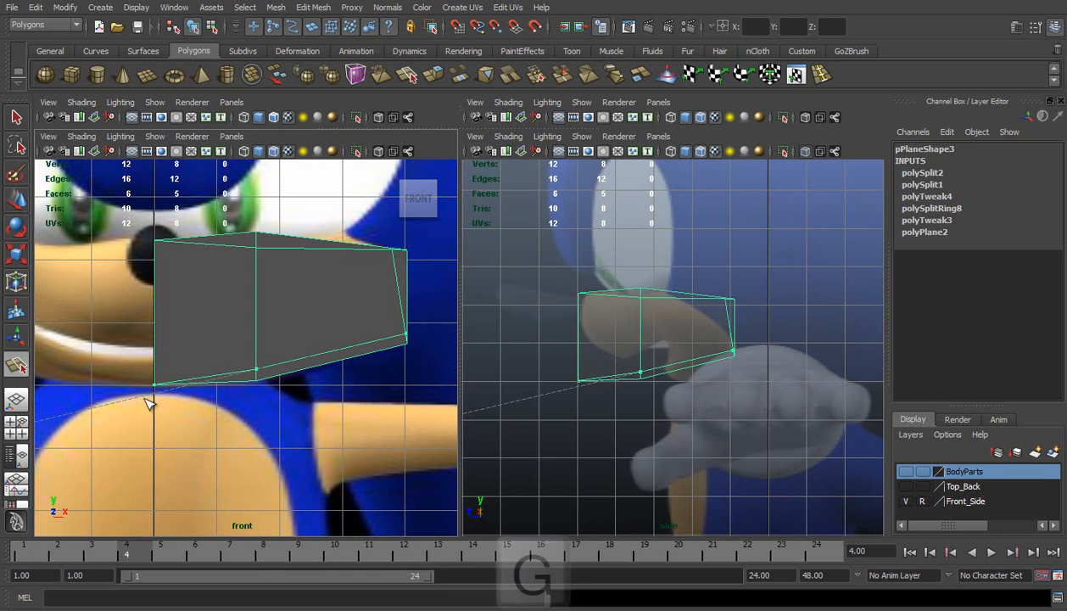
Split the polygons just inside the centre-line border, from the upper split to the lower one, to complete the border
key(g)
drag(188, 242, 168, 249)
drag(206, 376, 169, 381)
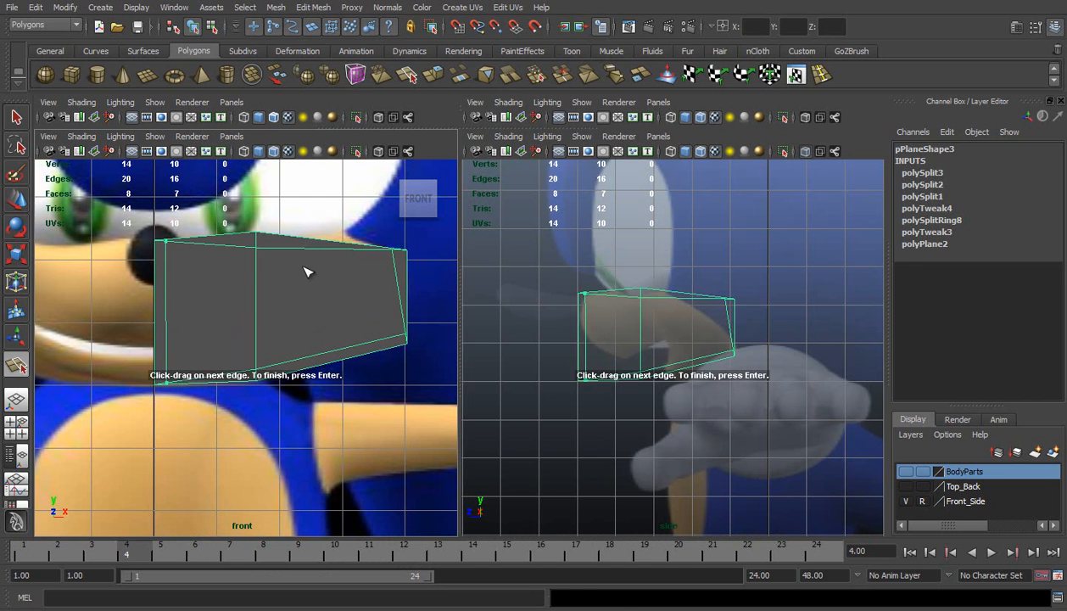
key(Return)
Select the upper inner border vertex beside the nose and turn on X-Ray shading in the front view
scroll(212, 262, up, 3)
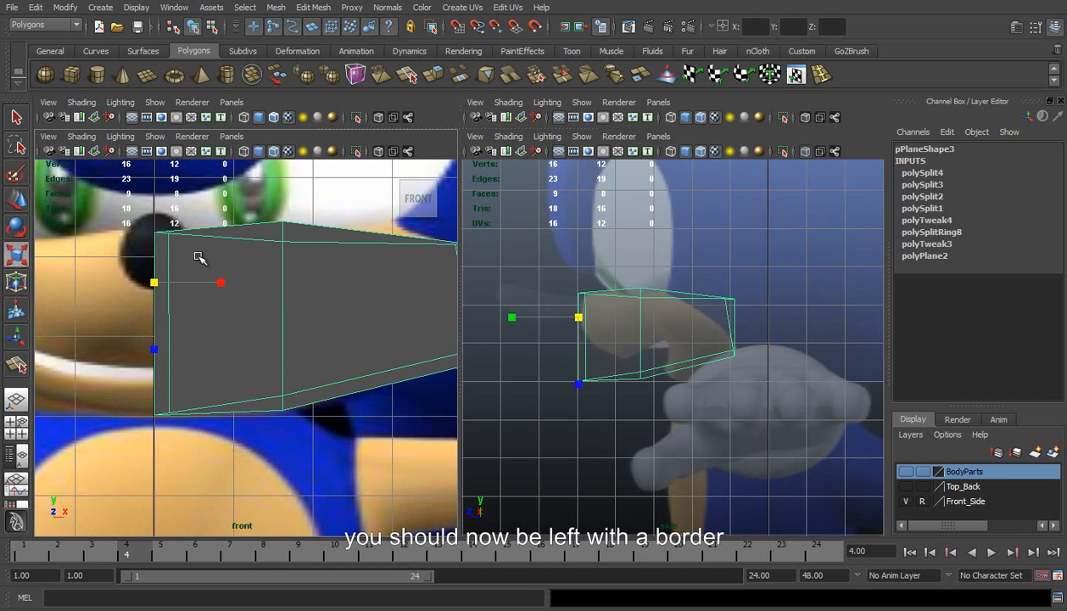
right_drag(204, 237, 169, 239)
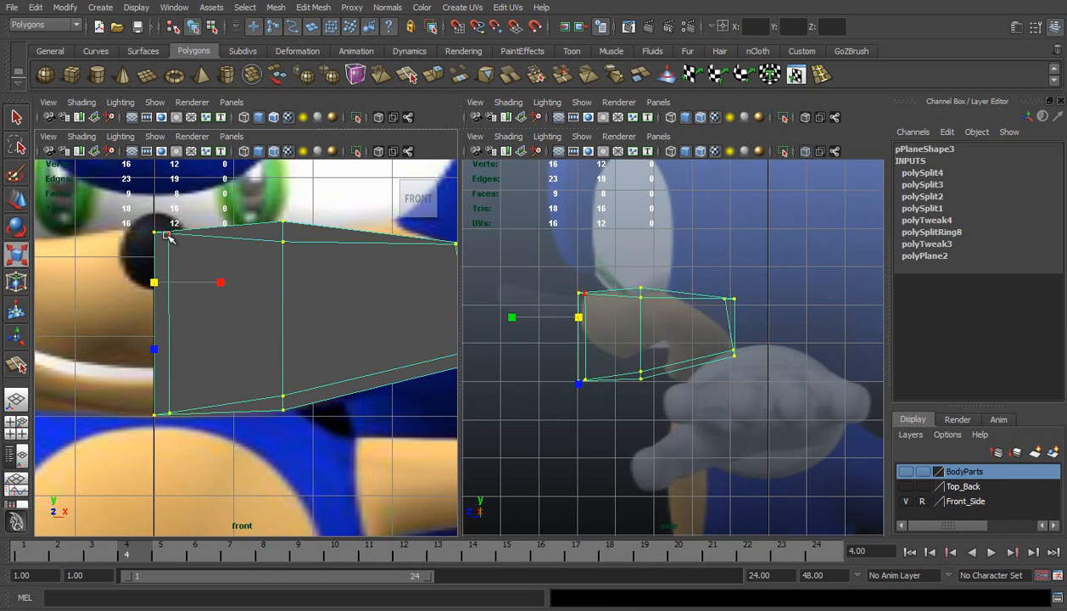
click(169, 239)
click(81, 137)
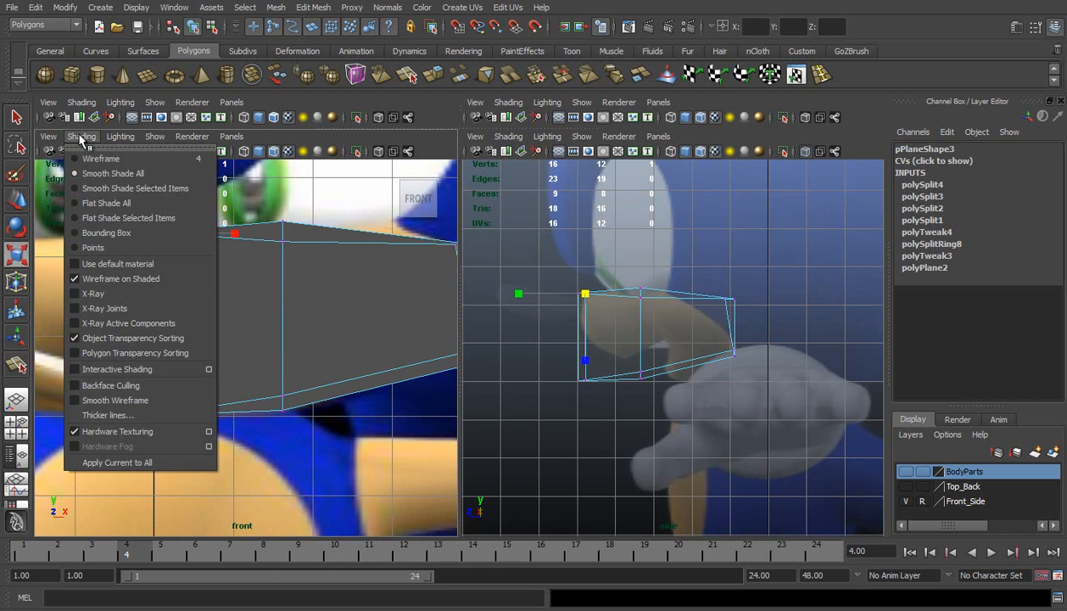
click(93, 293)
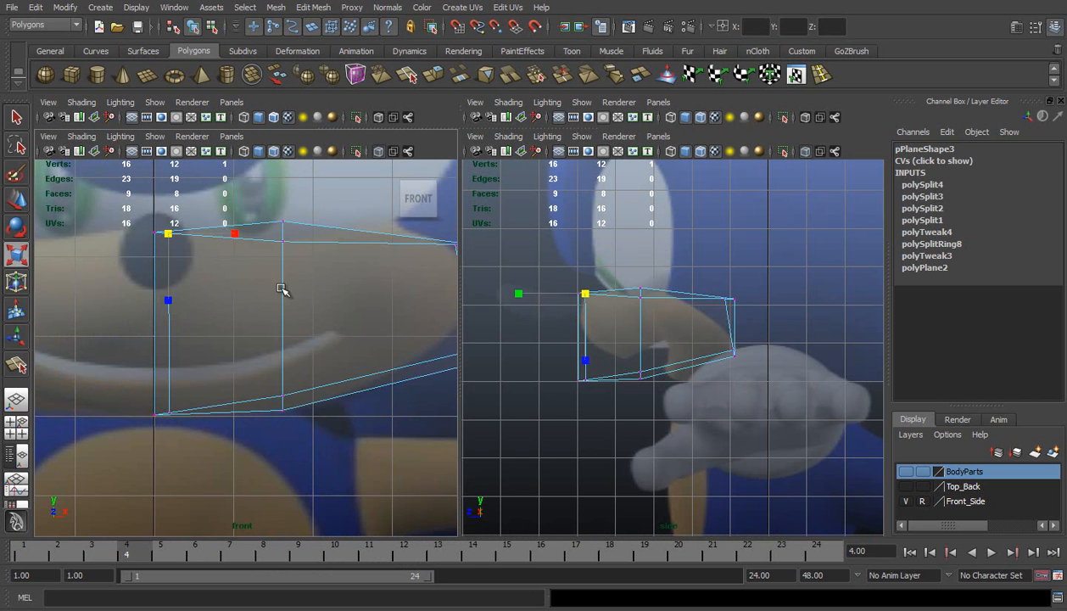
In the front view, move the upper inner border vertices beside the centre line and on the middle edge down to the reference mouth line
scroll(322, 313, up, 4)
scroll(213, 252, down, 5)
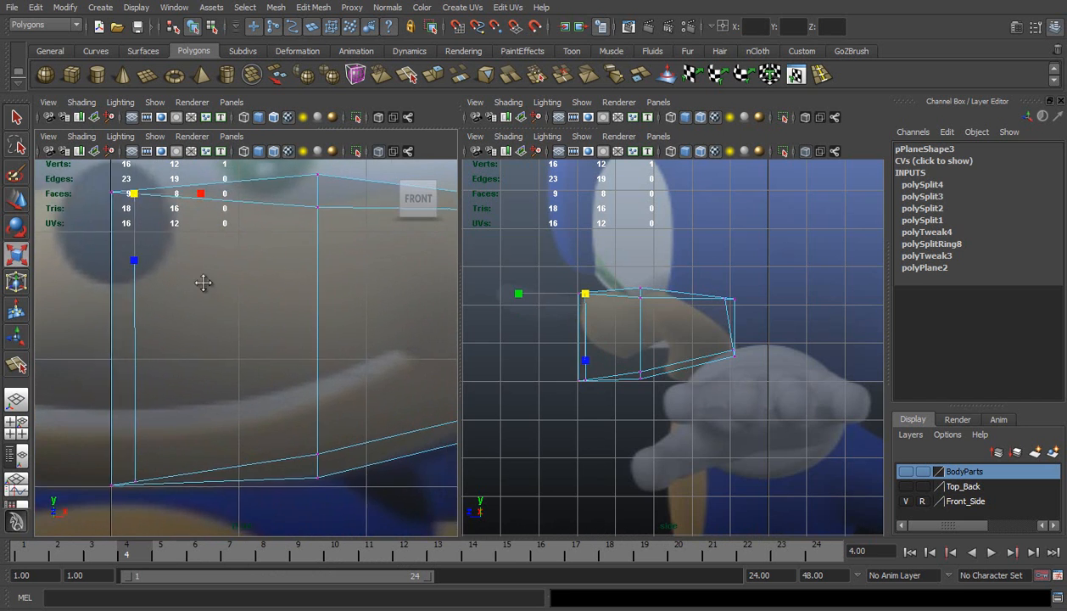
key(w)
scroll(207, 313, up, 2)
scroll(180, 282, up, 3)
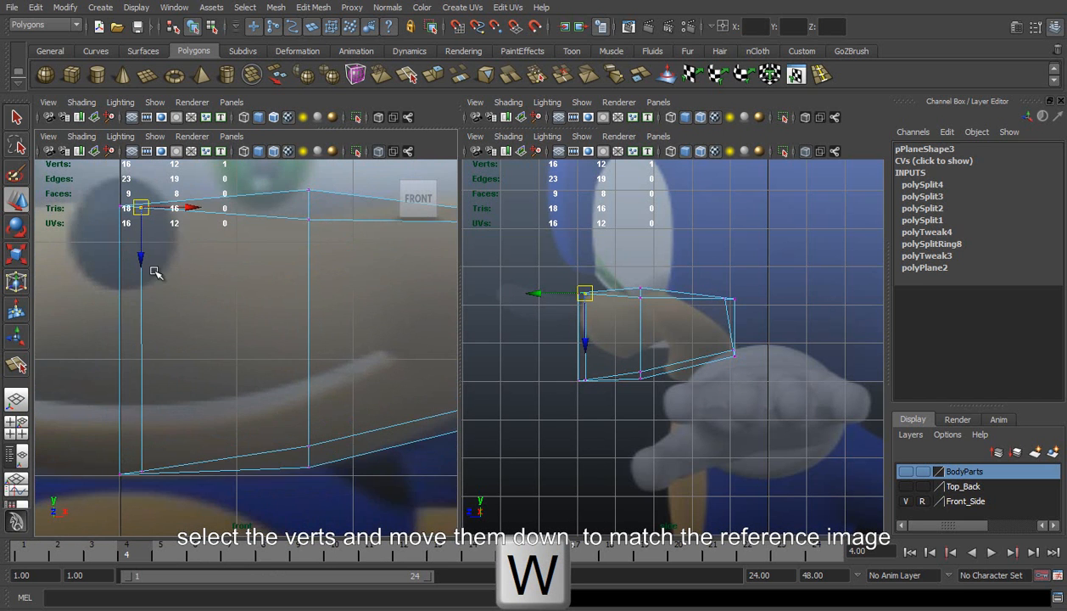
drag(165, 272, 166, 460)
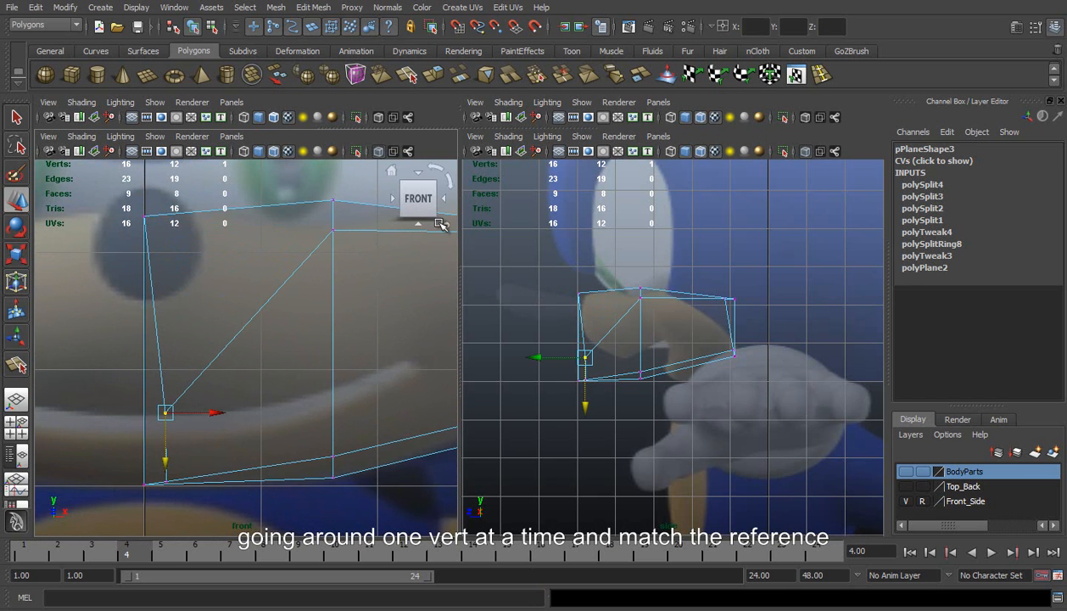
click(331, 229)
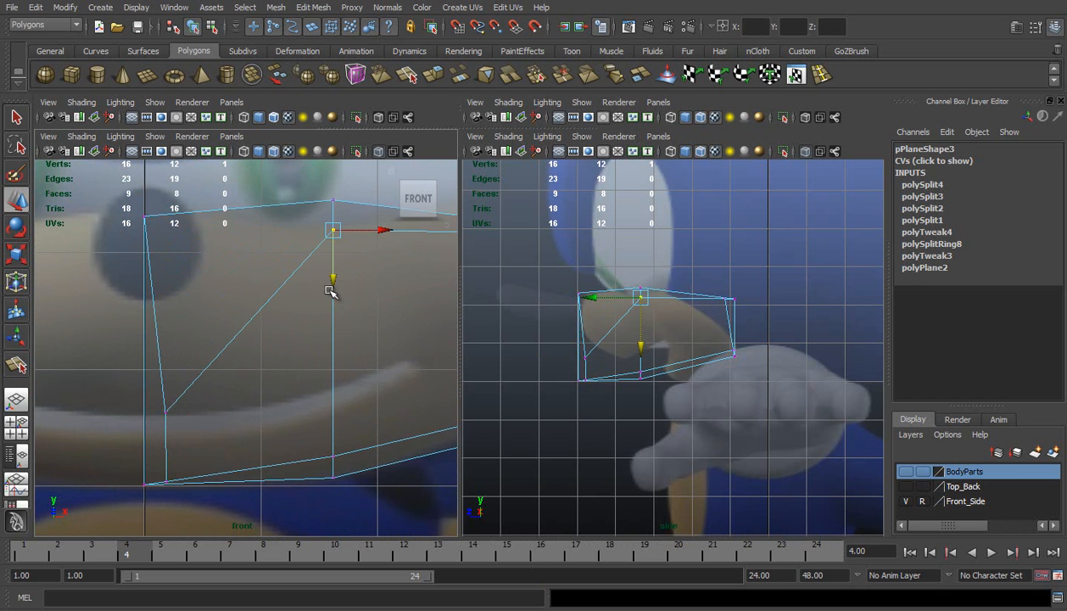
drag(336, 280, 326, 435)
Move the upper and lower outer inner-border vertices to the corner of the mouth in the front view, one just above the other
alt+middle_drag(400, 388, 247, 361)
alt+middle_drag(316, 311, 279, 300)
click(350, 219)
drag(350, 219, 169, 343)
click(374, 373)
drag(375, 375, 169, 354)
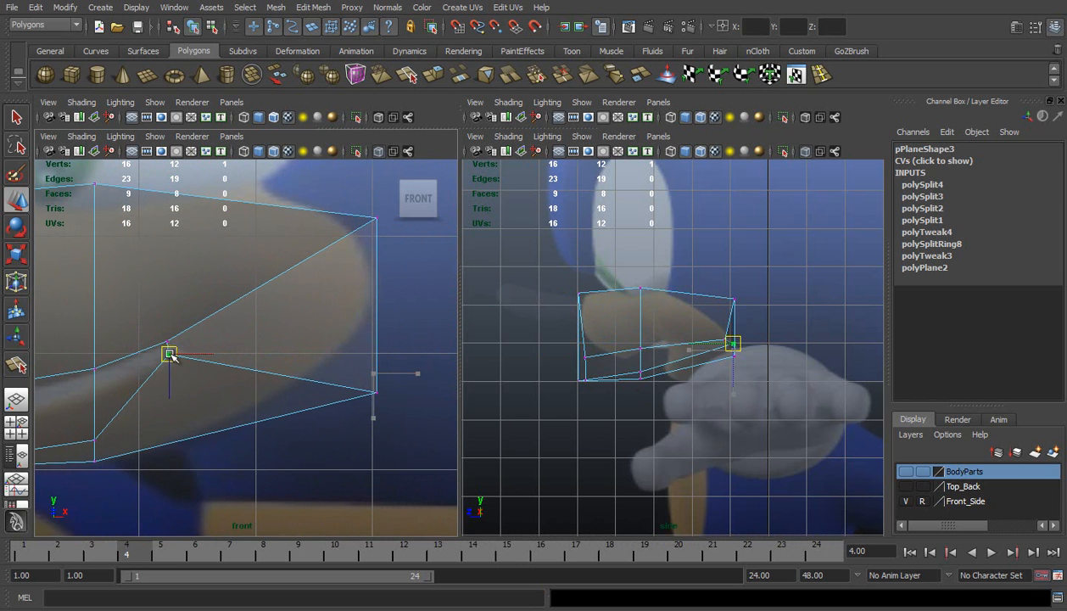
Raise the lower inner border vertices on the middle edge and beside the centre line to just below the mouth line
alt+middle_drag(169, 356, 353, 300)
scroll(352, 301, up, 1)
scroll(162, 341, up, 1)
alt+middle_drag(162, 342, 209, 347)
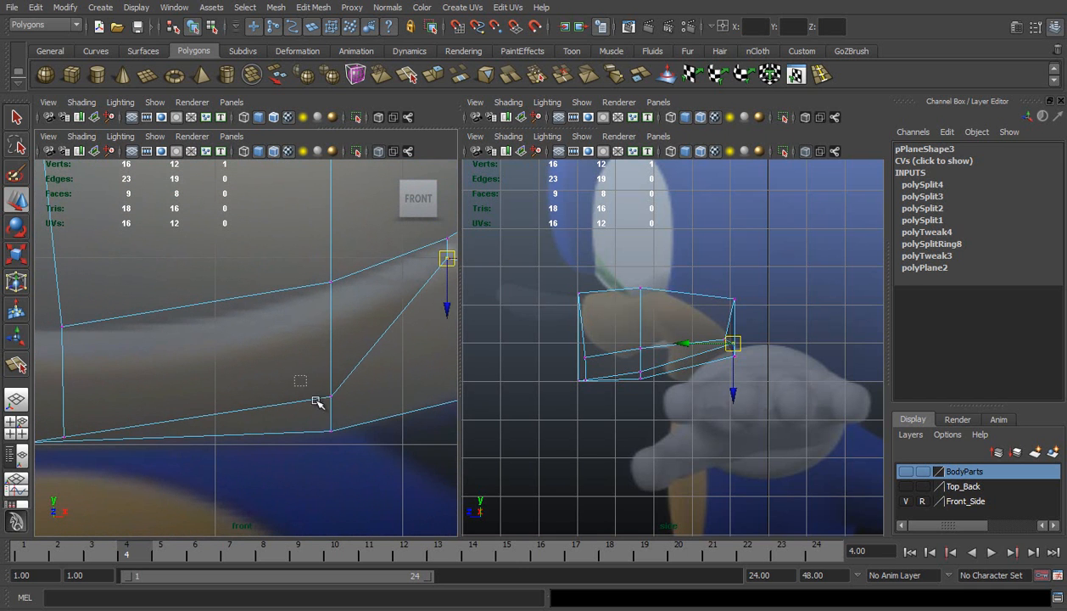
drag(344, 422, 319, 384)
drag(333, 448, 317, 356)
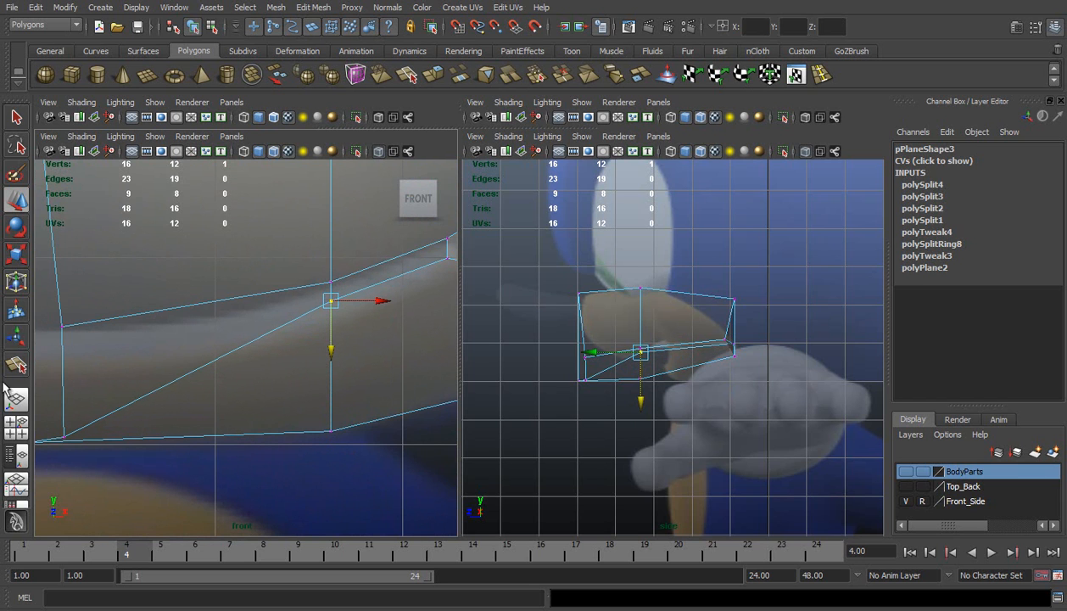
click(66, 438)
drag(66, 489, 72, 398)
In the side view, move the two mouth-corner vertices forward and slightly up to match the corner of the mouth in the reference
alt+middle_drag(753, 383, 762, 320)
scroll(635, 442, up, 5)
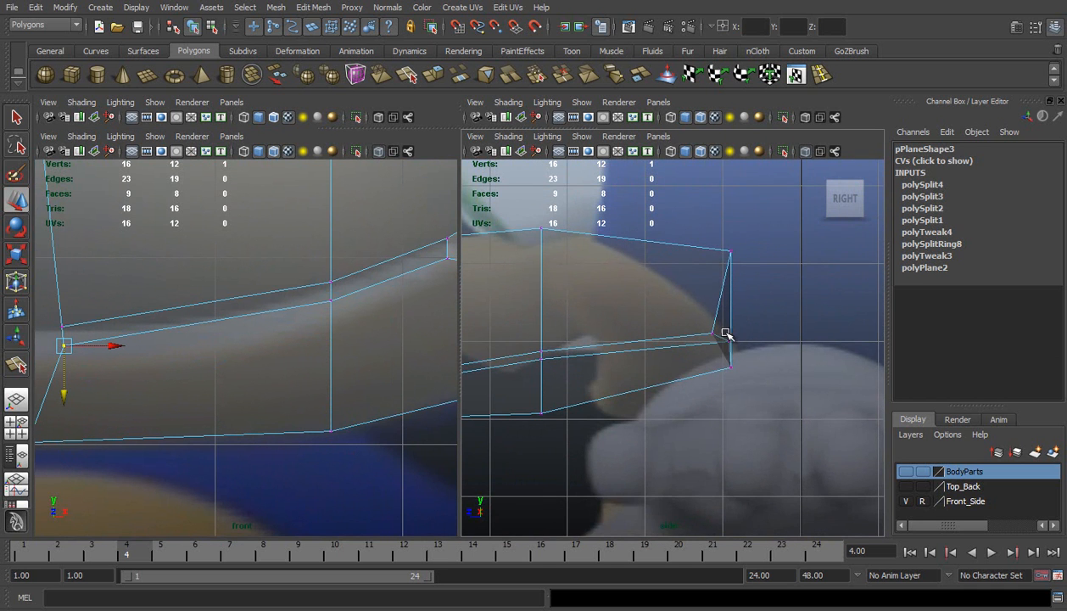
drag(740, 358, 668, 343)
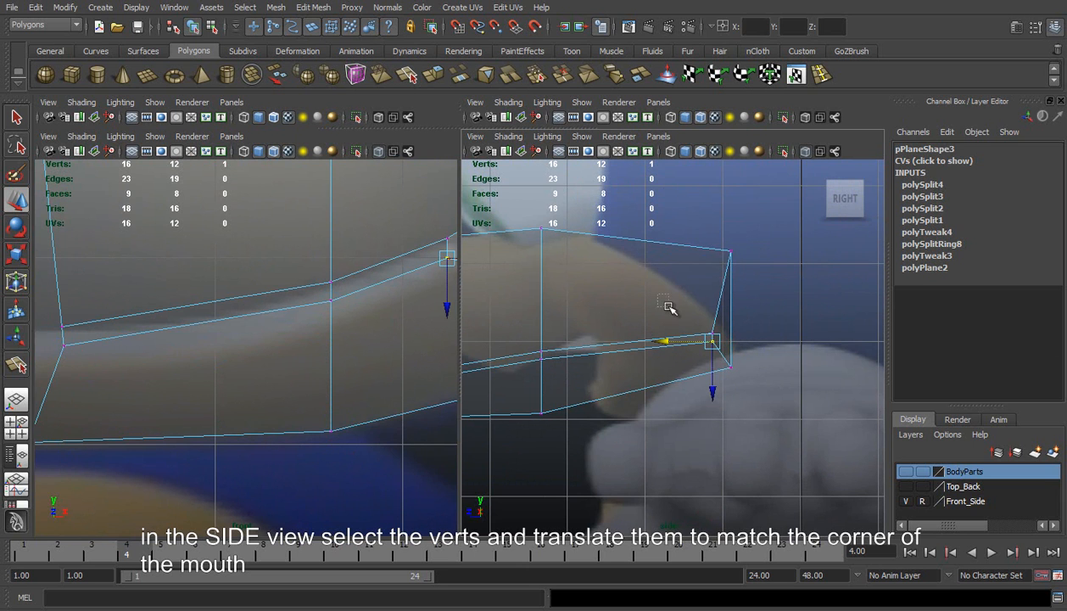
drag(721, 363, 721, 362)
drag(658, 334, 575, 329)
alt+middle_drag(398, 299, 192, 337)
alt+middle_drag(582, 313, 619, 303)
scroll(619, 305, up, 2)
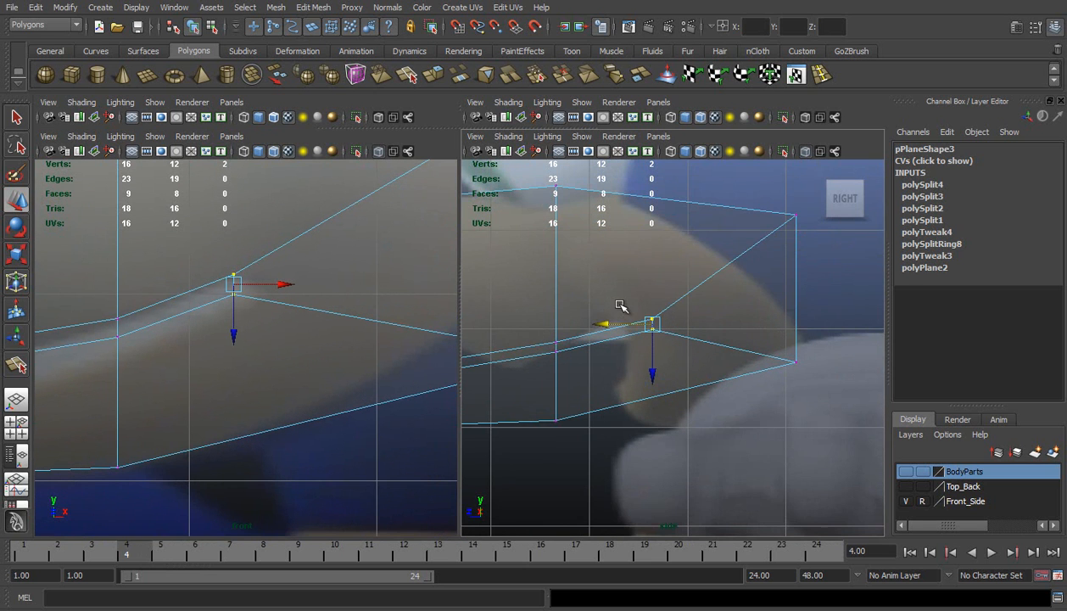
drag(647, 324, 658, 324)
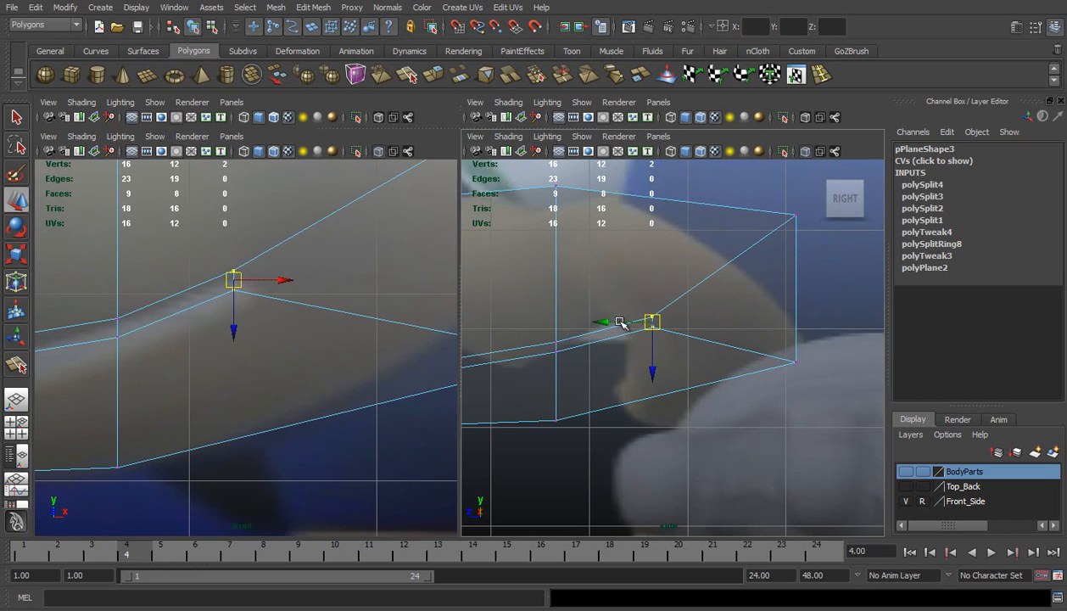
Delete the three narrow faces along the mouth line and at the centre line to open the mouth
scroll(144, 377, down, 6)
alt+middle_drag(176, 351, 238, 356)
scroll(237, 356, up, 1)
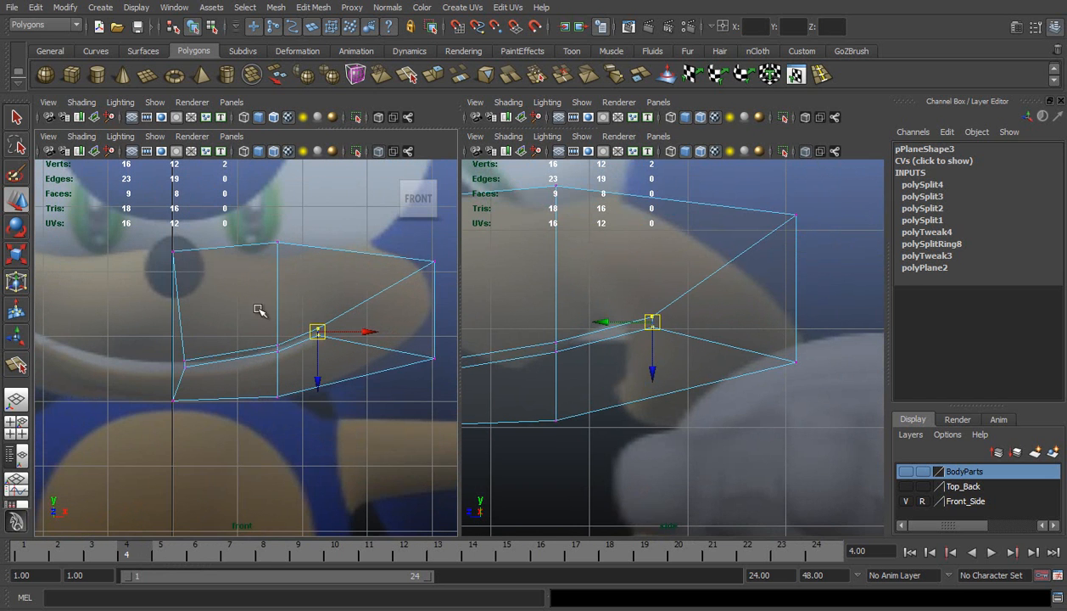
right_drag(190, 336, 195, 363)
click(214, 360)
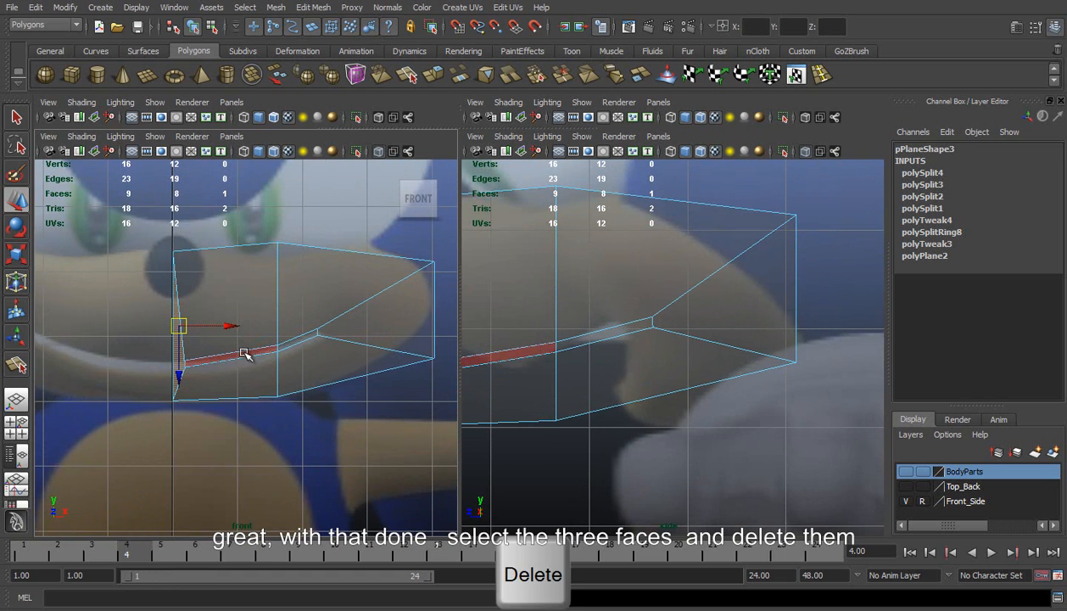
shift+click(246, 350)
shift+click(296, 345)
key(ctrl+z)
shift+click(379, 345)
key(Delete)
Select the four vertices along the centre line and snap them to X = 0
right_drag(297, 306, 242, 306)
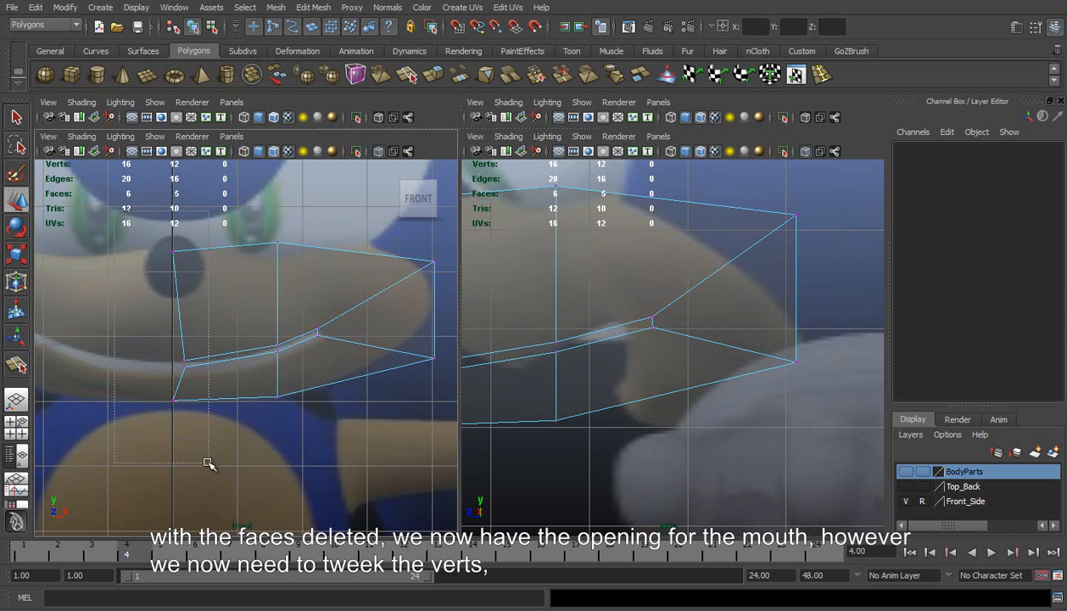
drag(208, 456, 208, 454)
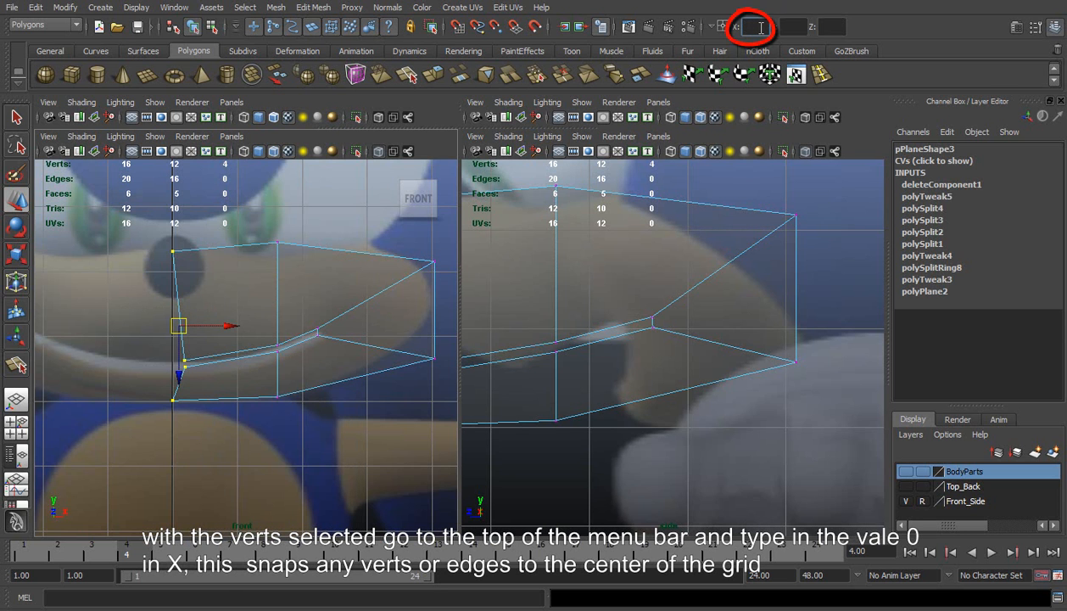
key(Return)
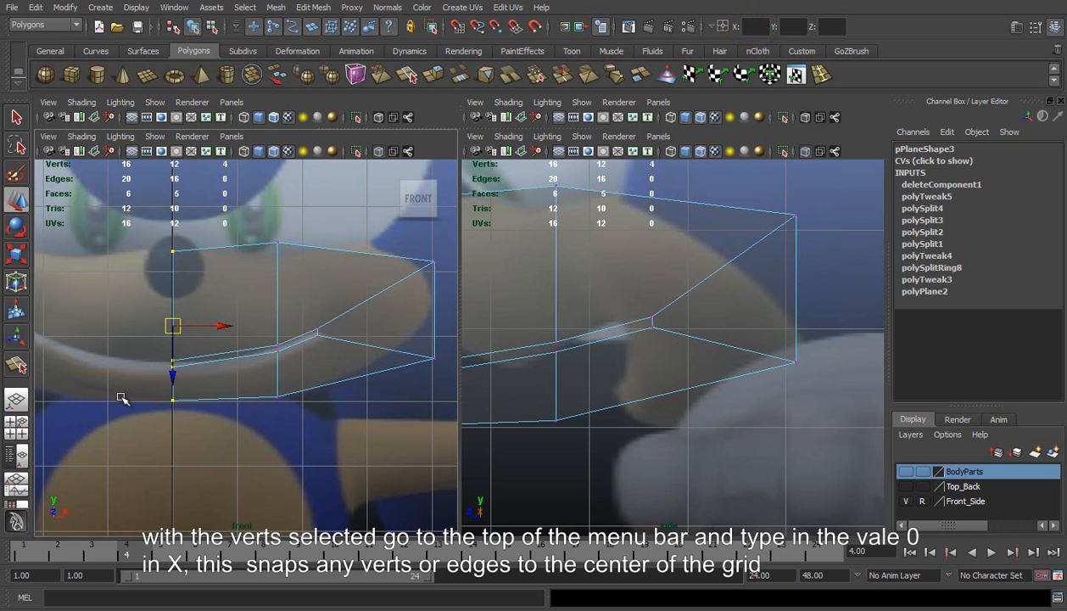
Raise the upper and lower lip vertices on the centre line slightly in the front view to follow the reference mouth line
alt+middle_drag(114, 403, 122, 440)
scroll(123, 435, up, 2)
click(145, 413)
click(146, 456)
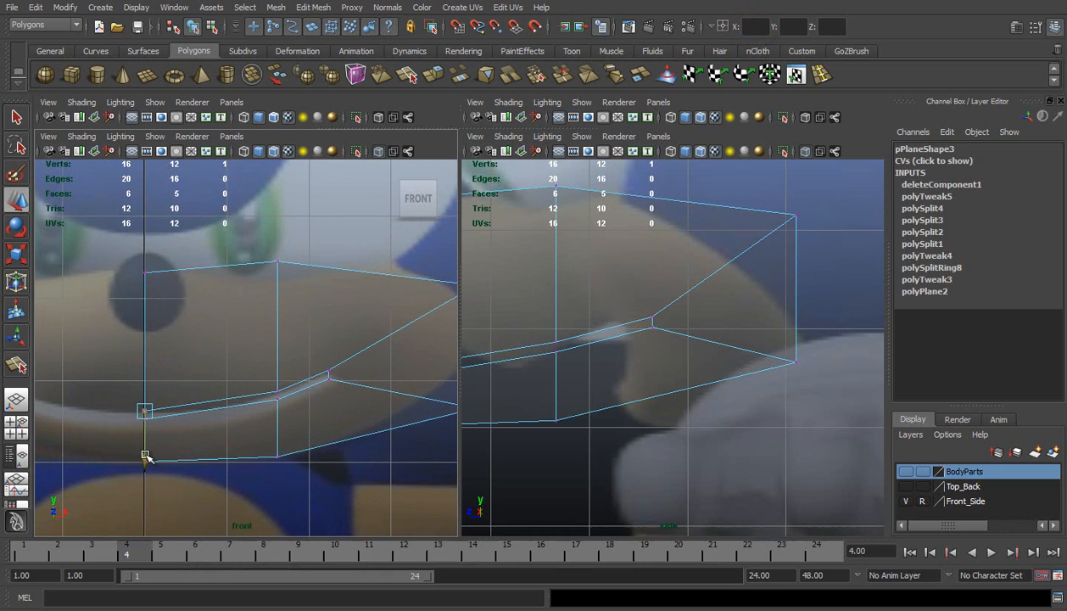
drag(145, 455, 144, 448)
drag(108, 415, 149, 457)
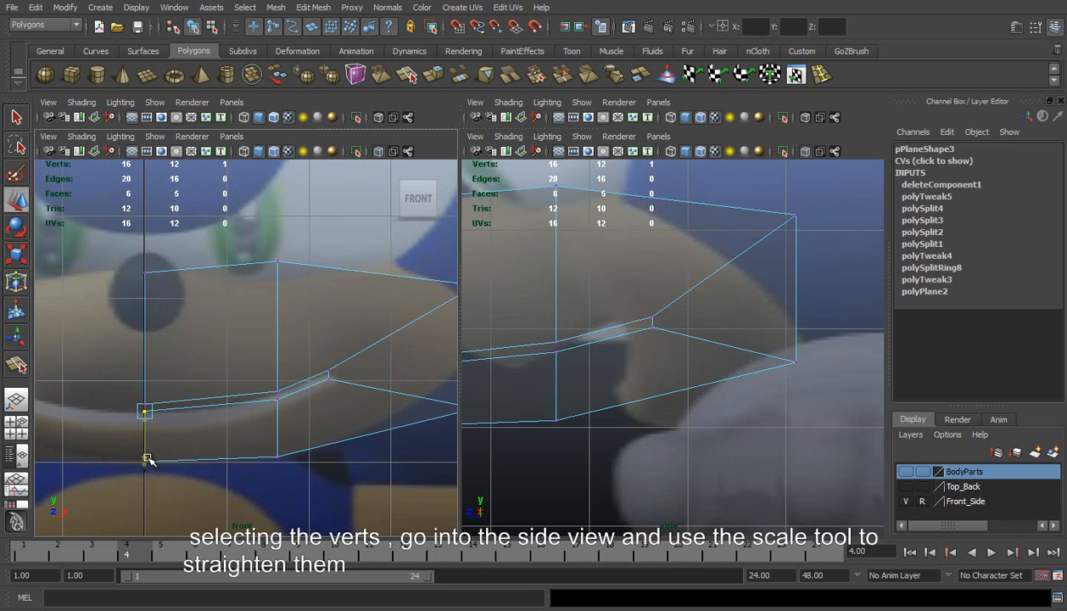
Flatten the four centre-line vertices into a straight vertical line in the side view with the Scale tool
alt+middle_drag(591, 364, 707, 383)
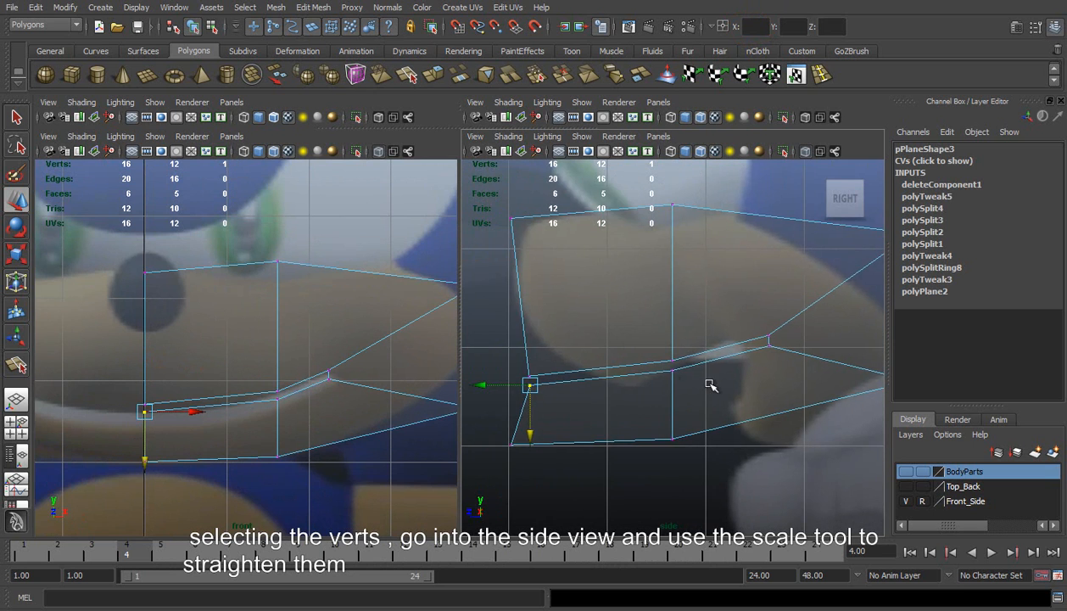
scroll(525, 279, down, 4)
drag(562, 277, 624, 444)
key(r)
drag(545, 342, 575, 341)
alt+middle_drag(599, 329, 583, 317)
scroll(583, 319, up, 4)
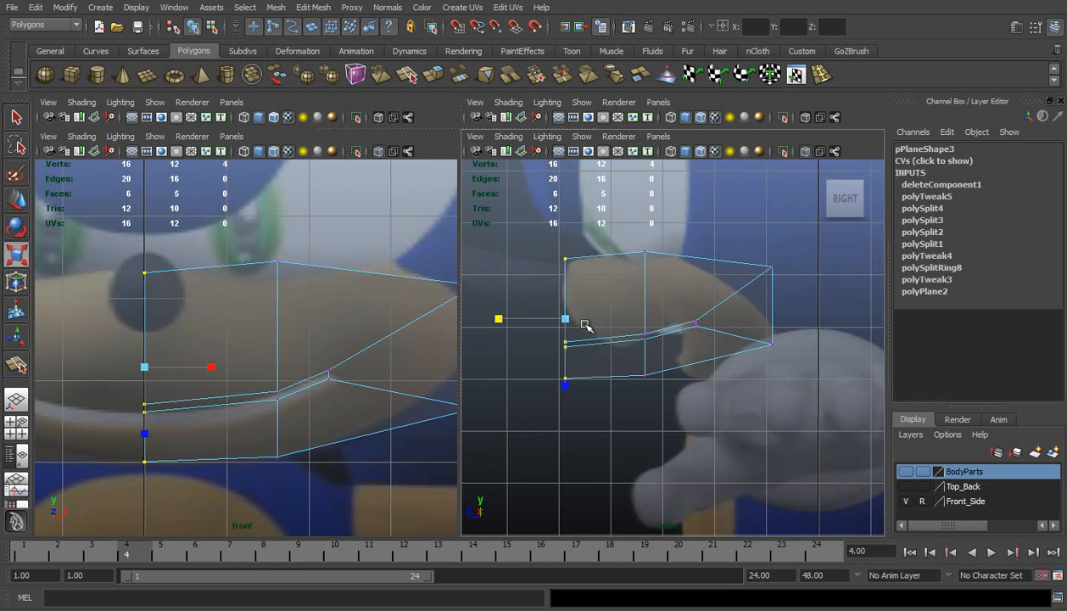
Move the two lower-jaw vertices of the middle edge back in the side view, with the bottom one farther back than the lip one
drag(536, 349, 564, 402)
alt+middle_drag(653, 373, 612, 367)
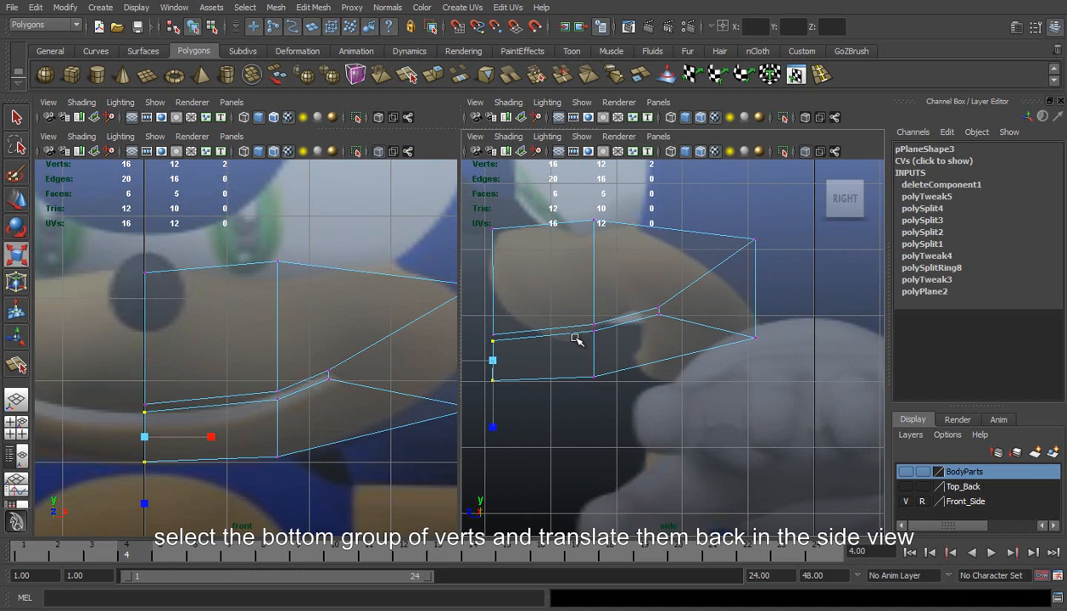
drag(582, 320, 613, 400)
key(w)
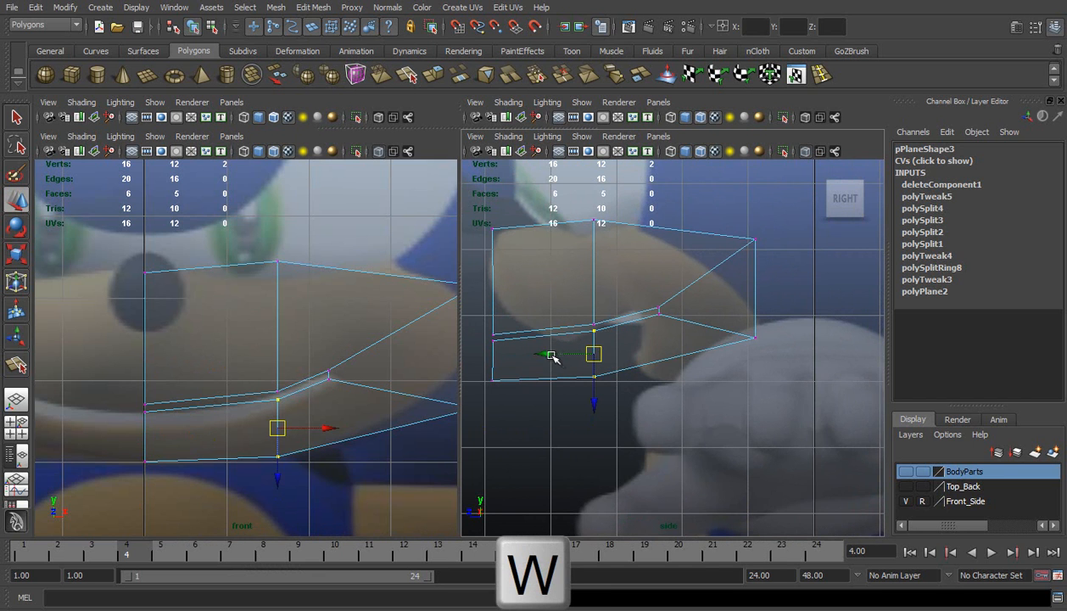
drag(550, 354, 684, 379)
click(656, 377)
Raise the lower outer corner vertex level with the lower mouth-corner vertex in the front view
click(755, 338)
drag(757, 339, 753, 332)
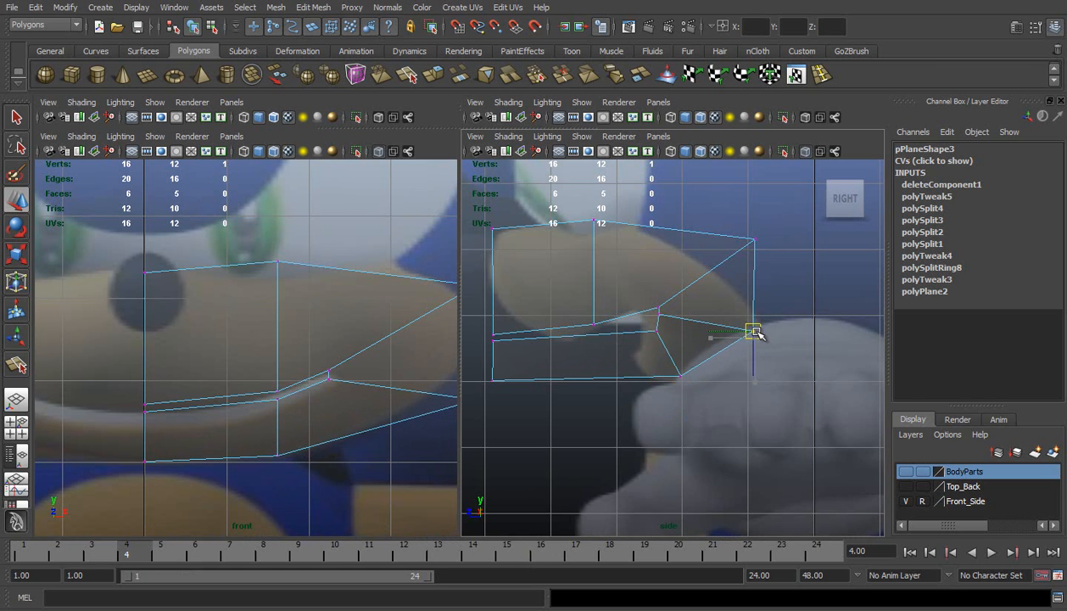
key(ctrl+z)
alt+middle_drag(386, 303, 282, 282)
drag(363, 383, 361, 357)
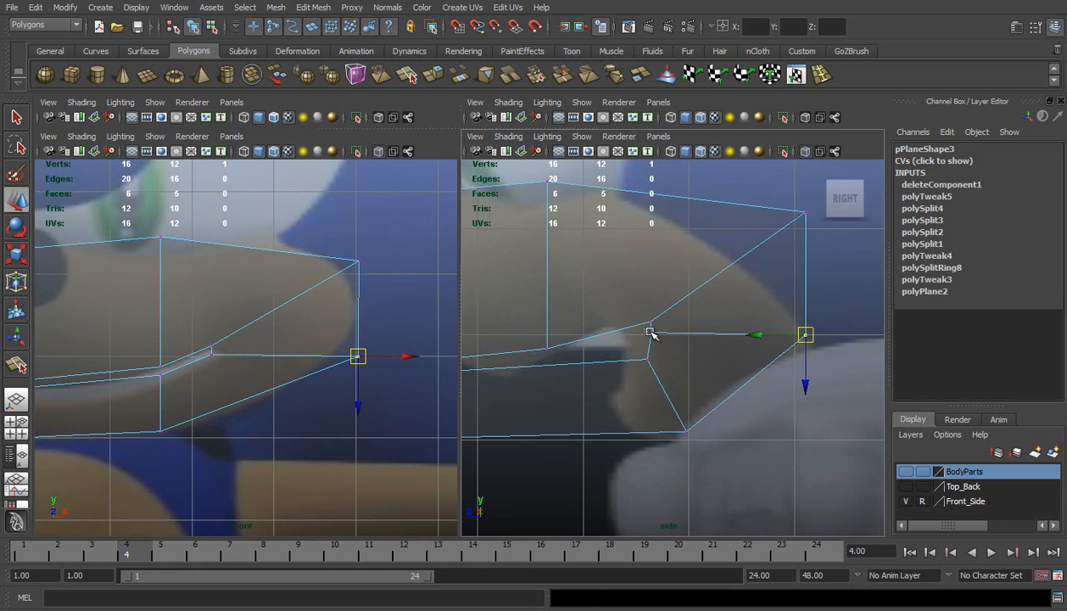
Move the middle lower-lip vertex forward and up in the side view, close to the corner of the mouth
drag(643, 326, 653, 340)
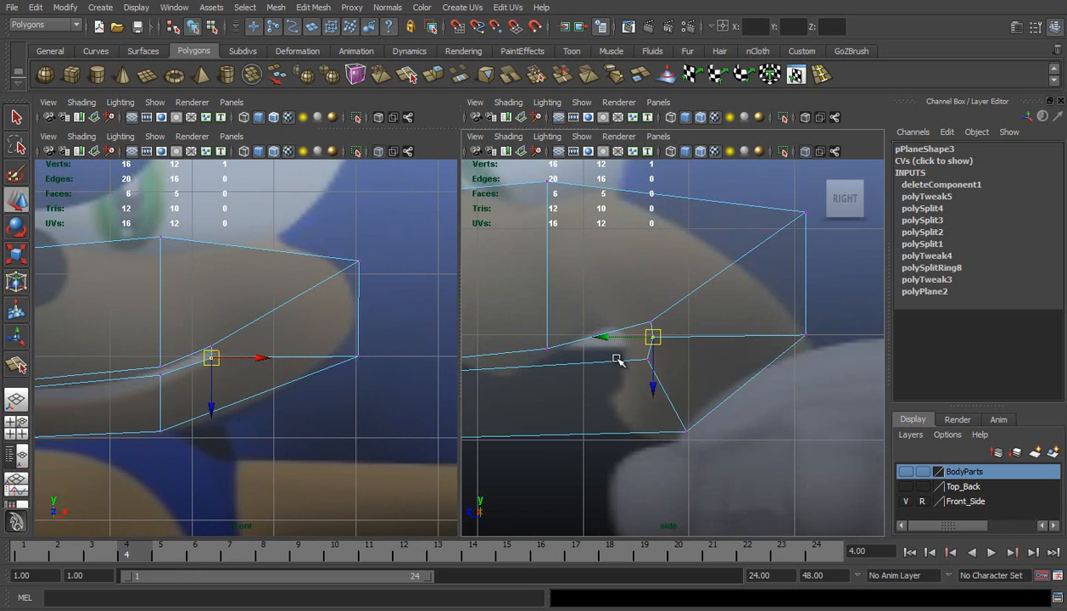
drag(654, 339, 631, 350)
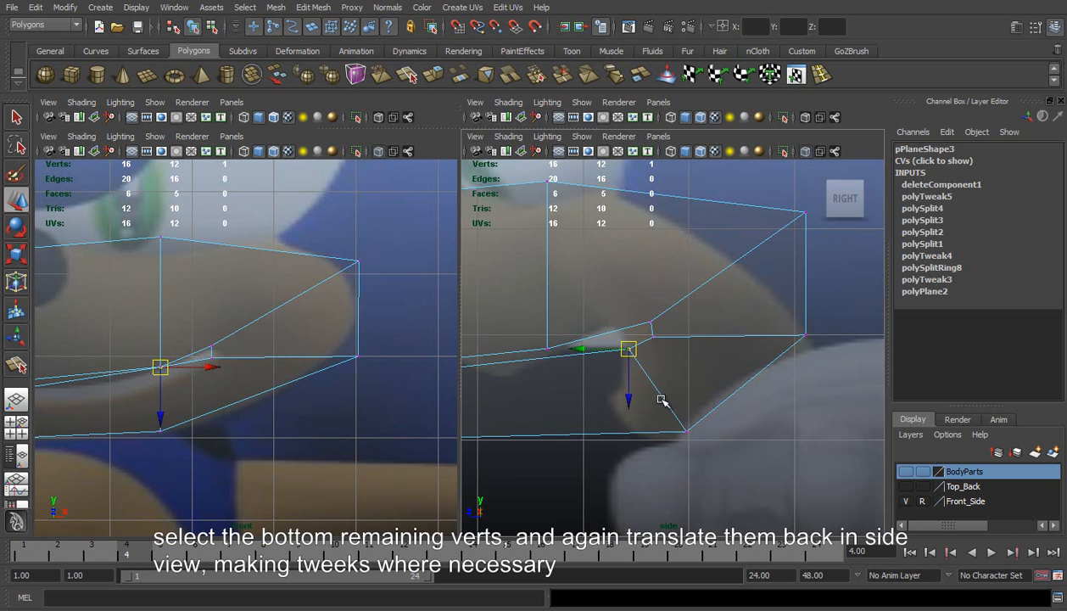
alt+middle_drag(613, 390, 722, 378)
alt+right_drag(657, 378, 617, 377)
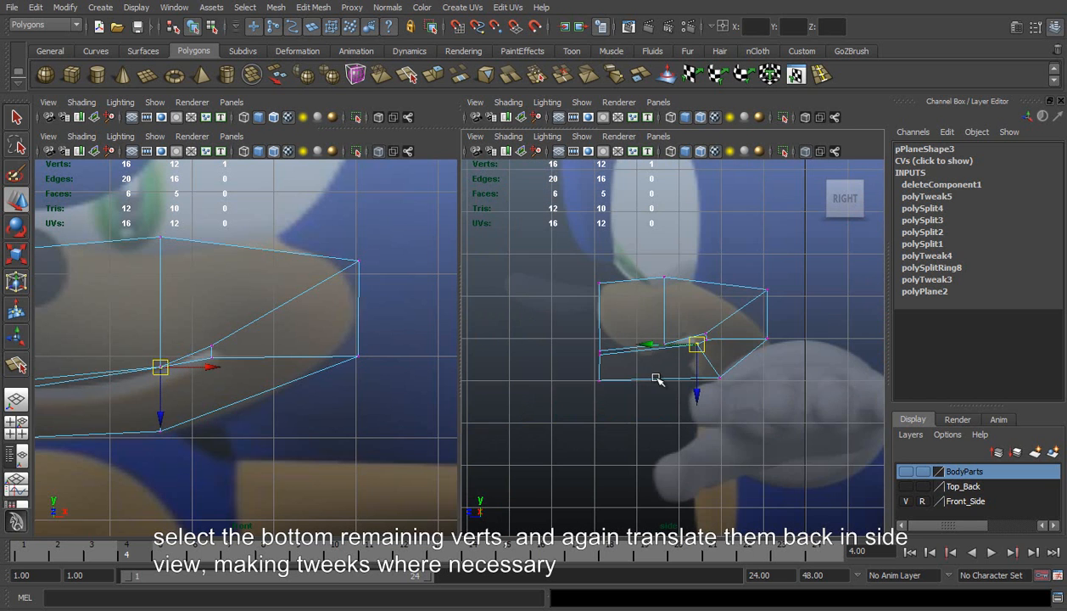
Move the two lower-jaw vertices on the centre line back in the side view to meet the front of the chin
drag(582, 355, 625, 394)
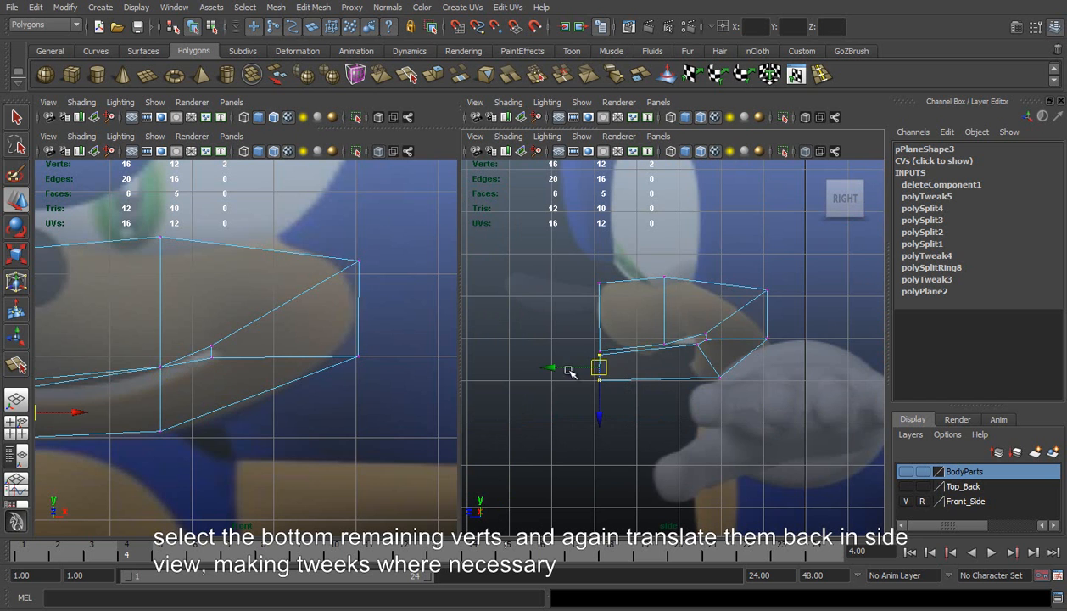
drag(551, 369, 639, 367)
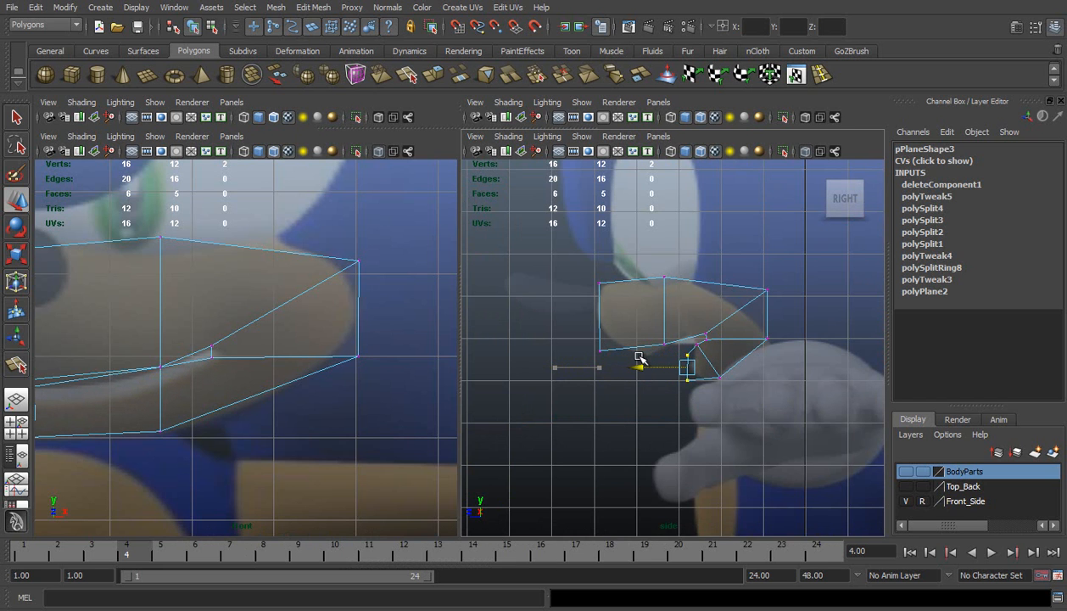
alt+middle_drag(695, 340, 627, 328)
scroll(627, 328, up, 3)
scroll(627, 328, up, 1)
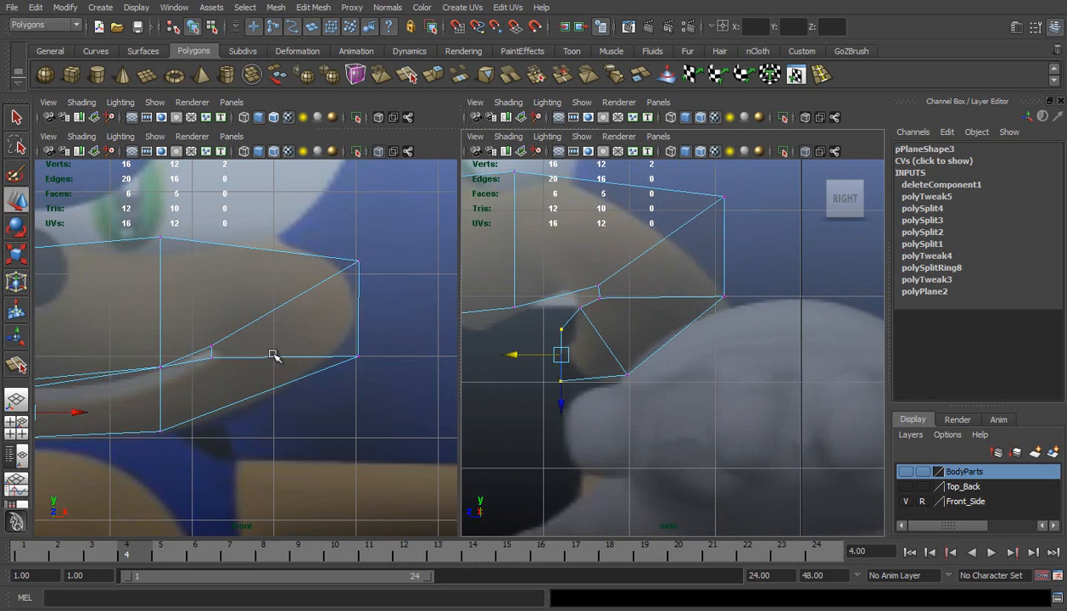
Separate the overlapping middle lip vertices in the front view by lowering the lower one and slightly raising the upper one
alt+middle_drag(266, 353, 362, 339)
scroll(256, 340, up, 3)
click(269, 357)
mouse_move(269, 404)
mouse_down()
mouse_move(273, 414)
mouse_move(269, 398)
mouse_up()
key(ctrl+z)
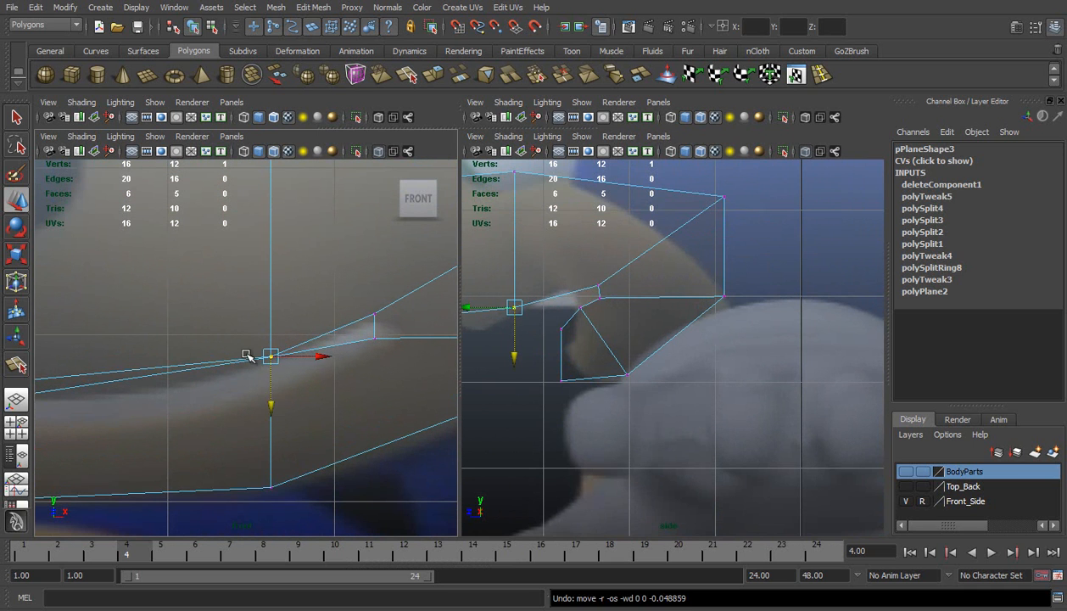
click(268, 355)
drag(269, 407, 269, 416)
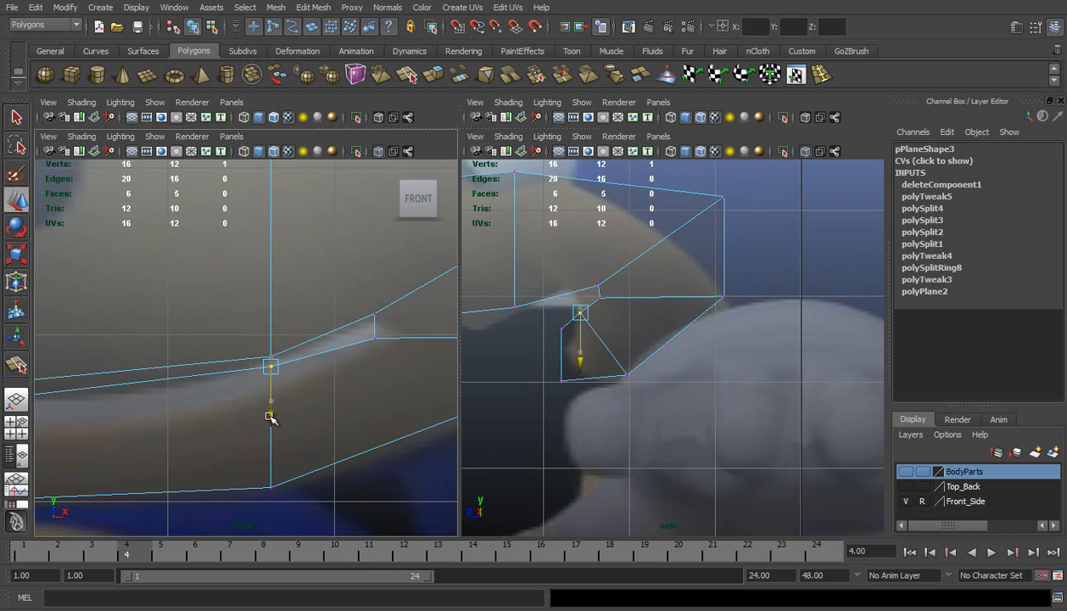
click(272, 356)
drag(272, 402, 272, 401)
In the side view, raise the centre lower-lip vertex slightly and move the bottom centre vertex back to follow the chin profile
alt+right_drag(502, 336, 600, 338)
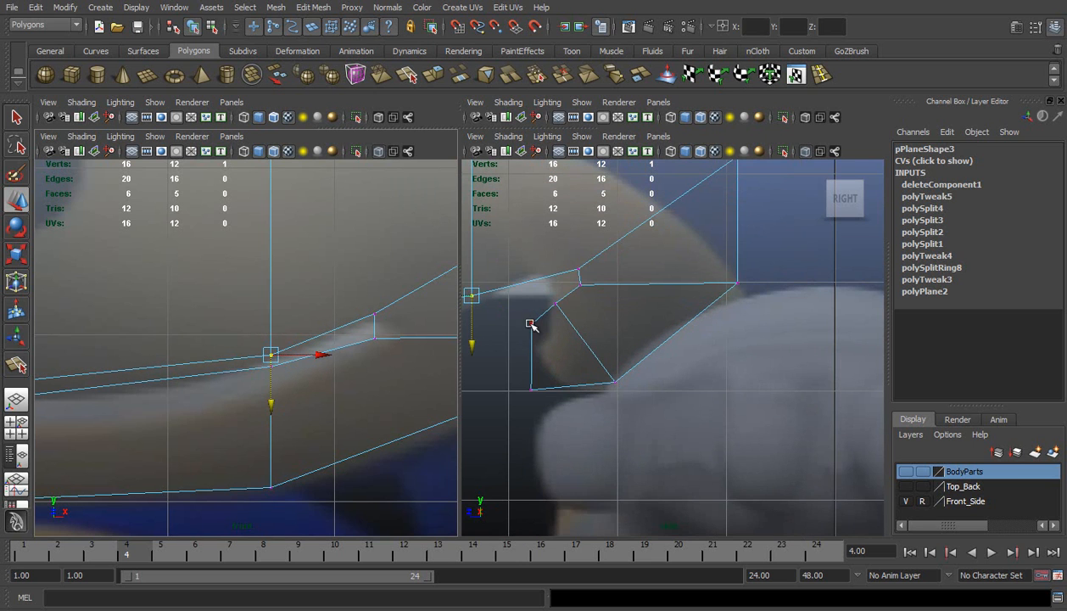
click(554, 303)
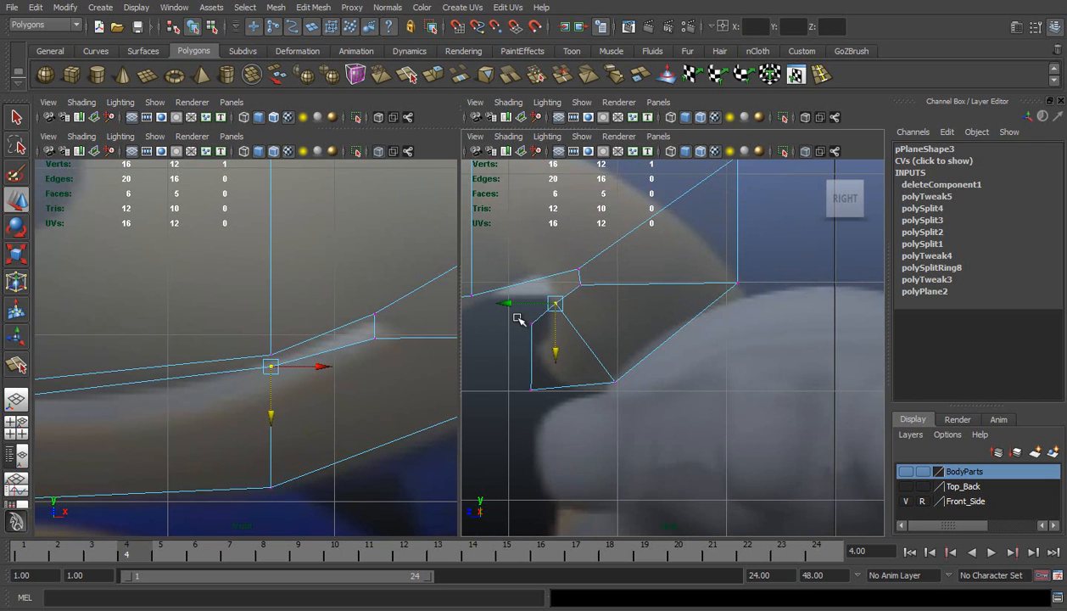
drag(530, 327, 532, 329)
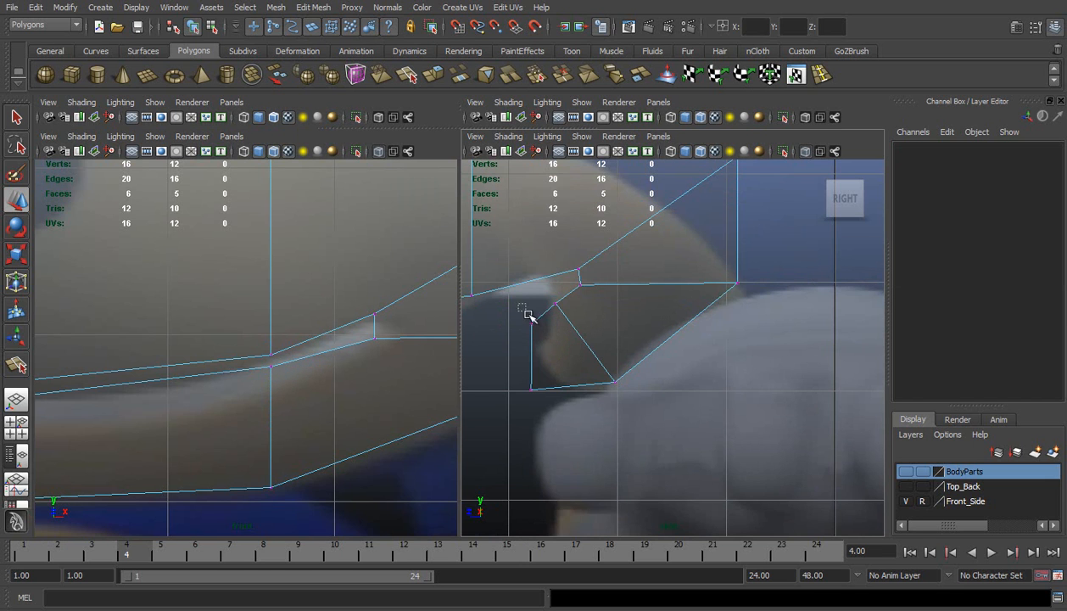
click(533, 324)
drag(532, 365, 521, 390)
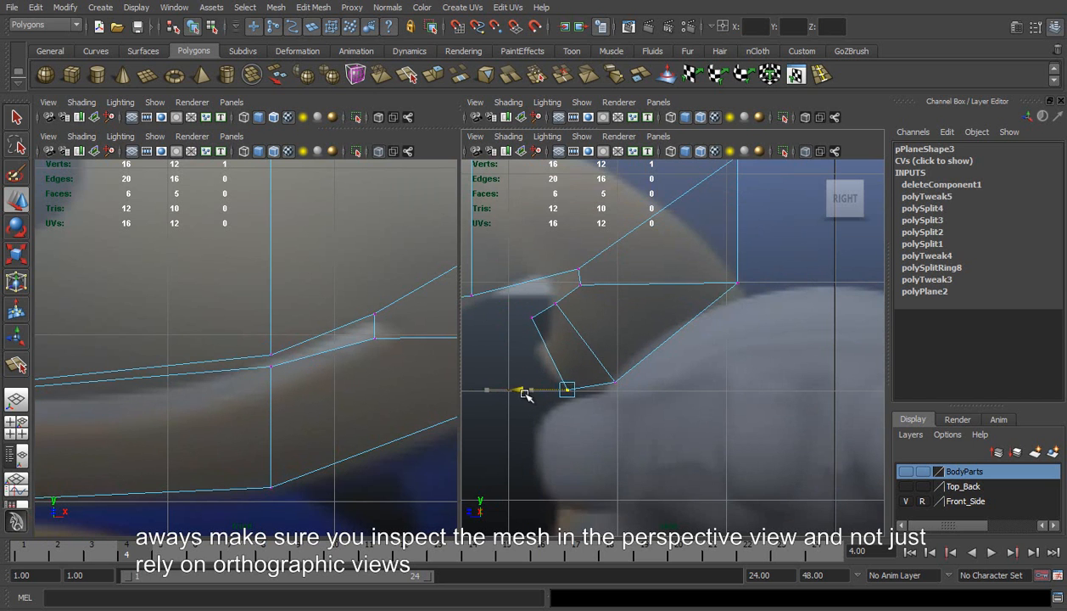
In the perspective view from above, move the two middle upper-muzzle vertices forward to round out the front of the muzzle
click(16, 398)
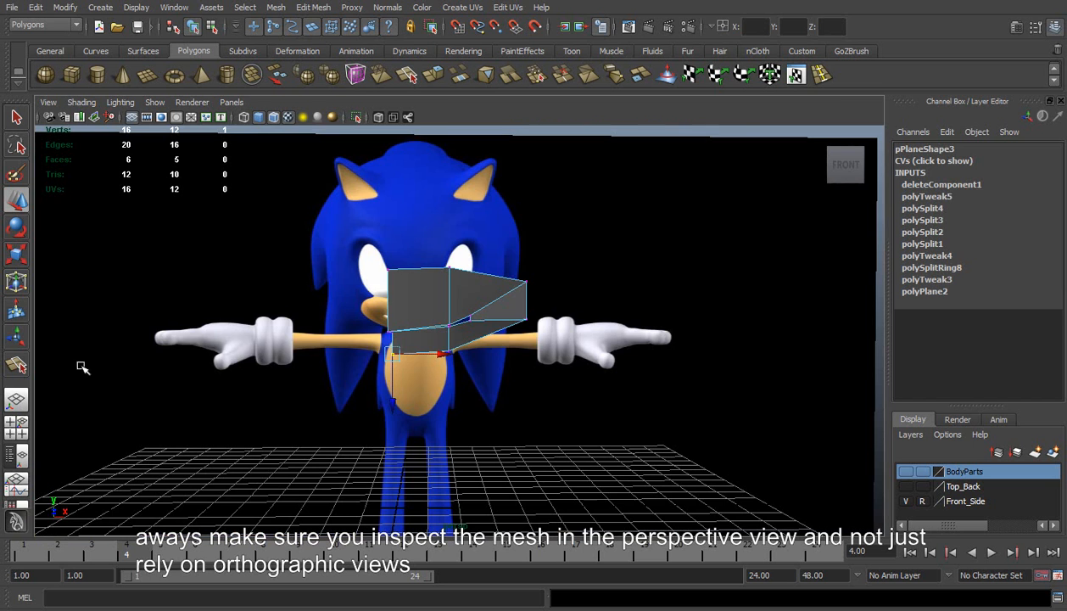
alt+drag(435, 314, 459, 280)
drag(504, 329, 506, 331)
alt+drag(512, 269, 367, 293)
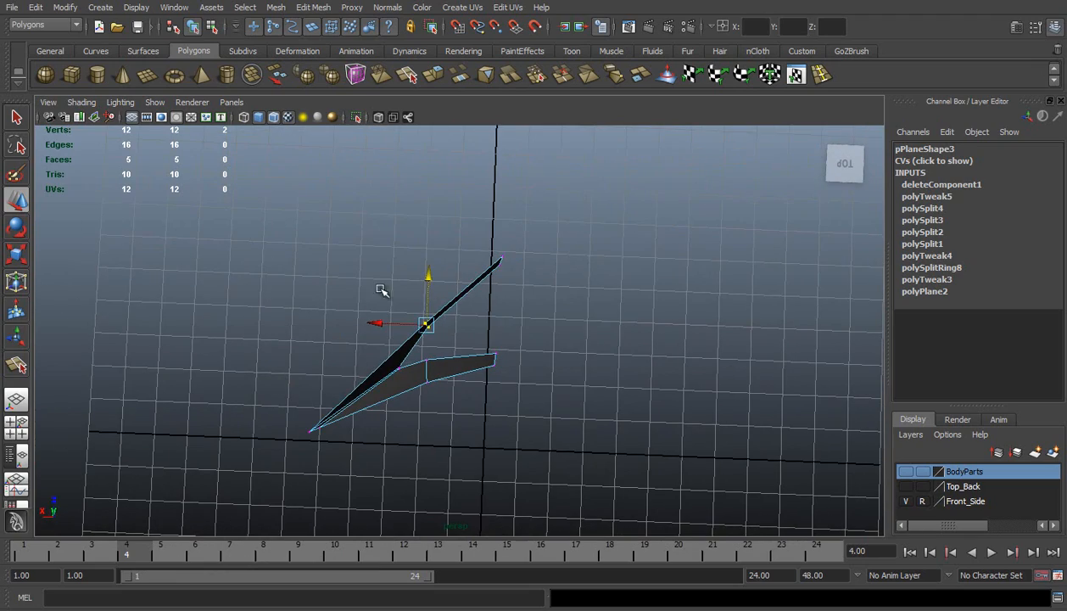
drag(428, 280, 428, 222)
In the perspective view, move the bottom jaw vertices forward so the chin sits below the lower lip
alt+drag(439, 295, 527, 387)
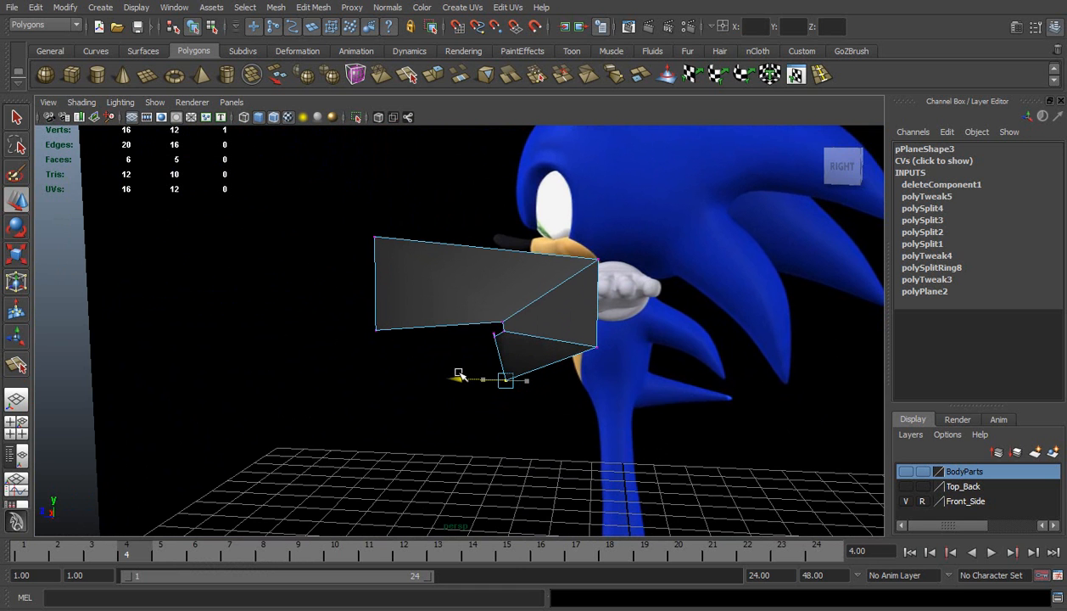
alt+drag(403, 349, 456, 379)
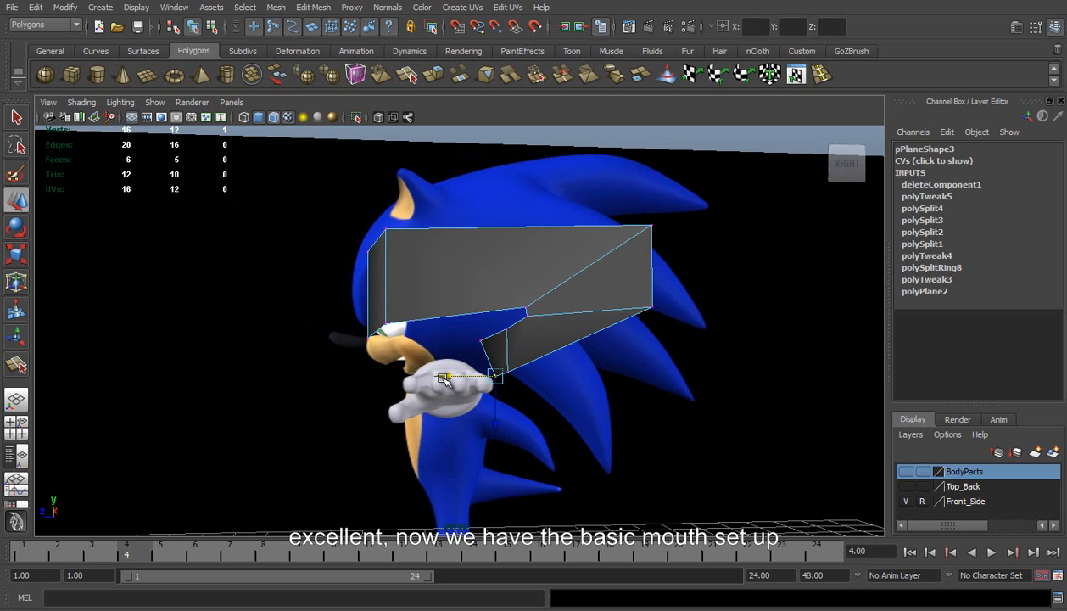
alt+drag(674, 310, 662, 342)
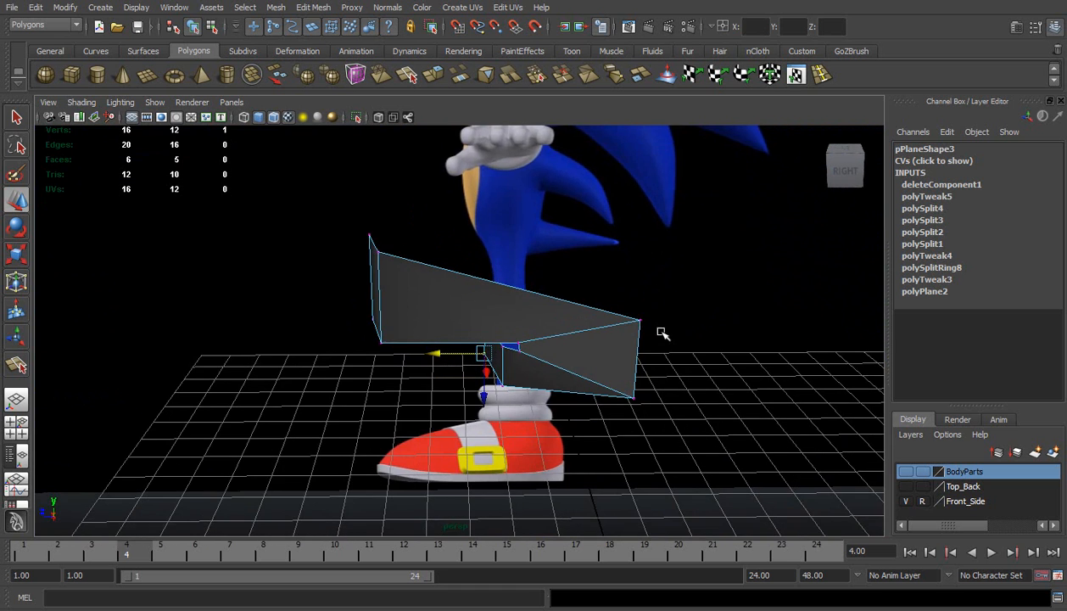
In the front view, lower the upper vertex at the corner of the mouth slightly to follow the mouth line
key(space)
scroll(573, 270, down, 5)
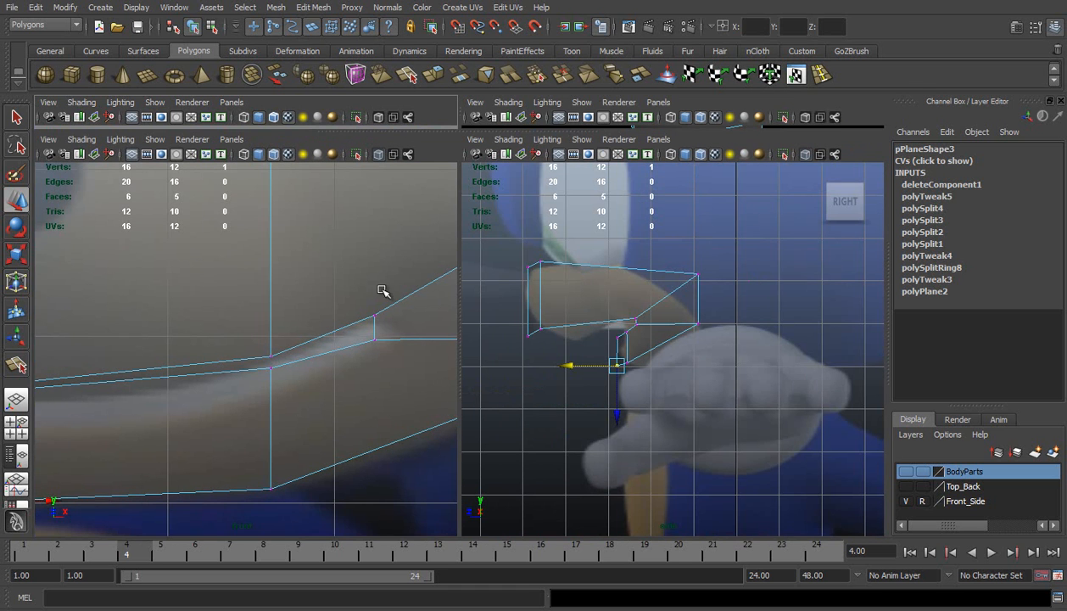
alt+middle_drag(331, 258, 324, 293)
scroll(324, 293, down, 4)
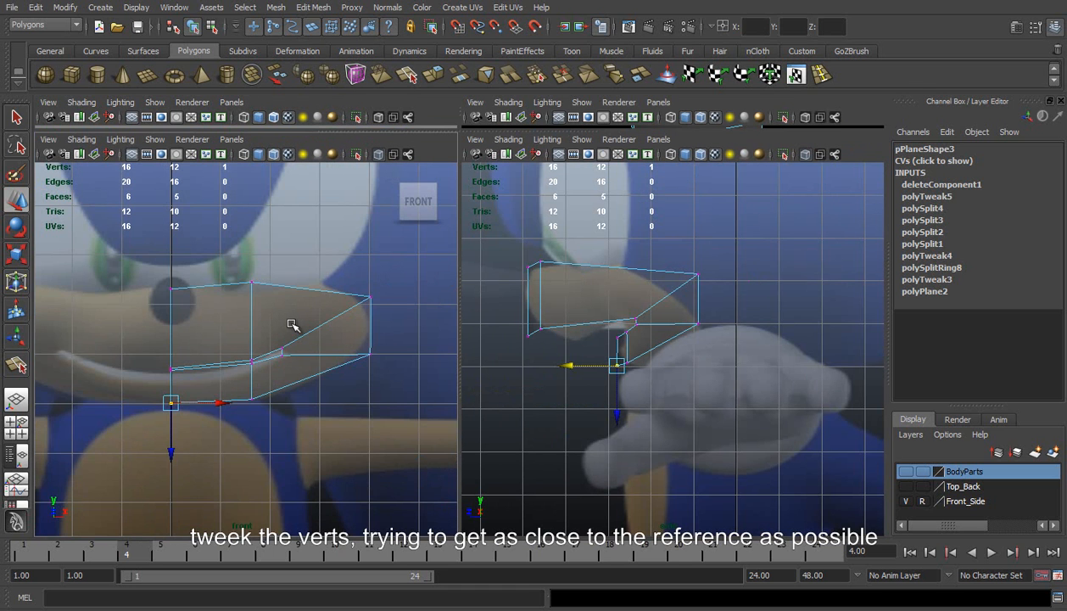
scroll(291, 325, up, 2)
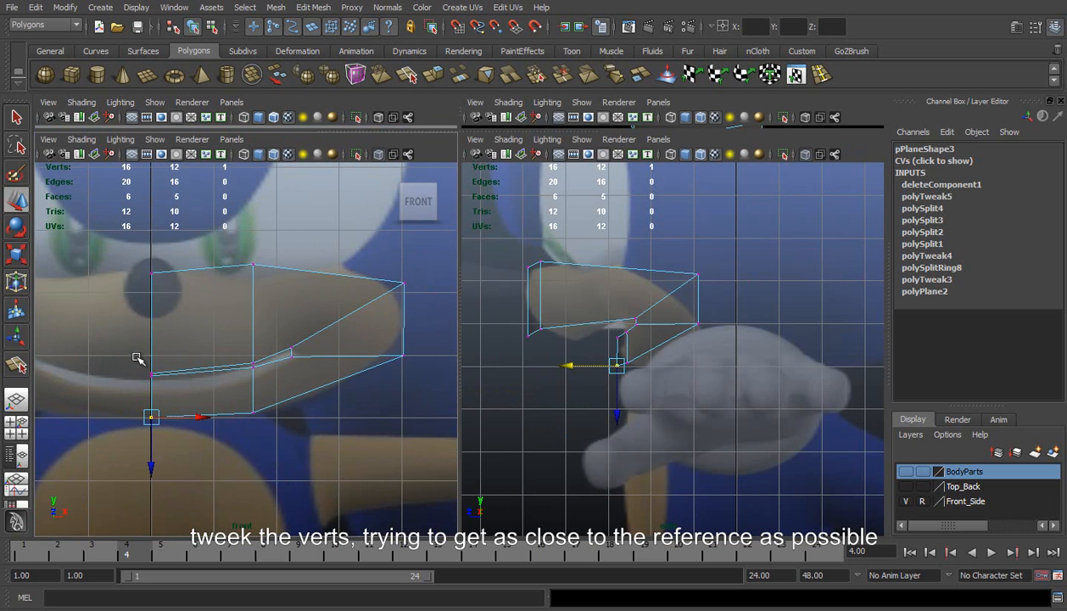
click(292, 349)
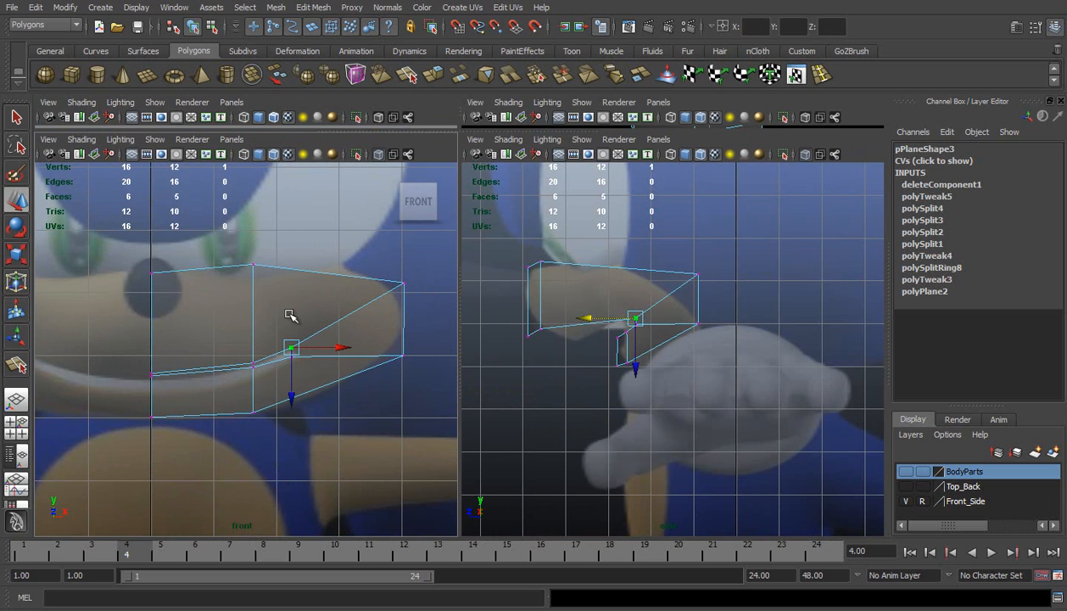
drag(294, 390, 293, 394)
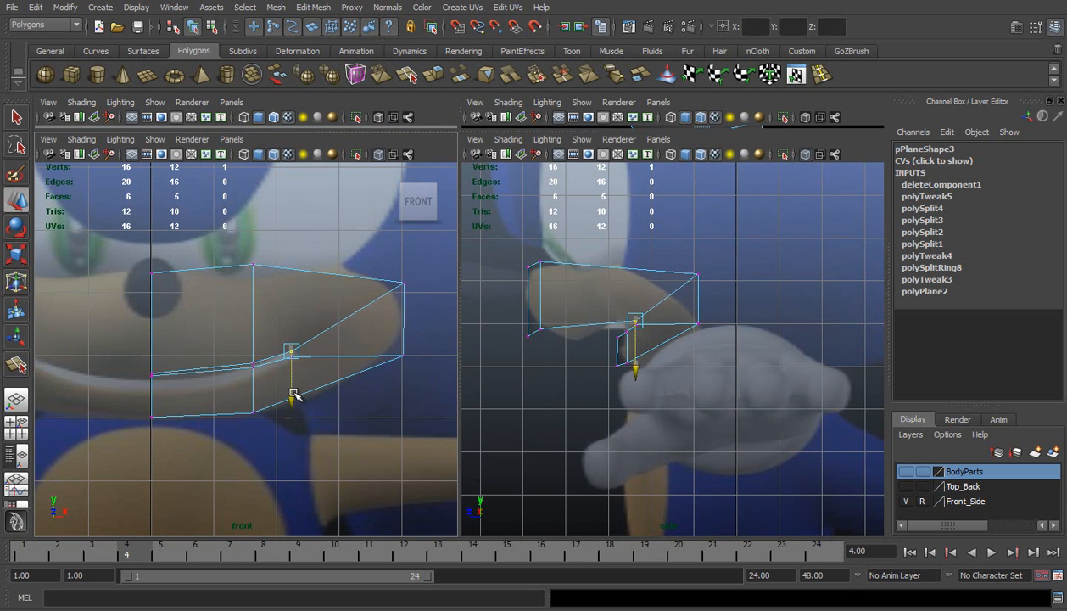
Raise the centre upper-lip vertex slightly in the front view to widen the mouth opening at the centre line
click(152, 372)
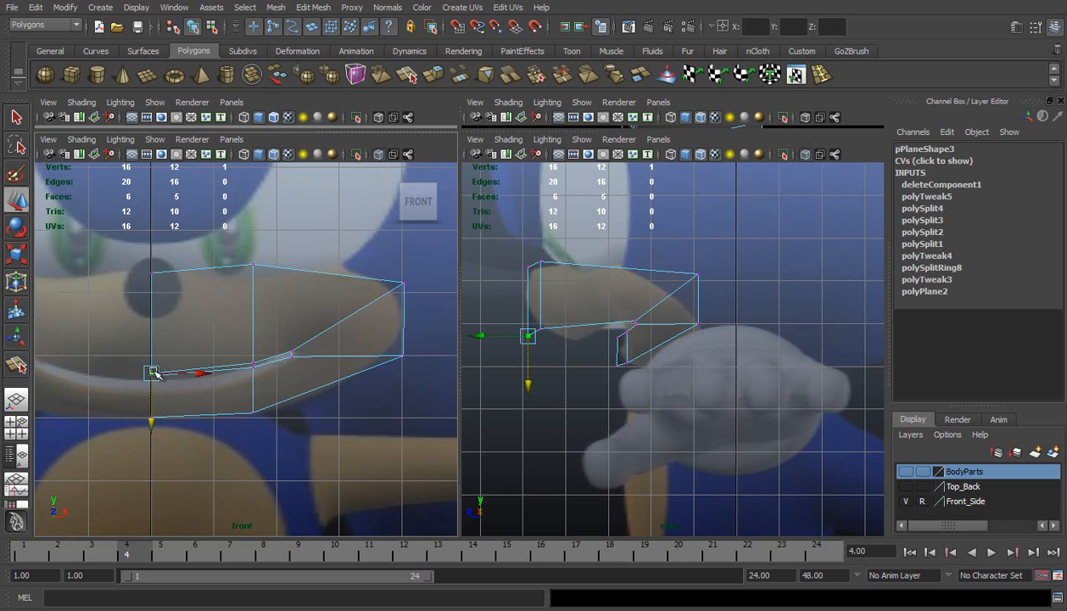
drag(148, 416, 148, 416)
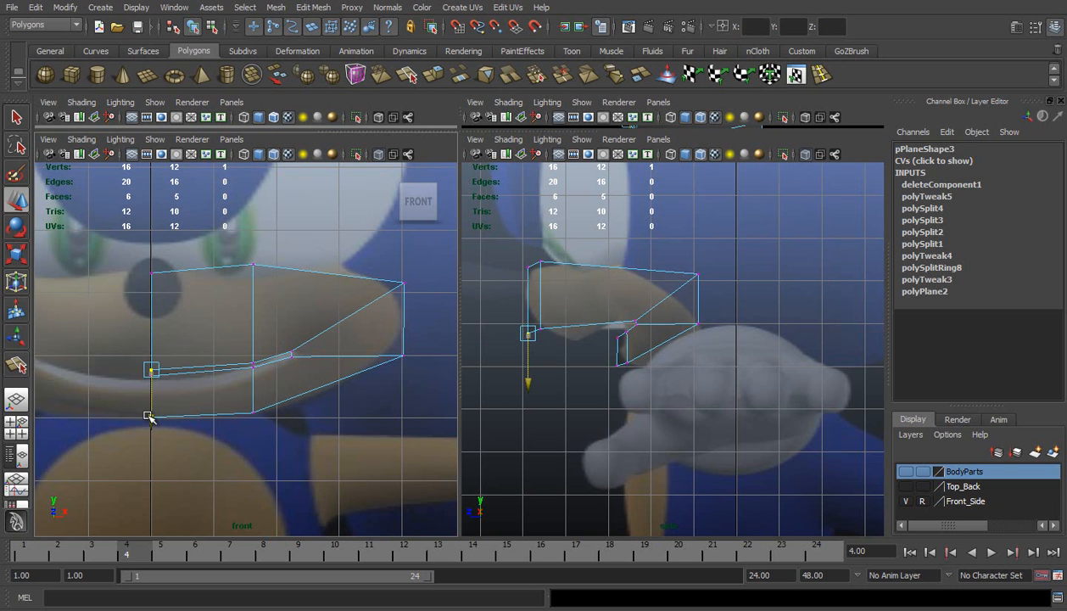
click(112, 371)
scroll(119, 373, up, 2)
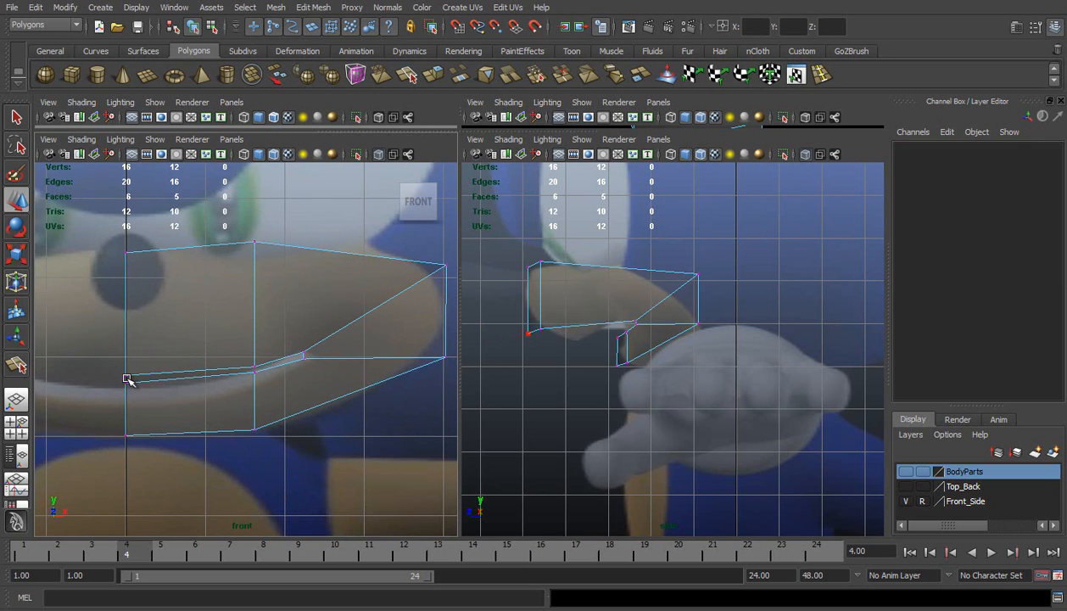
click(252, 371)
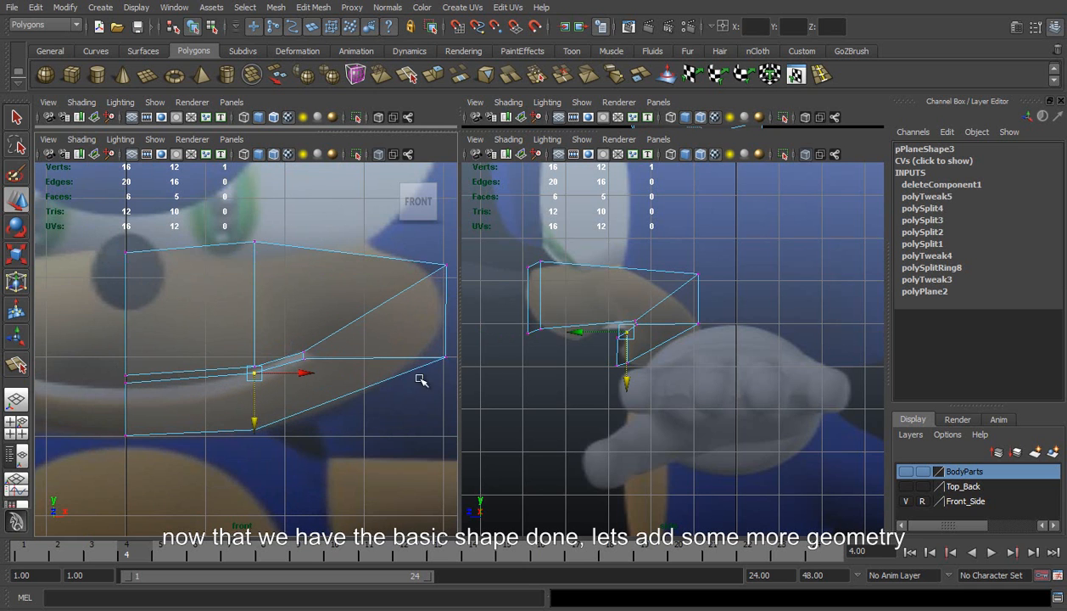
Insert an edge loop around the mouth, running through the middle of the upper muzzle, the cheek and the lower jaw
click(534, 353)
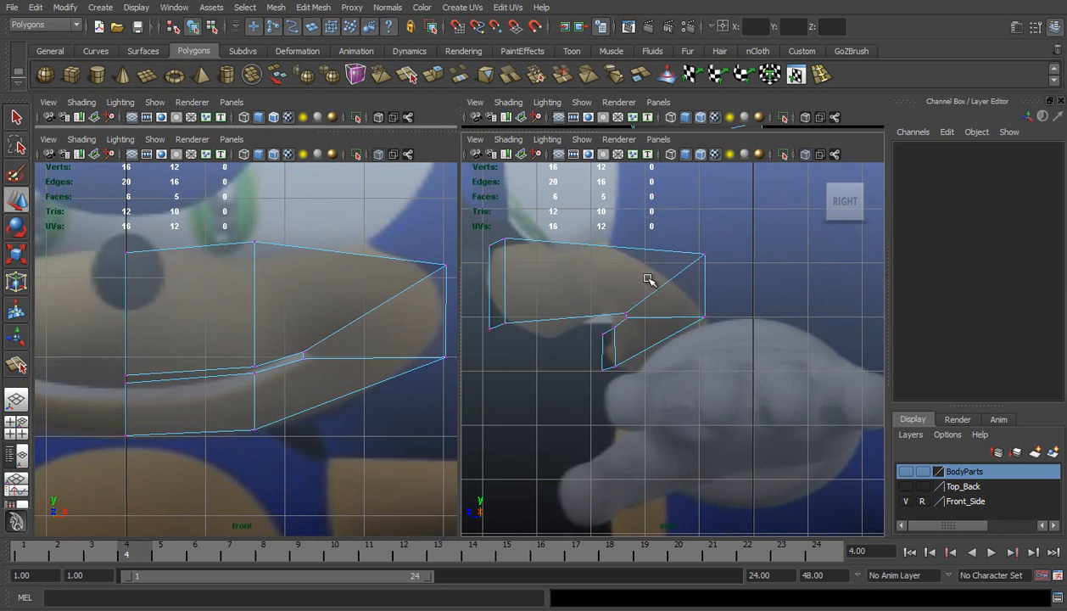
scroll(576, 272, up, 2)
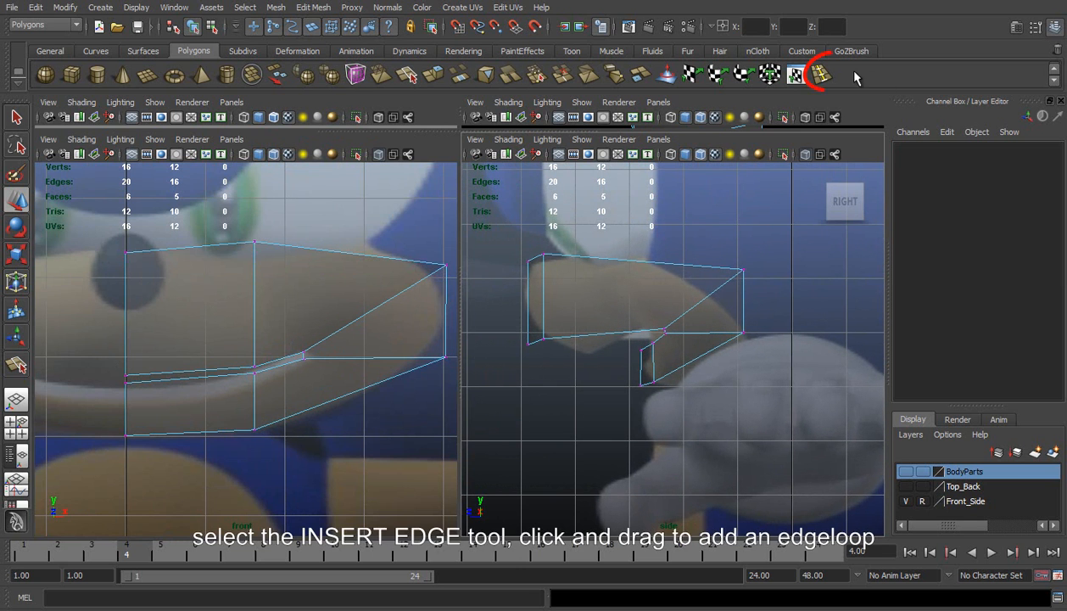
click(815, 77)
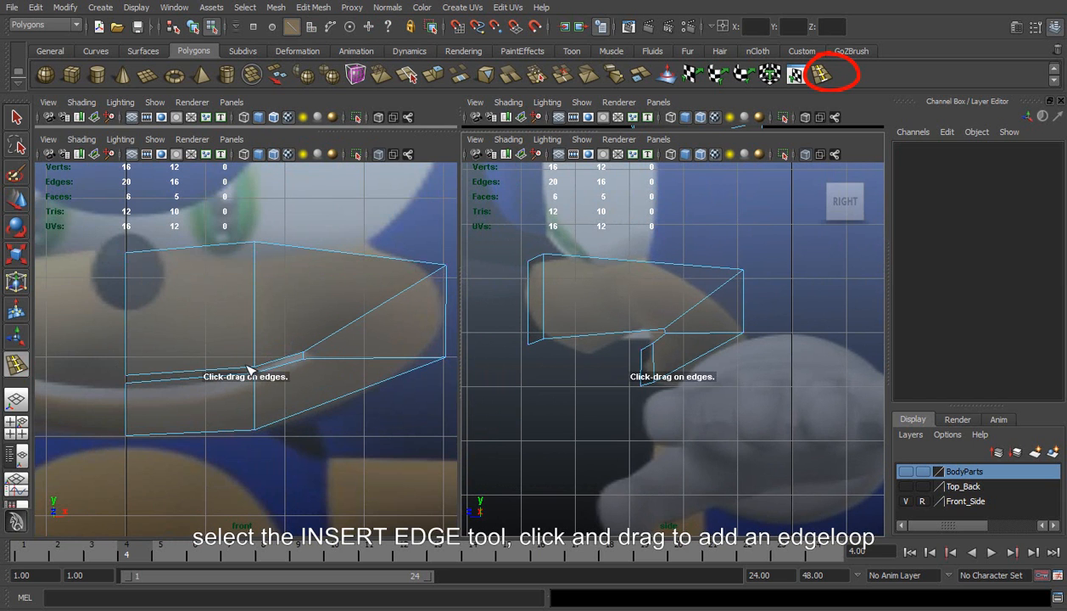
drag(359, 322, 379, 305)
Move the new edge loop around the mouth slightly forward in the side view
key(w)
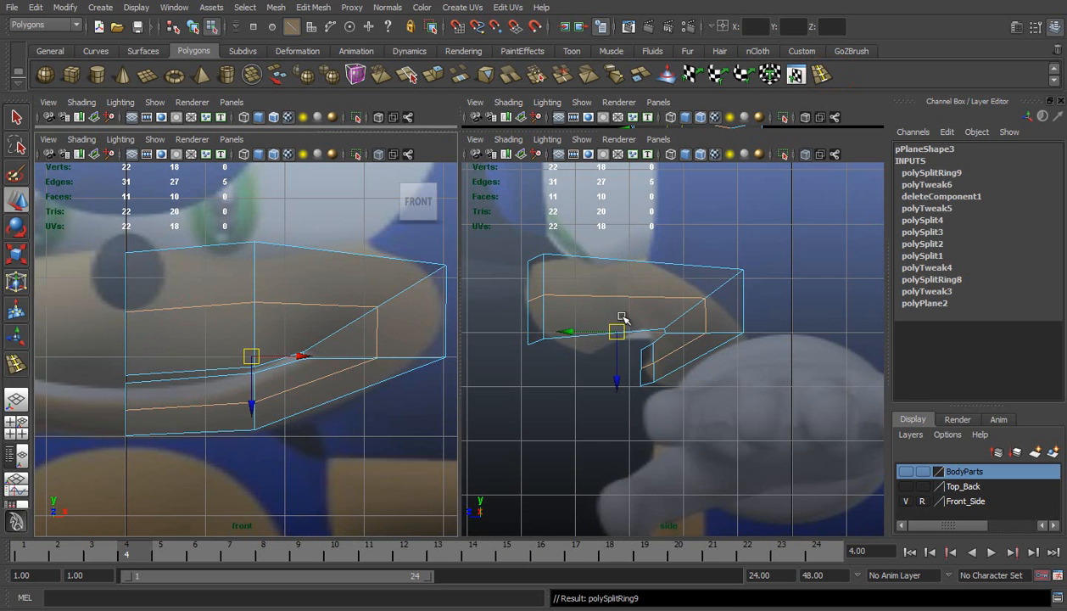
right_click(579, 292)
right_drag(580, 293, 562, 292)
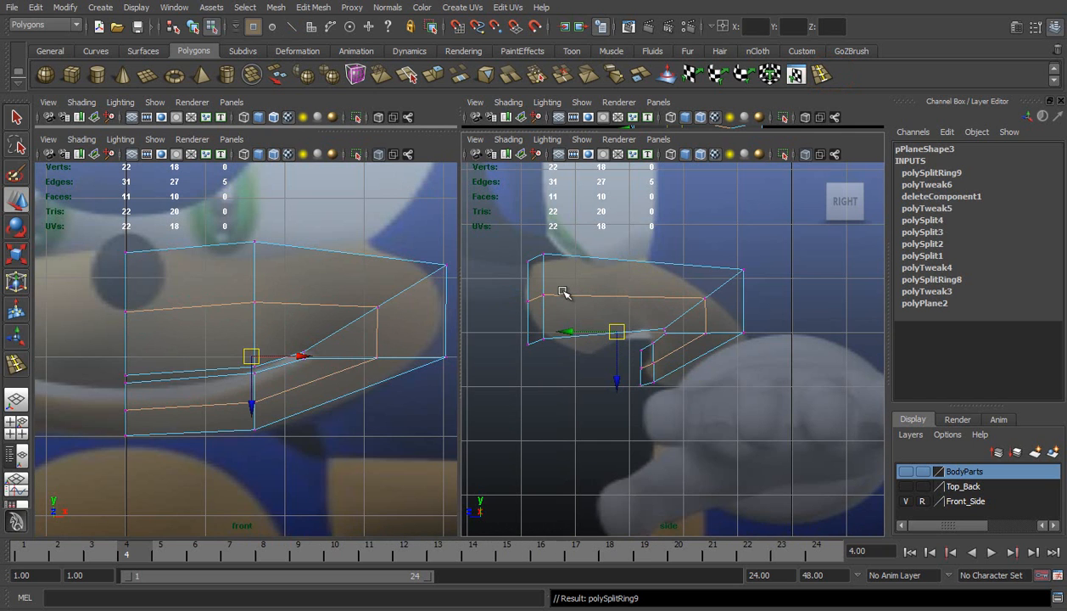
drag(572, 332, 573, 331)
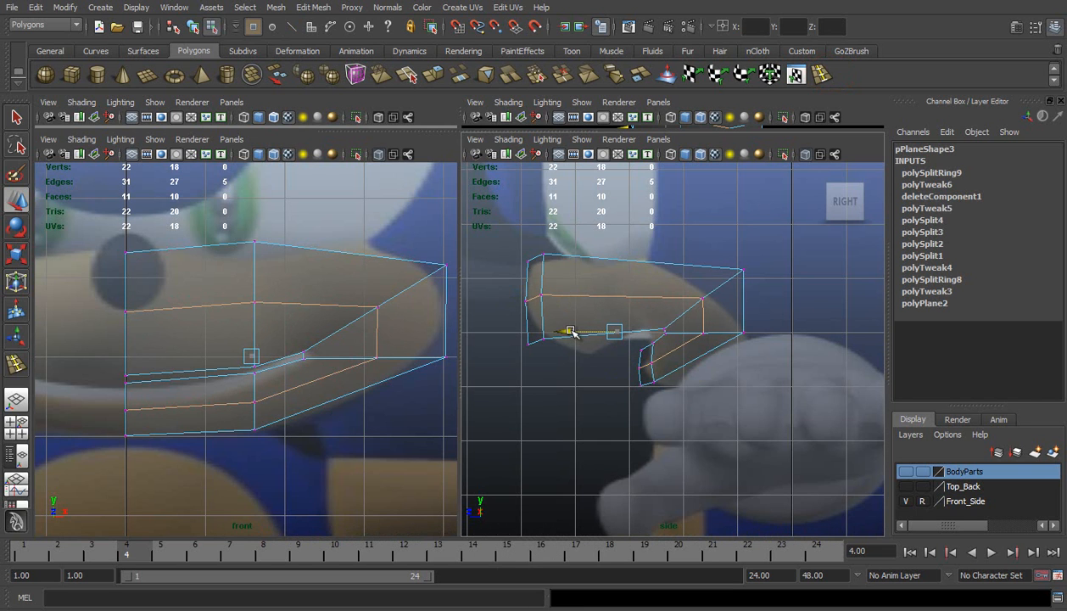
drag(572, 332, 572, 331)
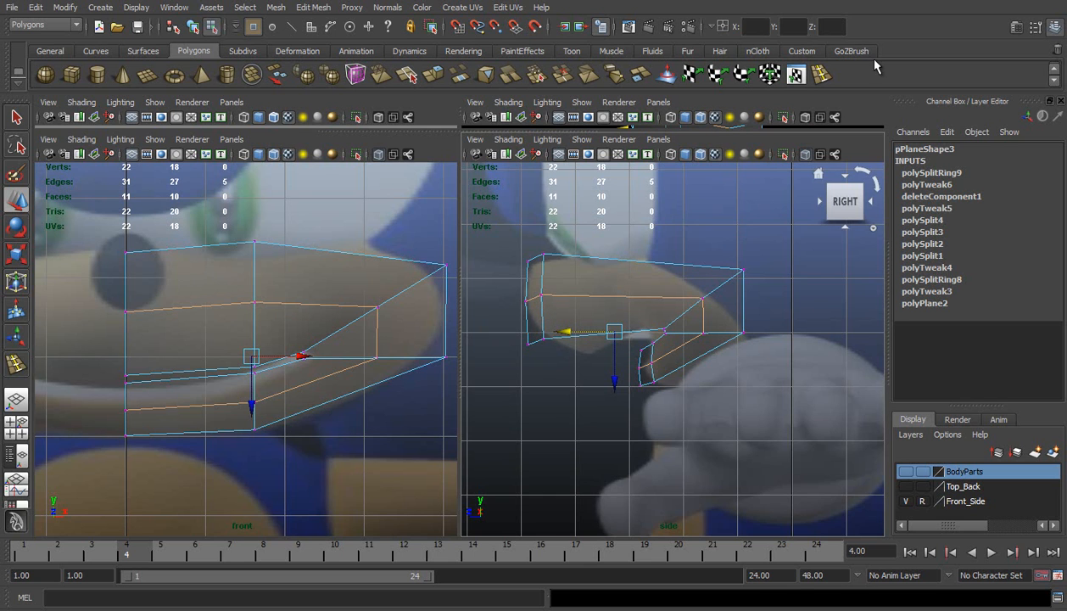
Move the centre and middle upper-lip vertices back in the side view to round the underside of the muzzle
click(797, 75)
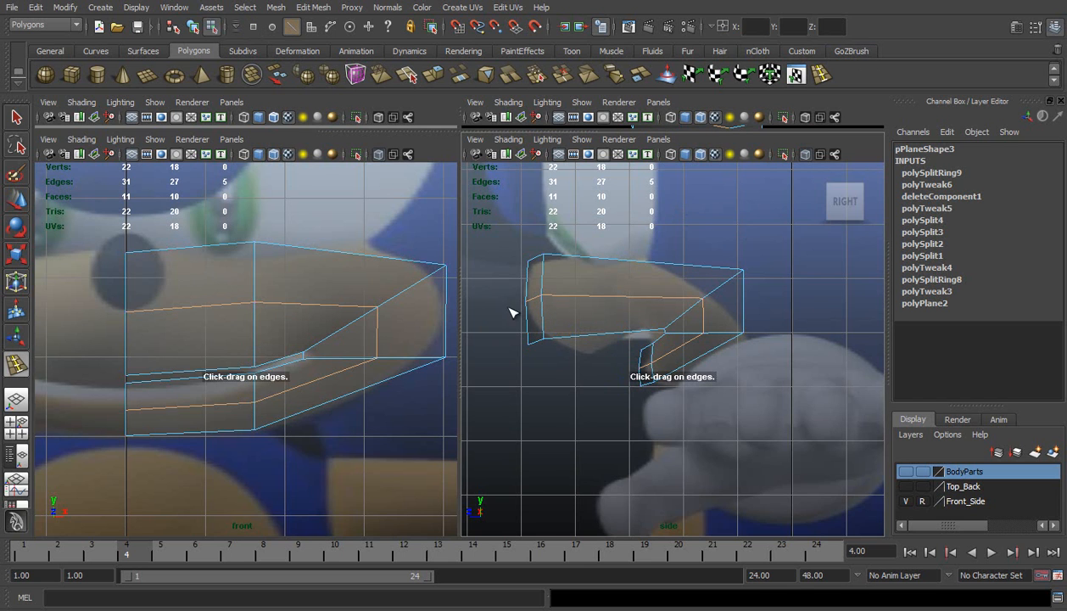
scroll(559, 310, up, 2)
key(w)
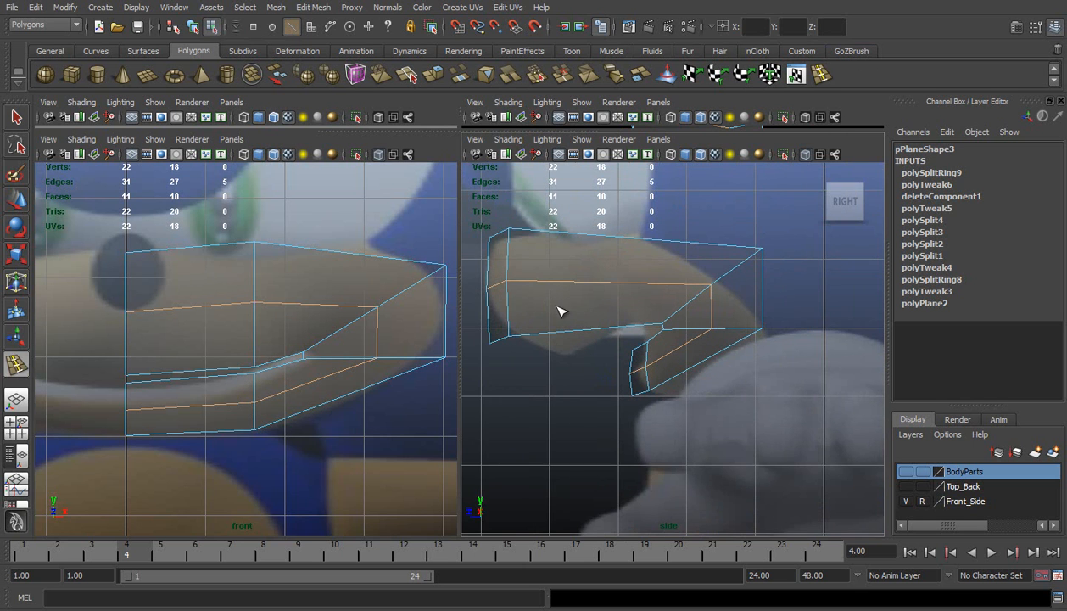
right_drag(543, 301, 496, 297)
drag(485, 314, 518, 359)
alt+middle_drag(504, 327, 542, 327)
drag(489, 340, 504, 338)
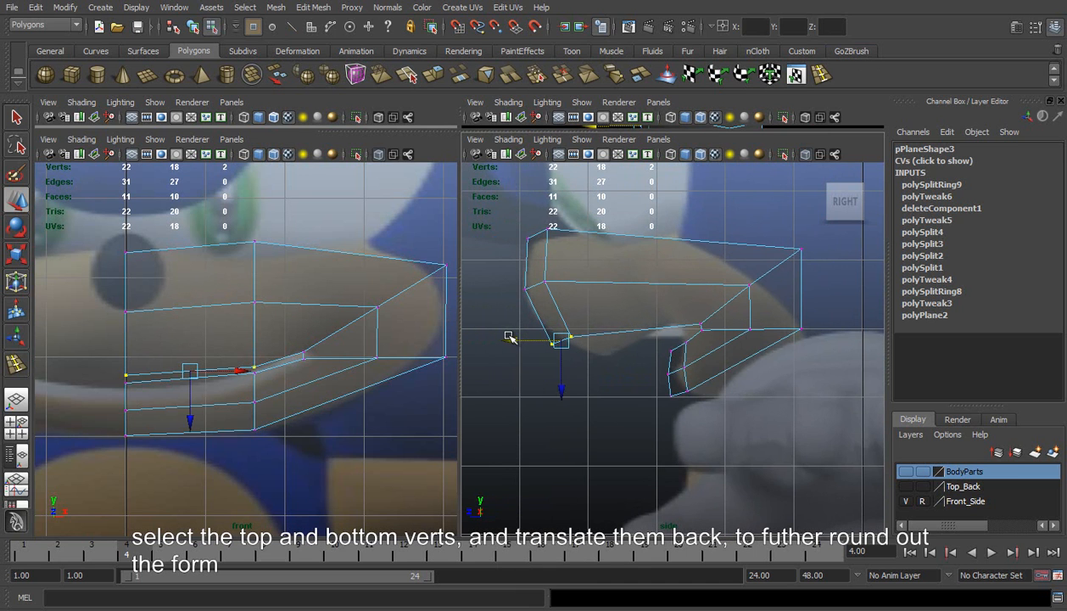
Move the centre and middle bottom jaw vertices back in the side view to round the chin
scroll(552, 316, up, 2)
drag(712, 412, 646, 404)
alt+middle_drag(786, 197, 731, 207)
Move the outermost muzzle vertices forward in the side view, shifting the lower one slightly back and down to follow the cheek
drag(752, 222, 805, 399)
drag(718, 279, 702, 280)
drag(734, 312, 757, 351)
drag(750, 331, 766, 336)
alt+middle_drag(736, 346, 687, 293)
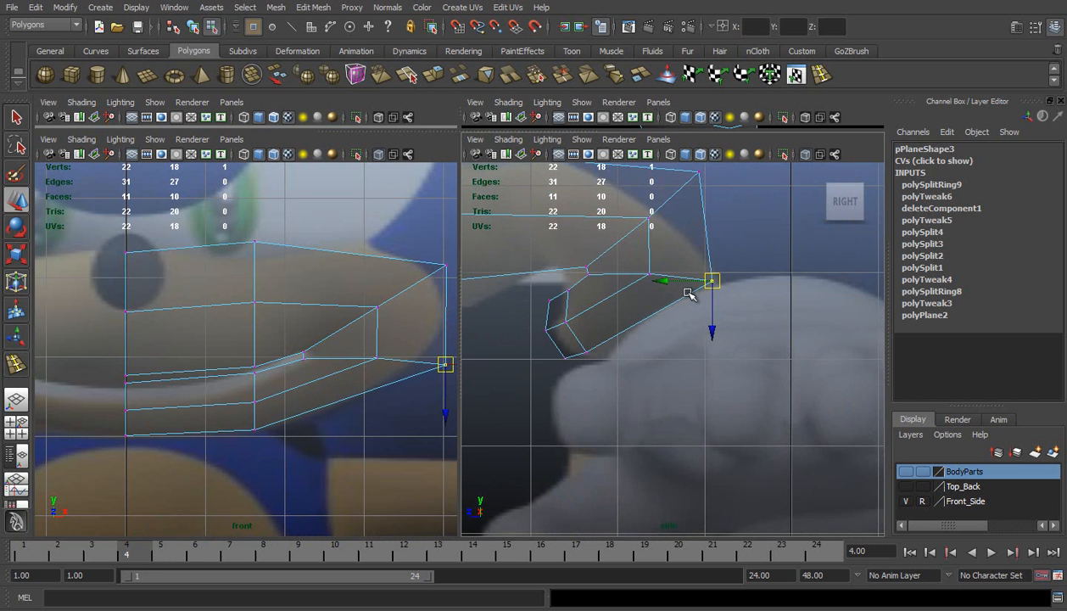
Move the two bottom jaw vertices and the lower outermost vertex down and back, and lower the adjacent loop vertex slightly
drag(537, 341, 639, 381)
shift+click(711, 280)
drag(634, 321, 650, 334)
click(650, 272)
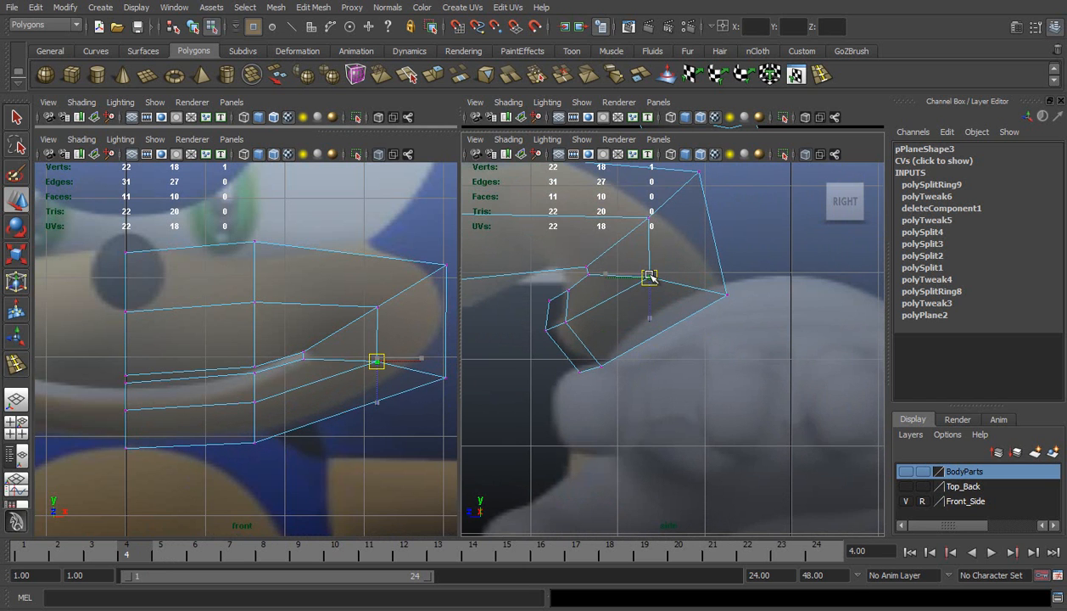
Move the loop's upper cheek vertex and the upper outermost vertex forward and down to match the muzzle's rear outline
alt+middle_drag(676, 247, 658, 288)
click(630, 263)
drag(627, 263, 622, 269)
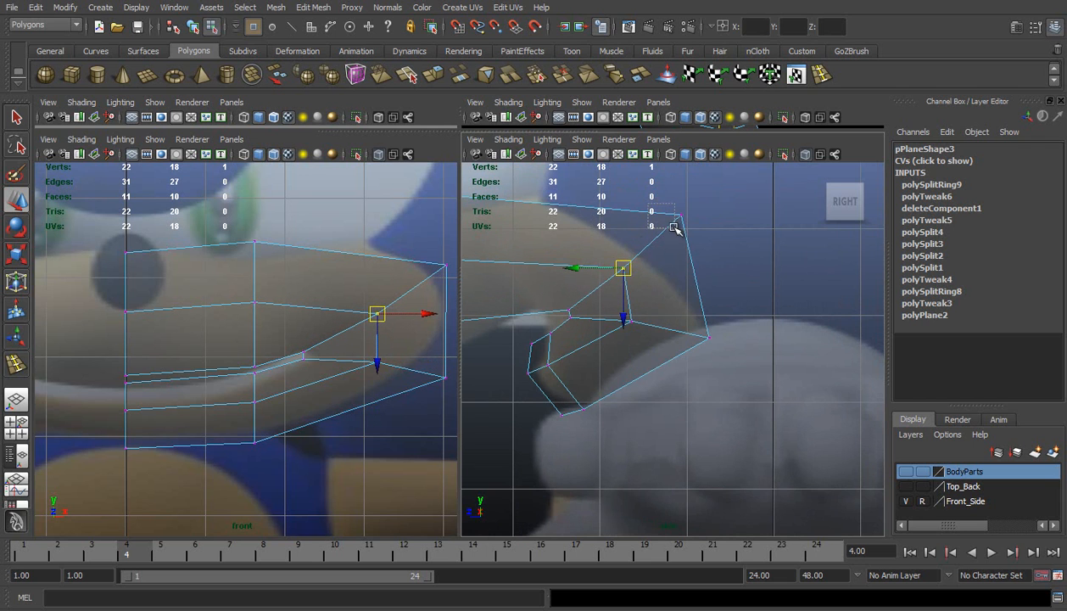
drag(694, 236, 657, 238)
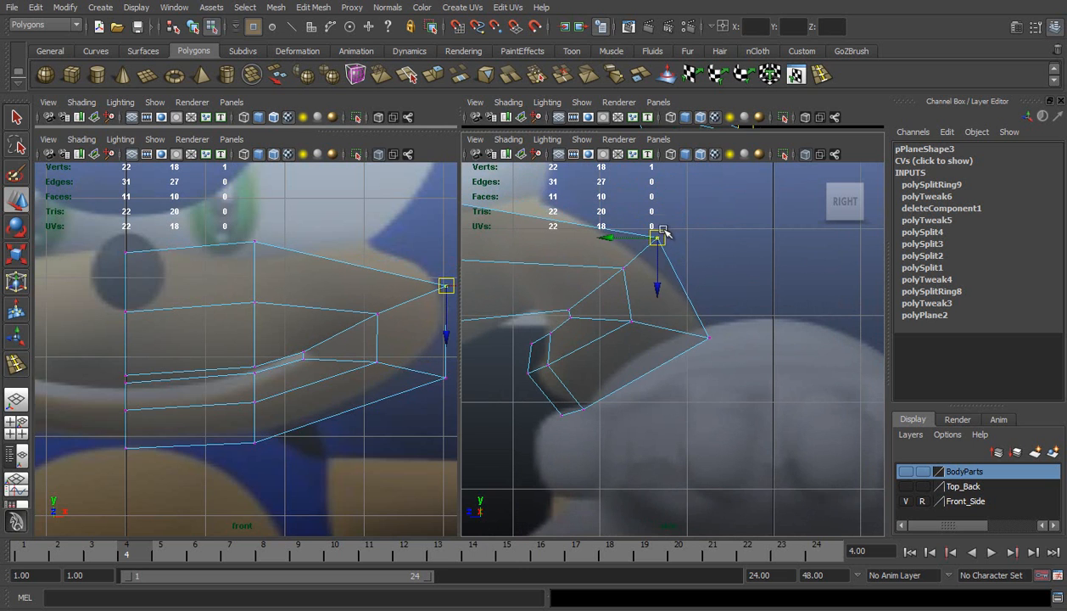
alt+middle_drag(369, 279, 307, 276)
drag(312, 300, 319, 362)
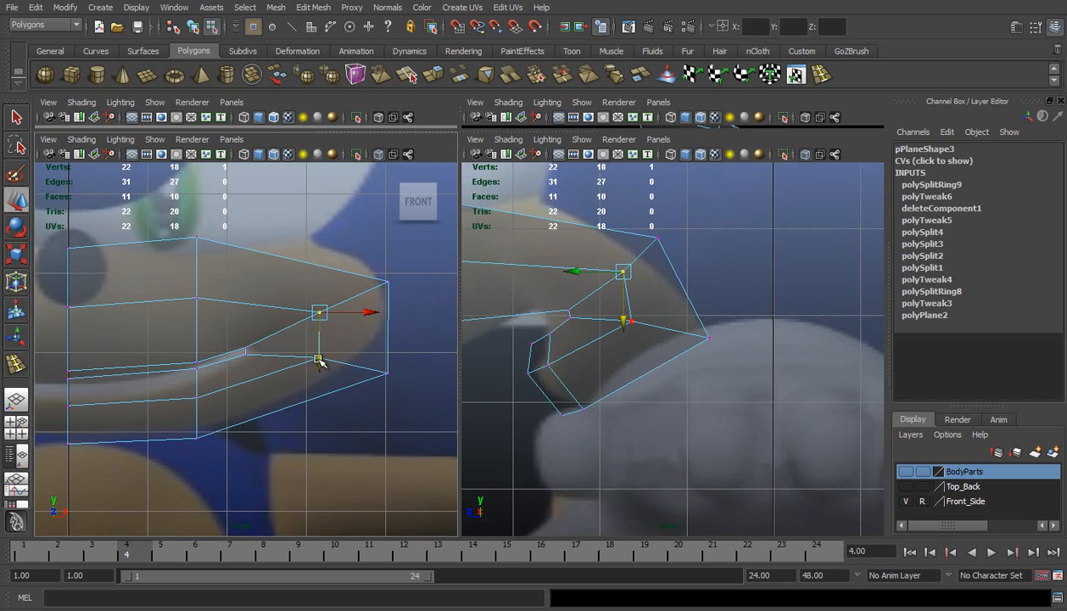
Inspect the mouth mesh from below and from the side in perspective, and check it against the front and side references
click(16, 399)
alt+drag(450, 317, 590, 345)
alt+drag(524, 338, 697, 239)
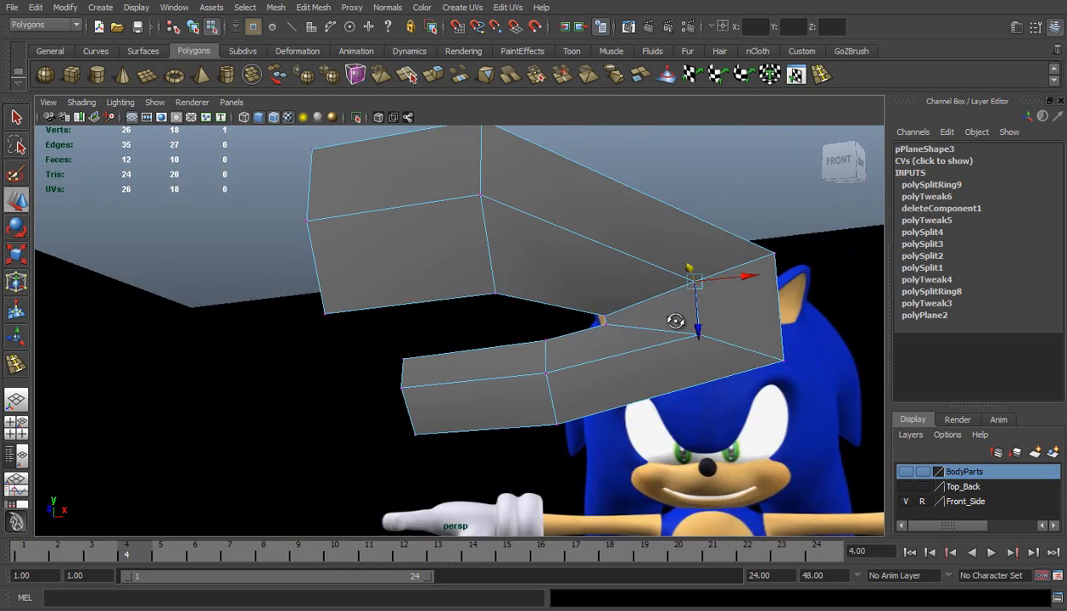
alt+drag(674, 317, 543, 339)
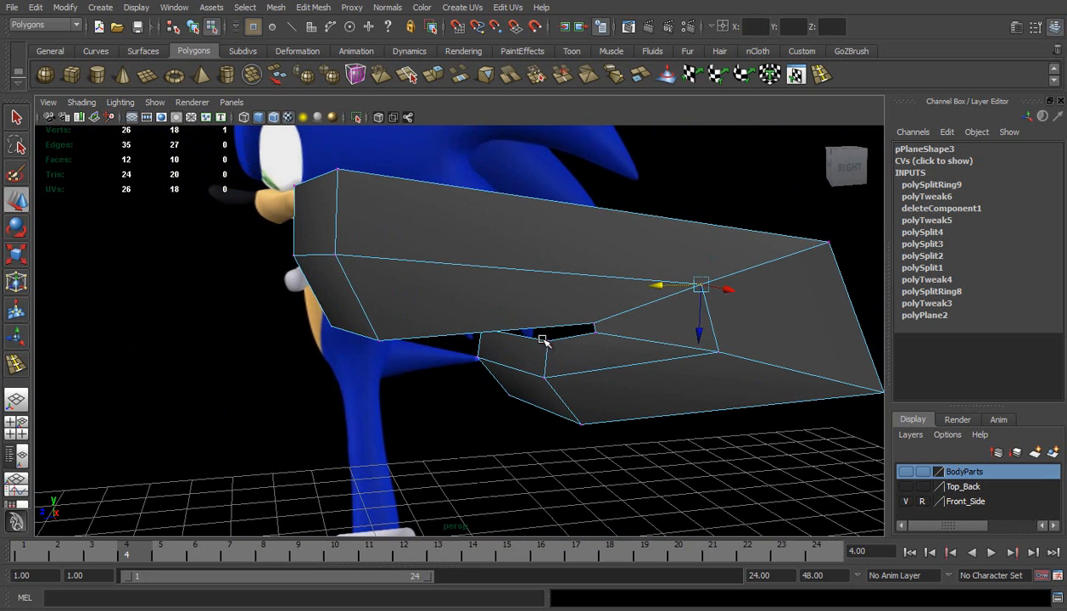
click(16, 423)
alt+middle_drag(341, 227, 362, 294)
alt+middle_drag(566, 291, 566, 309)
scroll(566, 309, up, 2)
alt+middle_drag(210, 322, 255, 307)
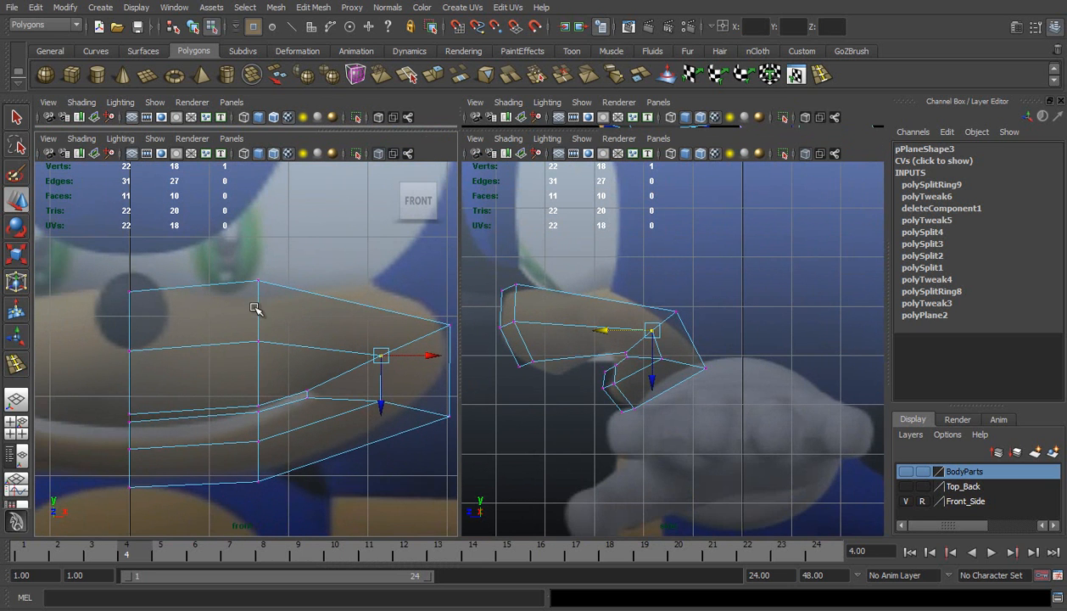
Insert a vertical edge loop through the upper muzzle beside the nose, between the centre line and the middle column
click(817, 77)
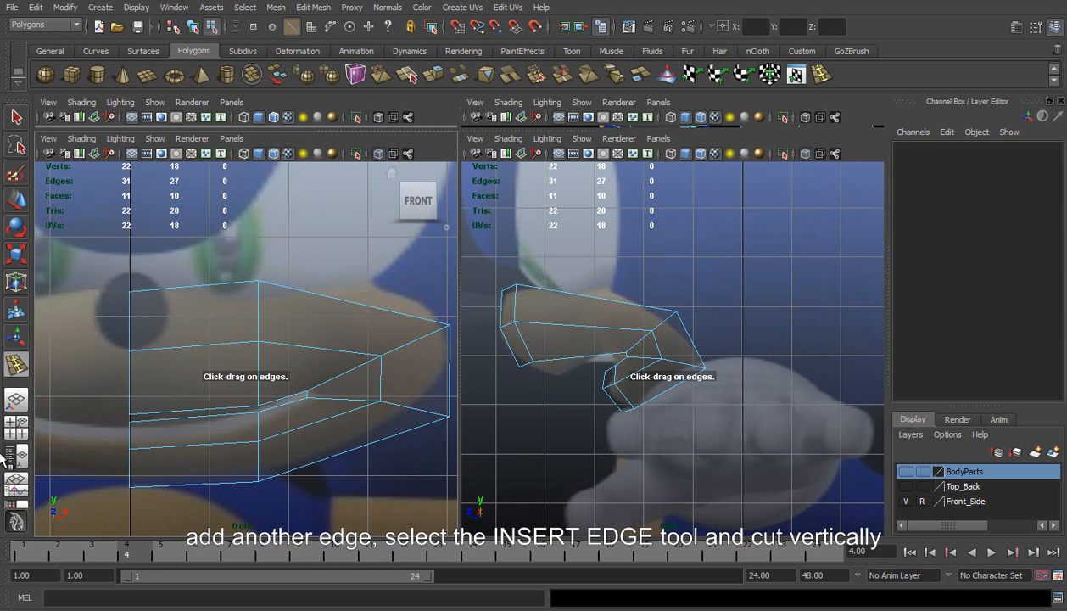
click(158, 352)
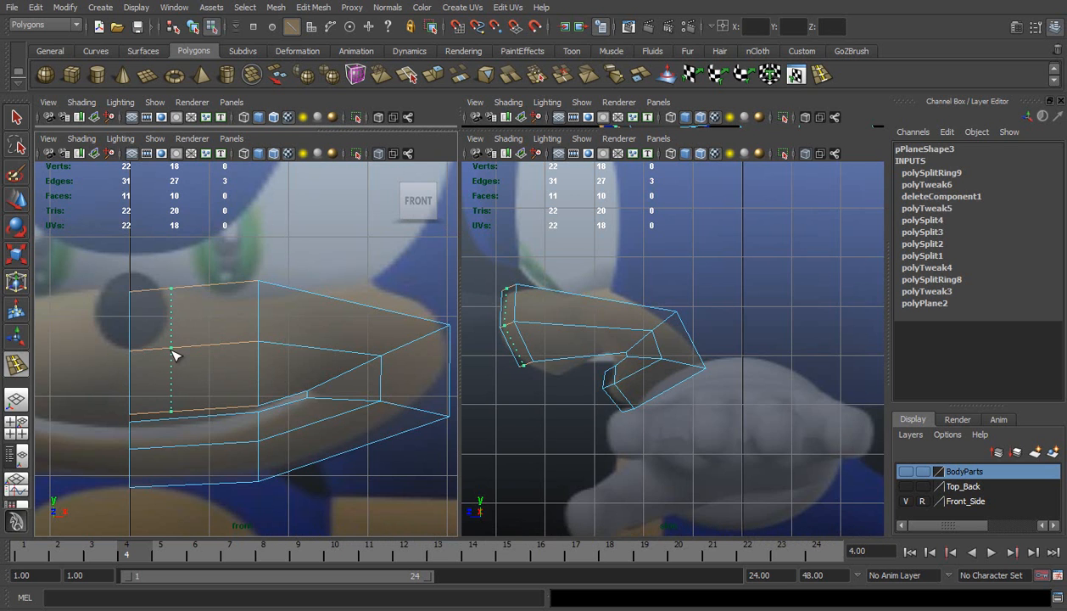
click(169, 355)
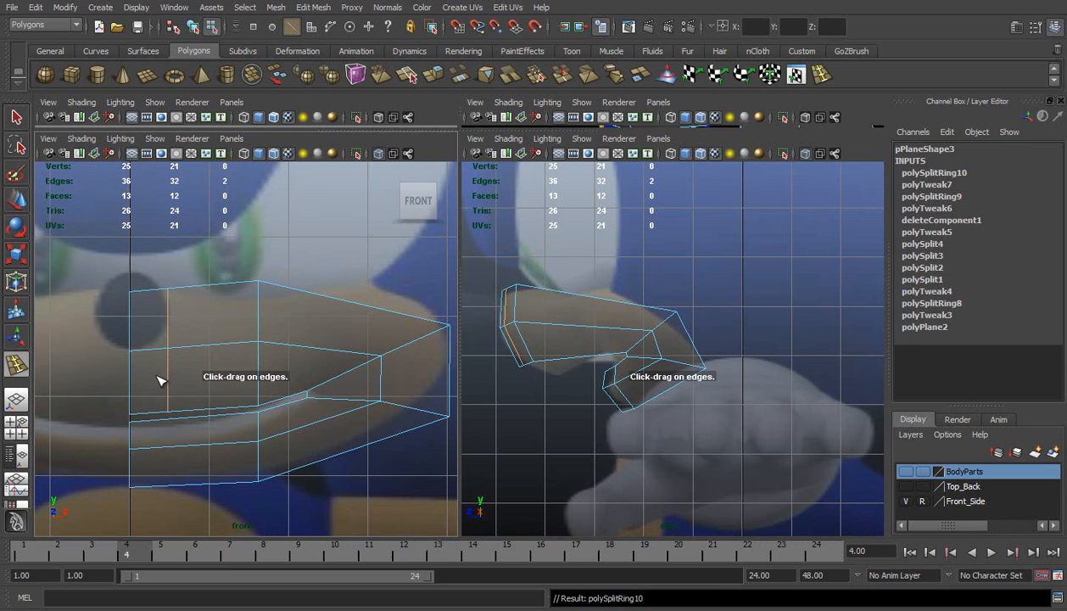
Insert a matching vertical edge loop through the lower jaw beside the centre line, and move the middle column's vertices back to round the form
click(169, 424)
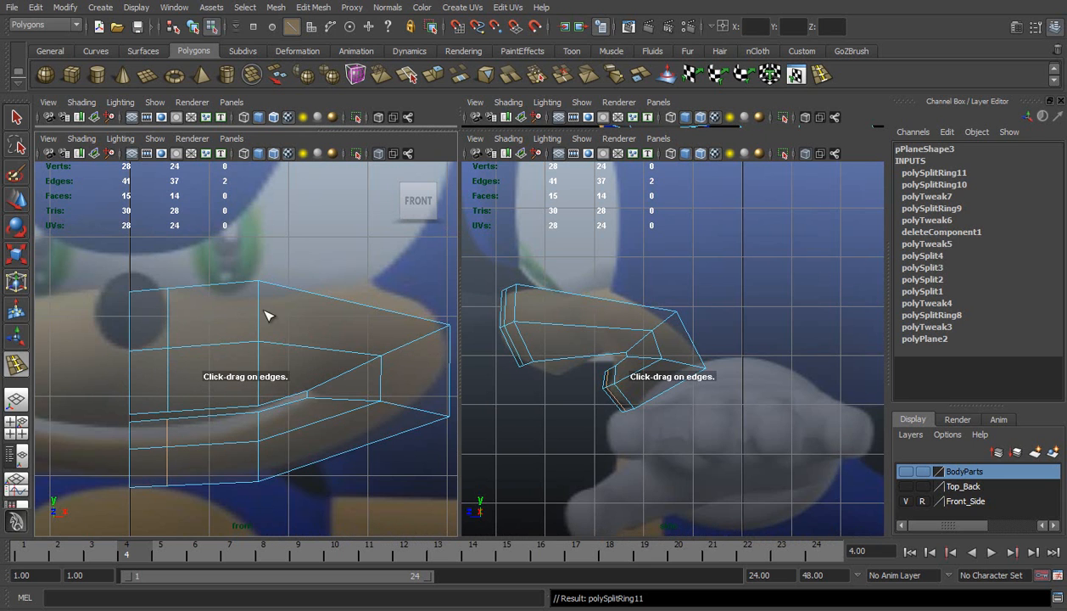
scroll(573, 346, up, 2)
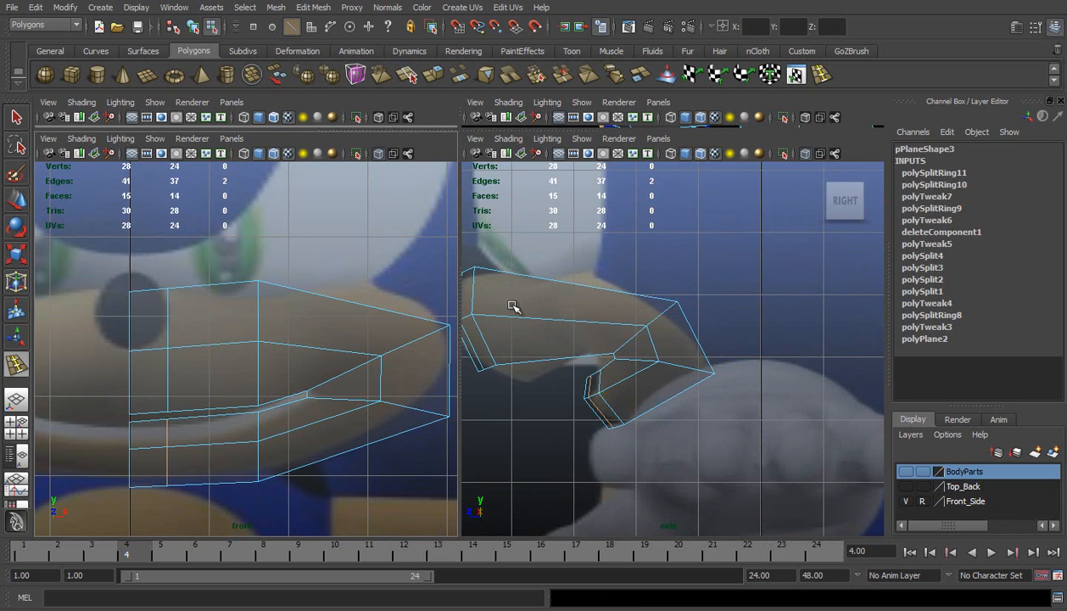
key(w)
alt+middle_drag(521, 303, 593, 315)
right_drag(589, 315, 527, 315)
drag(531, 265, 575, 379)
drag(504, 327, 507, 326)
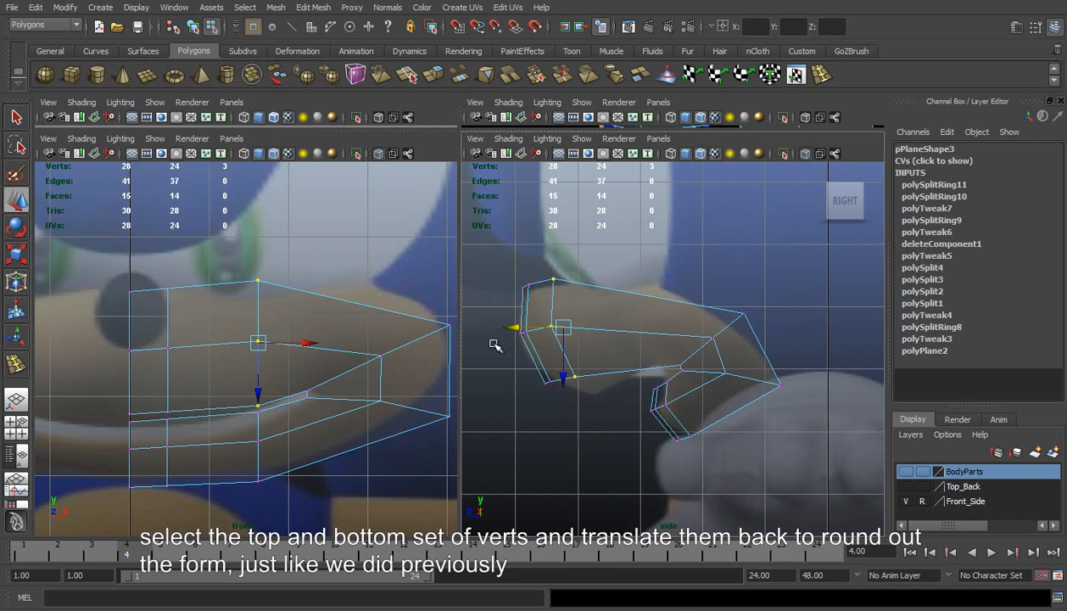
shift+drag(246, 420, 283, 492)
shift+drag(240, 406, 265, 429)
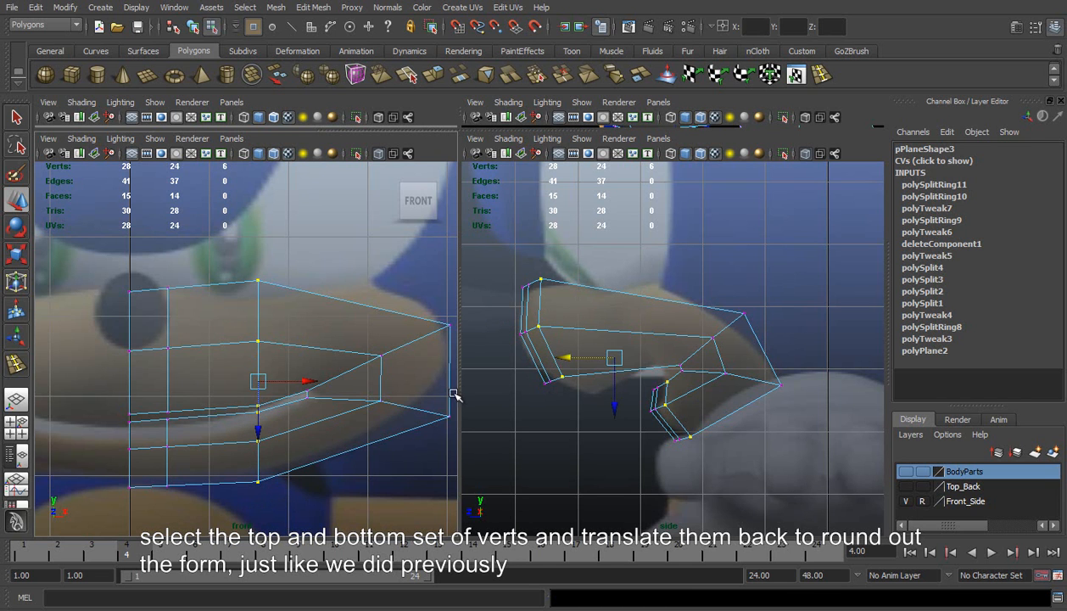
drag(566, 356, 577, 360)
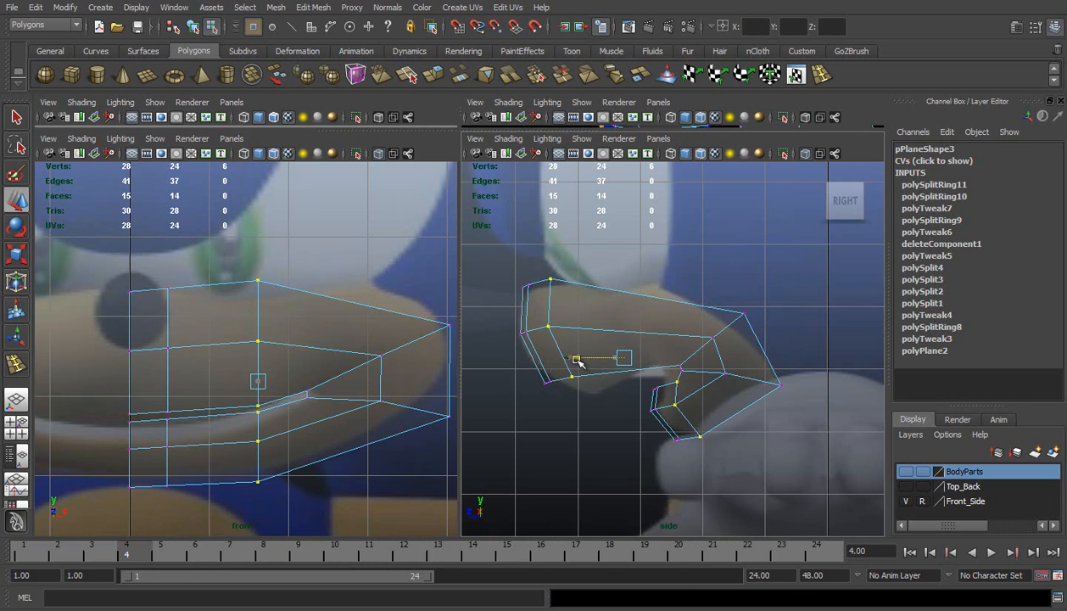
Raise the middle column's lower jaw vertices slightly and adjust the depth of the upper muzzle vertices in the column beside the nose
ctrl+drag(509, 231, 596, 432)
drag(689, 455, 687, 450)
drag(152, 273, 195, 490)
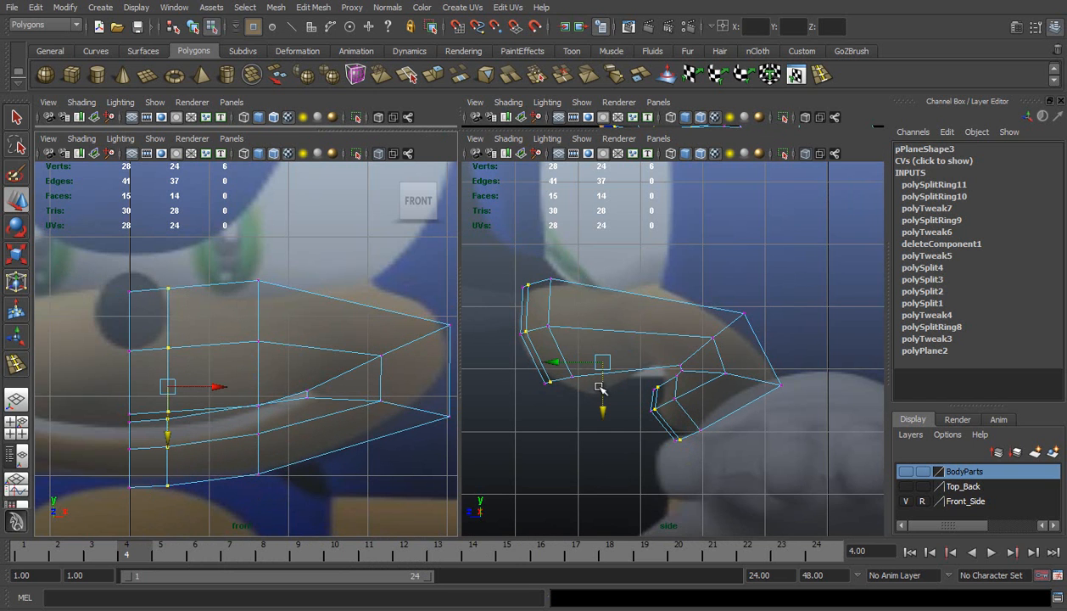
ctrl+drag(634, 351, 691, 498)
drag(492, 332, 489, 331)
key(ctrl+z)
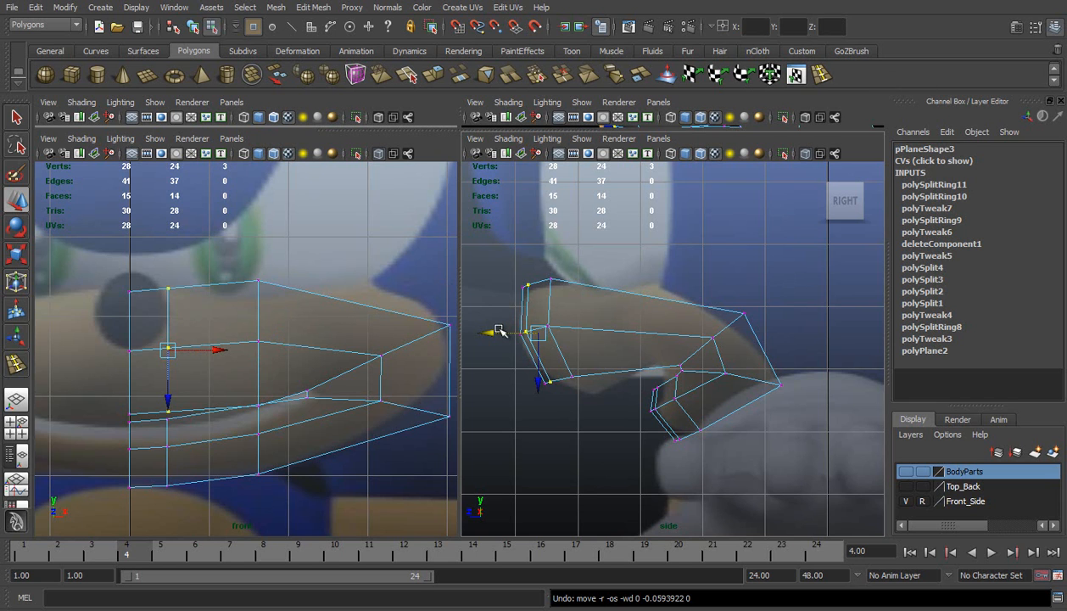
drag(495, 333, 497, 332)
Insert a vertical edge loop through the upper muzzle between the nose-side and middle columns, and raise the middle column's upper lip vertex slightly
click(816, 77)
drag(210, 292, 214, 292)
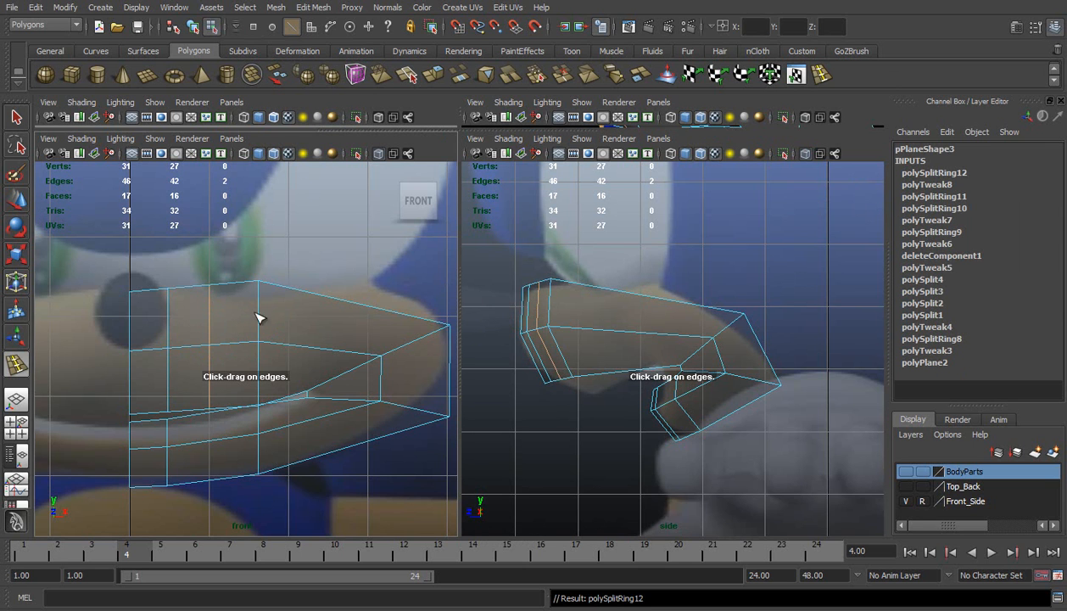
key(w)
key(f)
right_drag(329, 365, 289, 365)
click(310, 393)
key(w)
click(314, 447)
drag(314, 446, 313, 440)
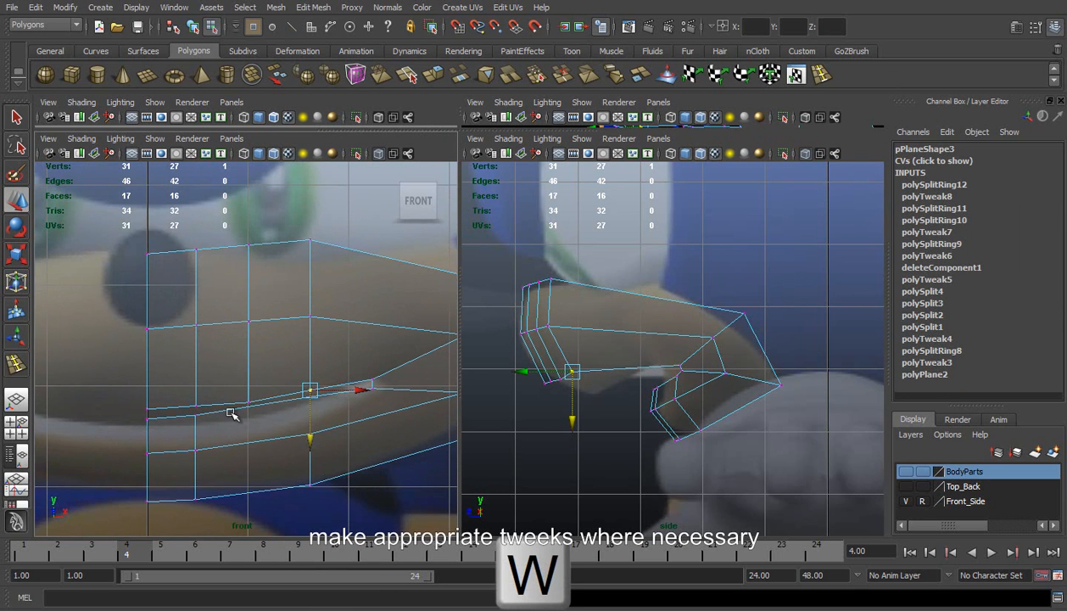
Lower the lower lip vertices at the centre line, the adjacent column and the middle column to follow the front reference's mouth line
click(195, 420)
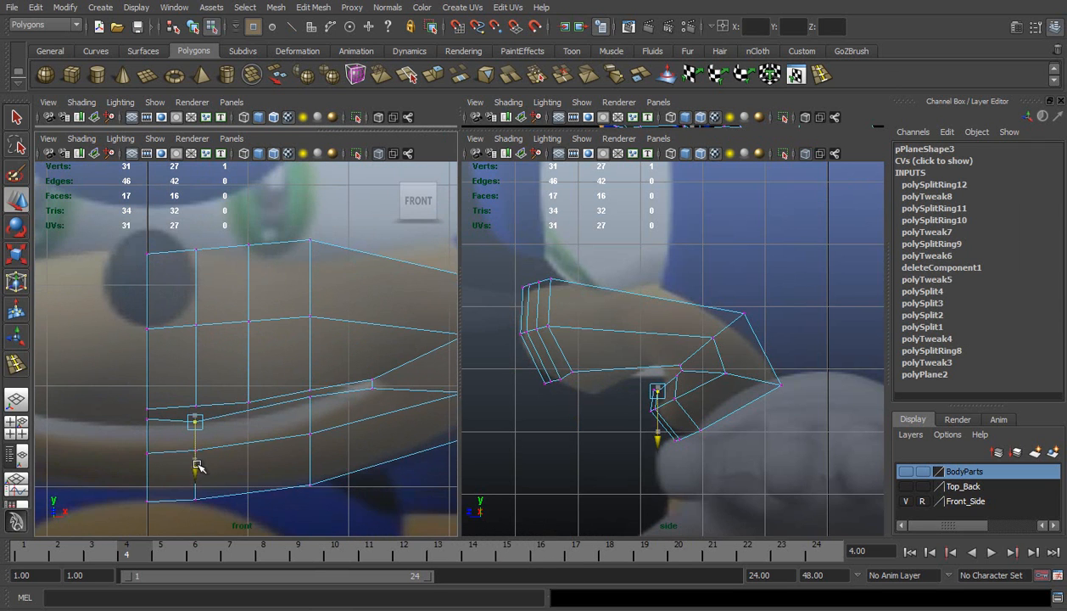
click(146, 419)
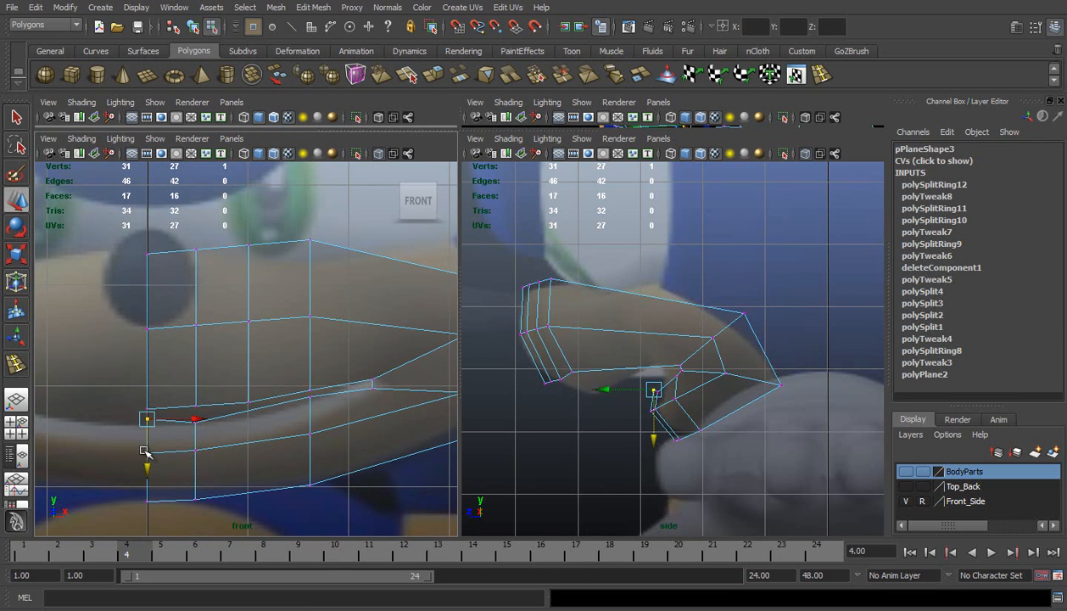
drag(148, 465, 150, 473)
click(310, 396)
drag(309, 444, 312, 455)
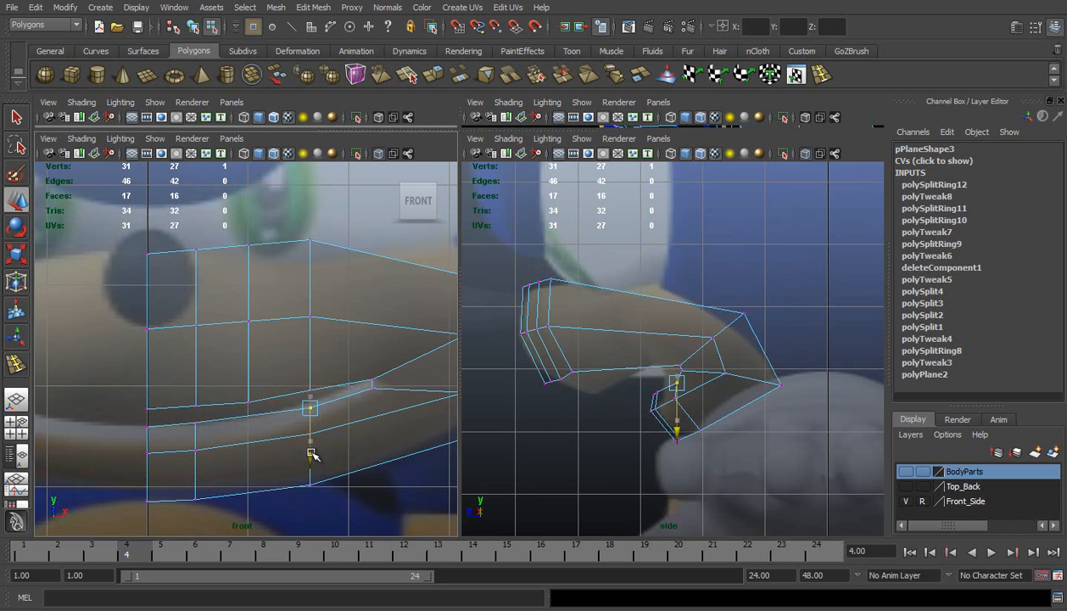
click(197, 422)
mouse_move(196, 468)
mouse_down()
mouse_move(204, 490)
mouse_move(208, 474)
mouse_up()
Reposition the middle column's upper and lower lip vertices and the mouth corner vertex against the side reference
alt+middle_drag(180, 385, 190, 365)
drag(171, 371, 222, 393)
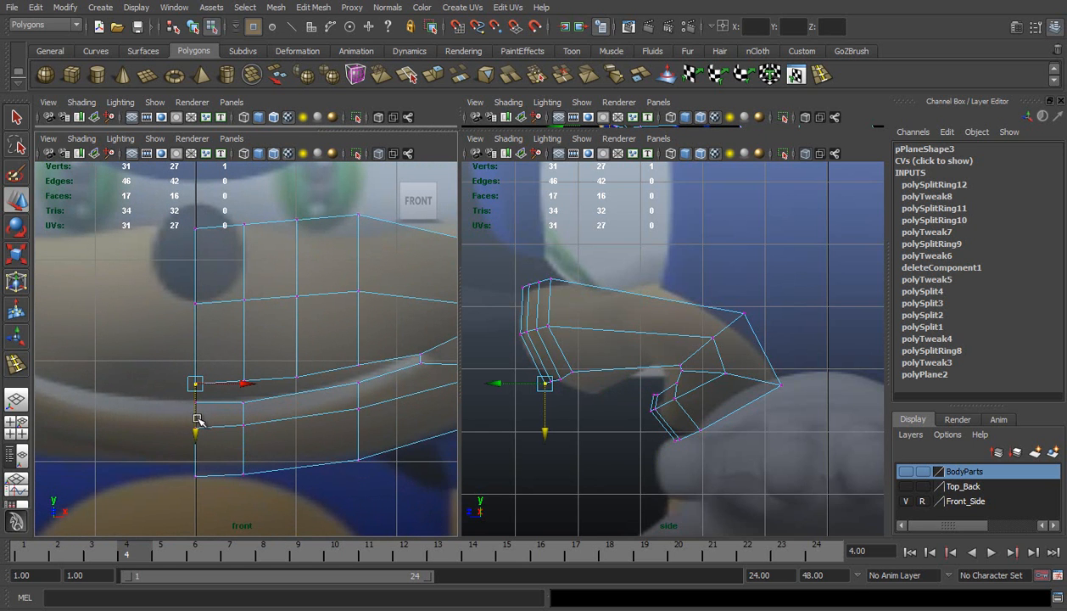
scroll(604, 363, up, 3)
alt+middle_drag(518, 349, 529, 336)
click(536, 346)
drag(536, 347, 551, 357)
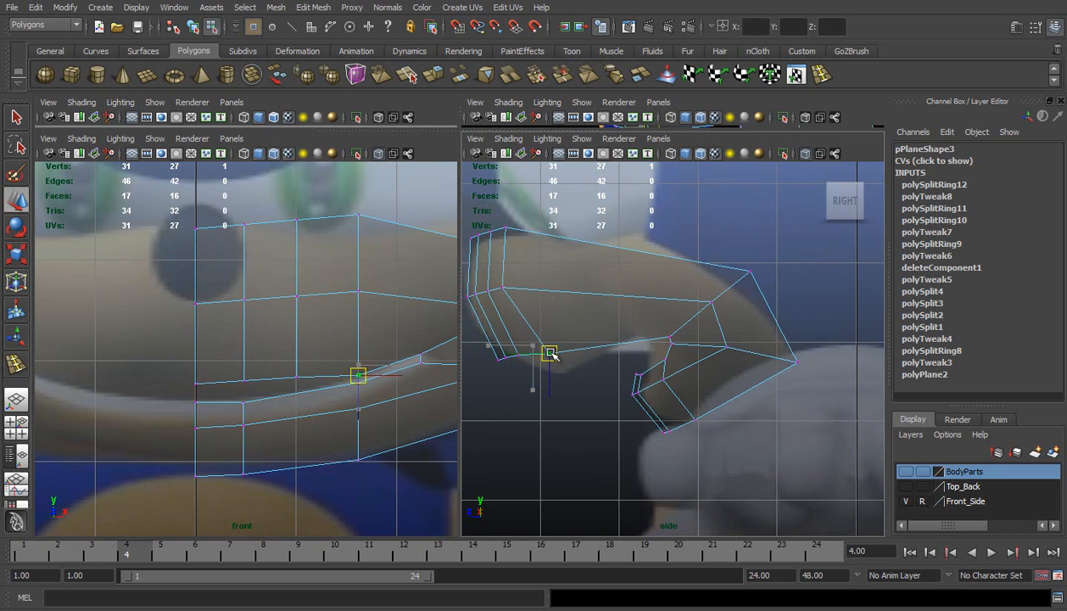
click(671, 334)
drag(671, 335, 651, 361)
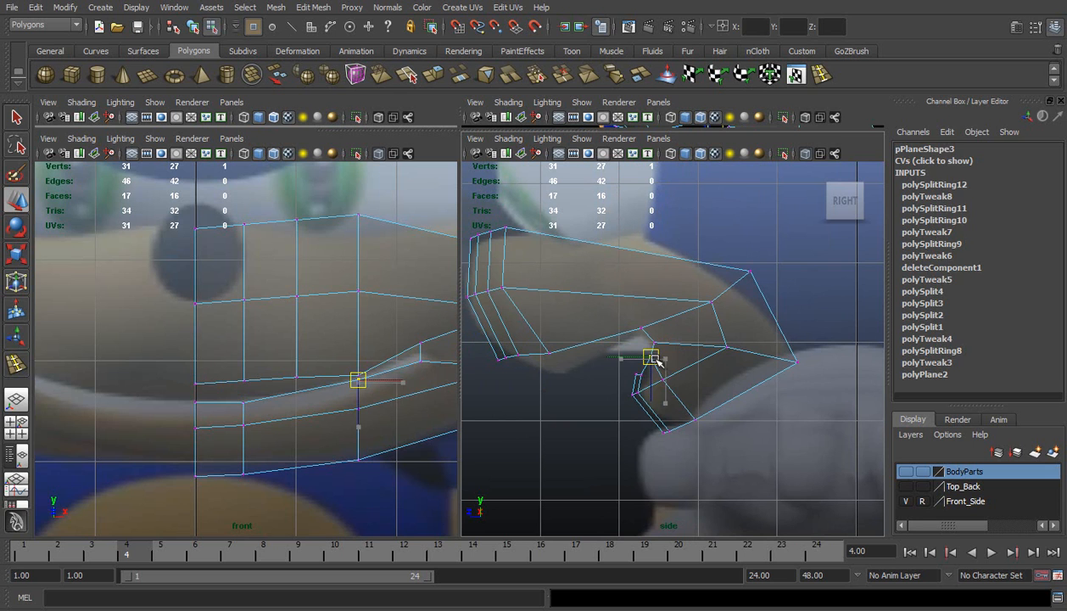
click(583, 371)
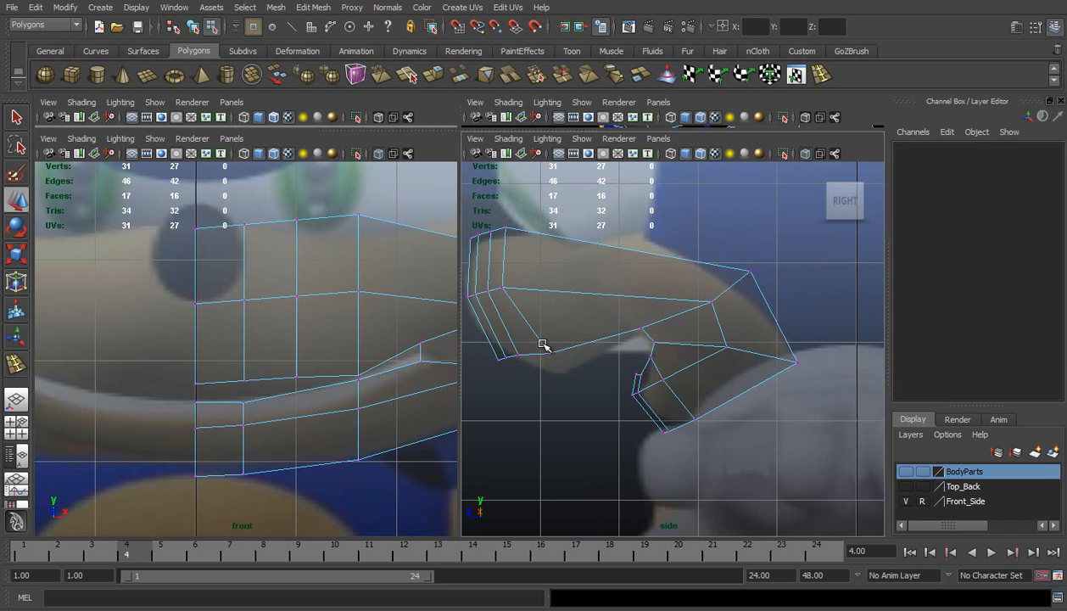
Move the front upper lip vertices down and back to match the lip edge in the side reference
drag(564, 362, 564, 363)
drag(544, 348, 509, 367)
click(520, 357)
click(509, 360)
click(500, 360)
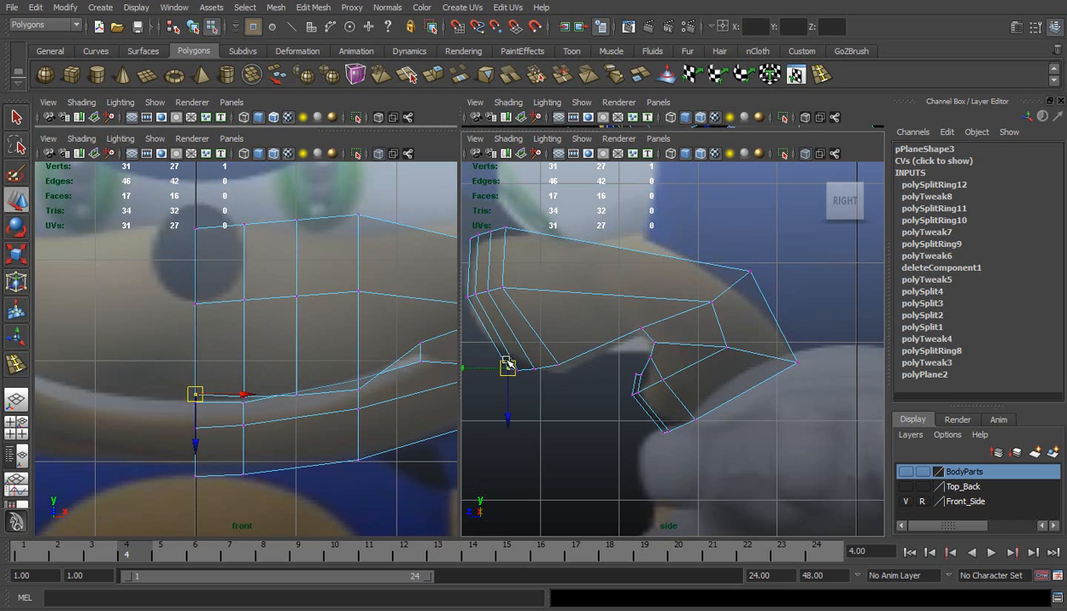
Adjust the height of the middle column's upper lip vertex in the front view and nudge the centre lower lip vertex
alt+middle_drag(365, 375, 337, 350)
scroll(338, 350, up, 2)
click(343, 369)
click(350, 410)
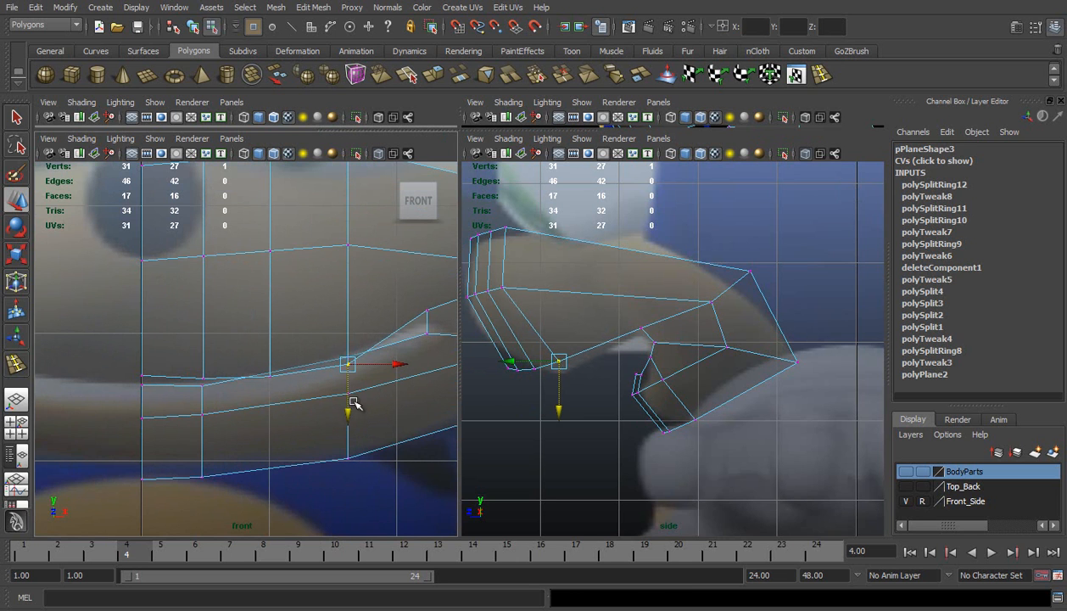
drag(254, 361, 285, 367)
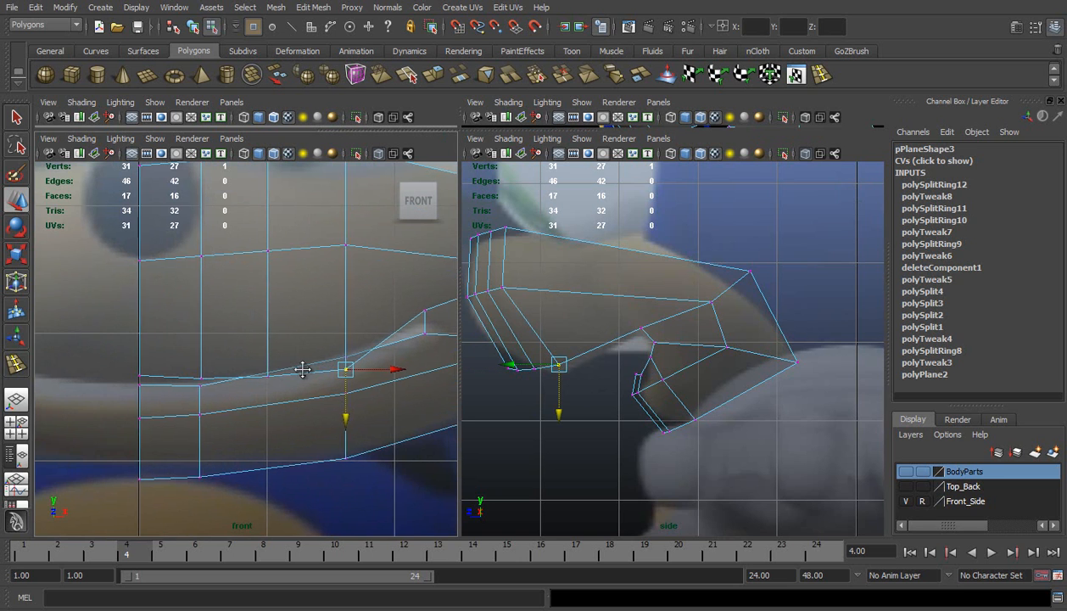
alt+middle_drag(338, 369, 276, 353)
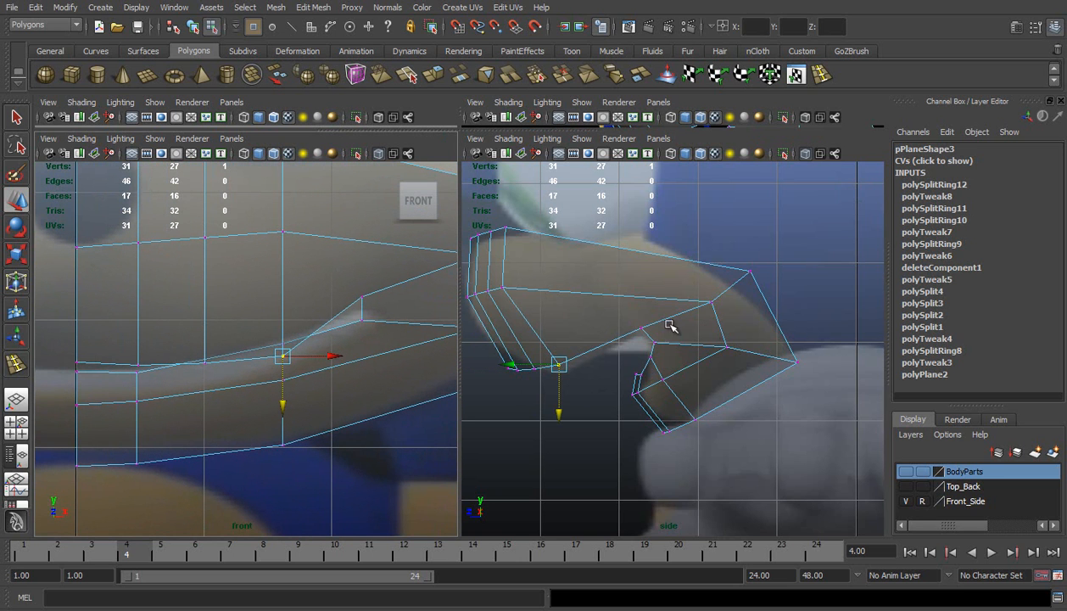
drag(639, 376, 641, 376)
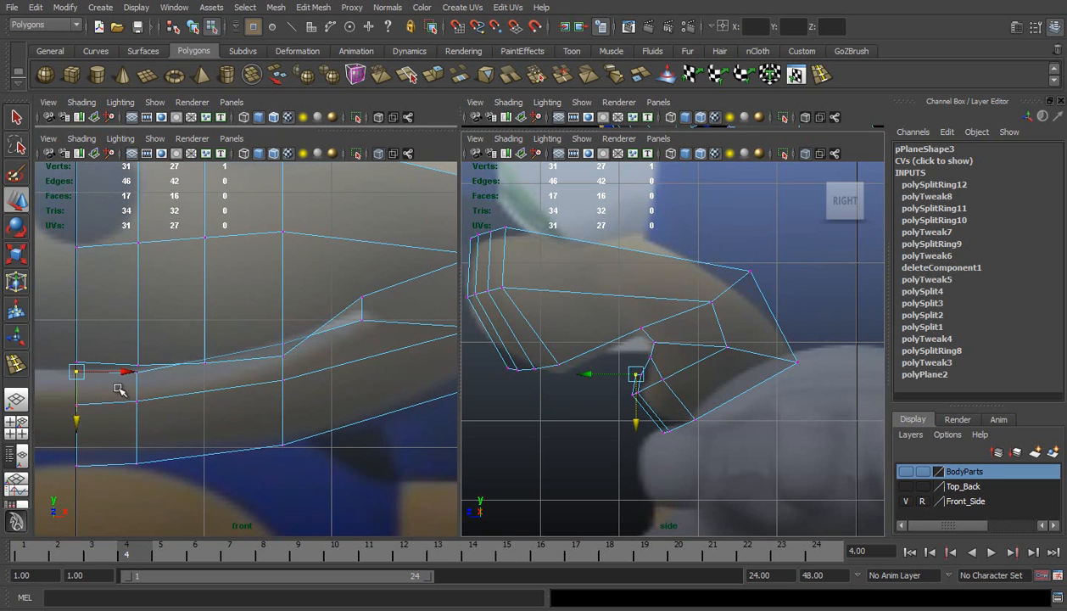
Insert a vertical edge loop through the lower jaw directly opposite the upper muzzle's loop, and lower its lip vertex below the upper lip
click(820, 74)
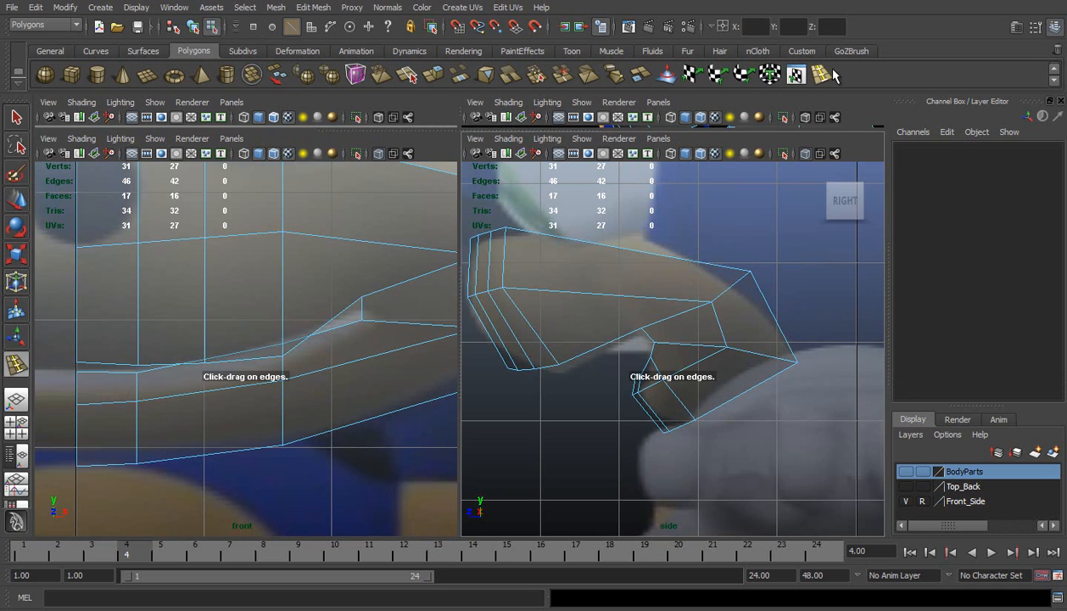
click(207, 455)
key(w)
right_drag(243, 391, 188, 384)
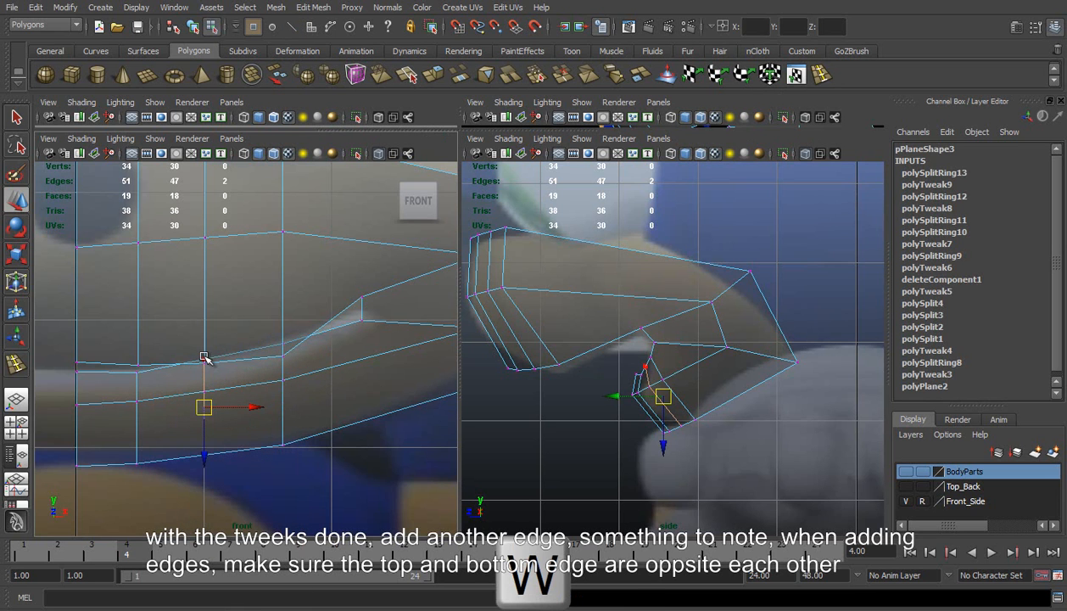
click(203, 357)
mouse_move(206, 407)
mouse_down()
mouse_move(206, 424)
mouse_move(207, 405)
mouse_up()
Raise the middle column's upper lip vertex to follow the mouth line in the front reference
key(w)
click(283, 358)
drag(285, 396, 284, 375)
click(818, 75)
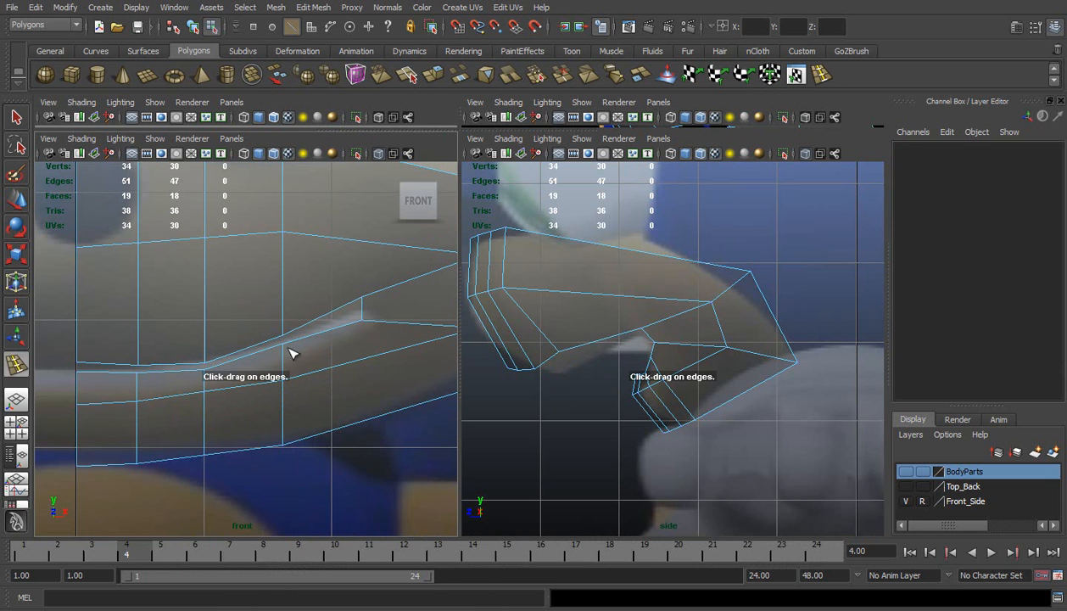
key(w)
right_drag(333, 341, 274, 341)
Lower the jaw's middle-row vertices on the two inner columns and the middle column's lower lip vertex slightly
click(134, 400)
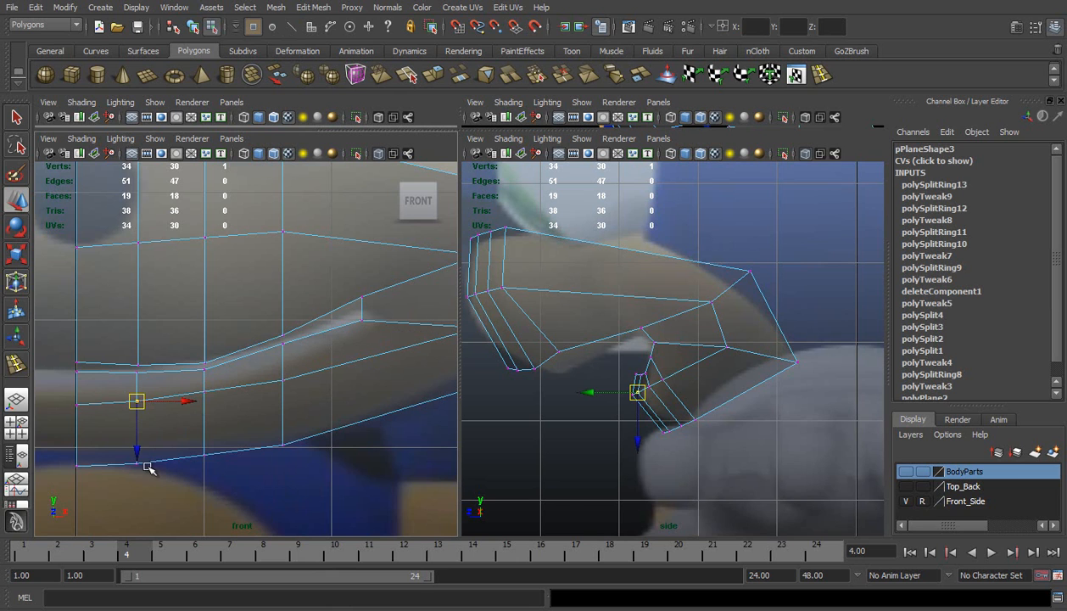
drag(142, 452, 143, 454)
click(206, 391)
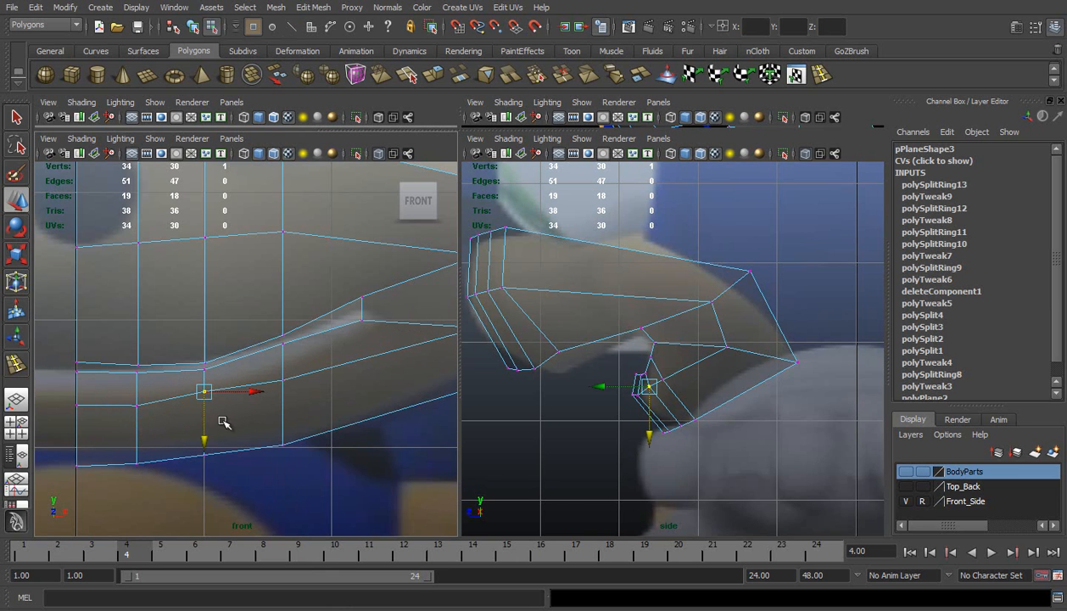
drag(204, 435, 208, 442)
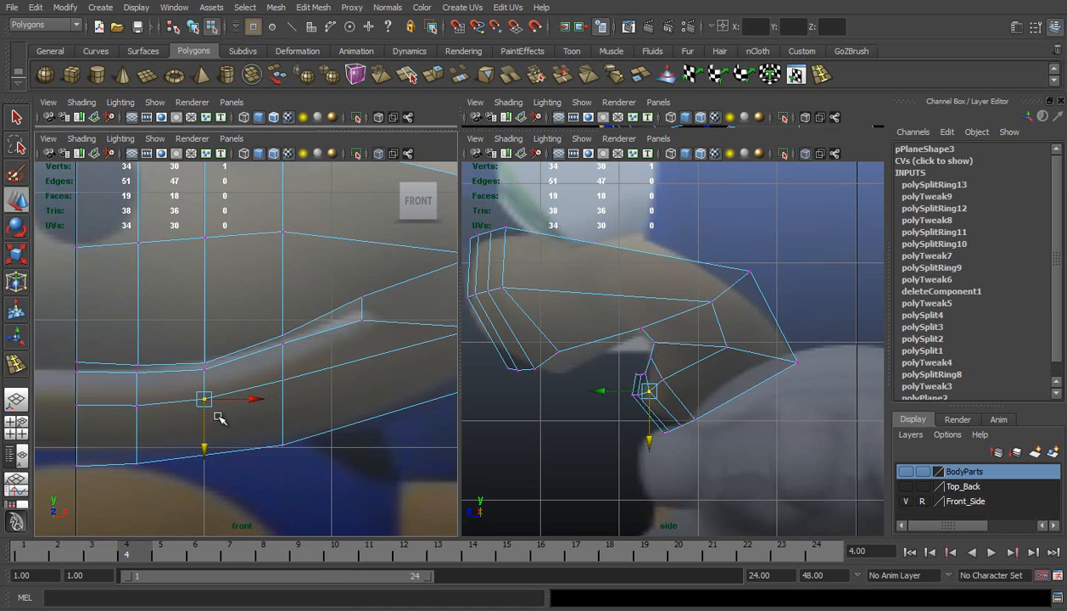
drag(284, 382, 283, 391)
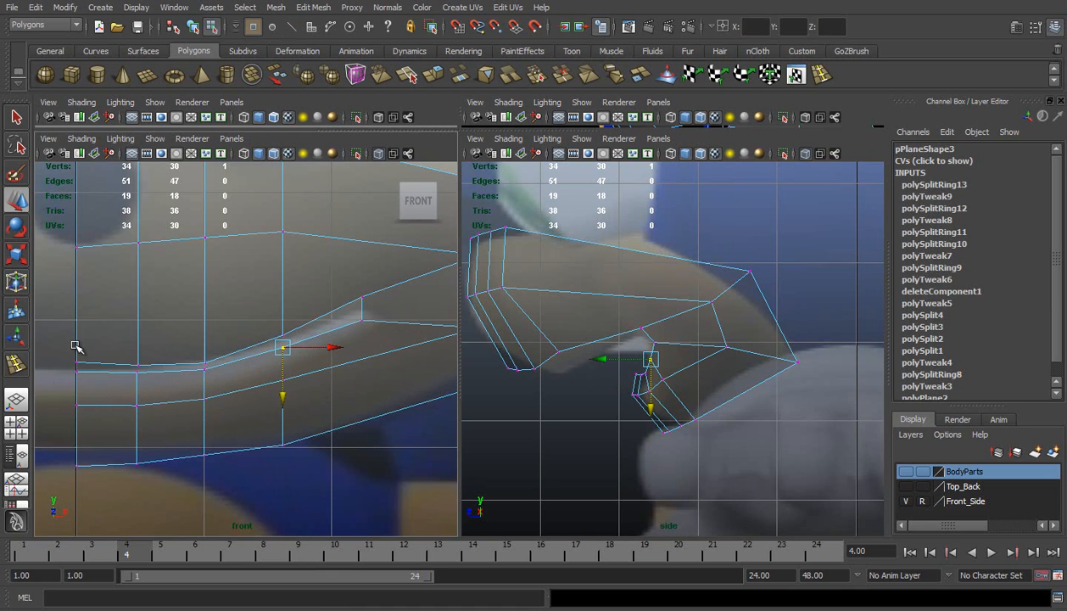
Lower the centre upper lip vertex slightly and raise the upper lip vertex just inside the middle column
drag(84, 362, 85, 371)
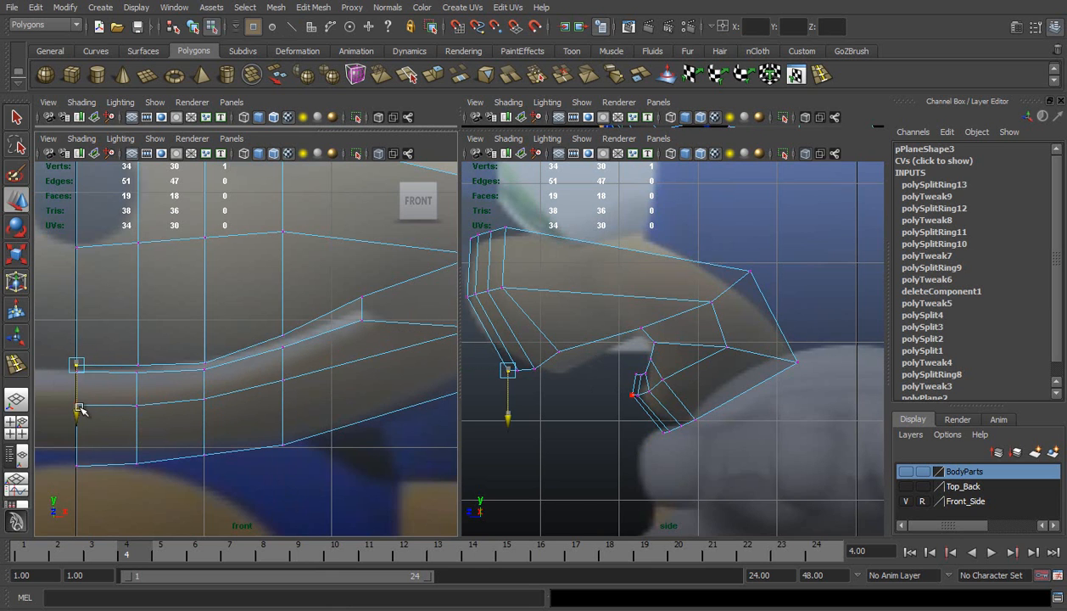
drag(209, 362, 208, 364)
drag(205, 407, 204, 403)
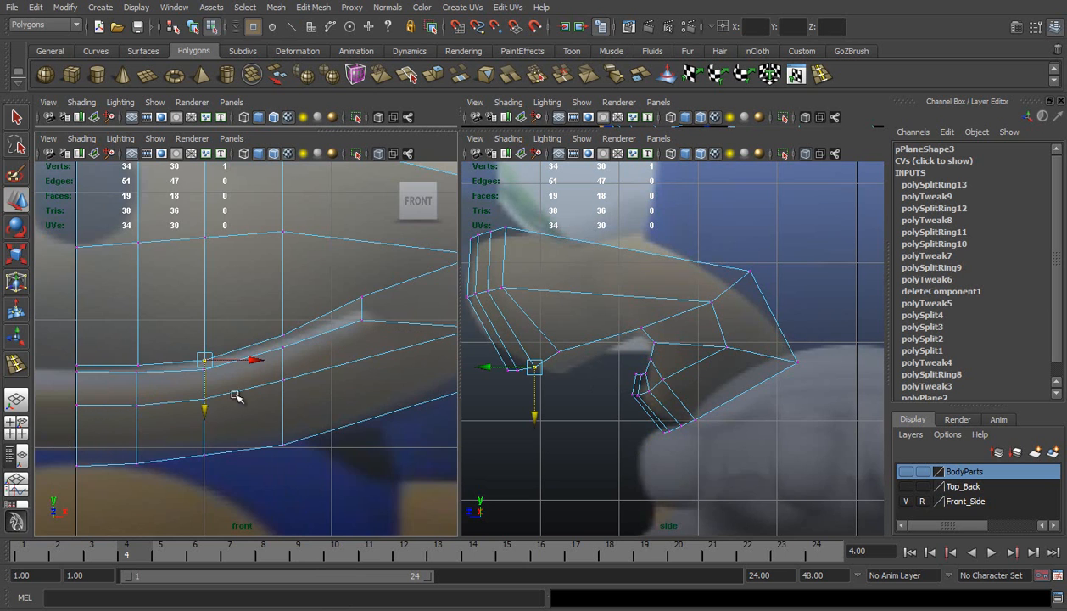
In the perspective view, move the upper muzzle's third-column vertices, including the lip vertex, forward to round the front
scroll(236, 388, down, 5)
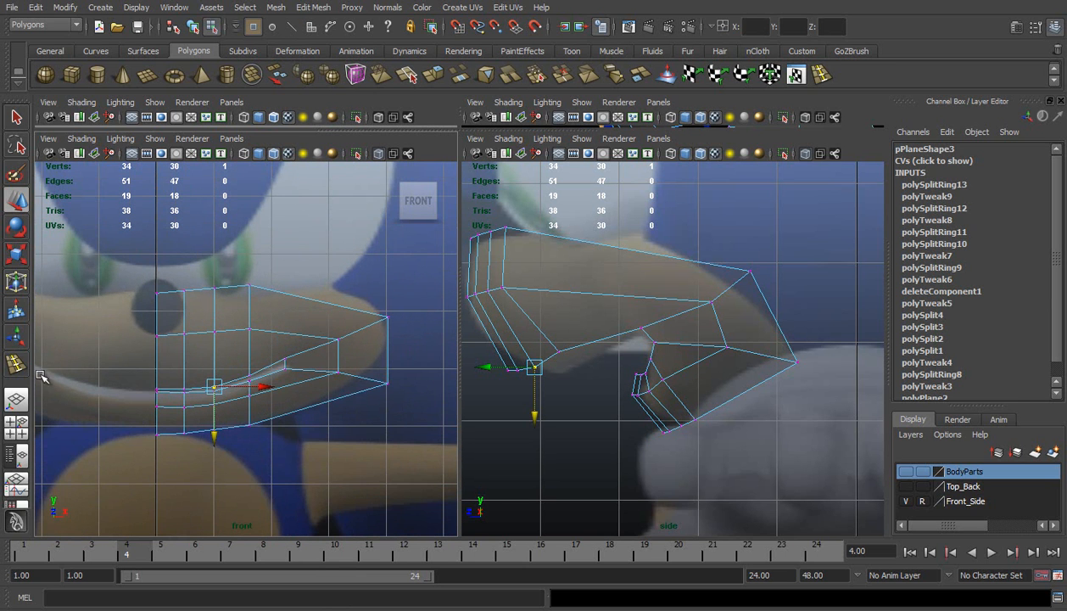
click(16, 398)
alt+drag(521, 291, 412, 305)
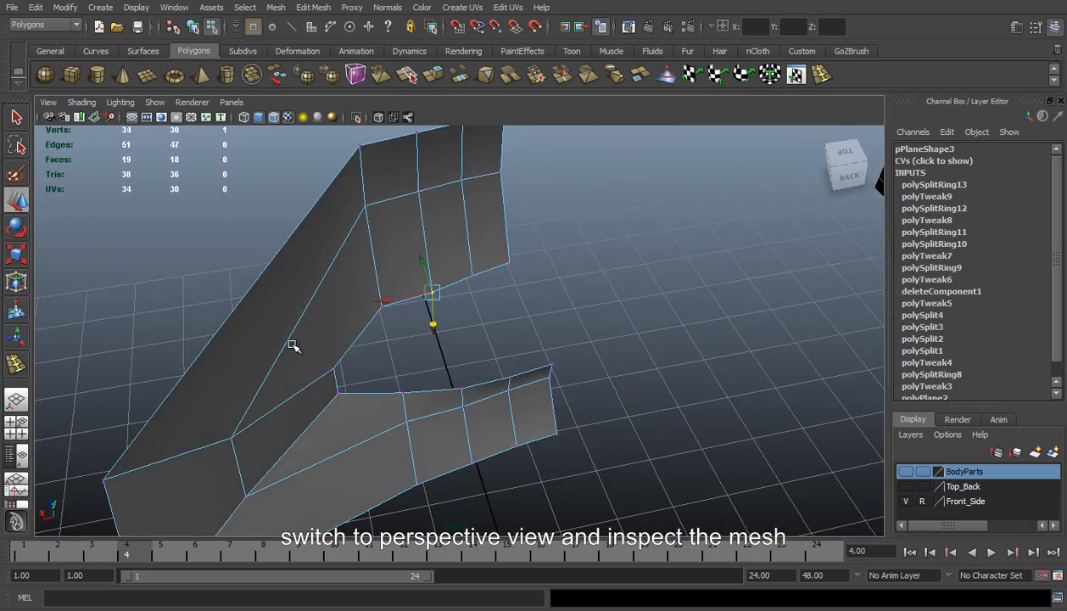
alt+drag(291, 346, 536, 231)
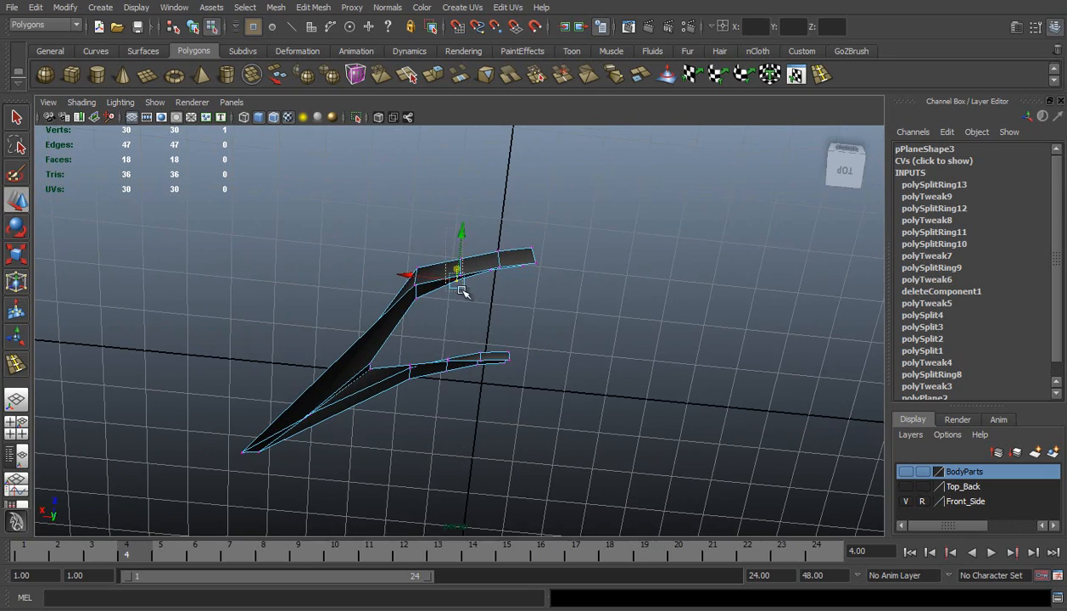
alt+drag(326, 302, 676, 300)
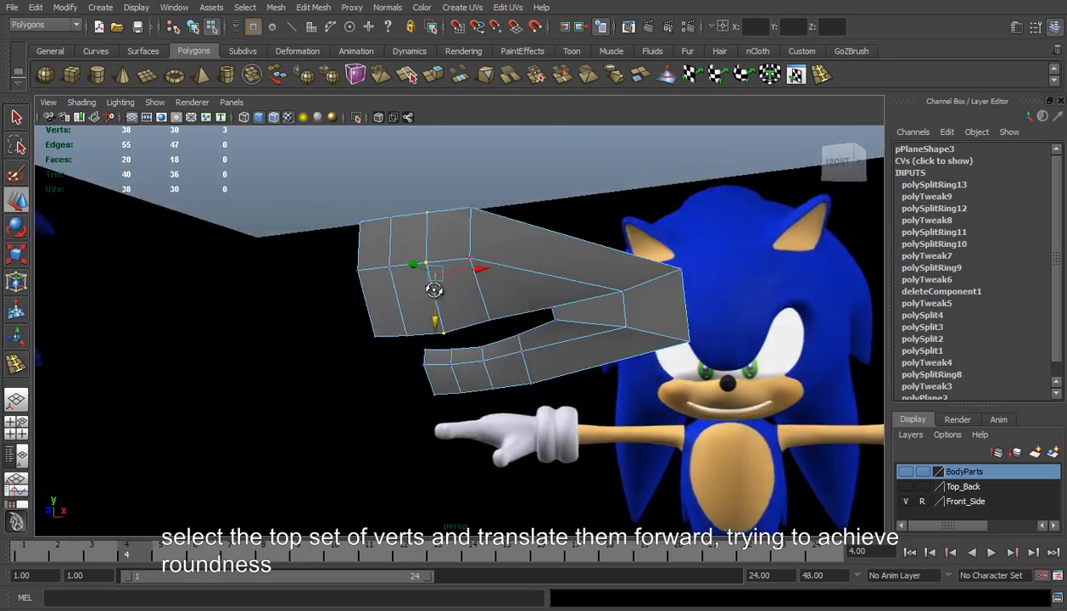
alt+drag(431, 288, 456, 187)
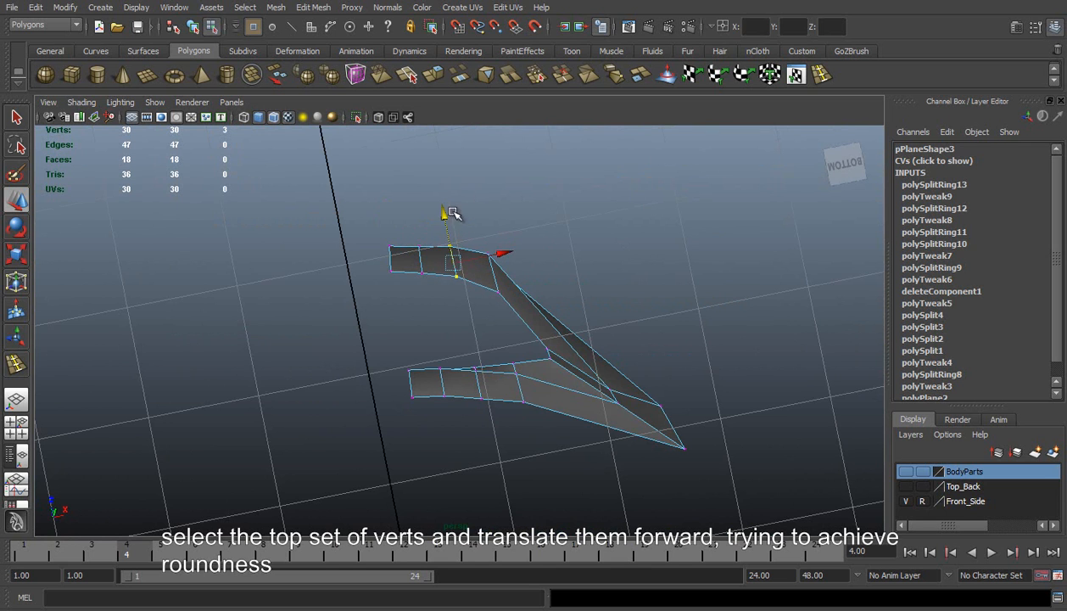
click(460, 261)
click(456, 268)
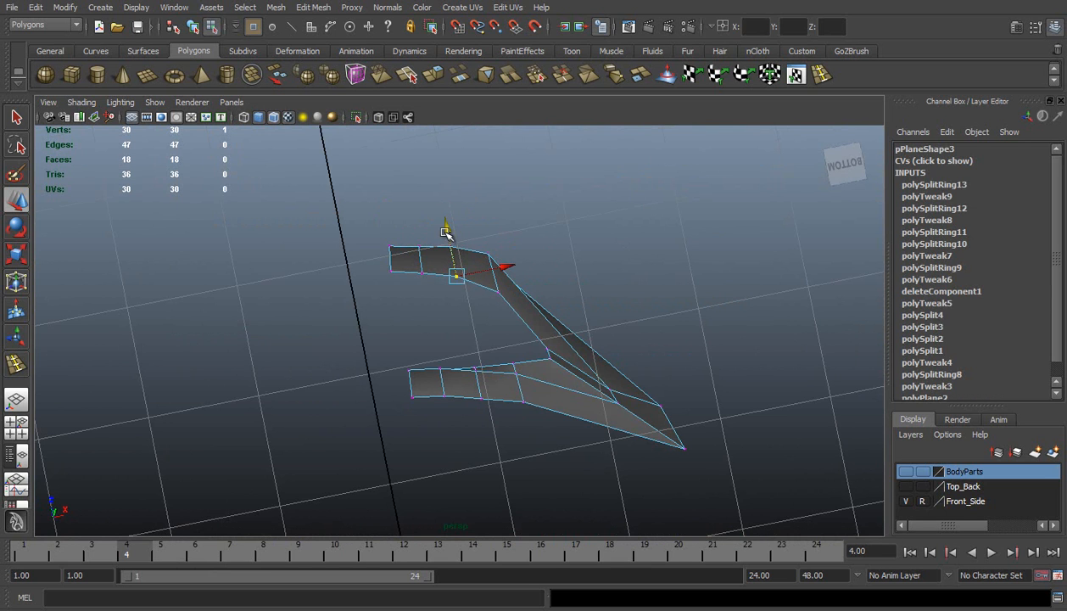
click(571, 195)
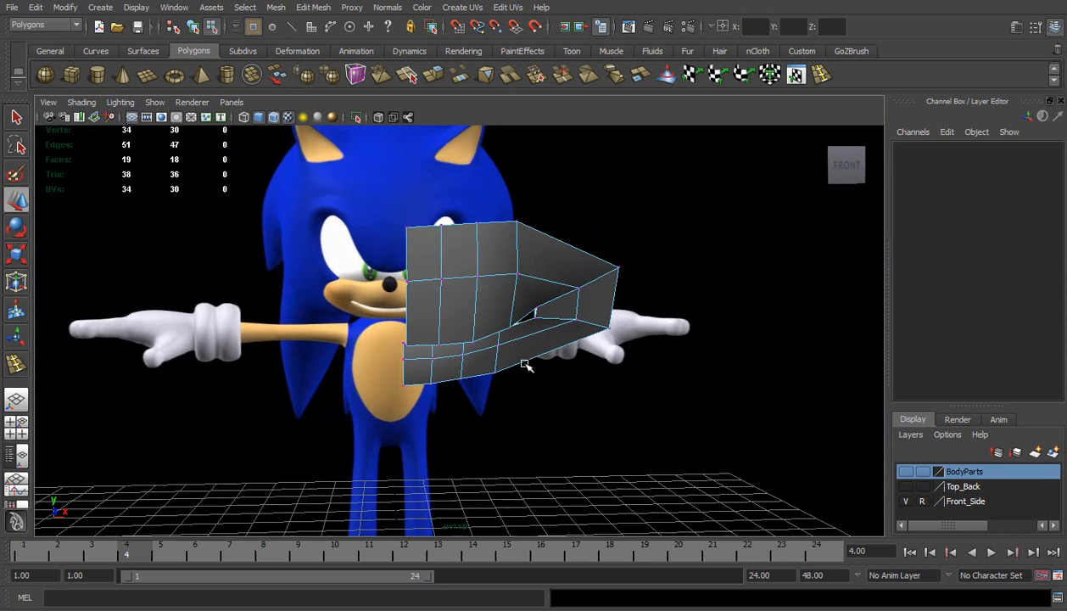
Move the fourth column's upper lip vertex and the adjacent lower lip vertex slightly forward from the side
alt+drag(524, 362, 464, 302)
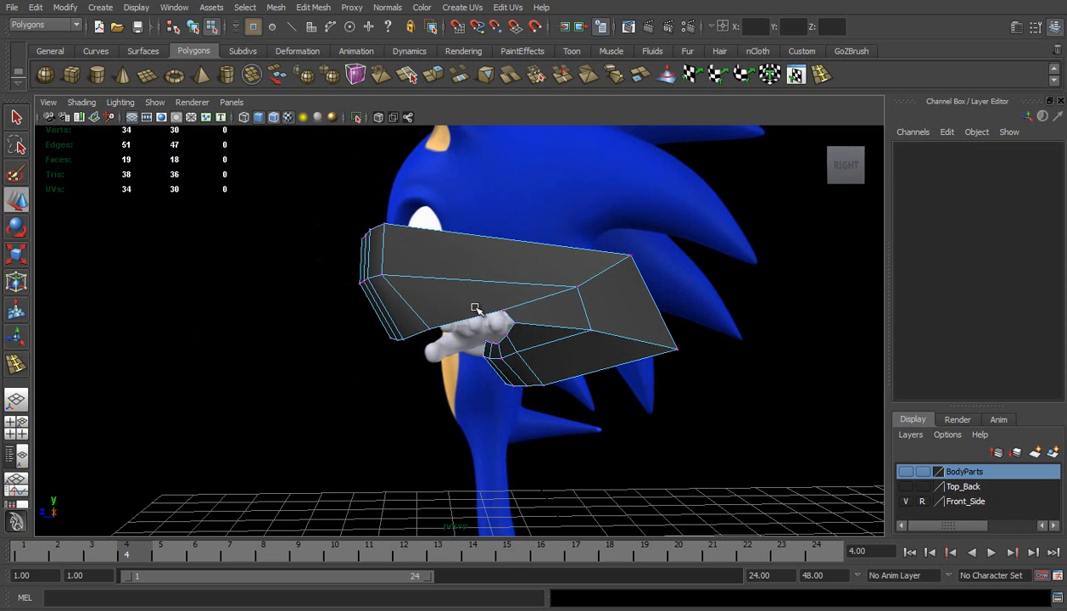
click(428, 331)
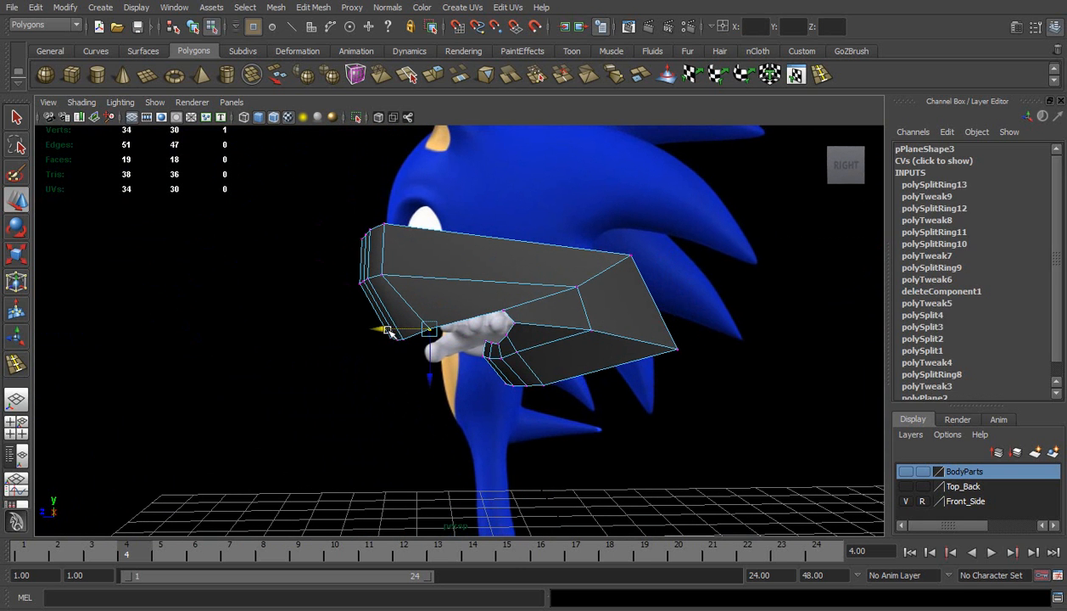
mouse_move(335, 257)
alt+mouse_down()
mouse_move(476, 273)
mouse_move(419, 276)
mouse_move(377, 232)
mouse_move(331, 236)
mouse_move(321, 262)
mouse_move(341, 253)
alt+mouse_up()
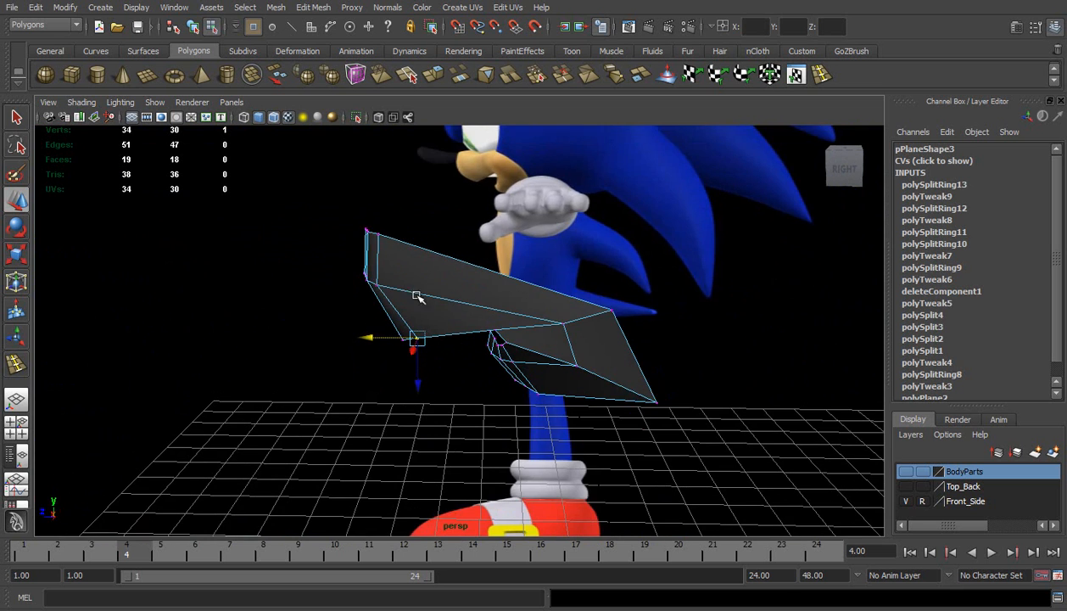
alt+middle_drag(443, 371, 429, 323)
scroll(429, 323, up, 3)
click(479, 248)
drag(447, 248, 444, 248)
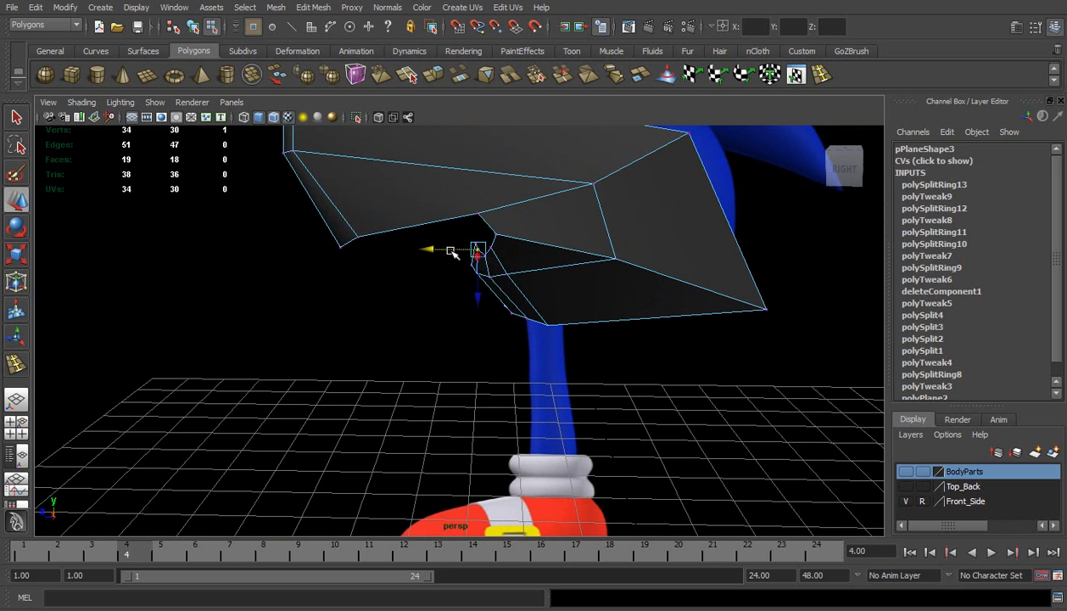
click(405, 309)
Shift the lower jaw's inner lip vertices forward so the lip curves smoothly when seen from below
alt+drag(409, 312, 696, 284)
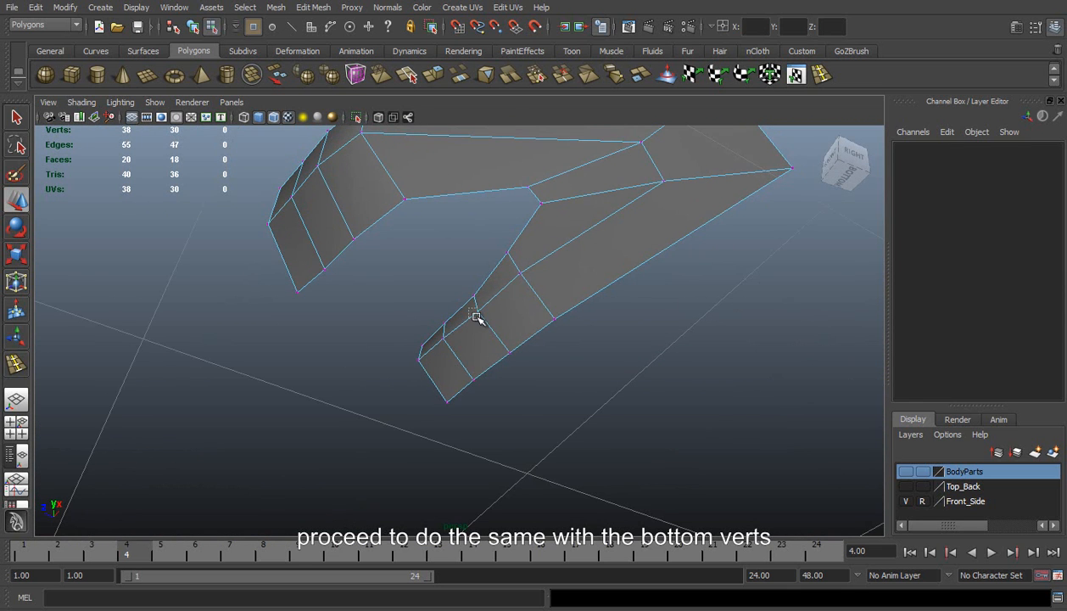
click(474, 313)
drag(457, 302, 433, 232)
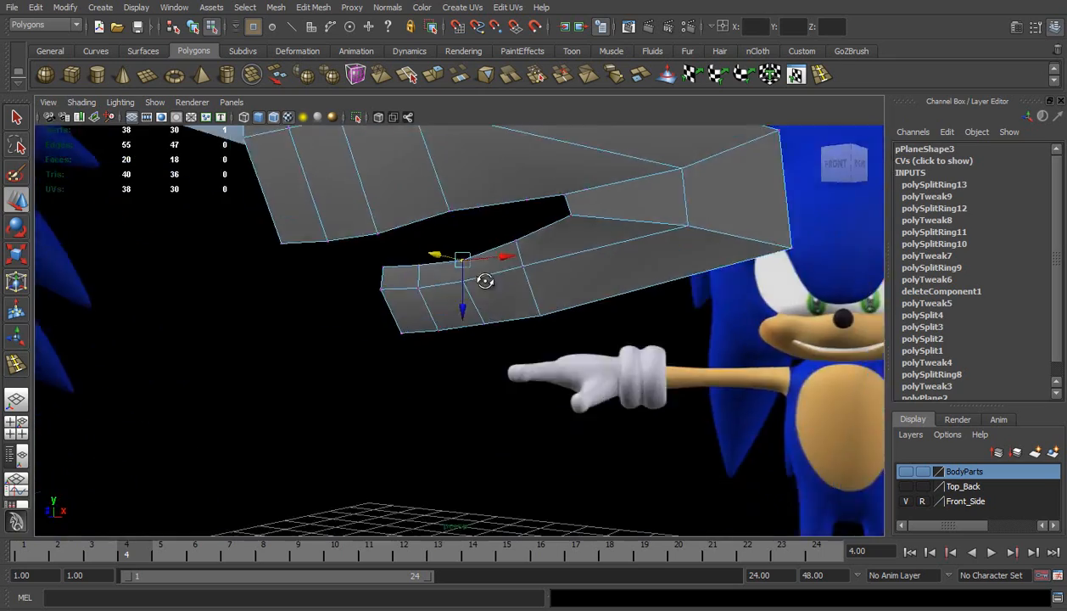
alt+drag(483, 279, 467, 358)
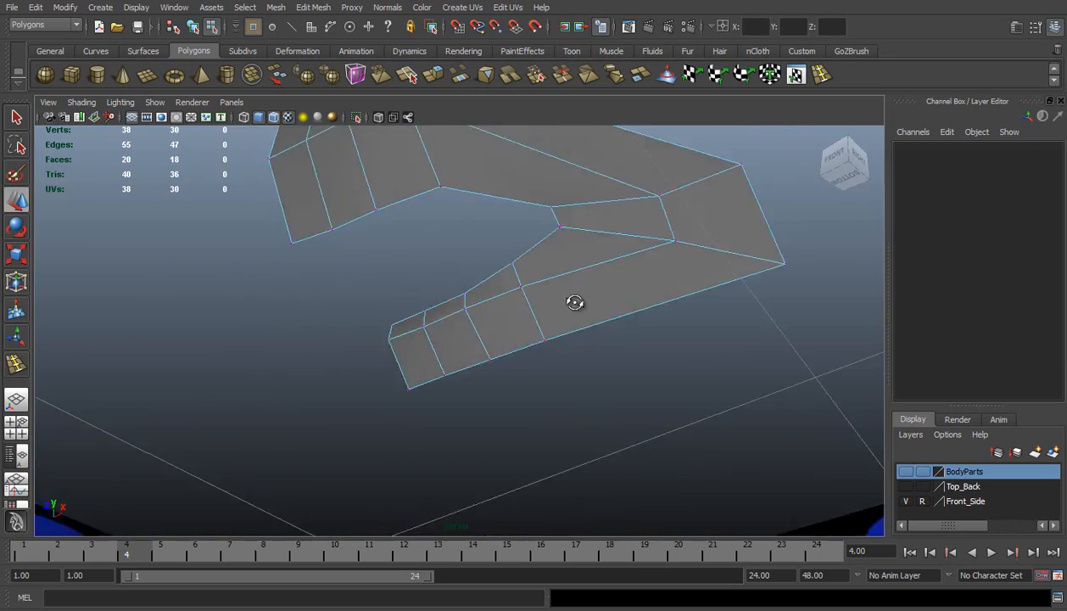
alt+drag(572, 300, 506, 290)
drag(349, 306, 465, 327)
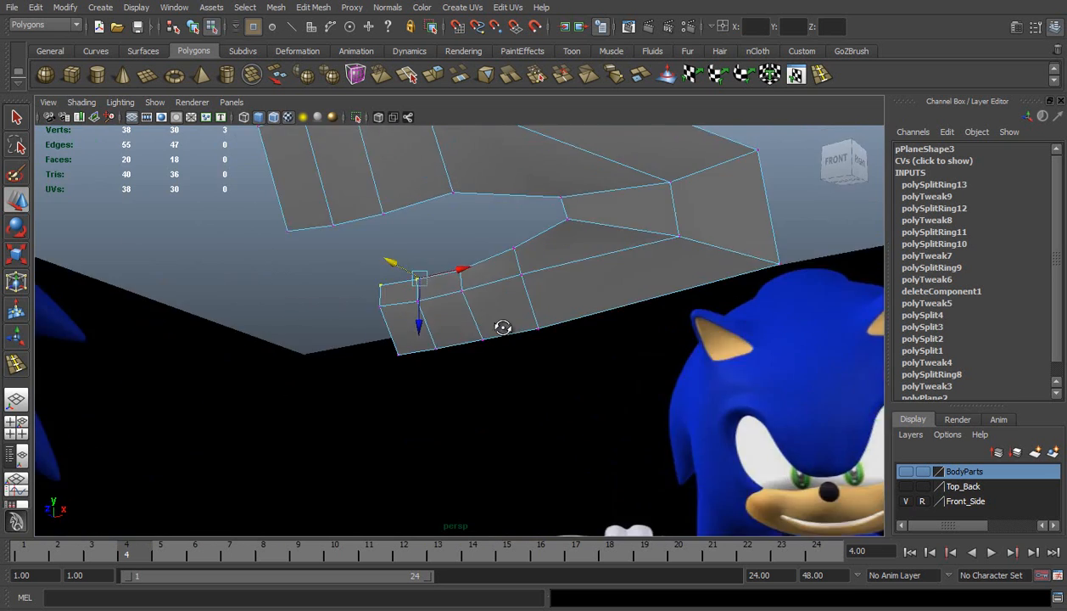
Move the third column's bottom jaw vertex slightly forward, leave vertex editing and check the mesh from the front
alt+drag(502, 326, 385, 355)
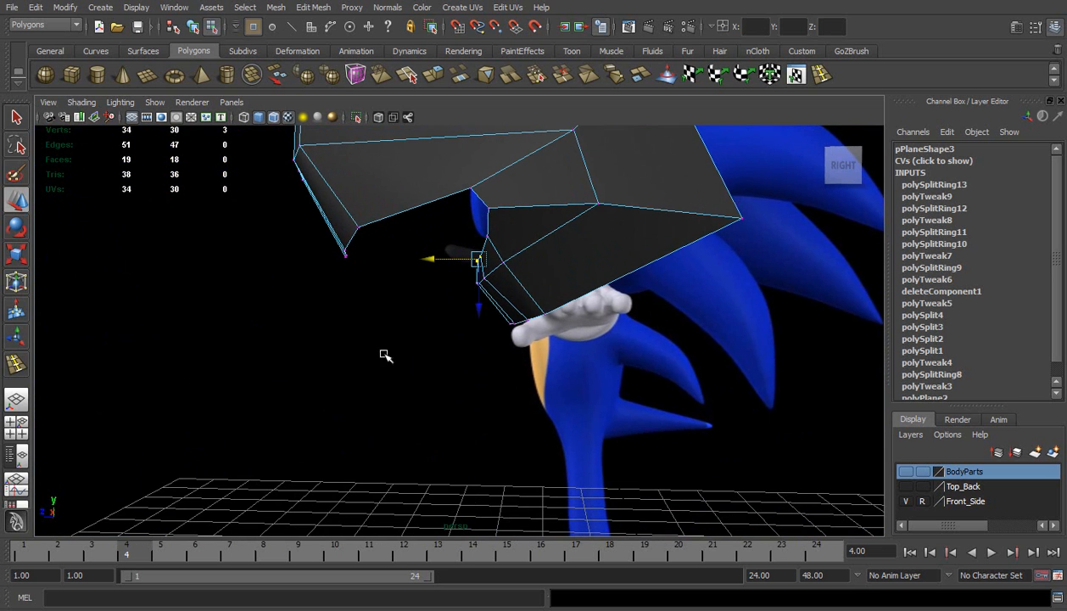
click(529, 320)
drag(489, 318, 479, 319)
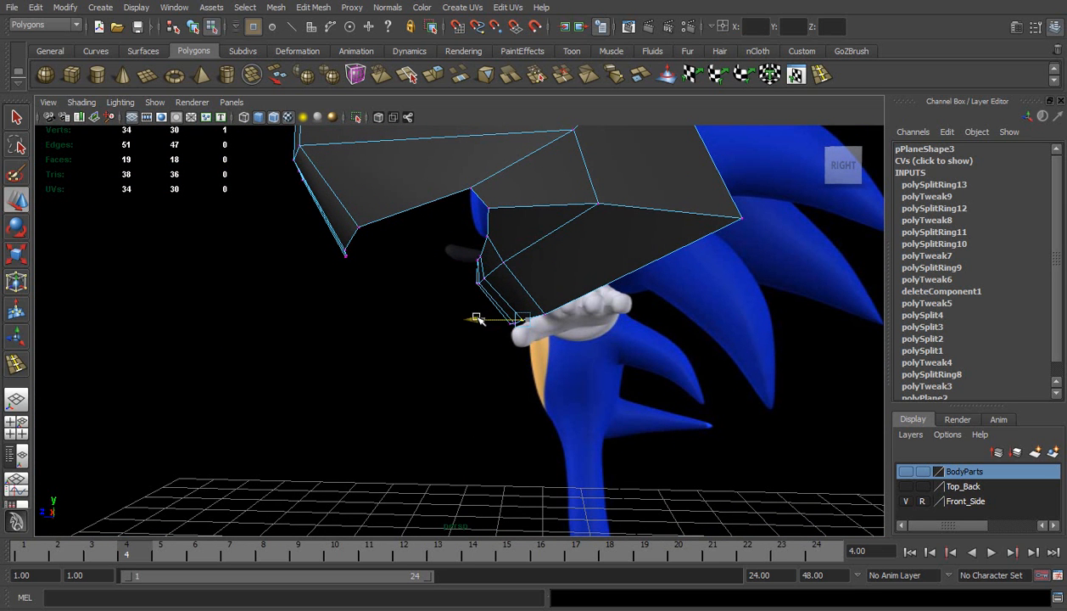
click(398, 243)
alt+drag(397, 243, 521, 262)
right_drag(520, 238, 559, 214)
alt+drag(563, 210, 461, 256)
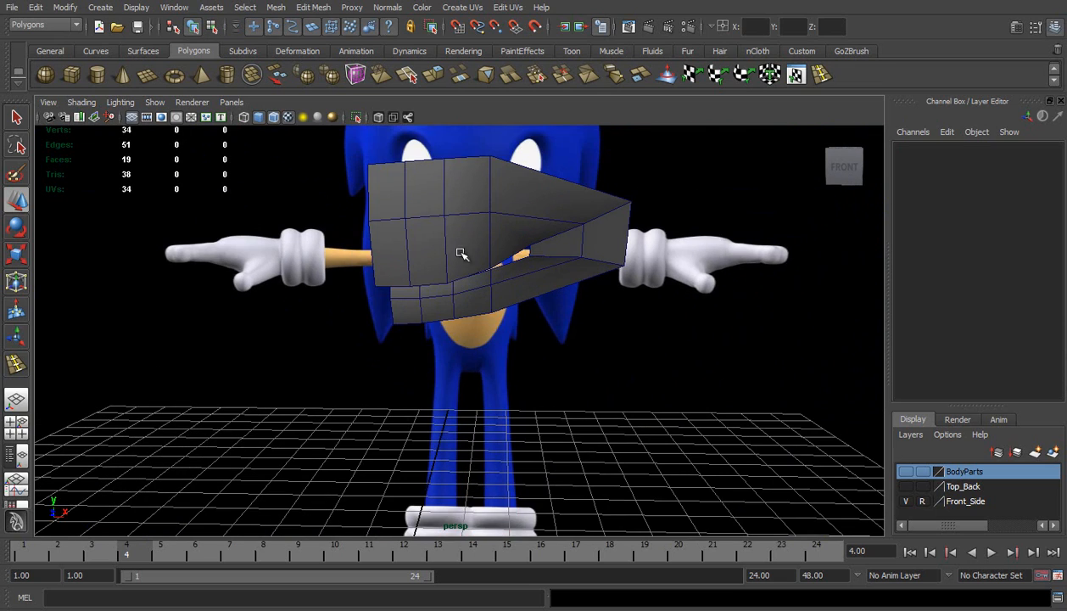
Insert an edge loop across the outer upper muzzle faces and a matching one across the outer lower jaw faces
click(15, 424)
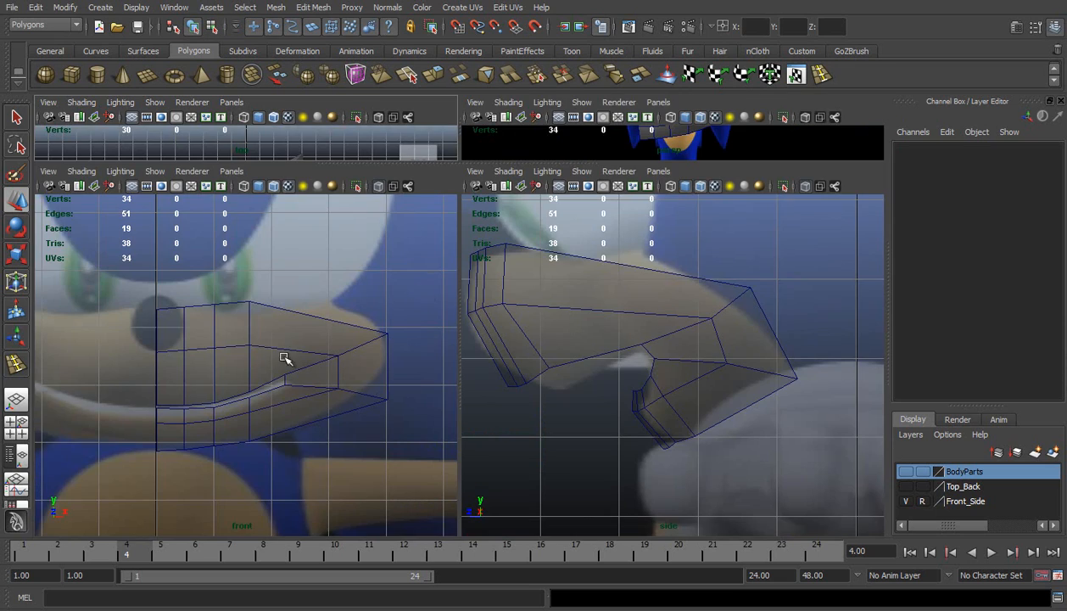
click(795, 75)
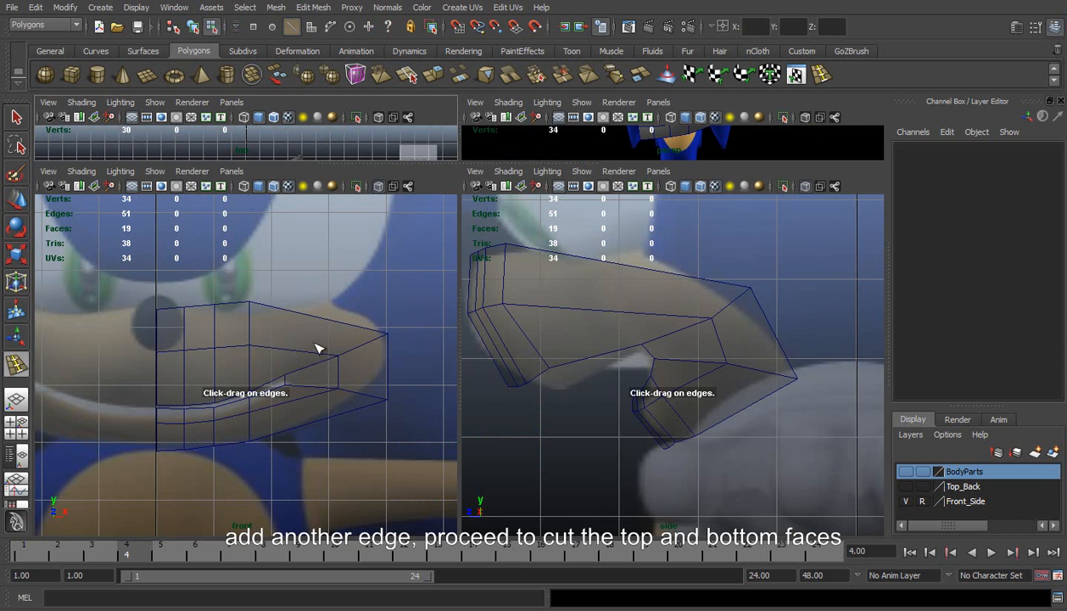
click(277, 352)
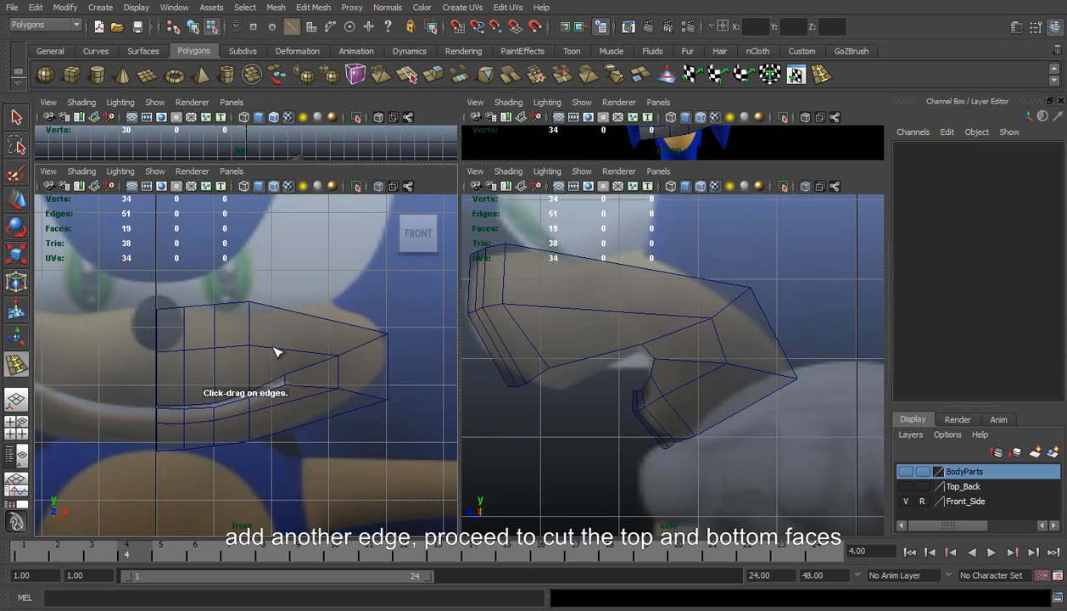
click(271, 346)
drag(269, 347, 276, 348)
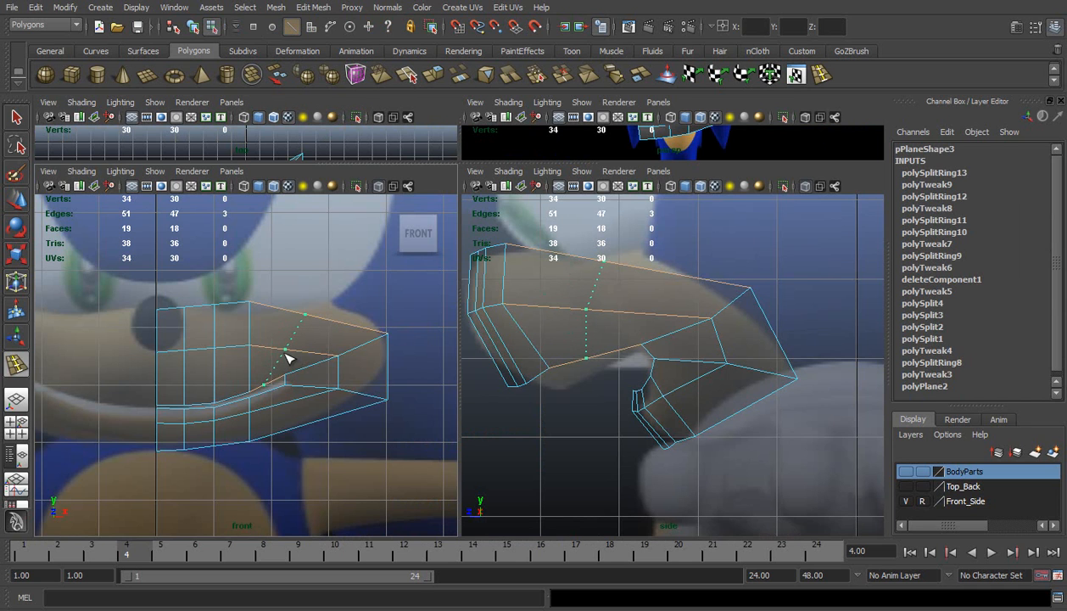
drag(288, 358, 287, 357)
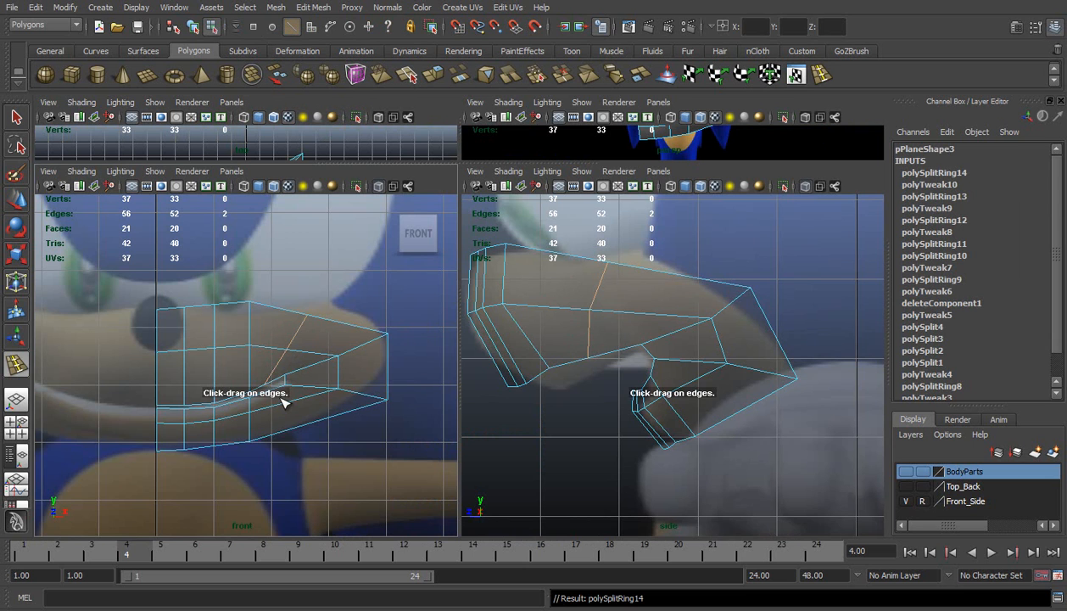
drag(283, 403, 290, 407)
key(w)
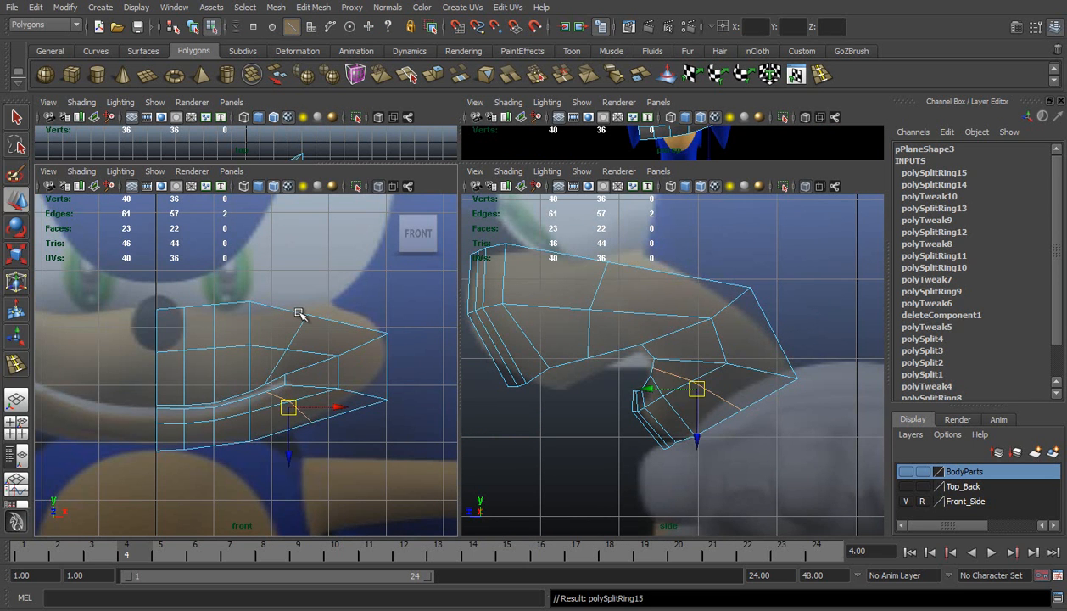
Raise the muzzle's top-edge vertices from the centre to the new outer loop to follow the front reference
scroll(302, 313, up, 2)
right_drag(301, 312, 225, 301)
drag(196, 264, 267, 296)
click(252, 288)
drag(253, 287, 208, 301)
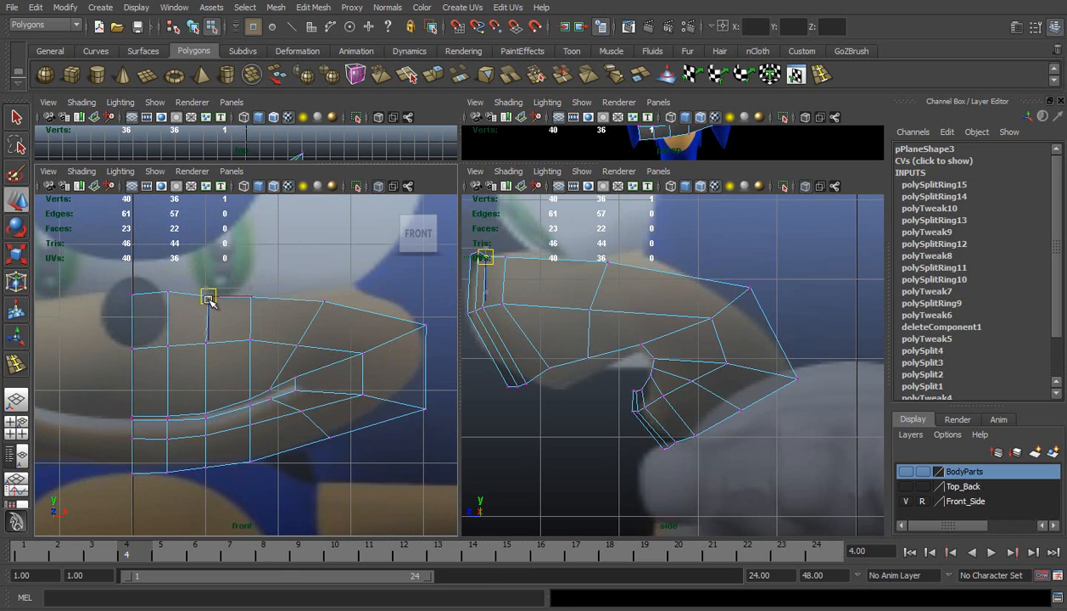
drag(118, 270, 136, 341)
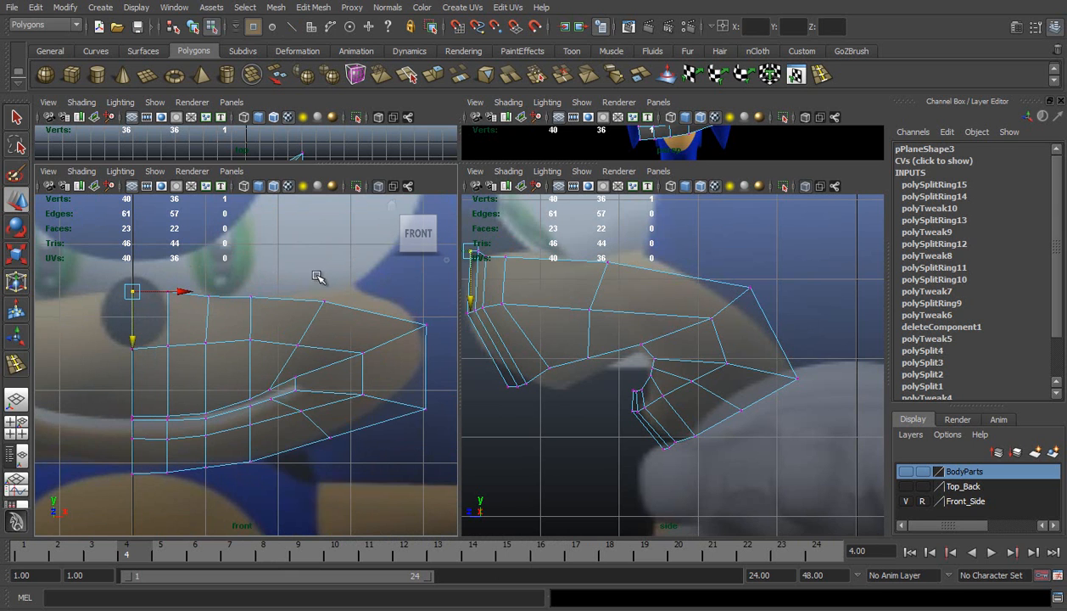
In the side view, move the upper muzzle's fourth-column top, middle and lip vertices backward to even out the column spacing
scroll(291, 335, up, 1)
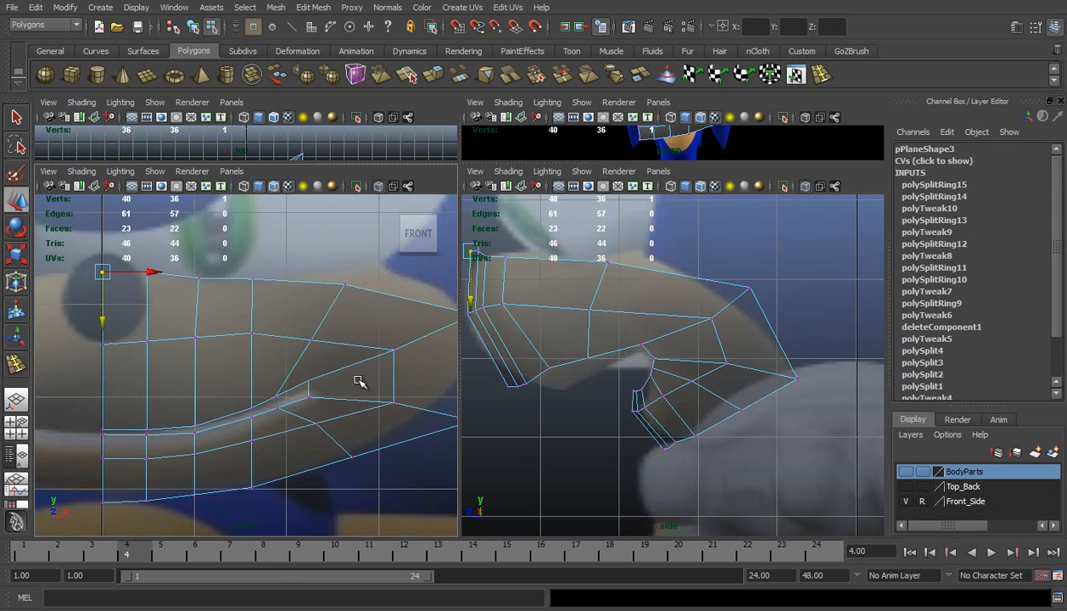
alt+middle_drag(365, 356, 336, 336)
drag(500, 248, 521, 303)
drag(497, 225, 542, 256)
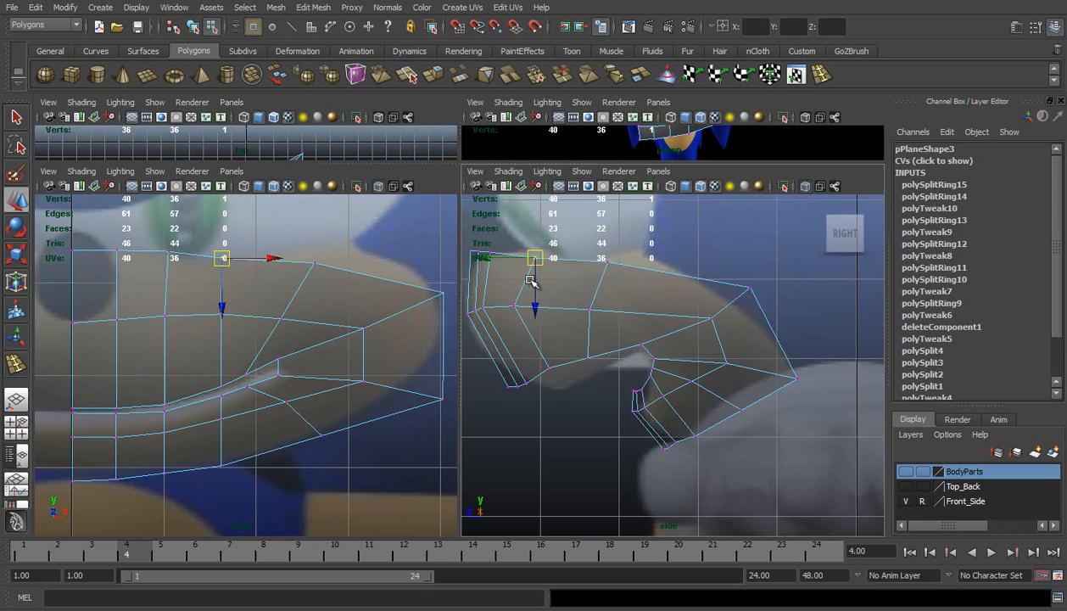
drag(502, 294, 485, 309)
mouse_move(557, 375)
mouse_down()
mouse_move(597, 359)
mouse_move(569, 373)
mouse_up()
Move the upper muzzle's third-column lip, middle and top vertices backward in the side view
drag(509, 344, 535, 390)
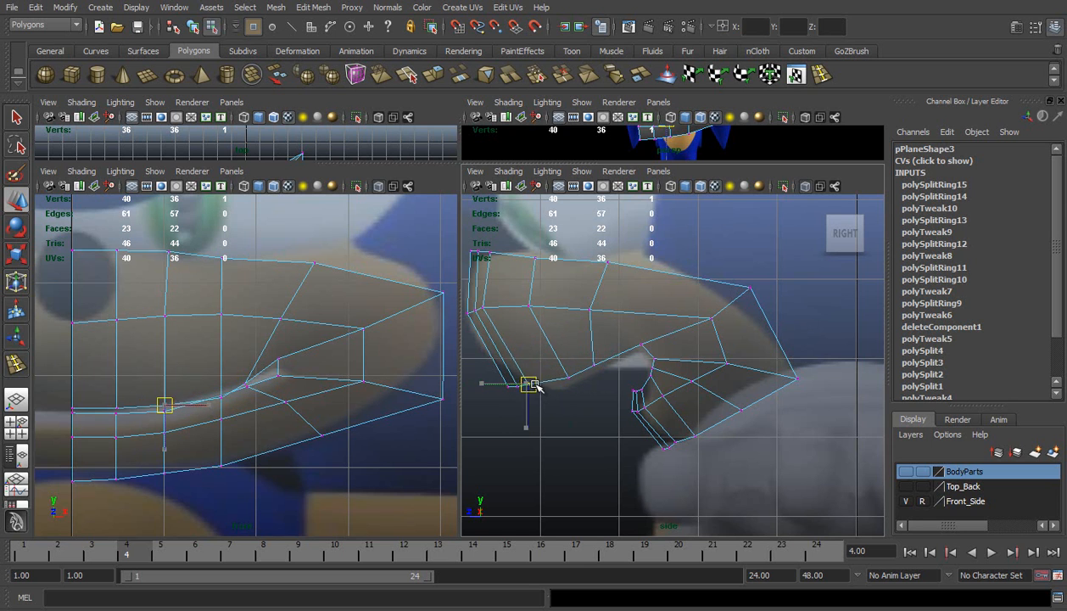
drag(480, 290, 501, 302)
drag(486, 235, 508, 251)
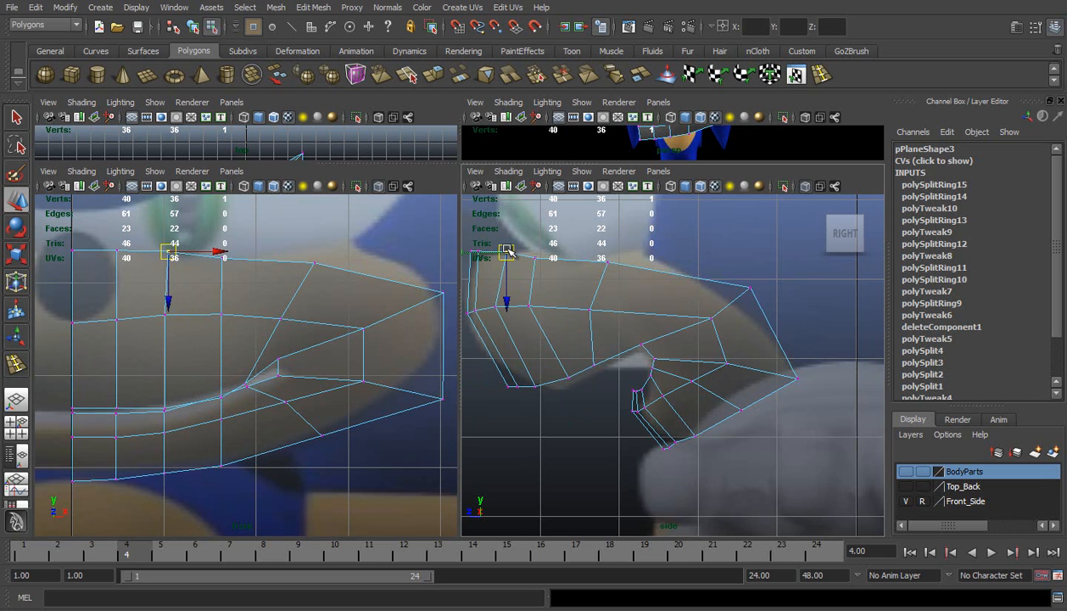
middle_click(222, 394)
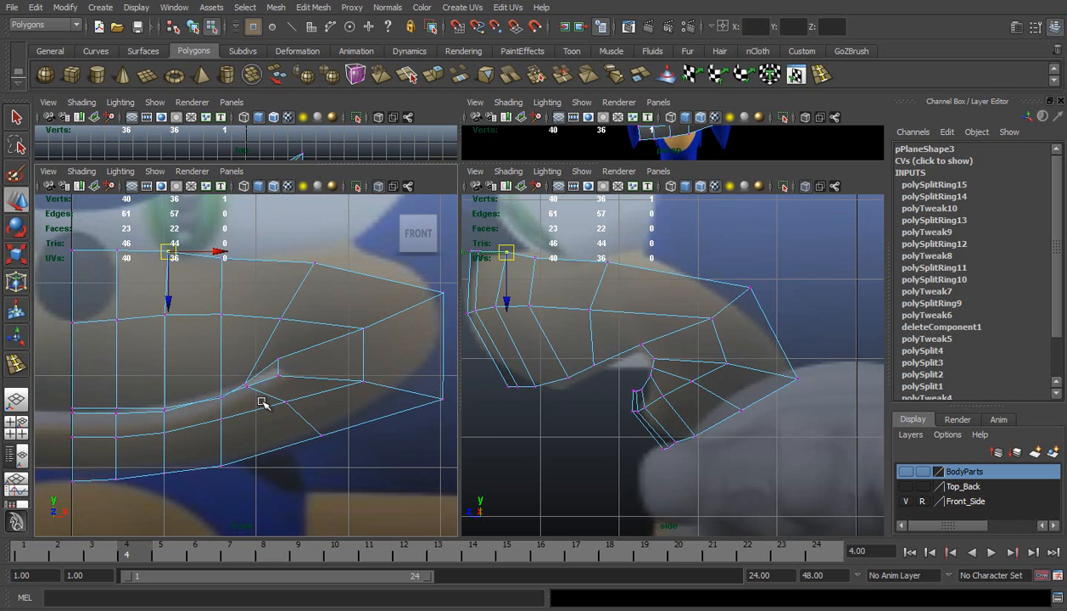
Move the new upper loop's top vertex up and back, and its middle-row vertex backward, in the side view
alt+middle_drag(678, 413, 694, 430)
scroll(645, 404, up, 2)
scroll(678, 409, down, 5)
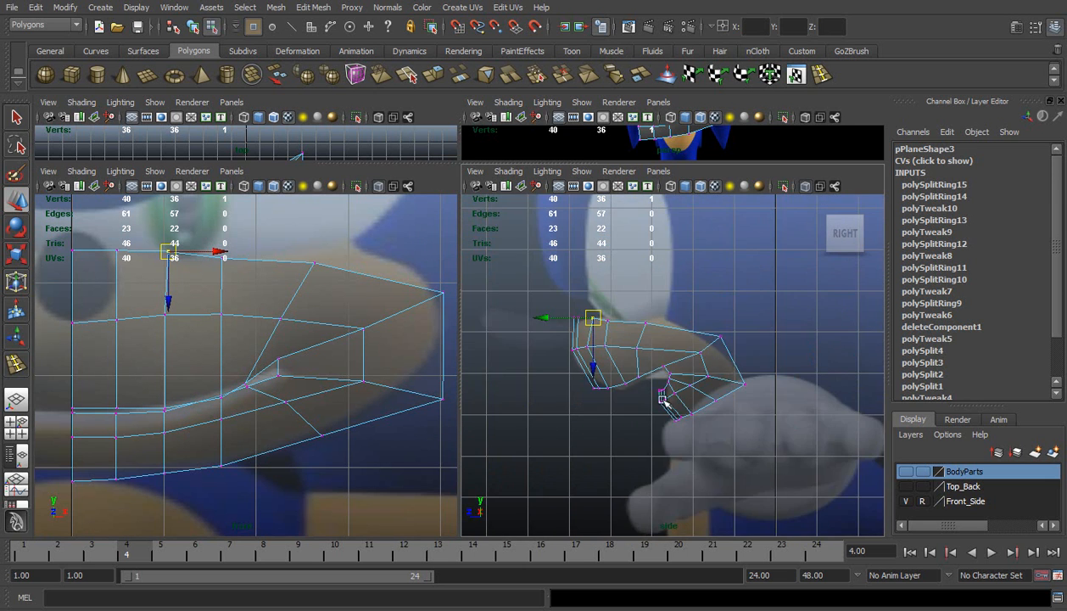
scroll(653, 383, up, 4)
click(619, 279)
drag(619, 280, 646, 269)
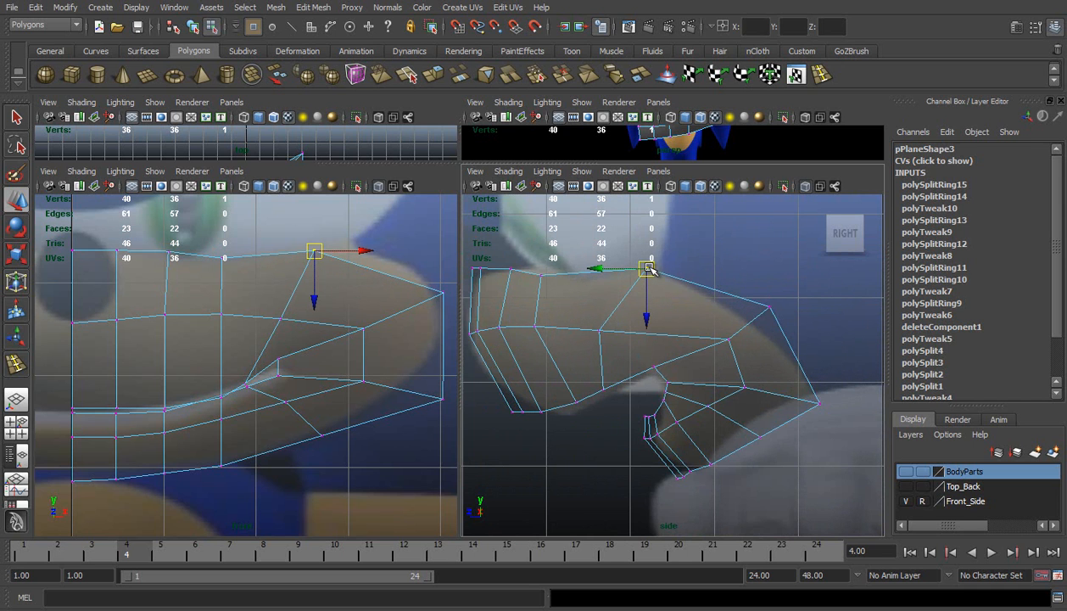
drag(594, 318, 622, 328)
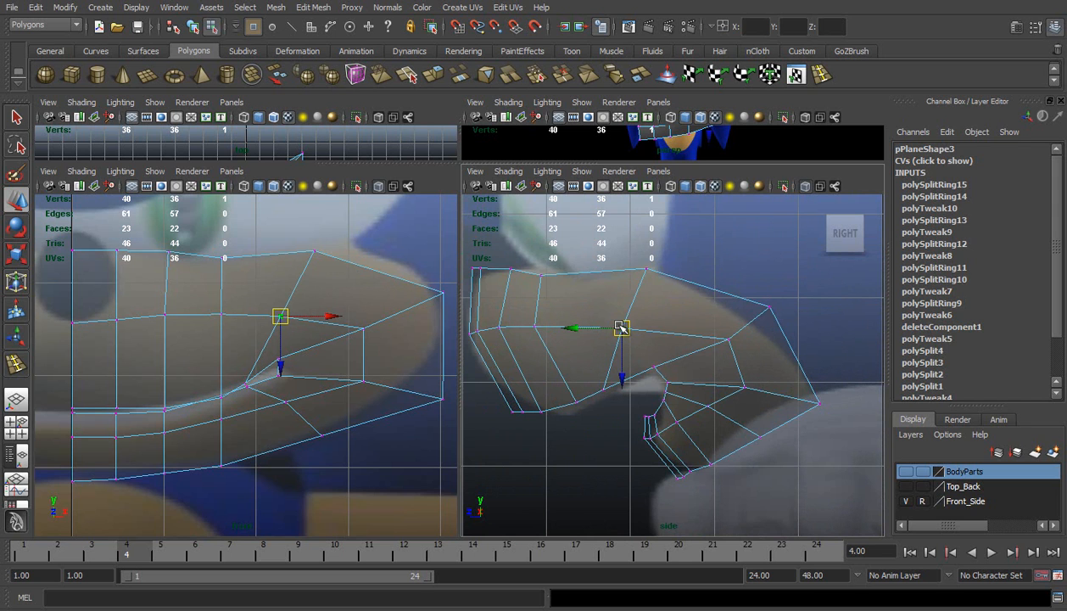
Shift the fourth column's middle and top vertices back and slightly up, and the new loop's top vertex back and slightly down
click(535, 325)
drag(546, 325, 550, 324)
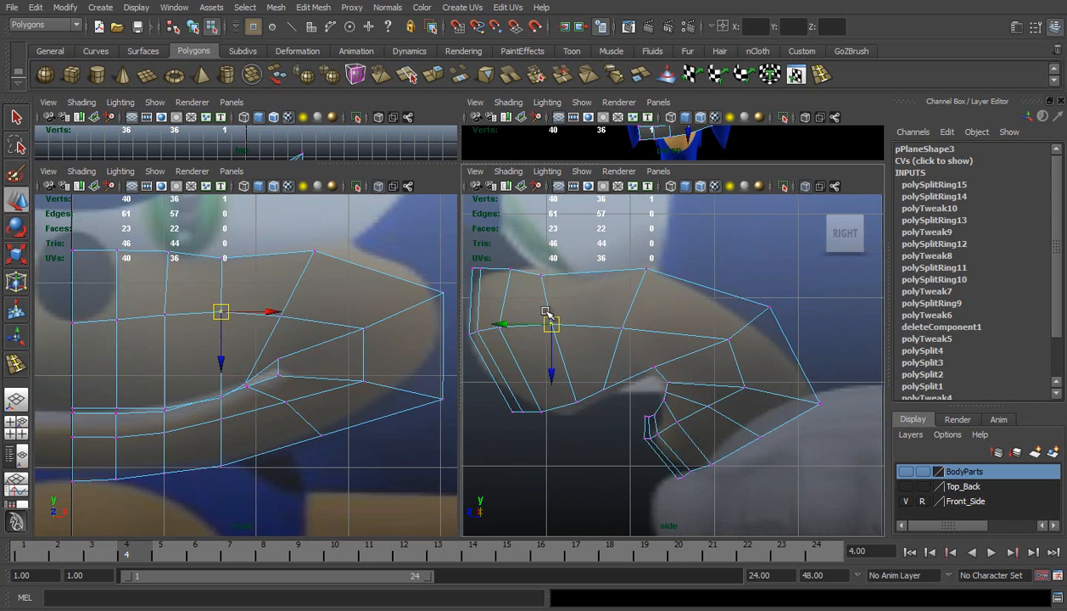
drag(535, 271, 566, 273)
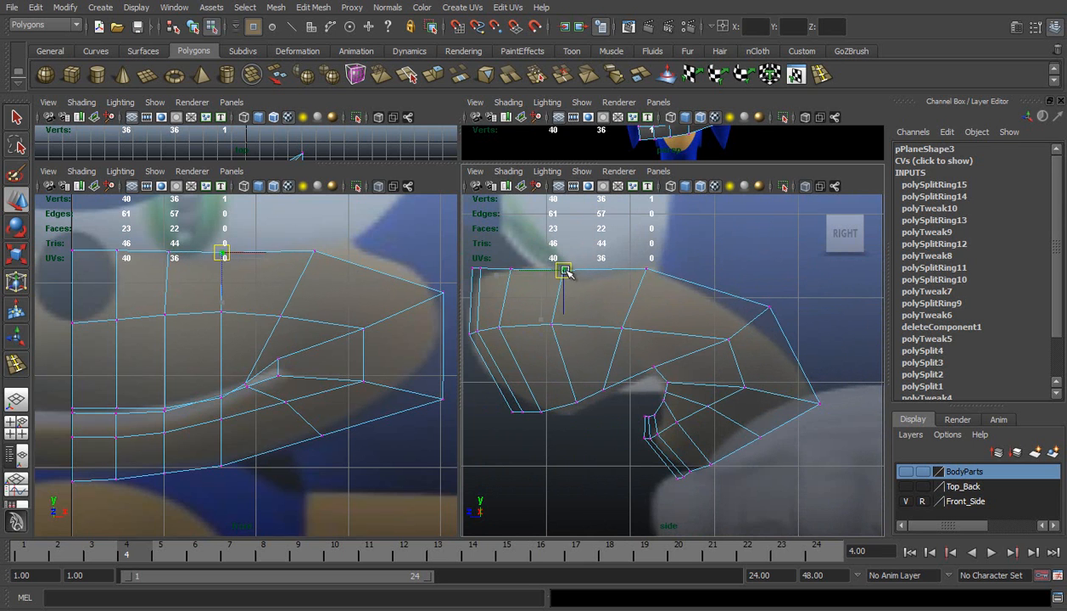
click(645, 269)
drag(645, 269, 671, 275)
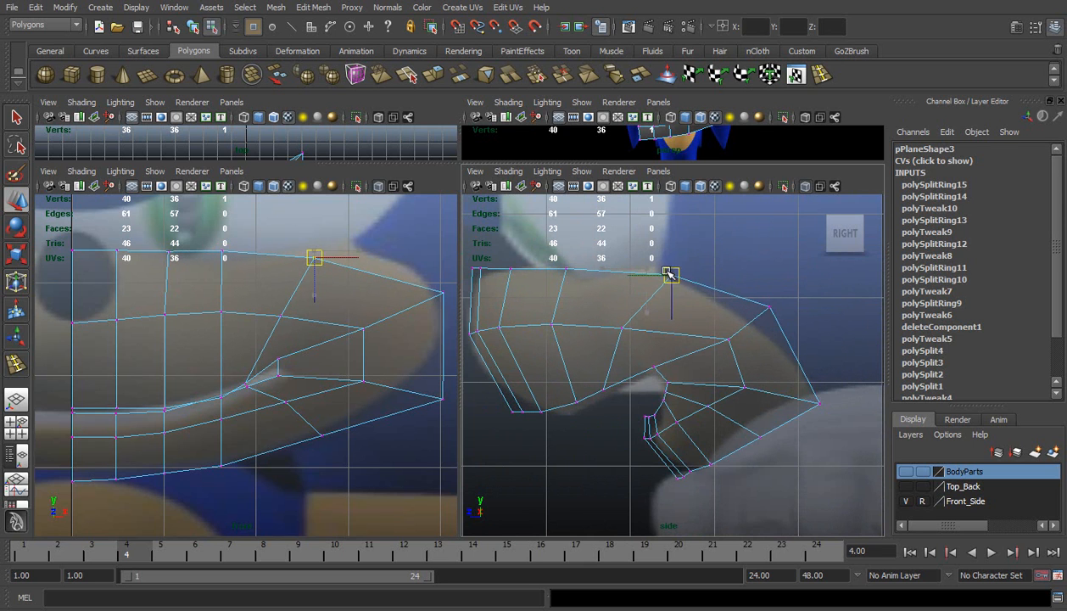
In the front view, move the upper muzzle's fourth-column top vertex outward and its middle-row vertex slightly outward
click(224, 252)
drag(226, 252, 257, 257)
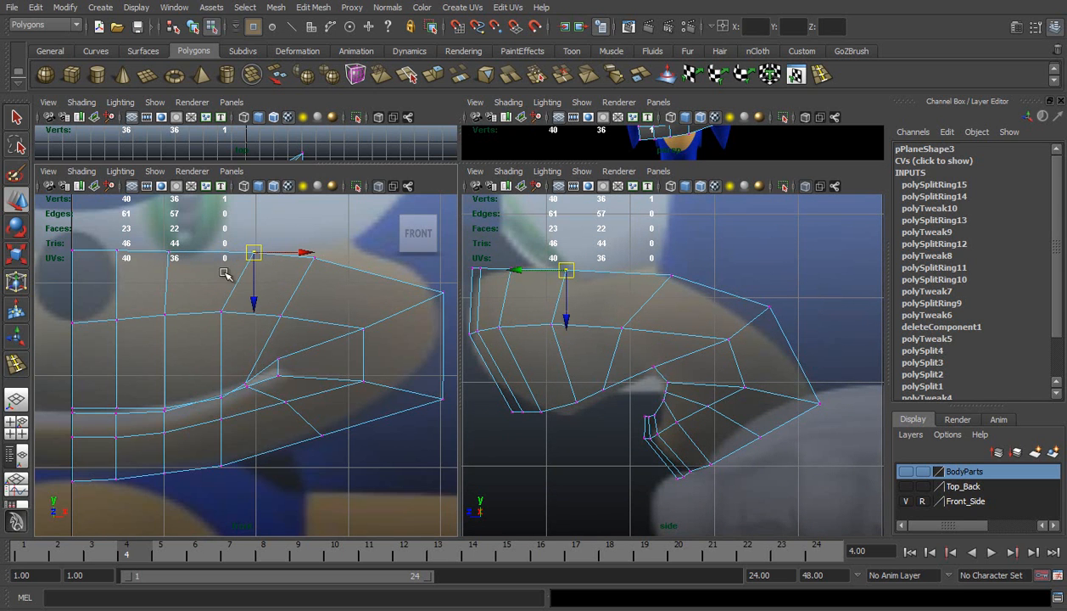
click(222, 313)
drag(222, 313, 227, 317)
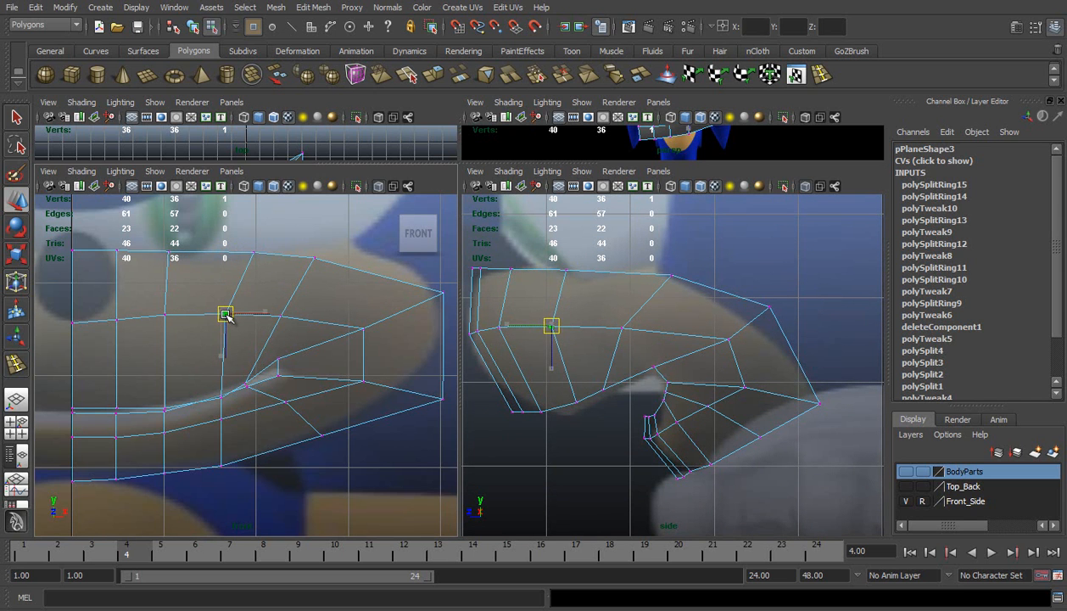
Raise the fourth column's upper-lip vertex slightly and lower the upper mouth-corner vertex to narrow the lip gap
click(221, 398)
drag(222, 449, 219, 442)
click(277, 359)
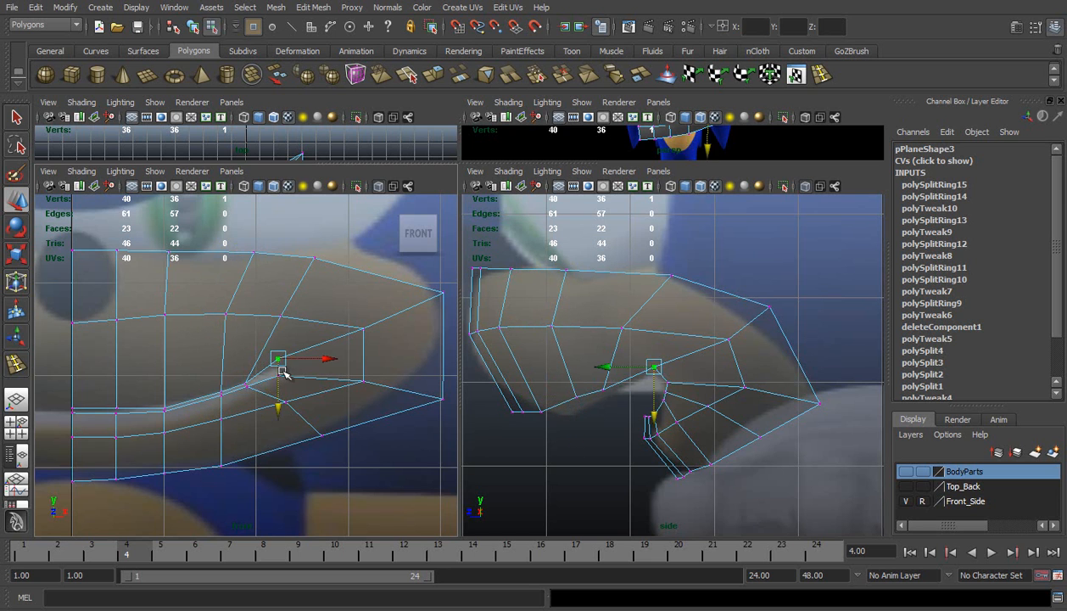
drag(277, 398, 268, 409)
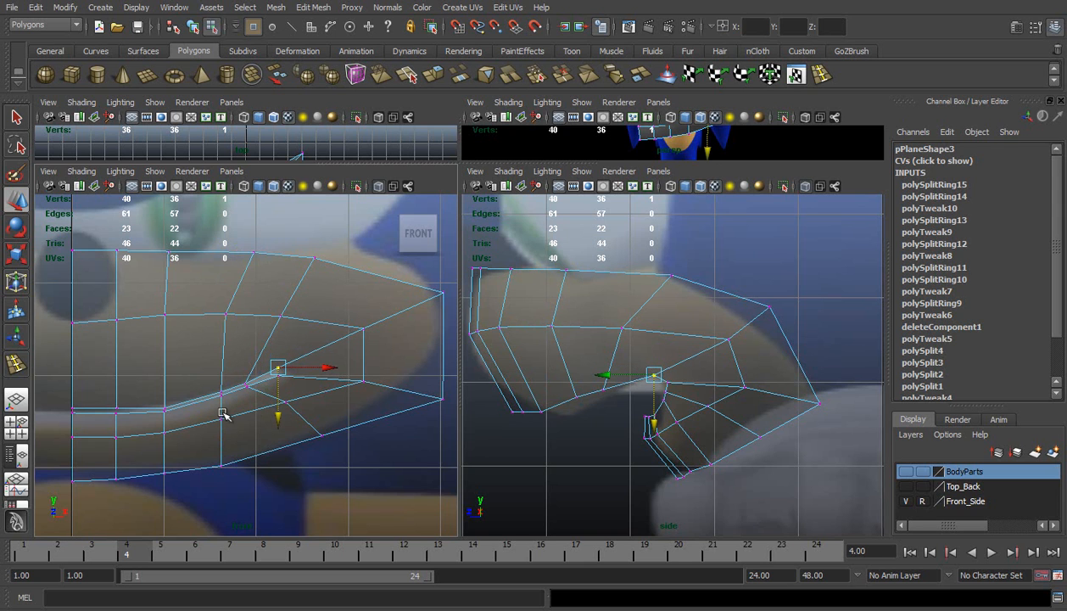
Even out the lower lip's bottom-edge and middle-row vertices in the front view, and raise the third column's upper-lip vertex slightly
click(72, 477)
click(163, 468)
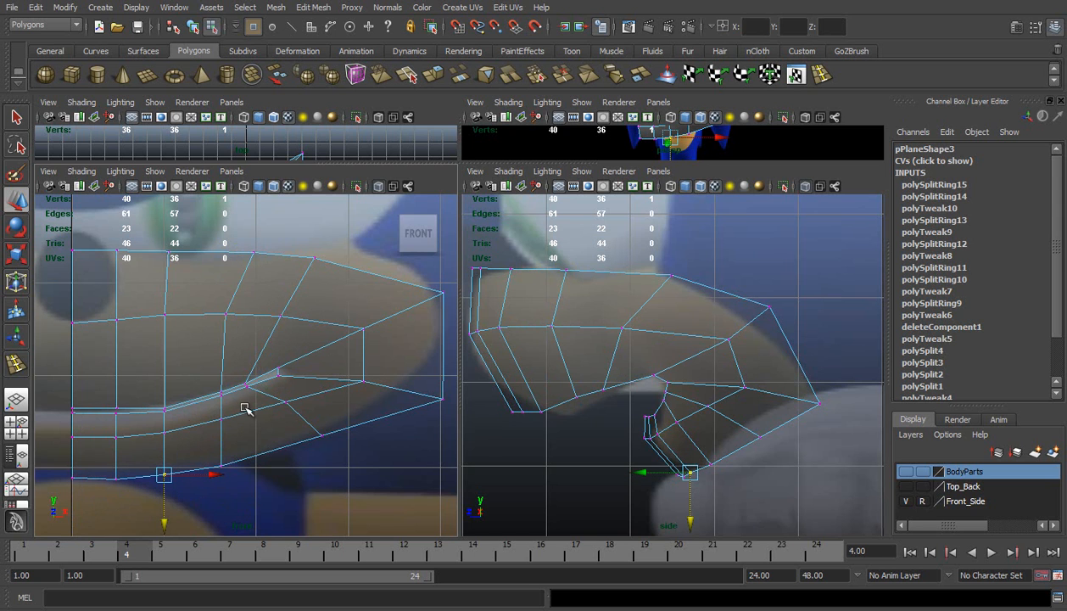
click(279, 406)
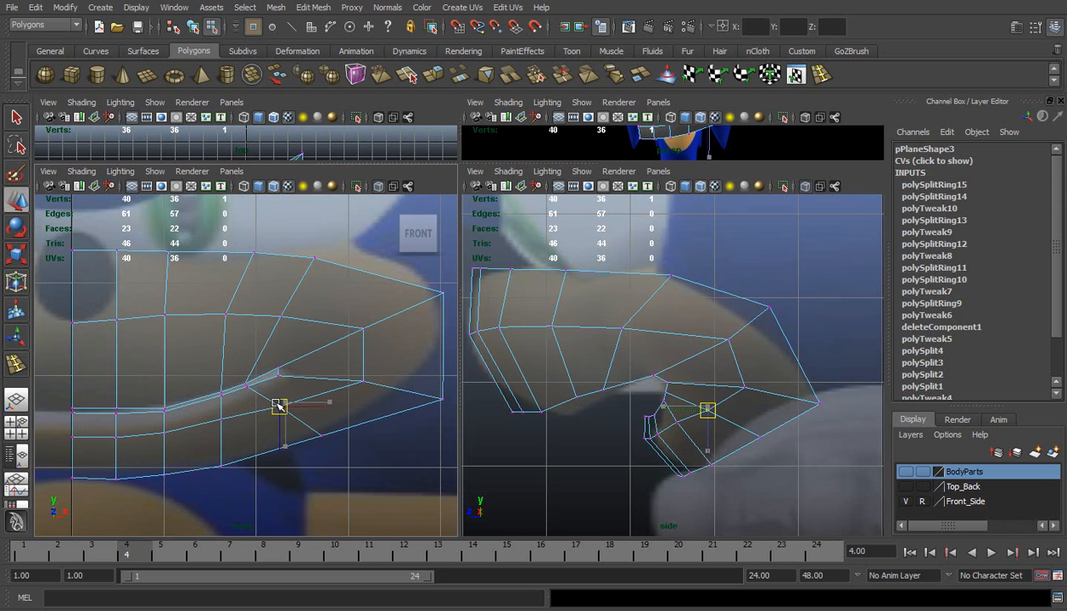
click(220, 422)
drag(220, 425, 220, 427)
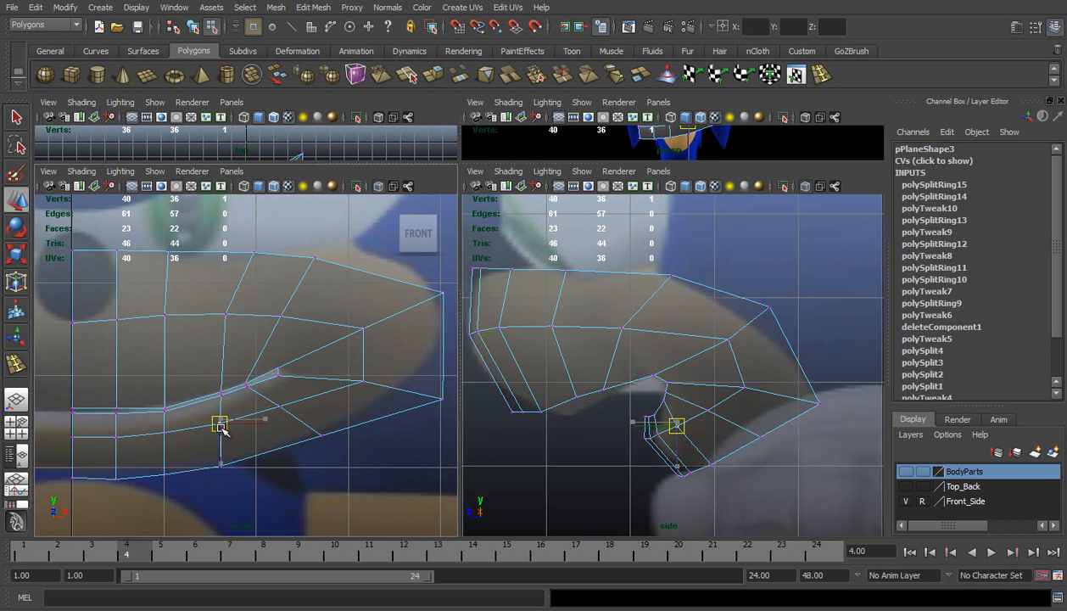
click(164, 407)
drag(167, 456, 168, 453)
Straighten the upper muzzle's three innermost middle-row vertices by scaling them vertically, and move them slightly up
drag(66, 312, 169, 343)
key(r)
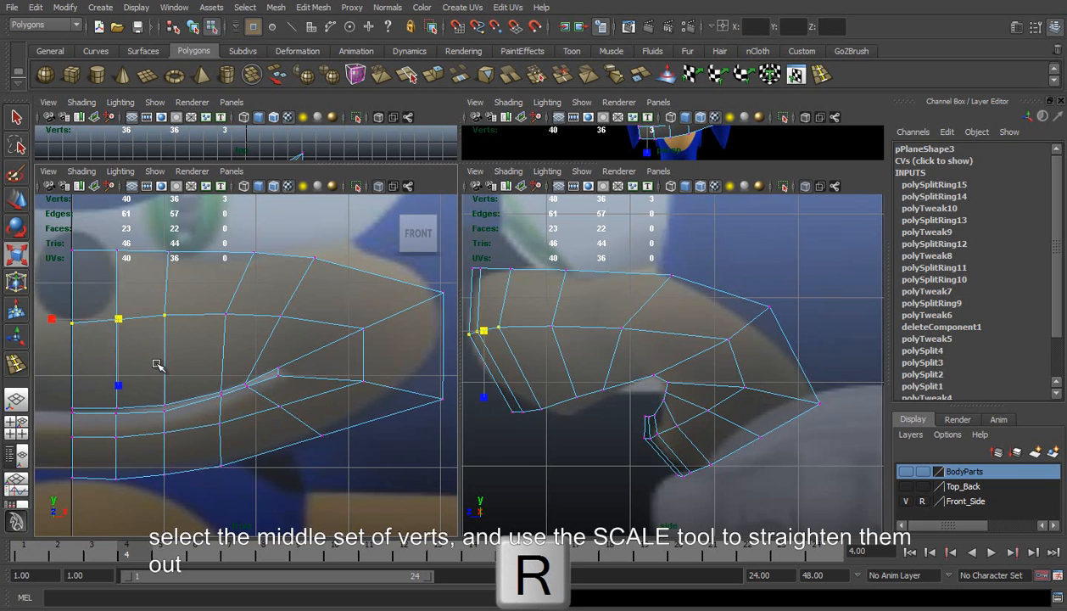
middle_drag(115, 364, 115, 329)
key(w)
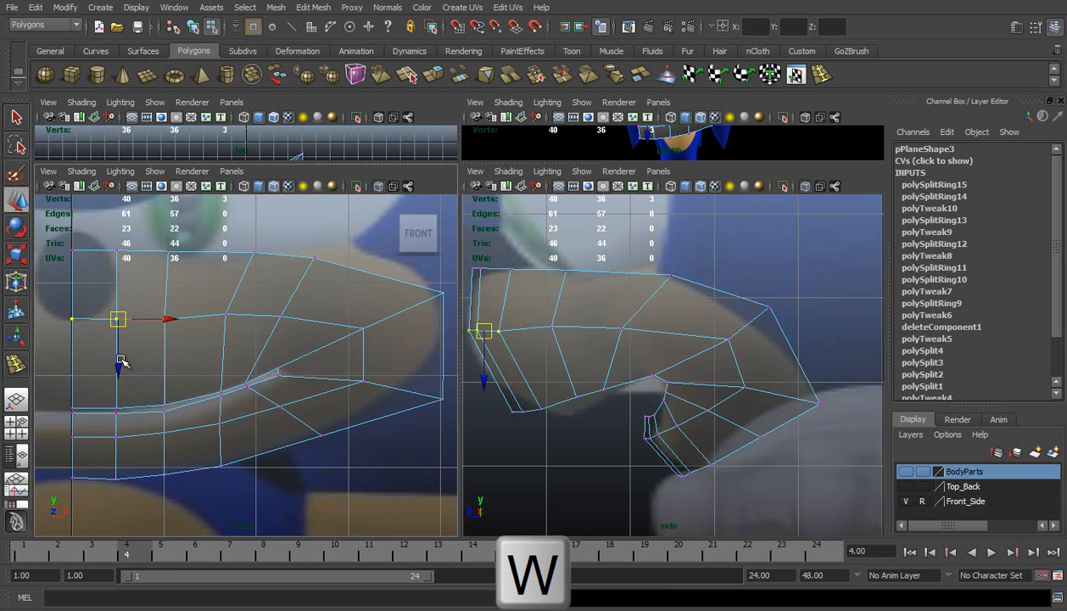
drag(116, 367, 116, 366)
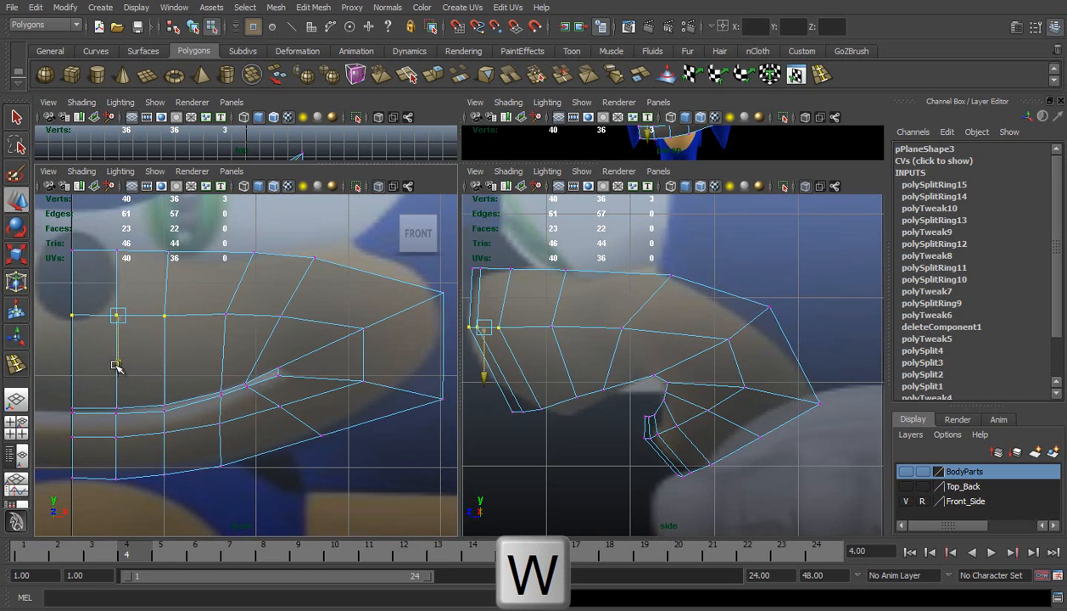
Move the fifth column's upper-lip vertex outward and up toward the mouth corner, and shift the fourth column's top vertex back inward
click(245, 382)
mouse_move(246, 383)
mouse_down()
mouse_move(257, 368)
mouse_move(257, 379)
mouse_up()
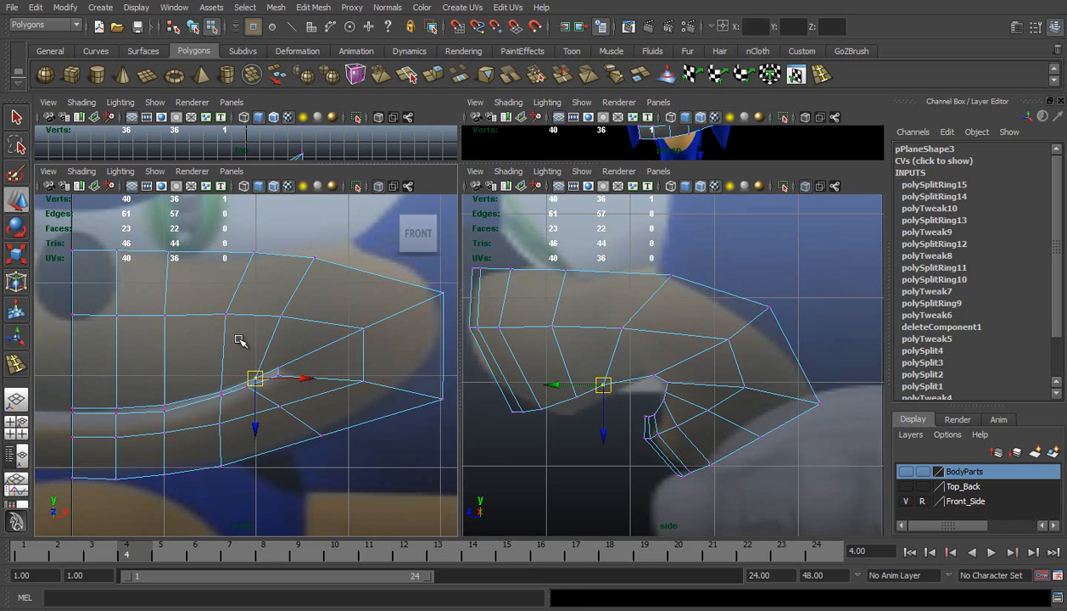
click(254, 252)
mouse_move(262, 248)
mouse_down()
mouse_move(305, 250)
mouse_move(282, 254)
mouse_up()
Move the fifth column's top and middle vertices outward in the front view, and its top vertex forward in the side view
click(316, 257)
drag(323, 257, 345, 257)
click(280, 315)
drag(329, 316, 349, 315)
click(671, 271)
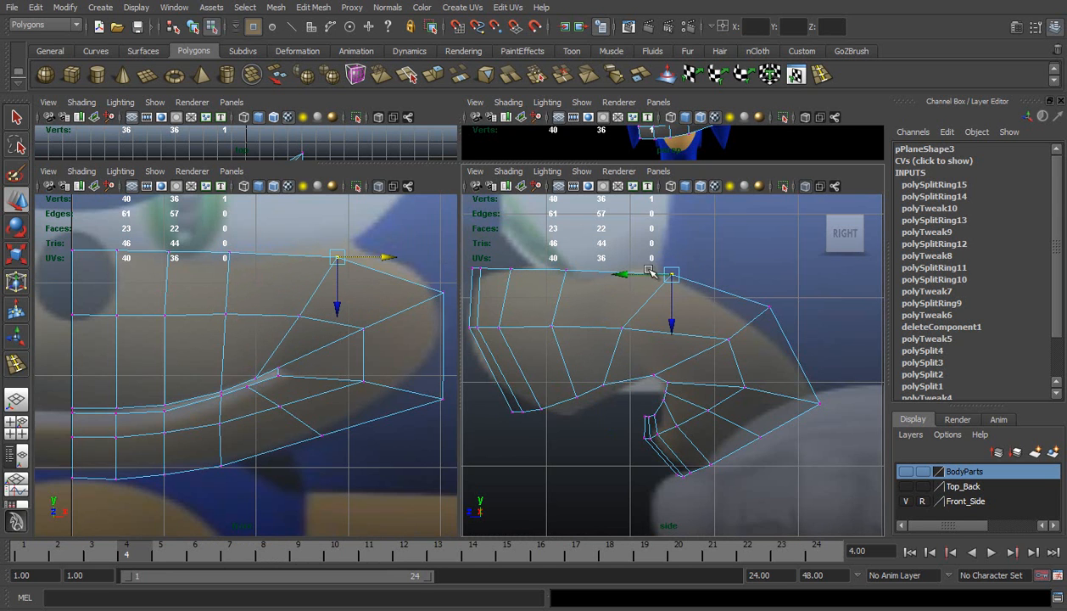
drag(644, 273, 629, 271)
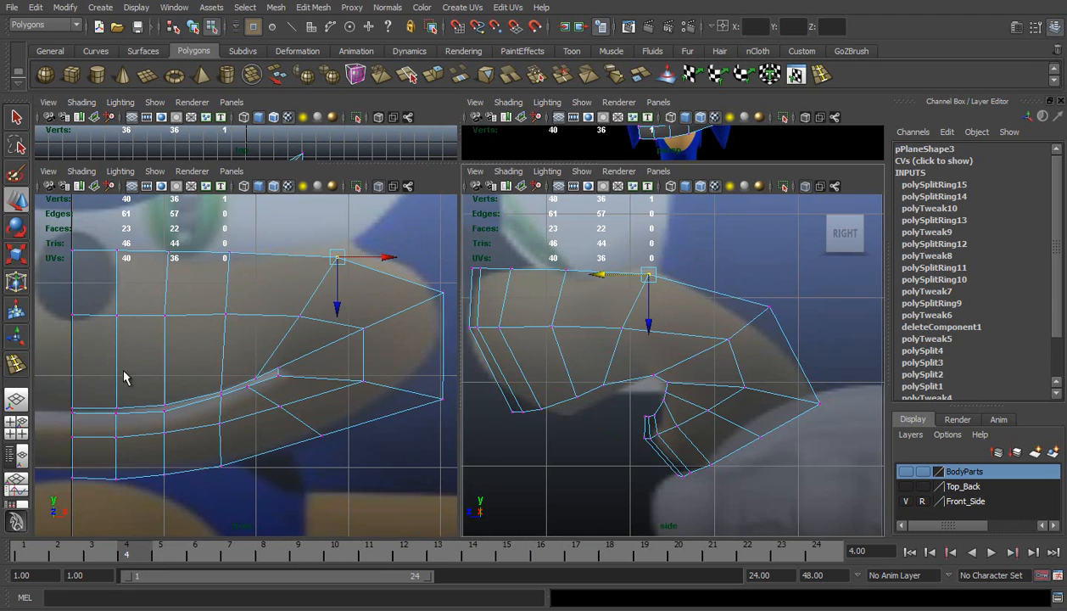
In the perspective view, adjust the depth of the lower lip's third- and fourth-column middle-row vertices to smooth its curve
click(15, 399)
alt+drag(570, 256, 595, 364)
alt+middle_drag(477, 366, 482, 361)
scroll(481, 360, up, 2)
click(465, 329)
scroll(471, 336, up, 1)
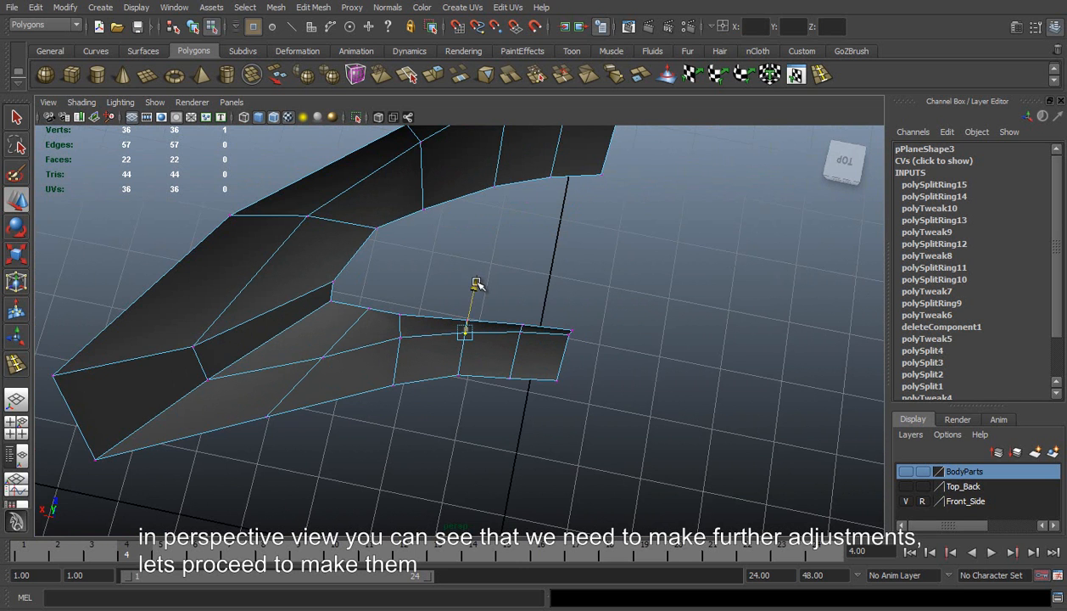
alt+drag(386, 307, 381, 341)
click(400, 346)
click(400, 348)
drag(349, 345, 354, 346)
Viewing from below, move the lower lip's fifth-column middle-row vertex forward and nudge the fourth-column one in depth
alt+drag(87, 331, 492, 241)
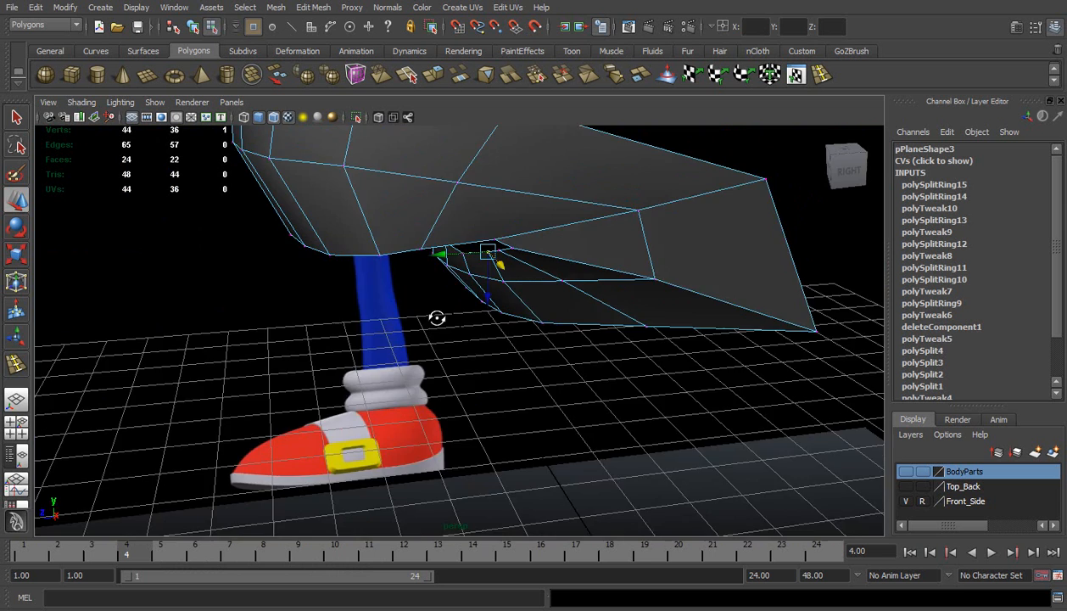
alt+drag(435, 312, 574, 239)
click(497, 254)
drag(573, 323, 571, 302)
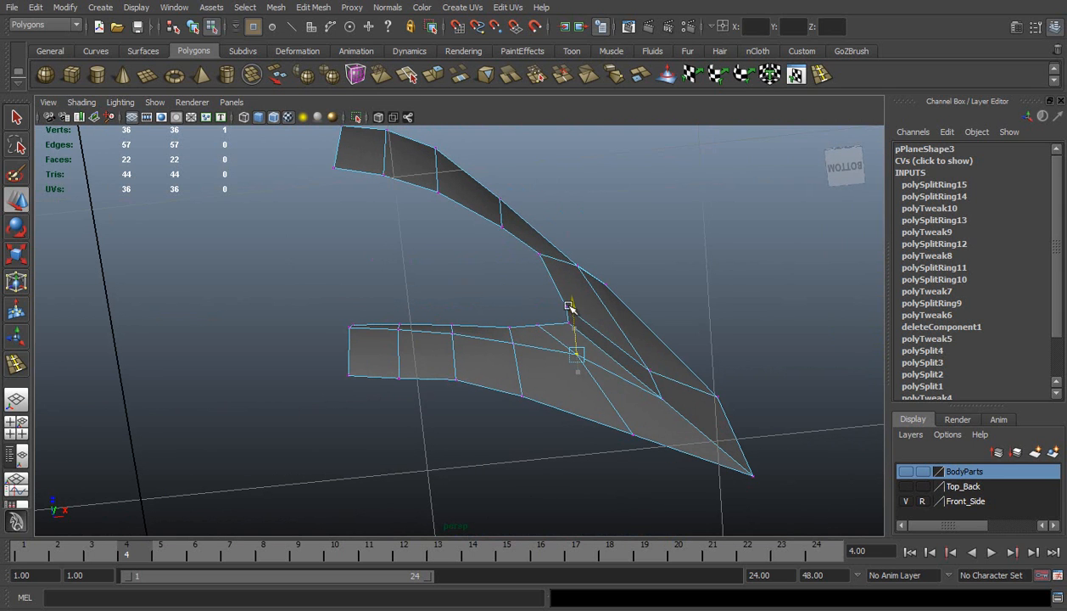
click(513, 341)
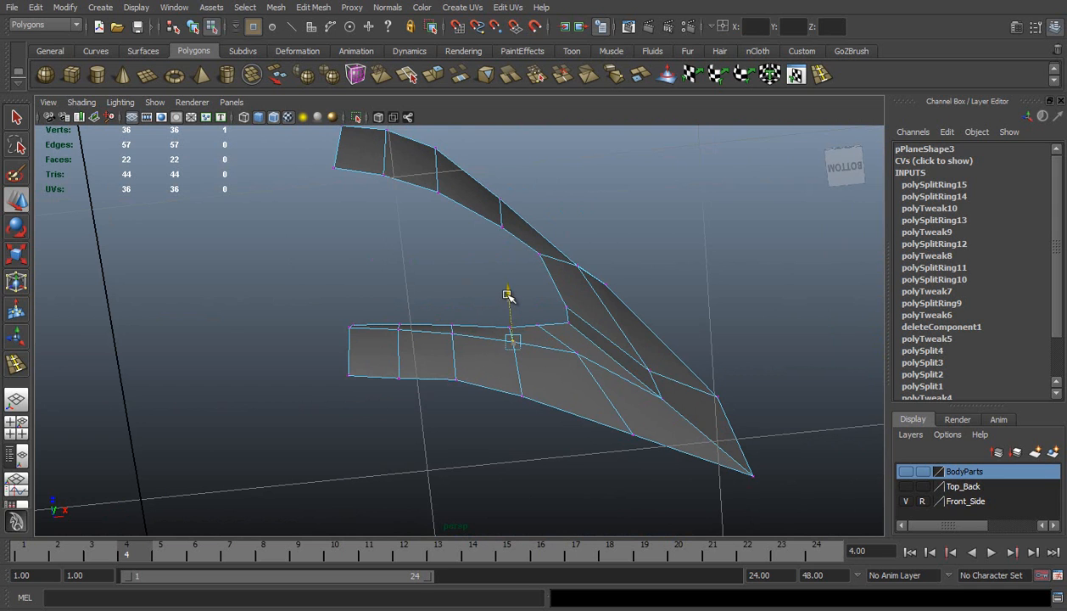
drag(507, 293, 508, 293)
Move the lower lip's fourth-, second- and fifth-column bottom-edge vertices forward to smooth the underside curve
drag(499, 372, 546, 429)
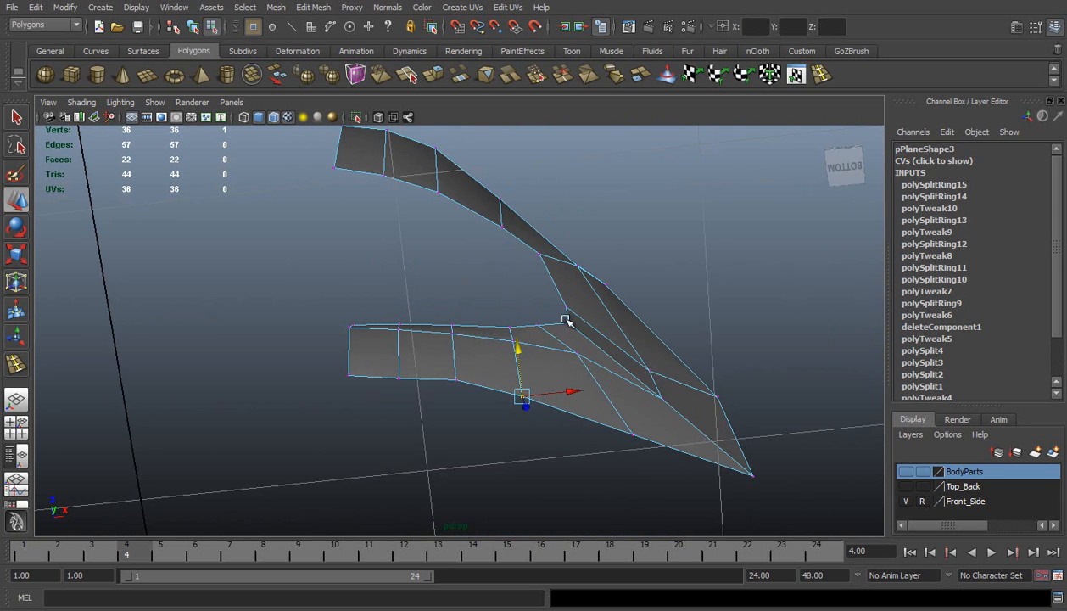
drag(517, 356, 518, 344)
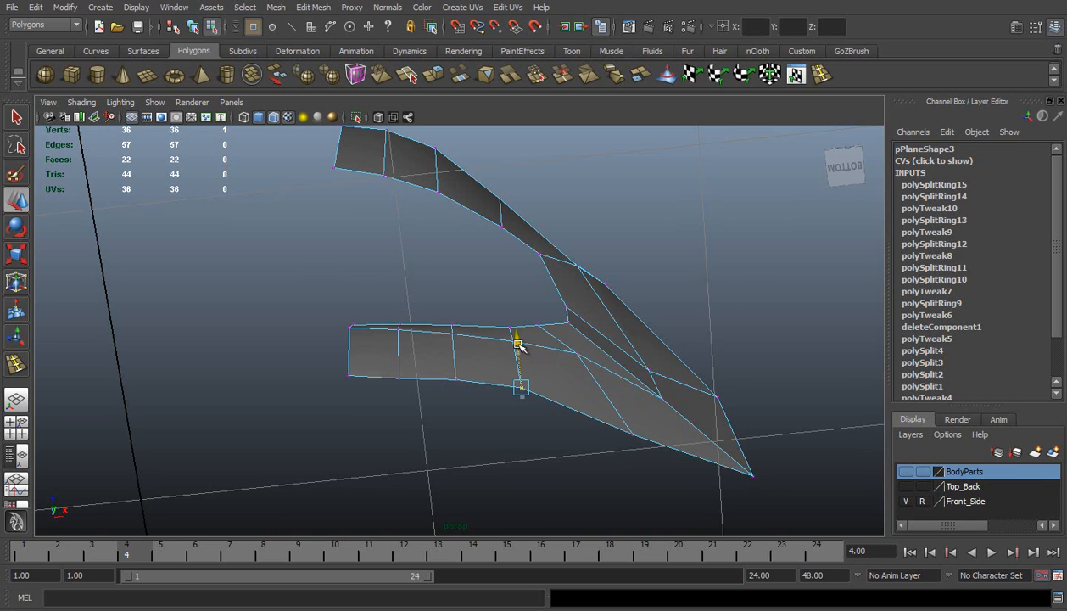
drag(388, 357, 411, 400)
drag(395, 338, 395, 332)
drag(648, 440, 629, 367)
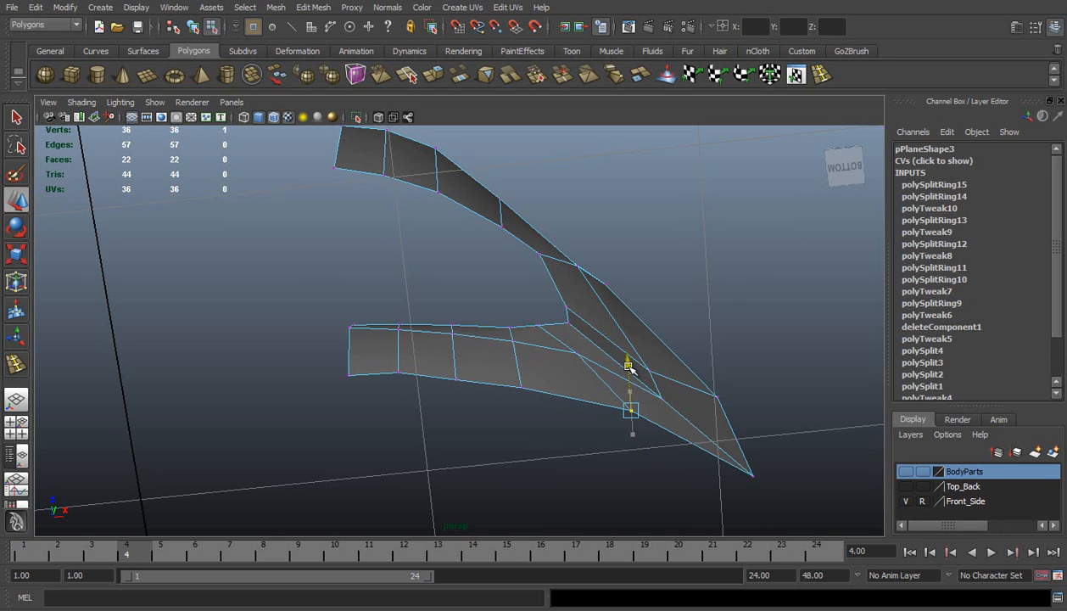
Adjust the depth of the lower lip's middle-row vertex below the mouth corner in the perspective view
alt+drag(600, 279, 458, 364)
click(520, 258)
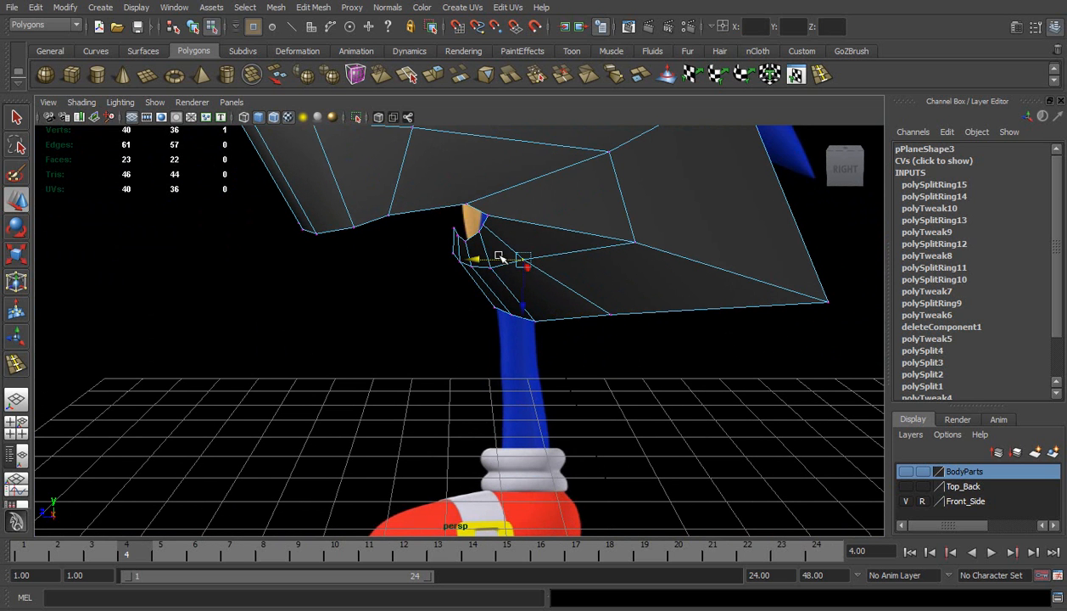
mouse_move(500, 259)
mouse_down()
mouse_move(464, 228)
mouse_move(438, 227)
mouse_move(614, 209)
mouse_move(614, 219)
mouse_move(488, 250)
mouse_move(496, 244)
mouse_up()
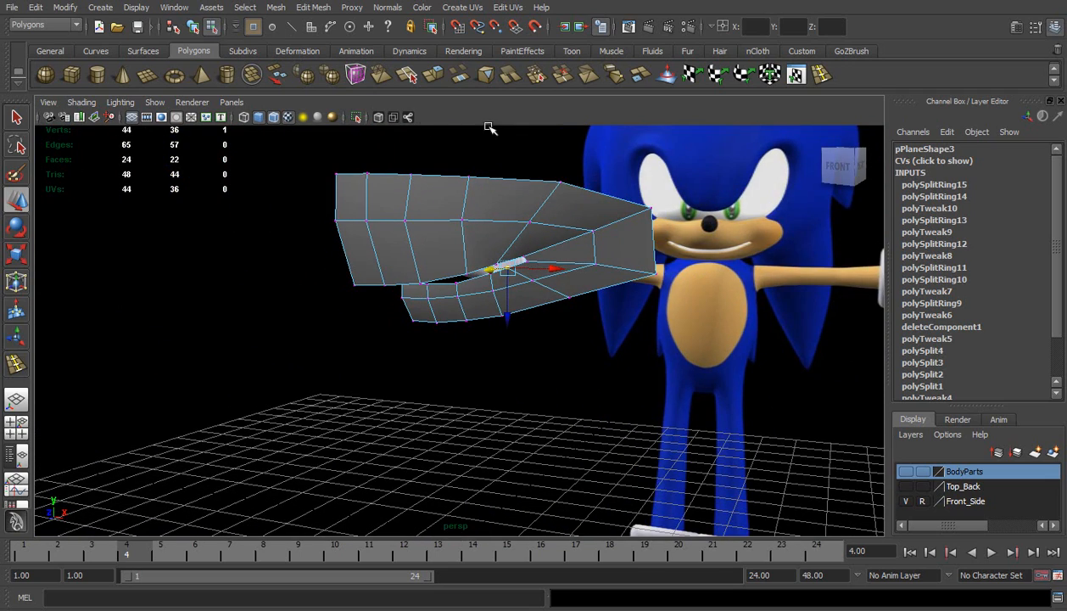
Return to object mode and delete the mouth mesh's construction history
right_drag(459, 253, 510, 230)
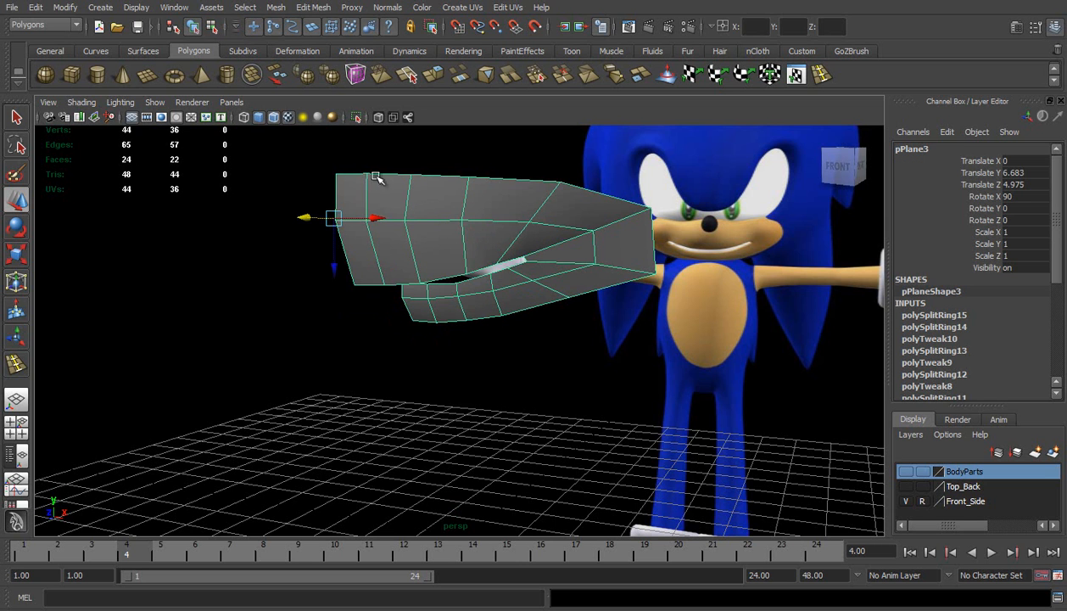
click(34, 6)
mouse_move(136, 167)
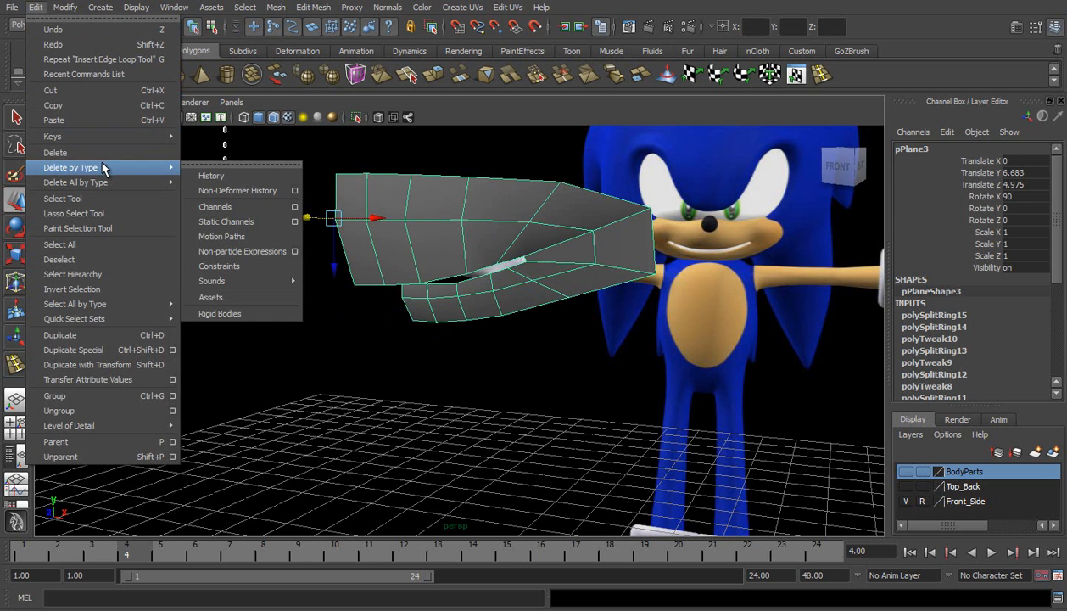
click(225, 175)
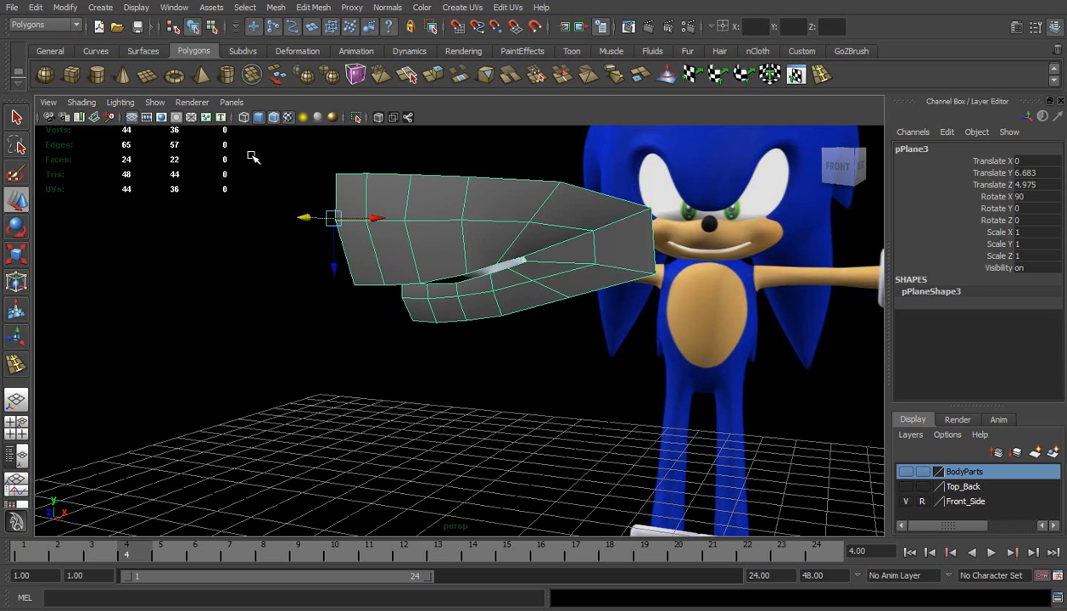
In the side view, lower the middle-row vertex below the mouth corner and move the fifth column's upper-lip vertex back and down
alt+drag(391, 260, 200, 282)
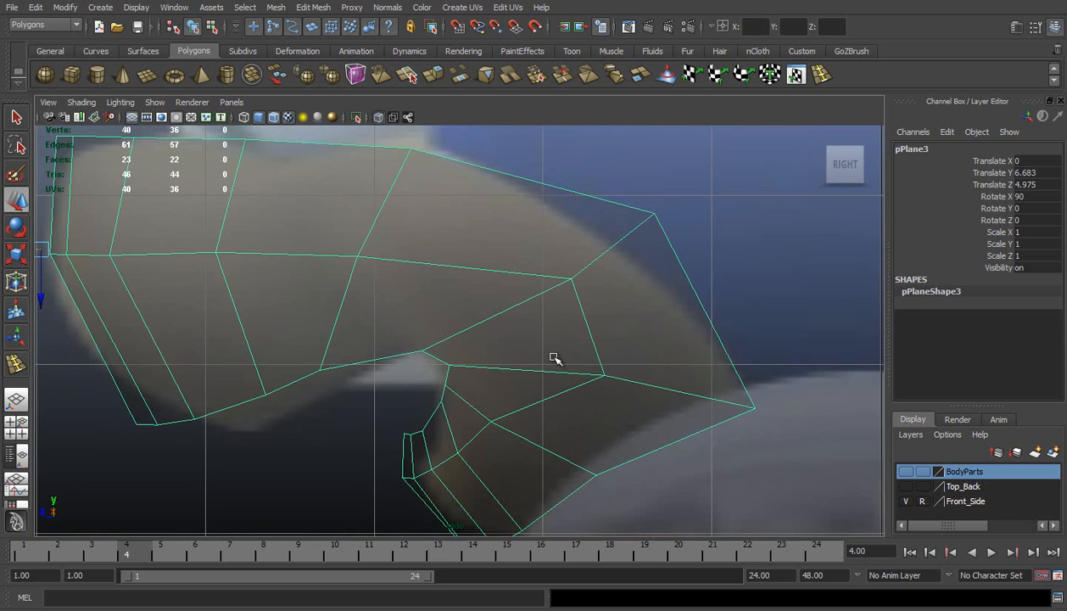
alt+middle_drag(478, 360, 507, 272)
right_drag(543, 330, 509, 327)
click(521, 331)
key(w)
drag(525, 332, 530, 341)
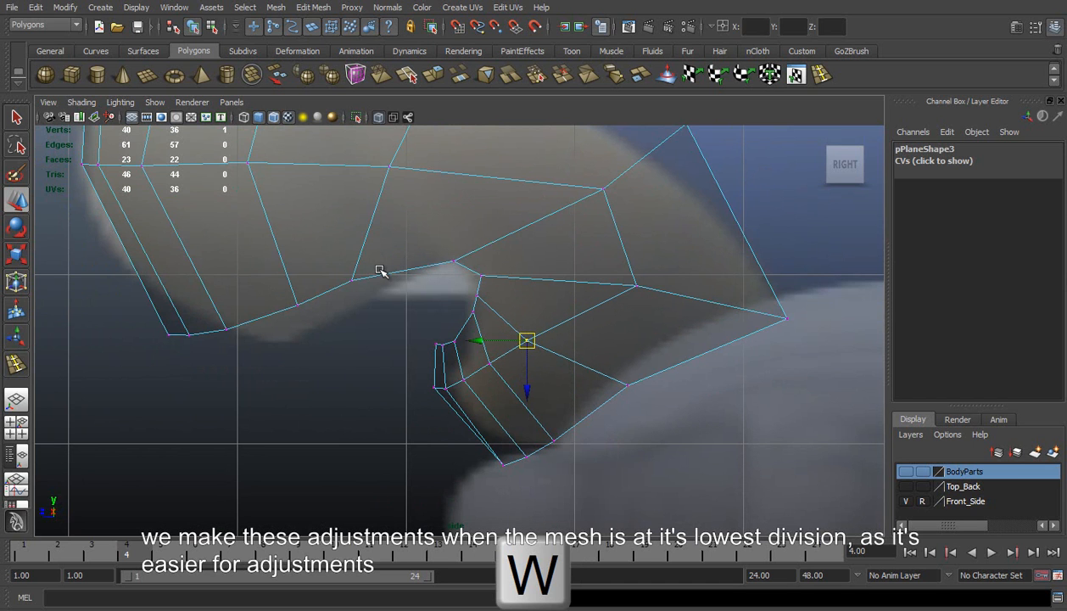
click(353, 281)
drag(353, 283, 366, 287)
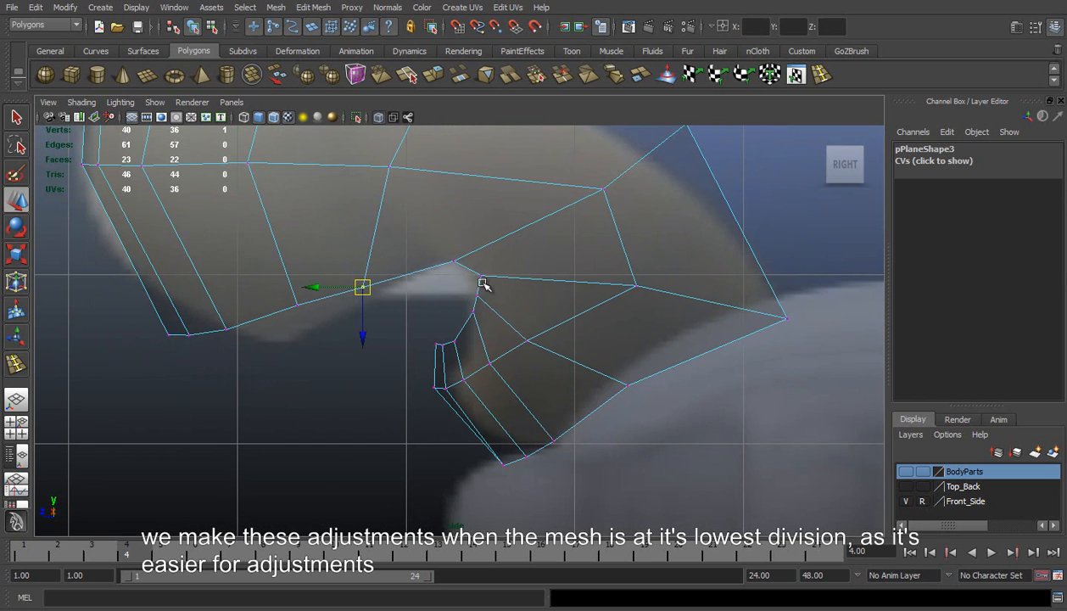
Move the lower lip's fifth- and fourth-column bottom-edge vertices back and down in the side view
click(628, 385)
drag(630, 387, 646, 405)
click(553, 438)
drag(553, 439, 562, 442)
scroll(567, 330, down, 4)
alt+middle_drag(518, 302, 564, 322)
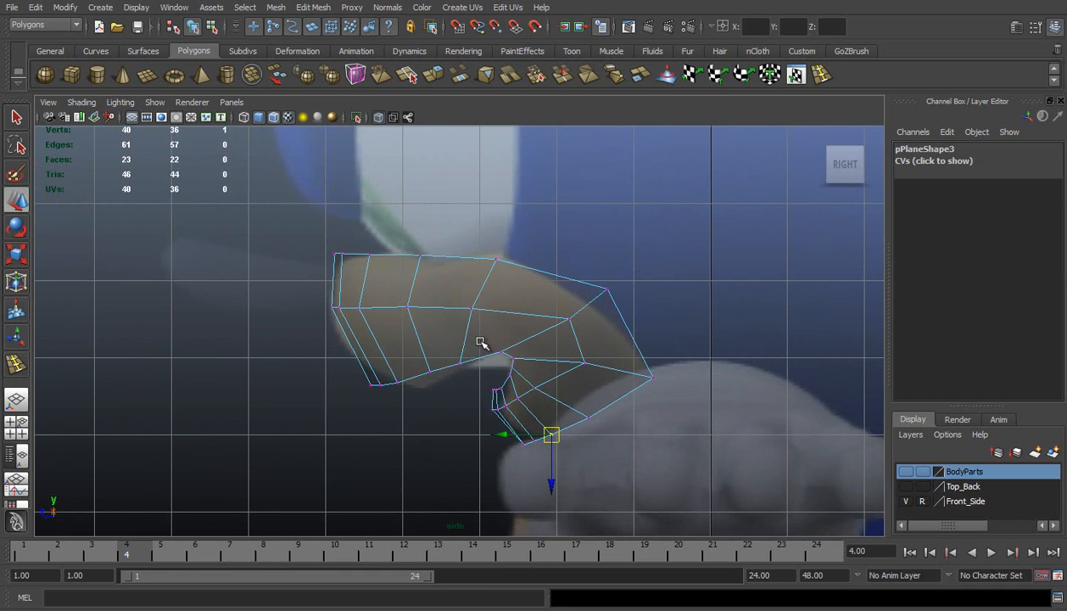
Move the two cheek vertices behind the mouth corner forward together in the side view
click(797, 74)
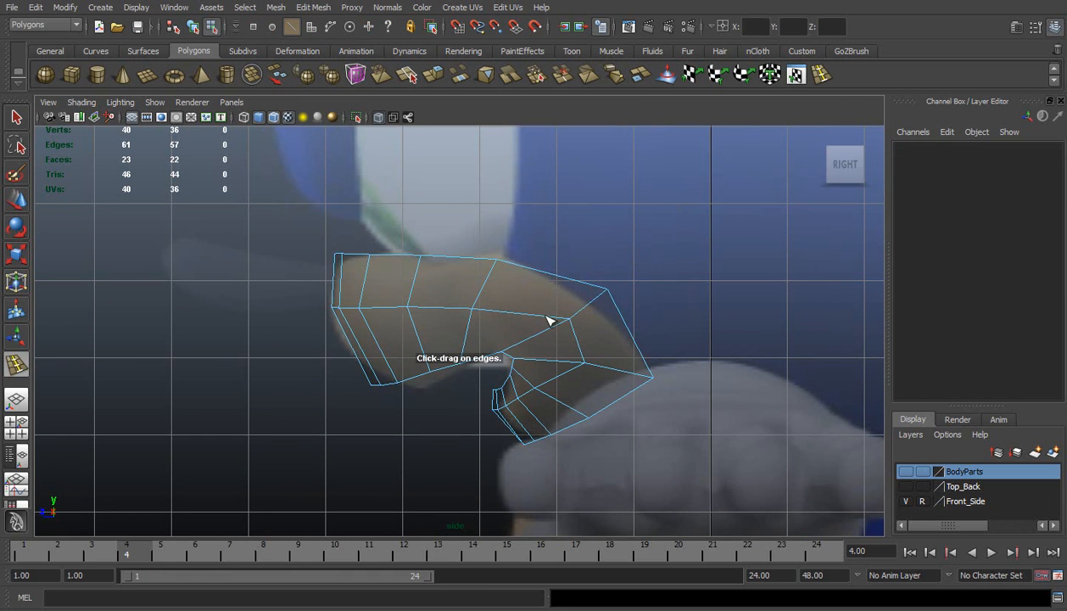
key(w)
right_drag(566, 312, 523, 305)
drag(541, 302, 593, 382)
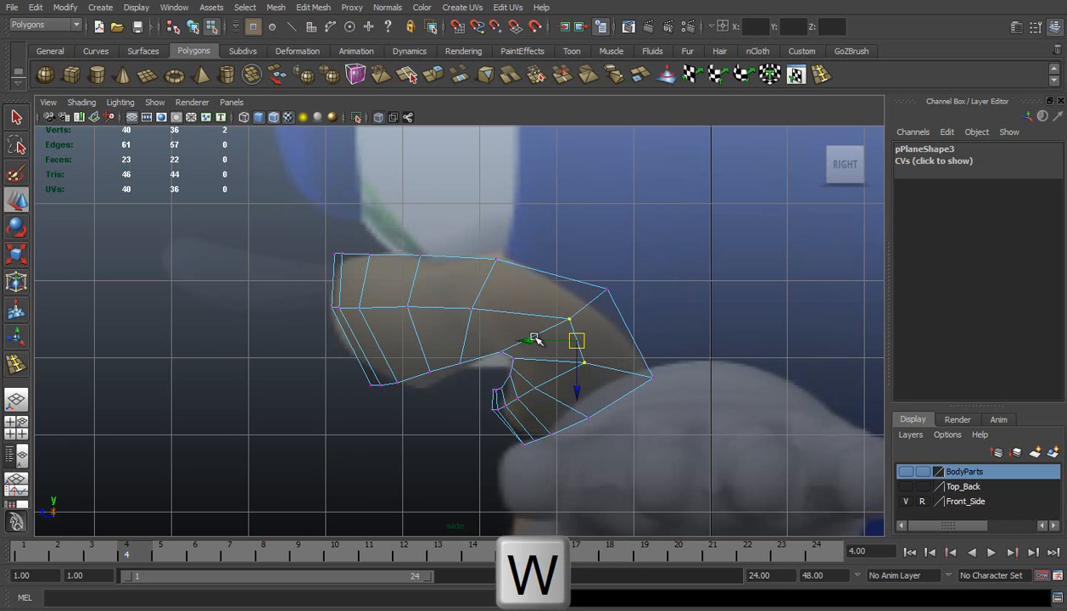
drag(537, 340, 563, 344)
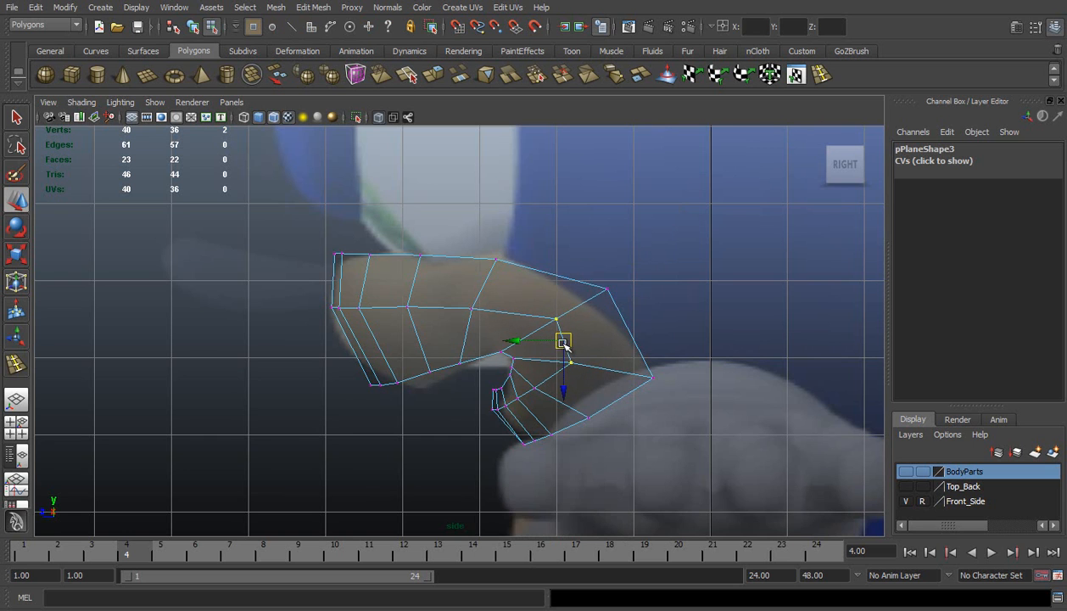
Insert an edge loop midway between the muzzle's outer border and middle row, and move it slightly forward to round the form
click(819, 75)
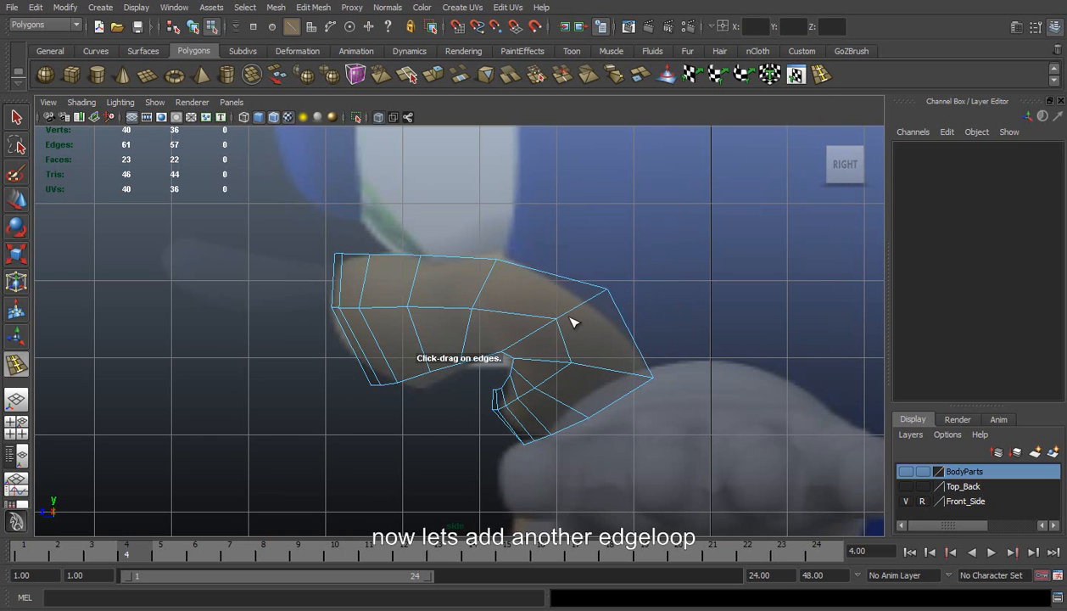
mouse_move(569, 315)
mouse_down()
mouse_move(596, 310)
mouse_move(587, 314)
mouse_up()
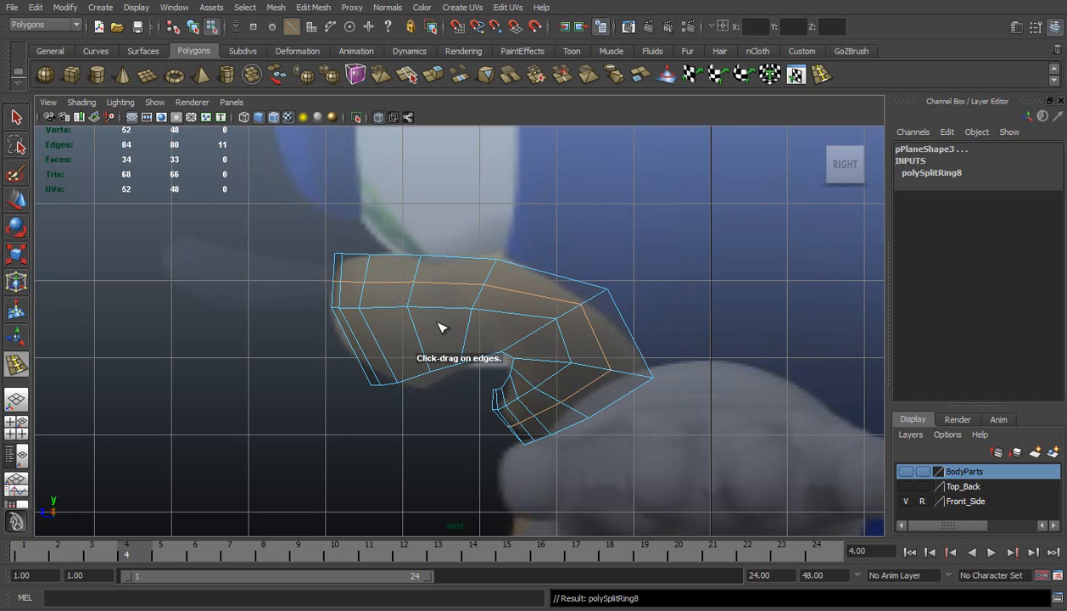
key(w)
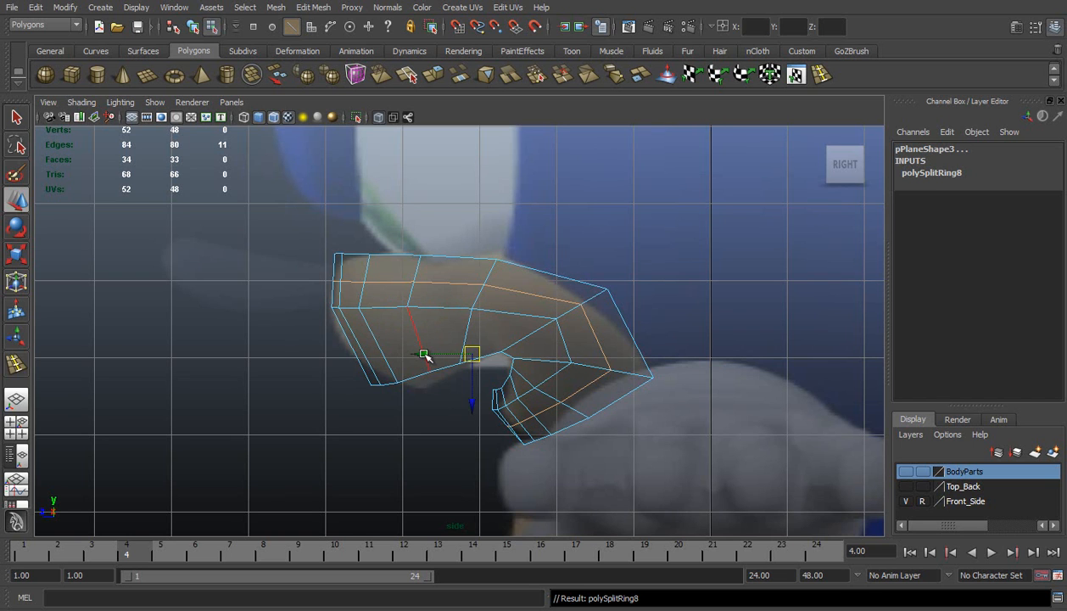
drag(428, 357, 426, 357)
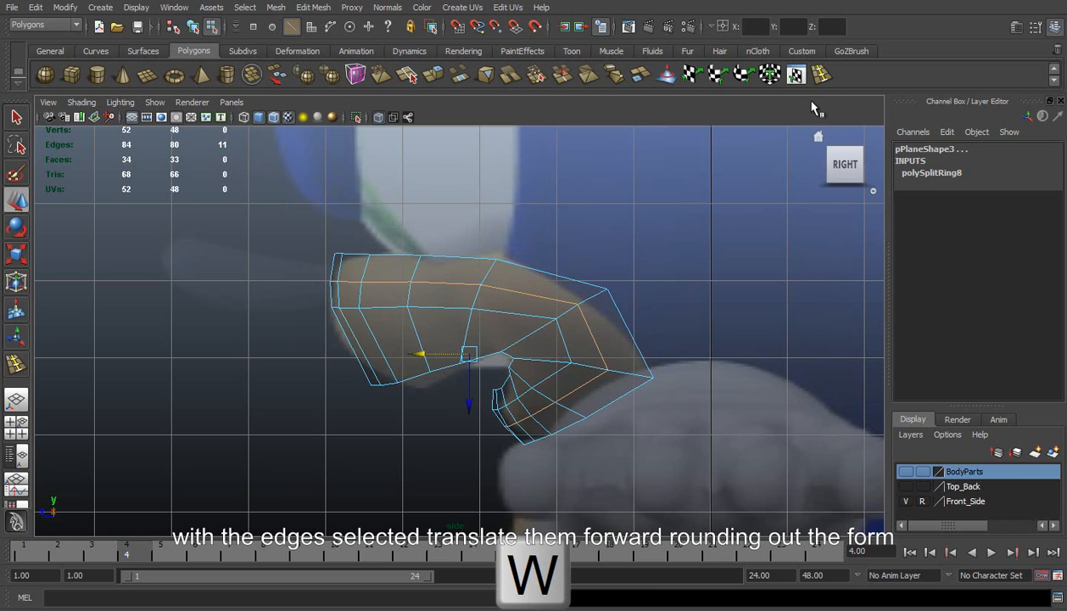
Insert an edge loop midway between the muzzle's middle row and the lips, and move it slightly forward
click(797, 75)
drag(472, 335, 469, 334)
key(w)
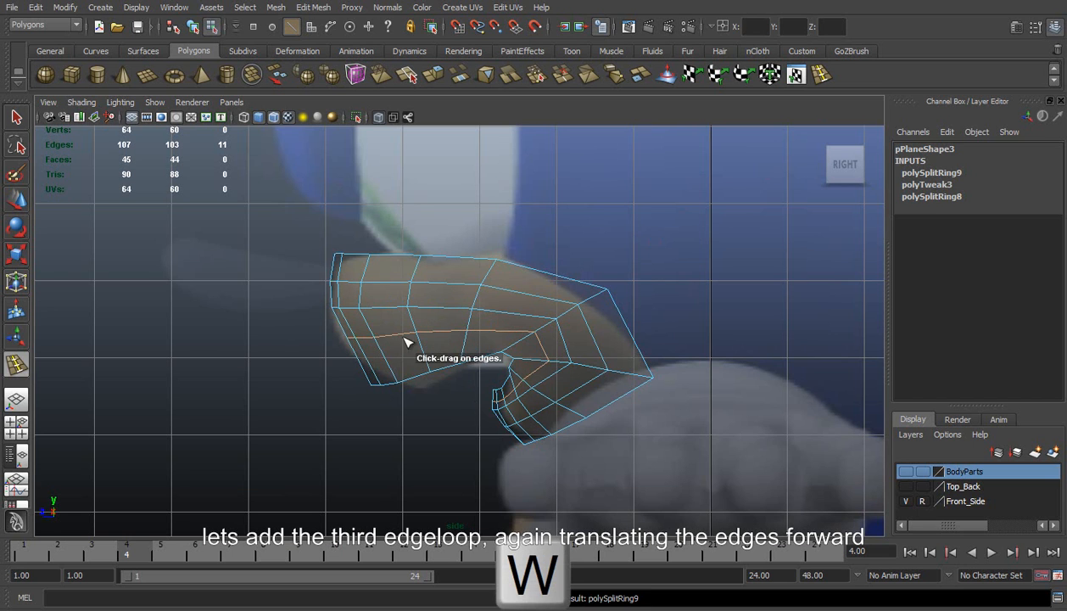
drag(401, 365, 398, 365)
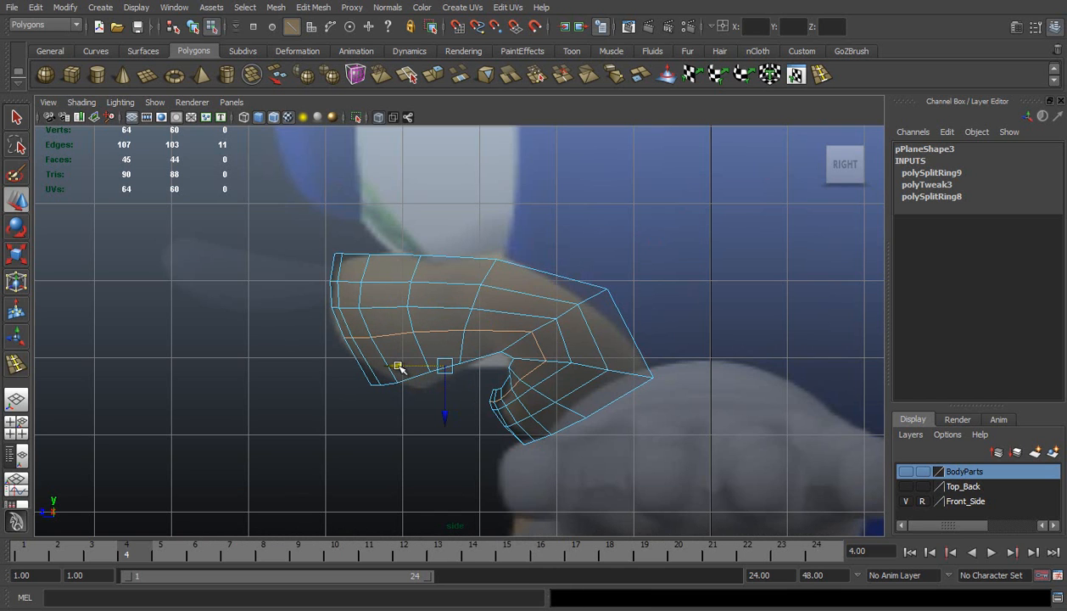
In the side view, move the new edge loop's frontmost centreline vertex forward to round the muzzle
right_drag(511, 357, 496, 351)
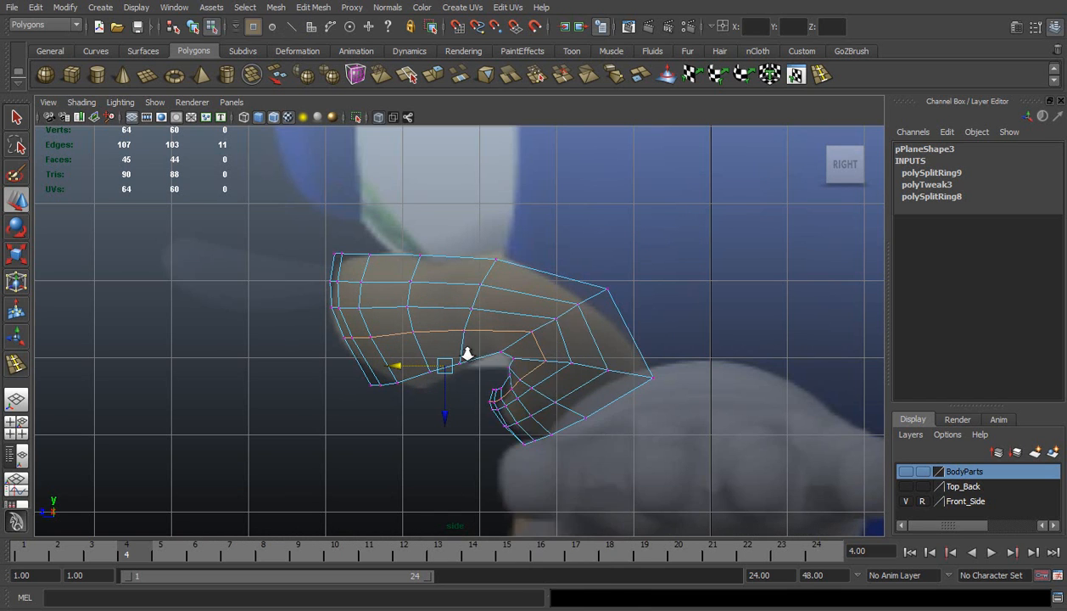
scroll(496, 351, up, 2)
drag(287, 320, 371, 362)
mouse_move(287, 338)
mouse_down()
mouse_move(277, 339)
mouse_move(303, 342)
mouse_move(274, 340)
mouse_up()
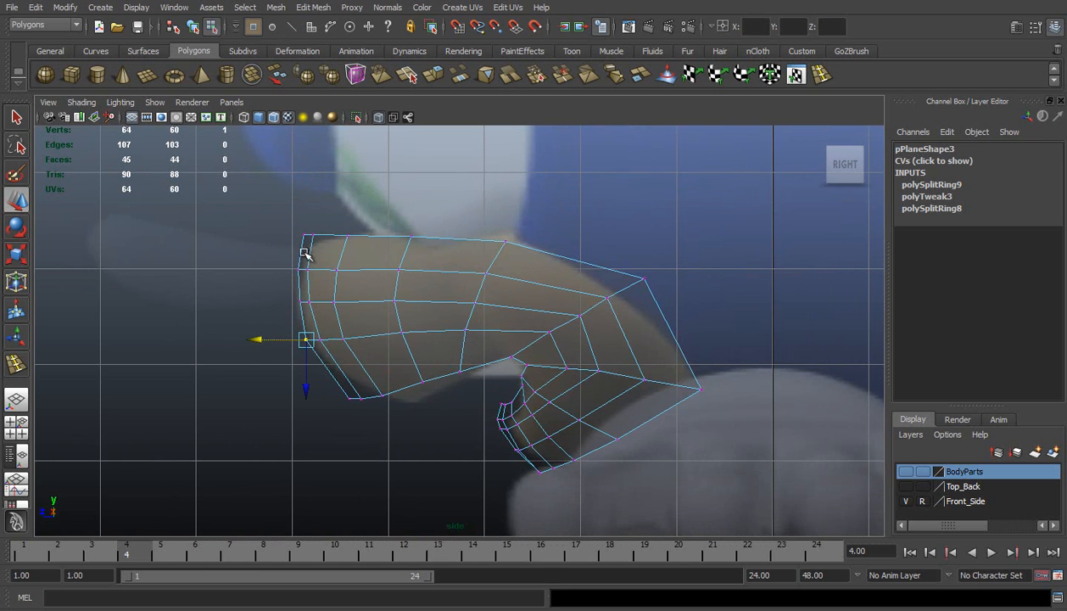
Move the fourth-column lower-lip vertex down and slightly back in the side view
alt+right_drag(414, 318, 435, 305)
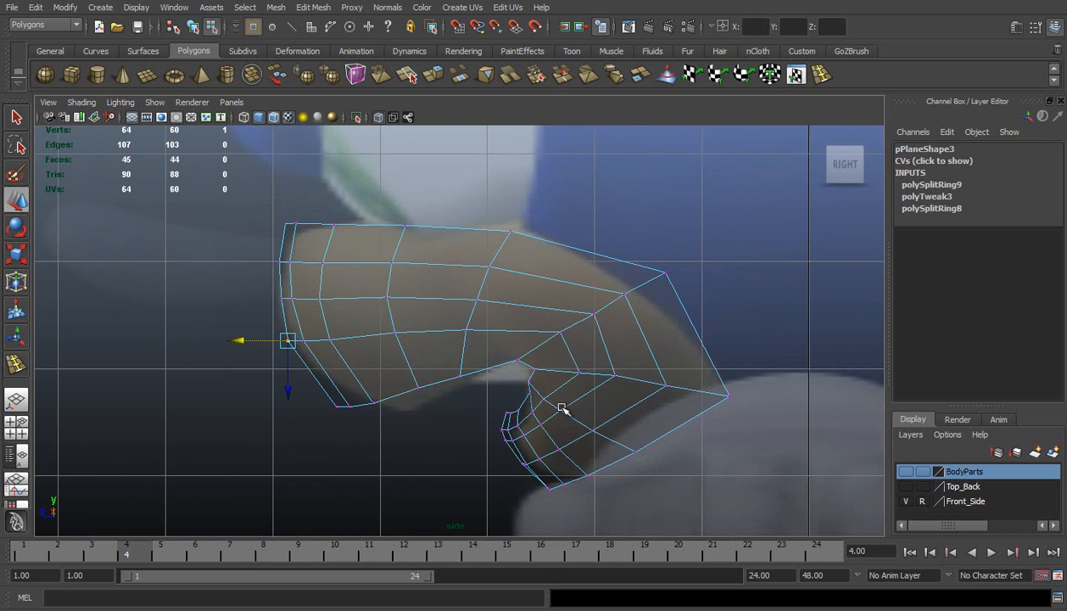
alt+middle_drag(548, 396, 481, 354)
scroll(470, 351, up, 3)
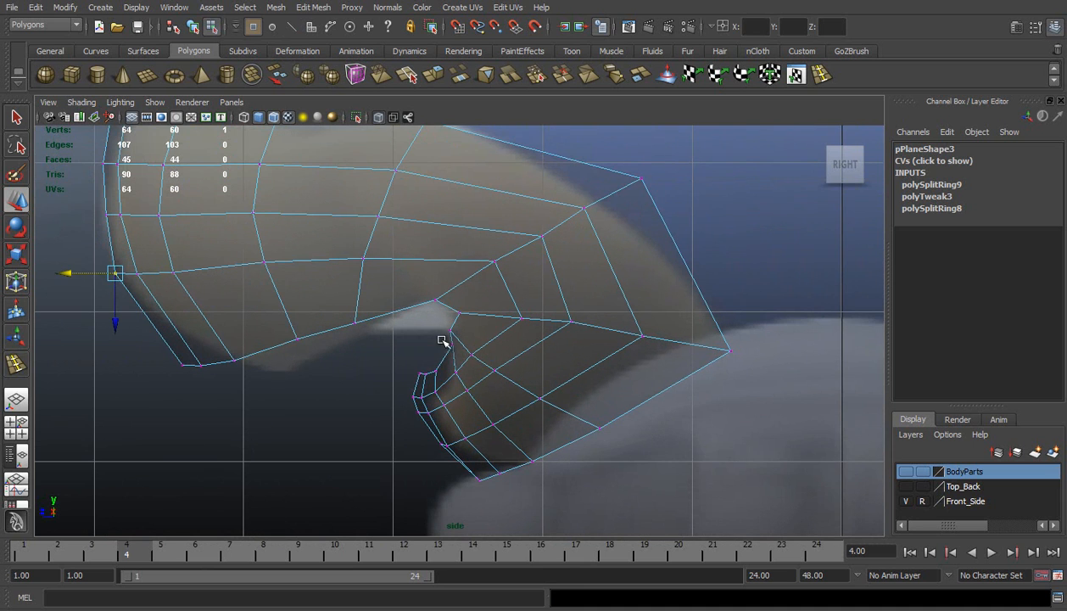
click(442, 346)
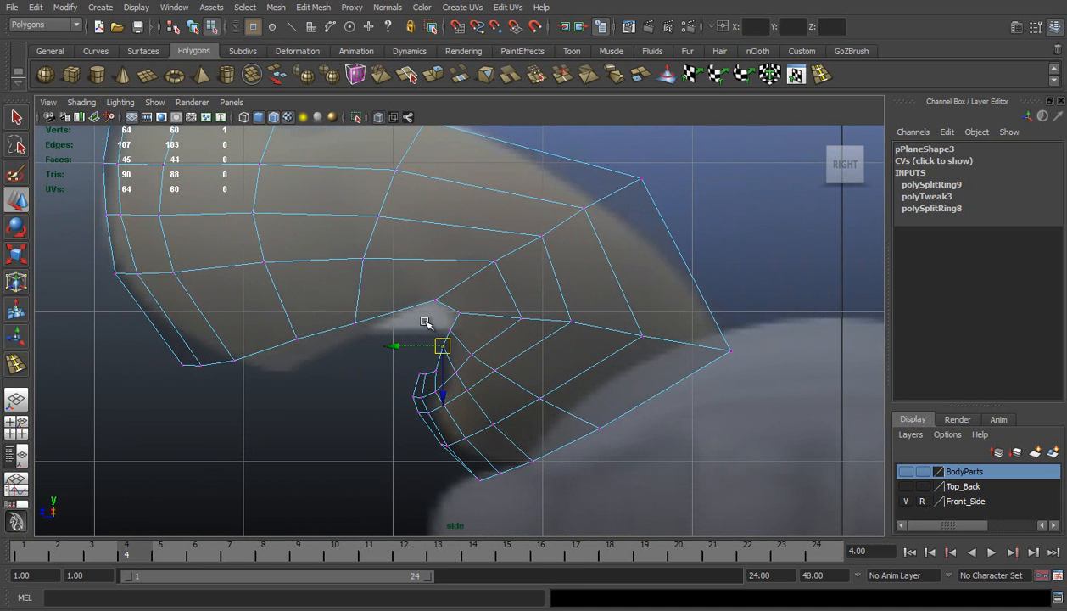
mouse_move(454, 340)
mouse_down()
mouse_move(450, 328)
mouse_move(458, 332)
mouse_move(449, 356)
mouse_up()
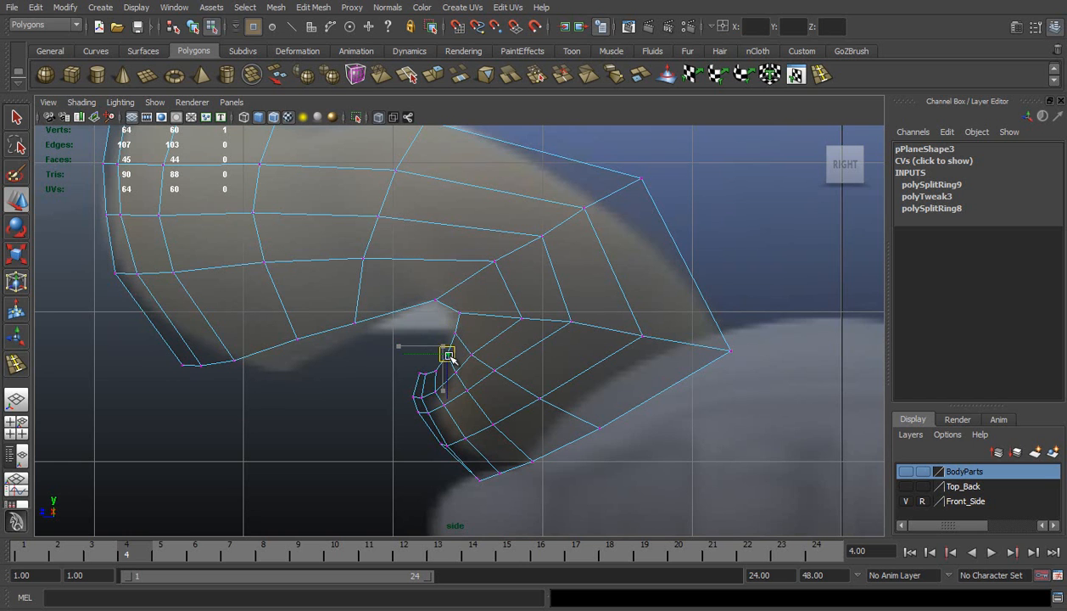
In the front view, raise the fifth-column upper-lip vertex and shift the lower-lip vertex beneath it slightly outward
key(space)
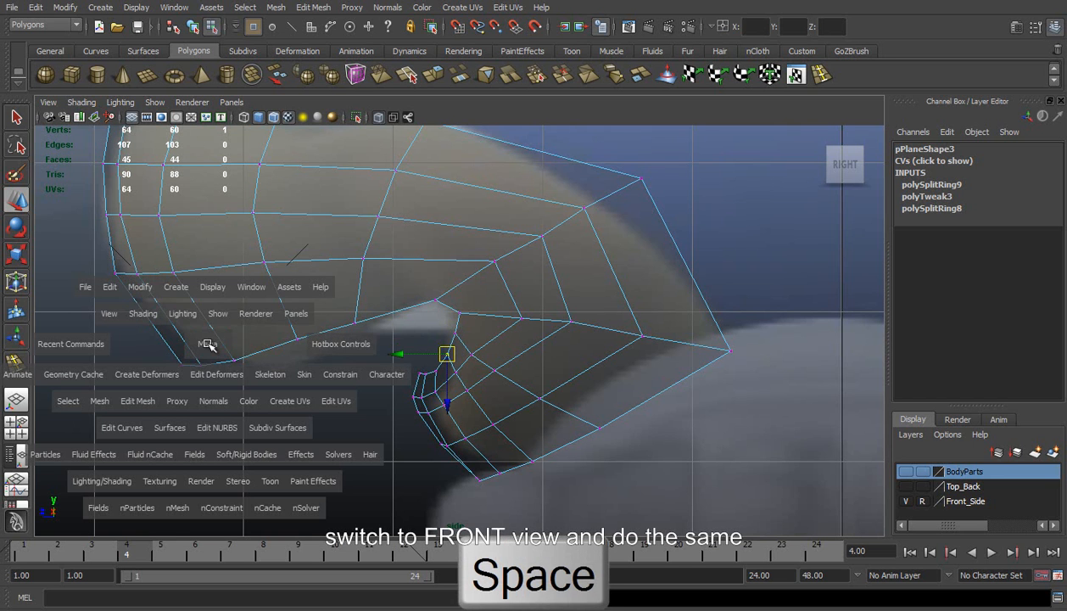
drag(209, 343, 236, 373)
scroll(564, 288, down, 4)
scroll(485, 367, up, 3)
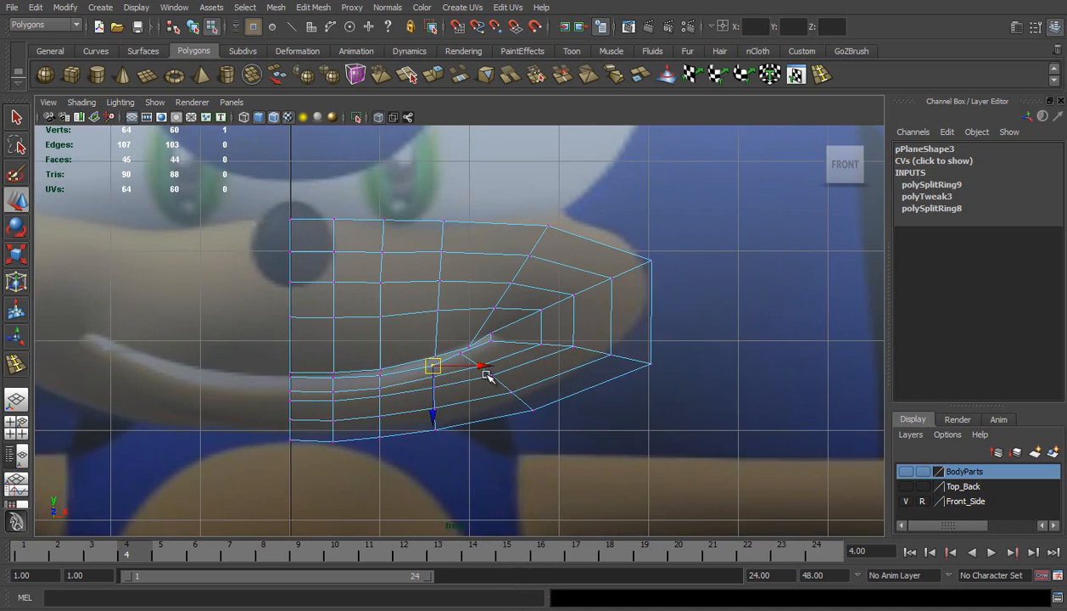
click(473, 353)
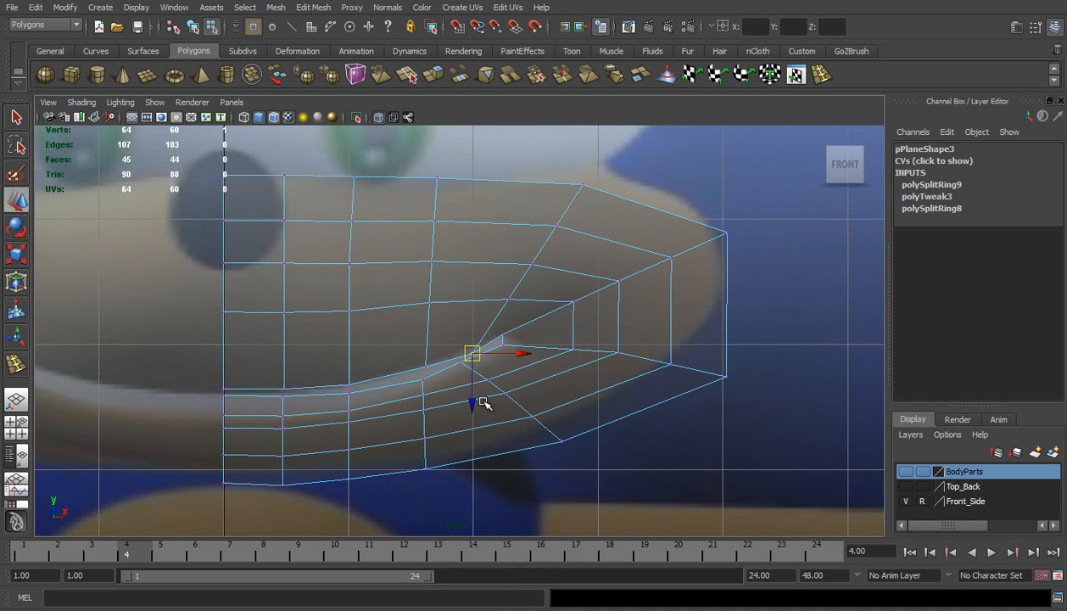
drag(475, 403, 474, 395)
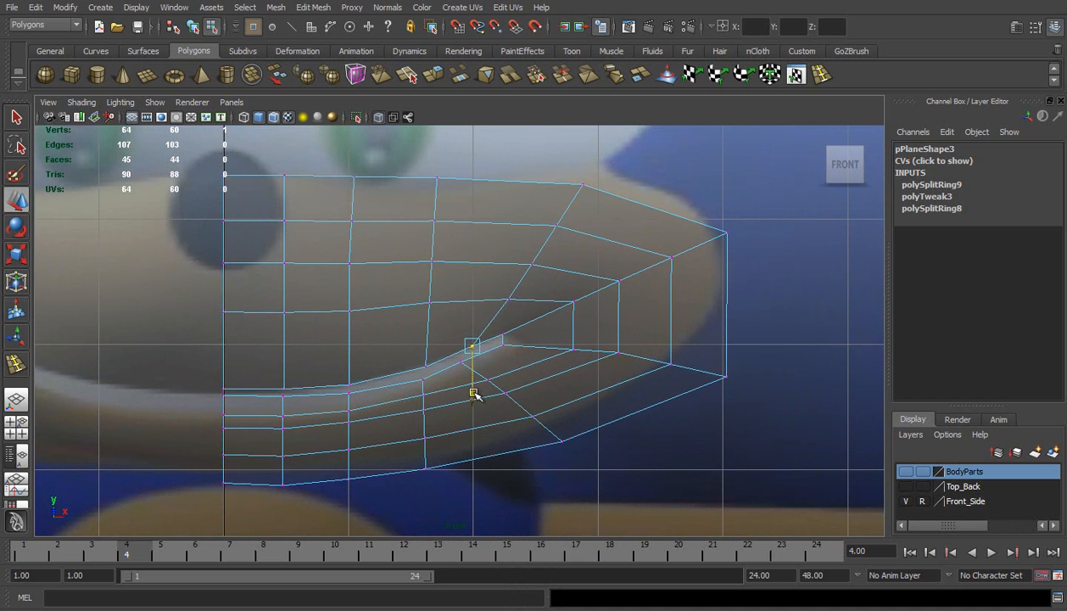
click(465, 363)
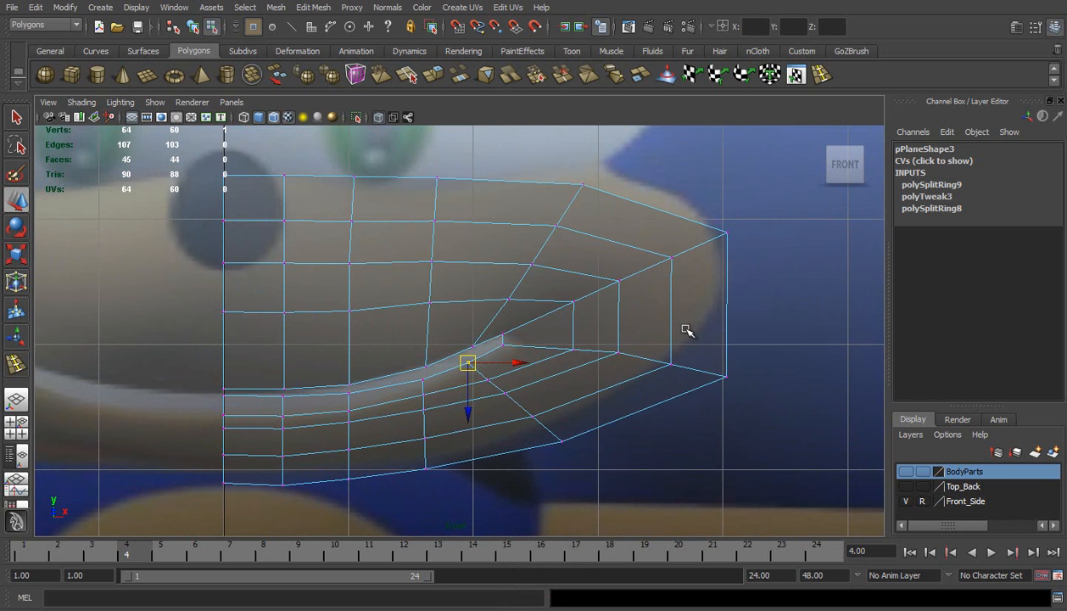
Raise the two outermost vertices on the lower side of the cheek in the front view
click(726, 377)
drag(663, 351, 683, 401)
drag(698, 329, 728, 401)
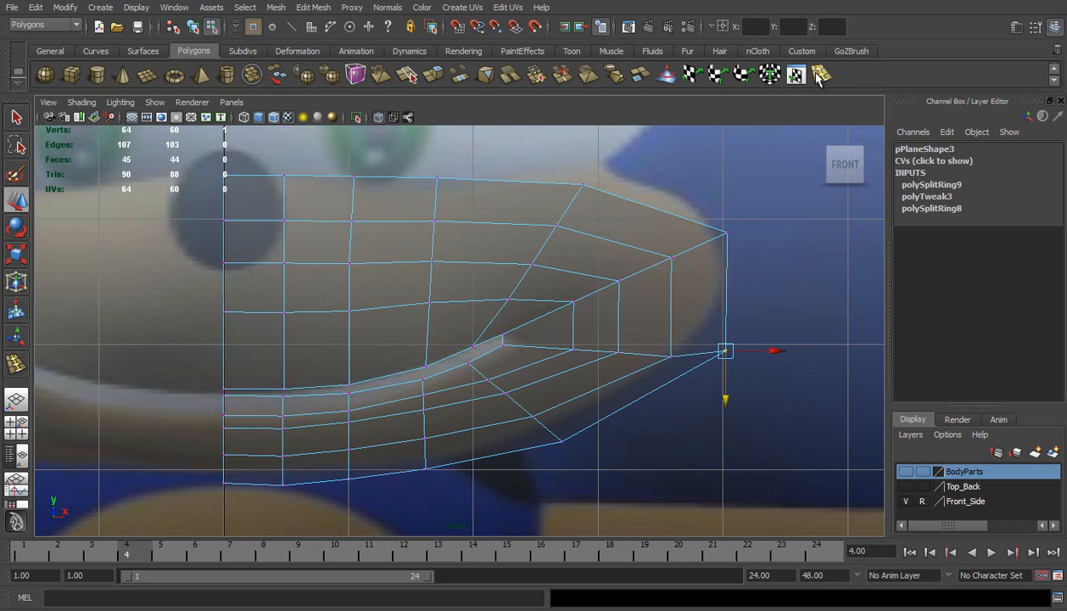
Lower the first three vertices of the row above the upper lip and the first four of the middle row
right_click(319, 302)
click(267, 304)
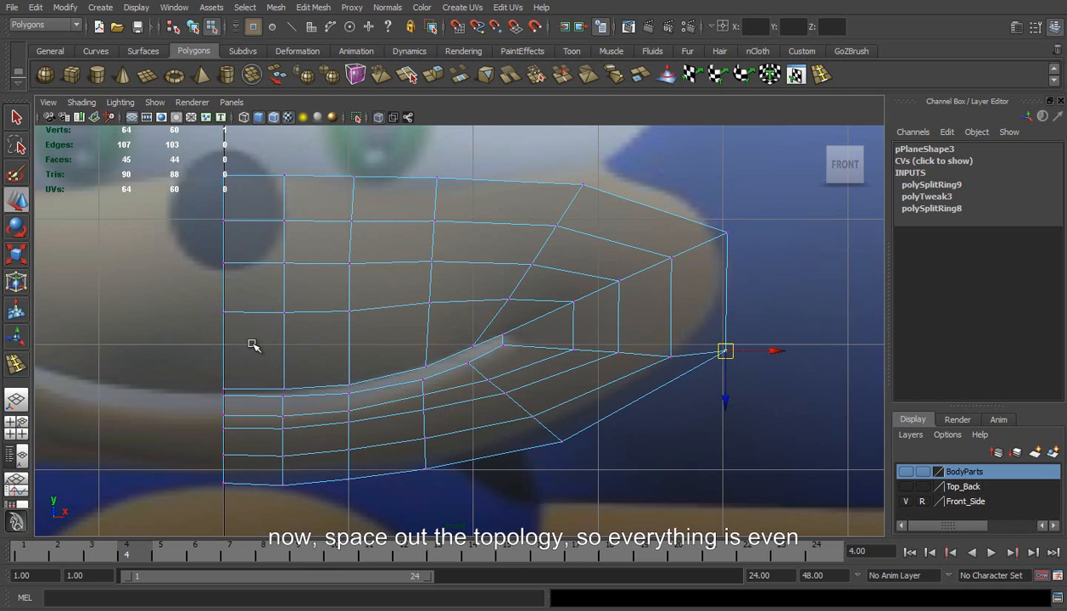
drag(194, 286, 359, 330)
drag(288, 361, 286, 383)
drag(186, 251, 439, 273)
drag(329, 312, 331, 328)
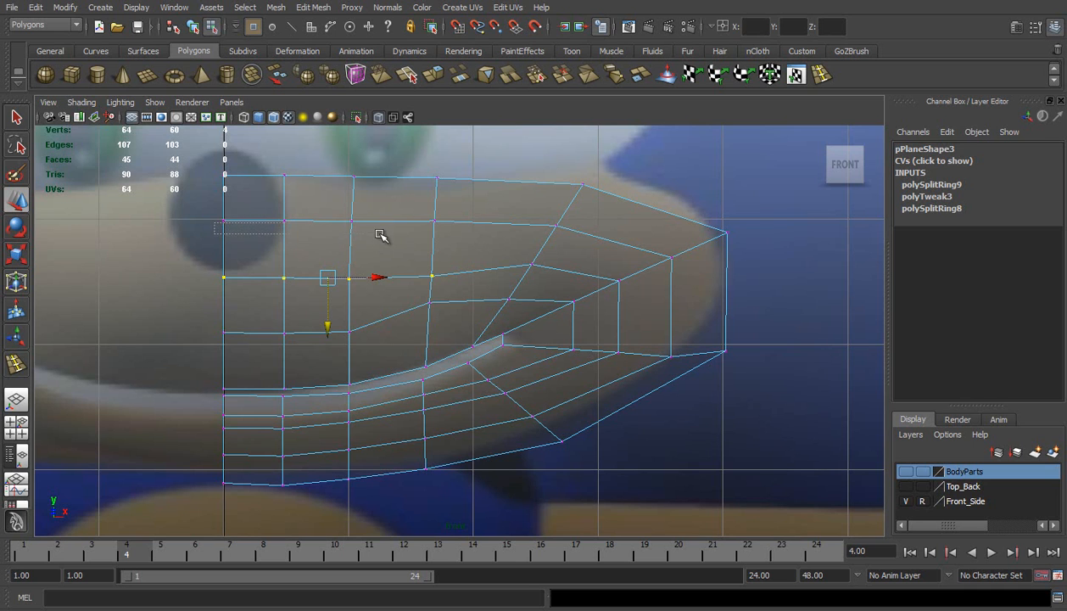
Lower the second row's first five vertices, and bring the first three vertices above the lip closer to the mouth
drag(157, 208, 562, 244)
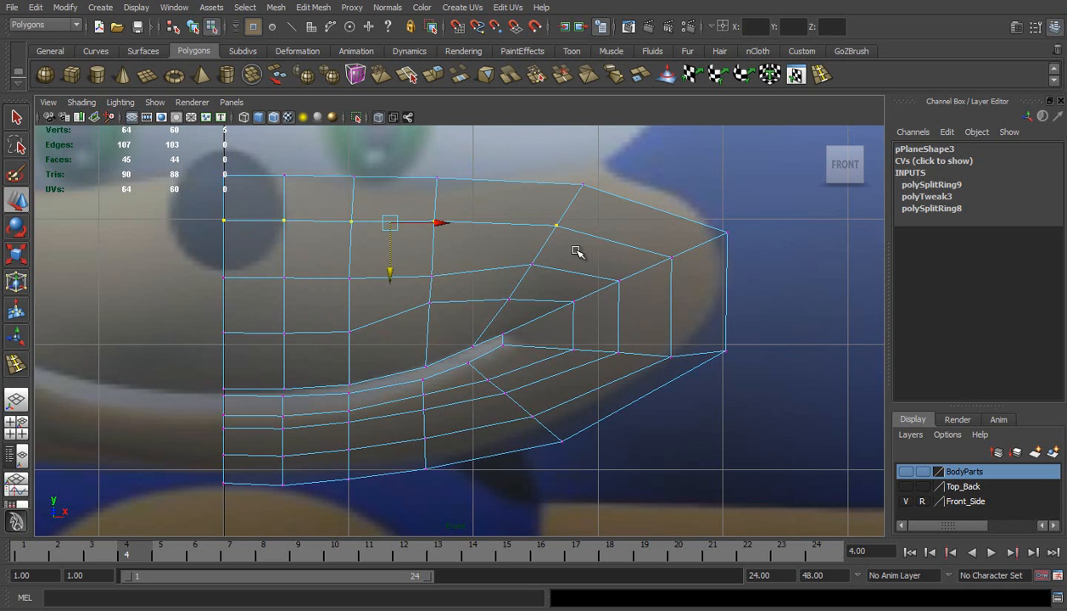
drag(388, 272, 390, 288)
drag(188, 307, 373, 363)
drag(288, 384, 289, 399)
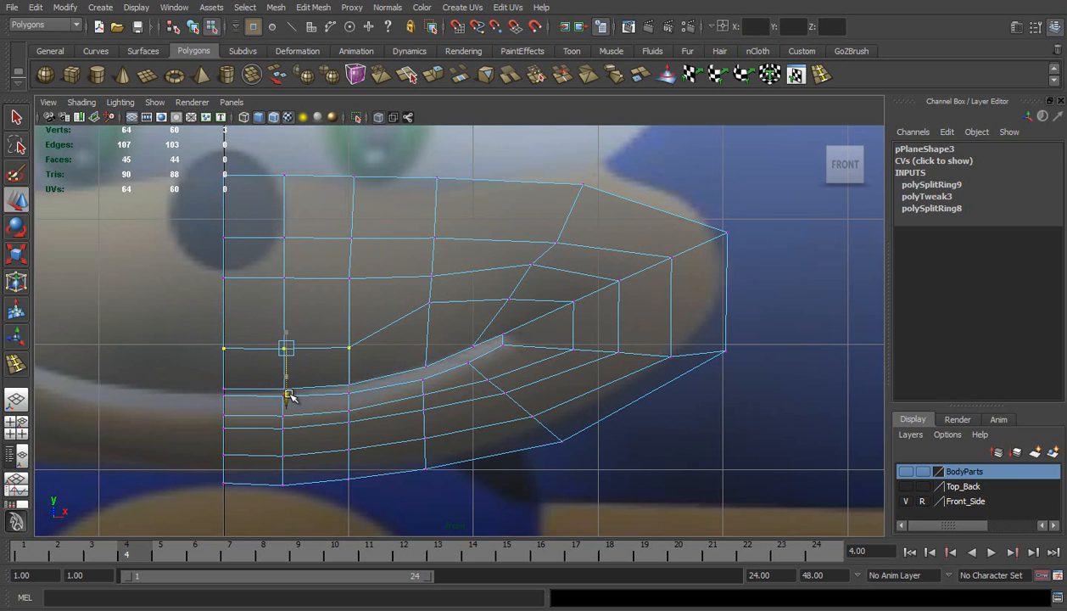
Lower the fourth- and fifth-column vertices of the row above the upper lip, and move the upper mouth-corner vertex outward
click(430, 301)
drag(428, 353, 433, 382)
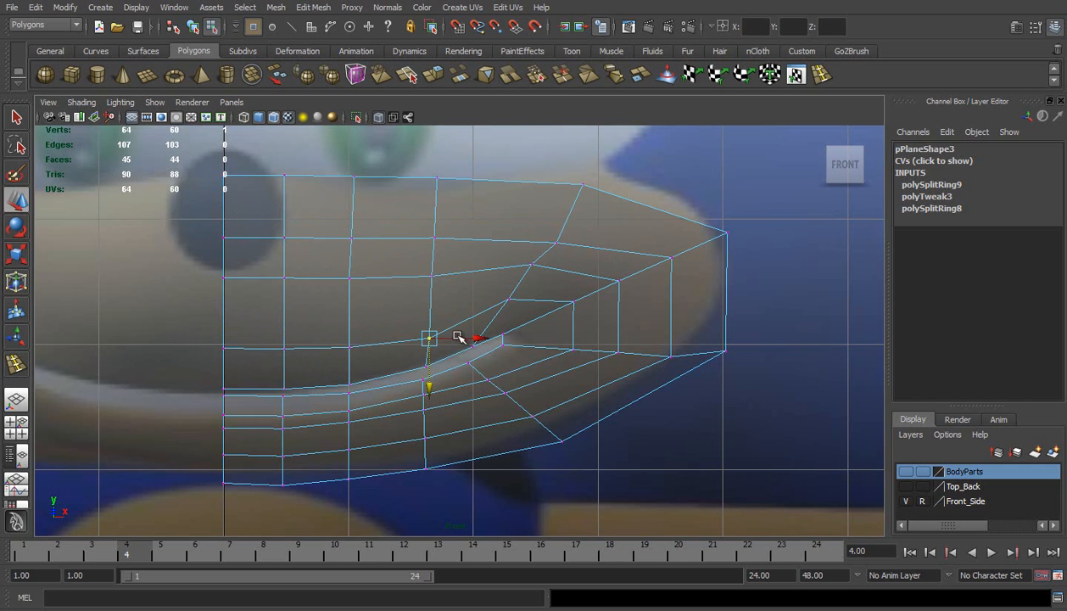
drag(486, 277, 533, 340)
drag(488, 291, 518, 365)
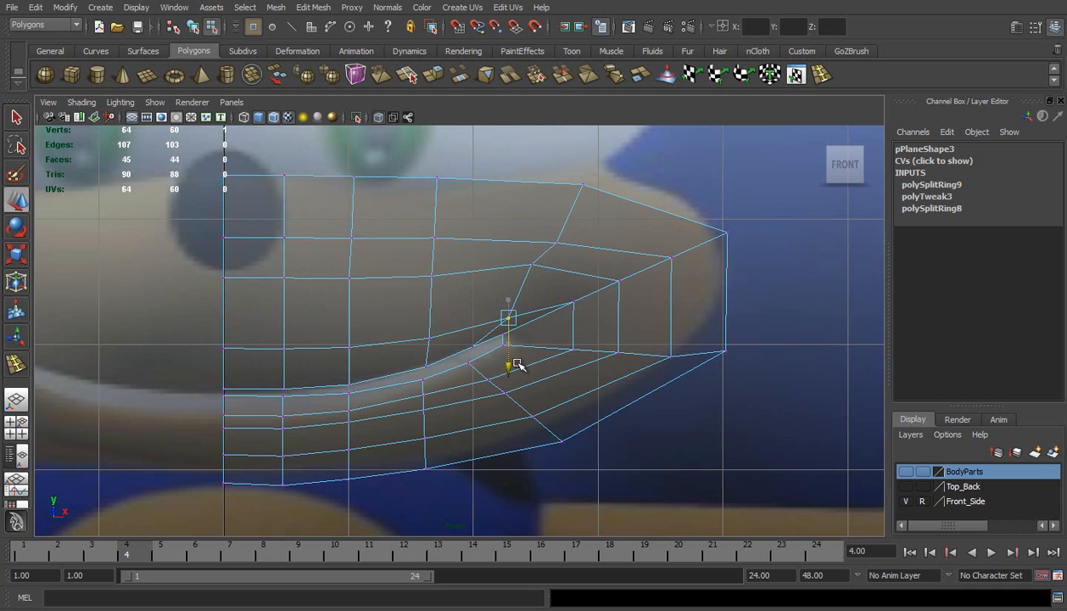
drag(490, 323, 507, 347)
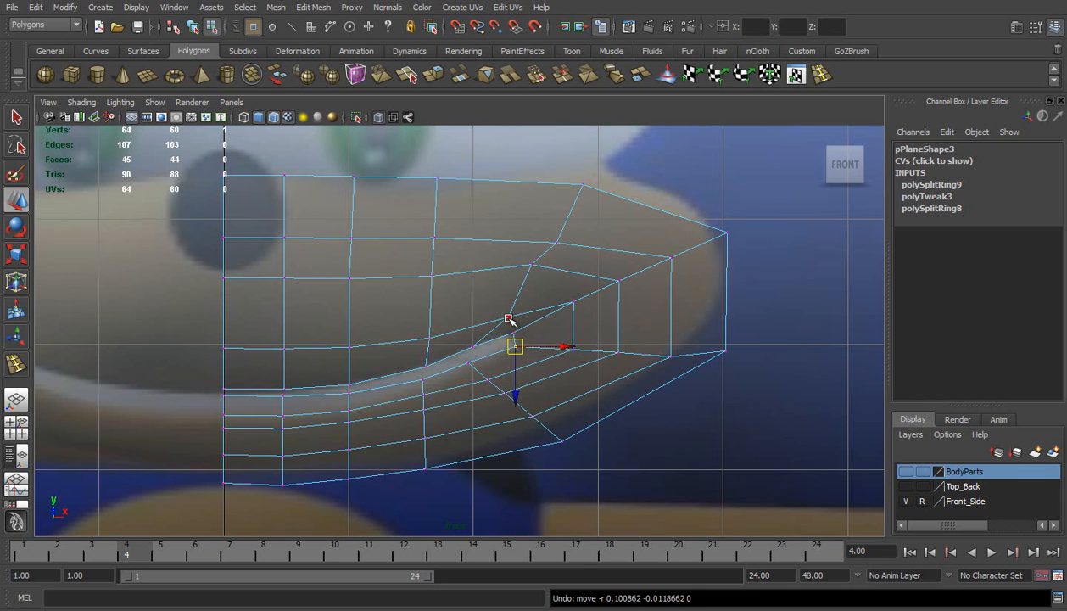
Move the two cheek vertices just outside the mouth corner inward to tighten the loop around it
click(574, 302)
drag(579, 306, 568, 312)
click(568, 350)
mouse_move(570, 349)
mouse_down()
mouse_move(552, 354)
mouse_move(556, 343)
mouse_up()
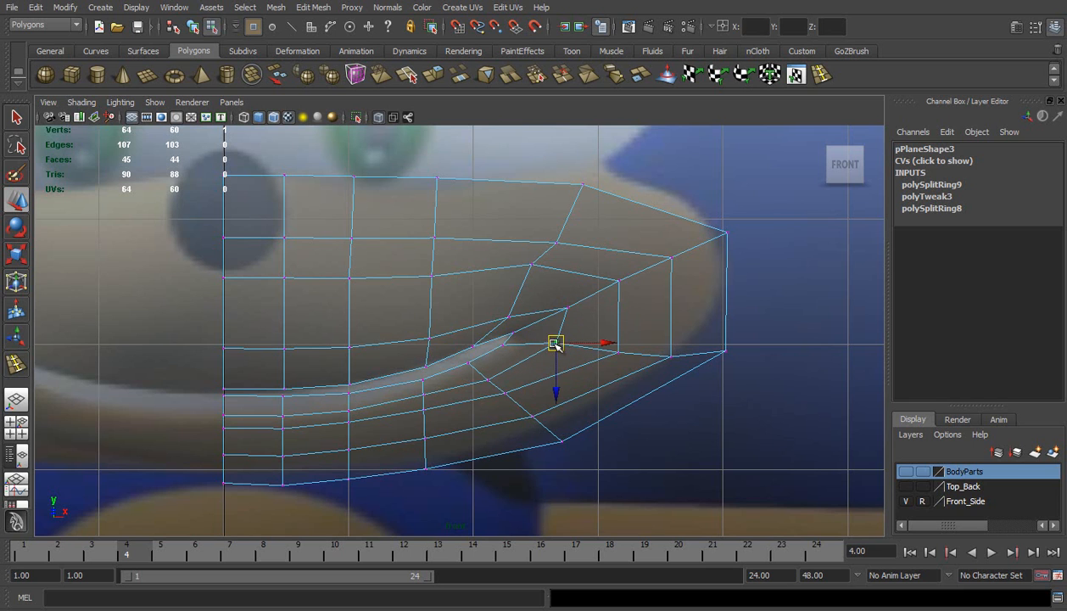
click(566, 308)
drag(616, 307, 607, 311)
Move the middle row's fifth-column vertex outward and down, and slightly lower the two lower-cheek vertices nearest the mouth corner
click(531, 266)
drag(532, 266, 541, 274)
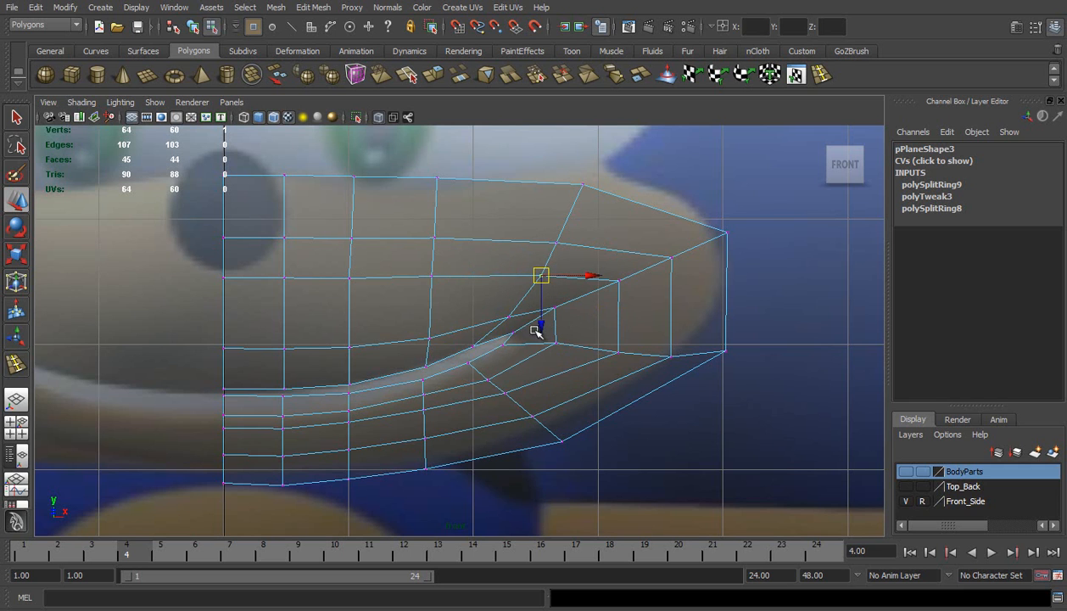
click(562, 352)
drag(560, 395, 558, 402)
drag(618, 349, 653, 351)
drag(617, 400, 617, 398)
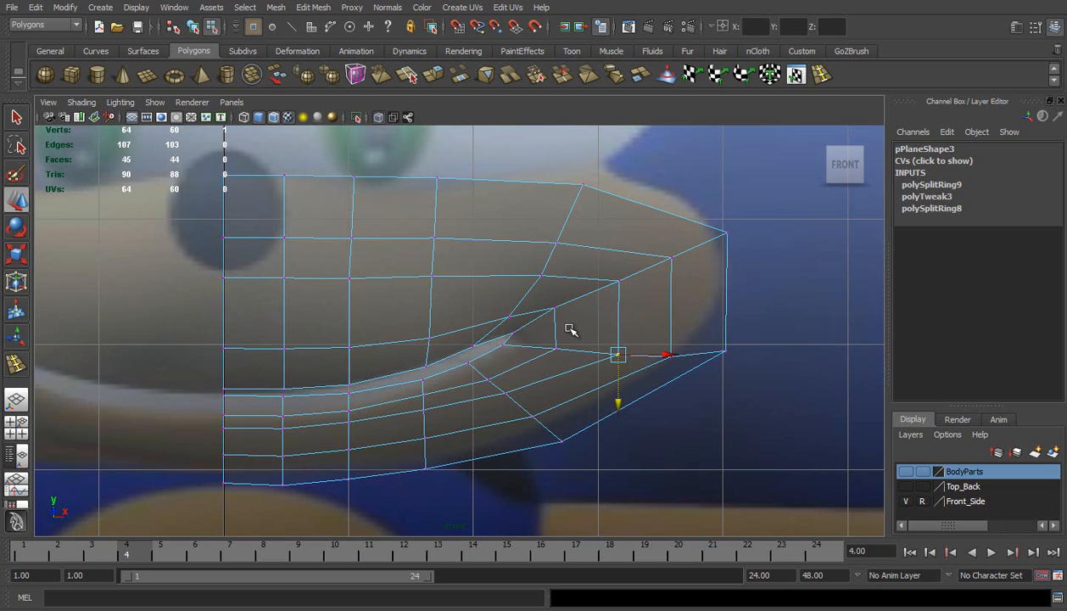
Lower the middle row's first four vertices to space the rows evenly, and nudge its fifth vertex down
drag(186, 261, 519, 311)
click(330, 331)
key(ctrl+z)
drag(331, 331, 333, 343)
click(543, 280)
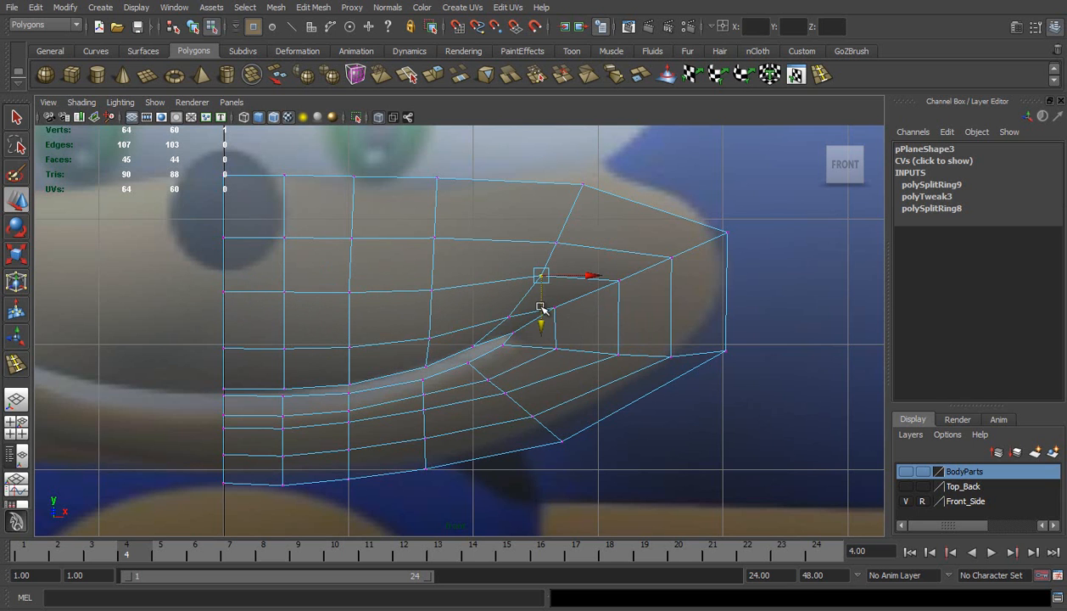
Move the fourth column's upper three vertices outward, shifting the top one the most, to even out the column spacing
click(437, 177)
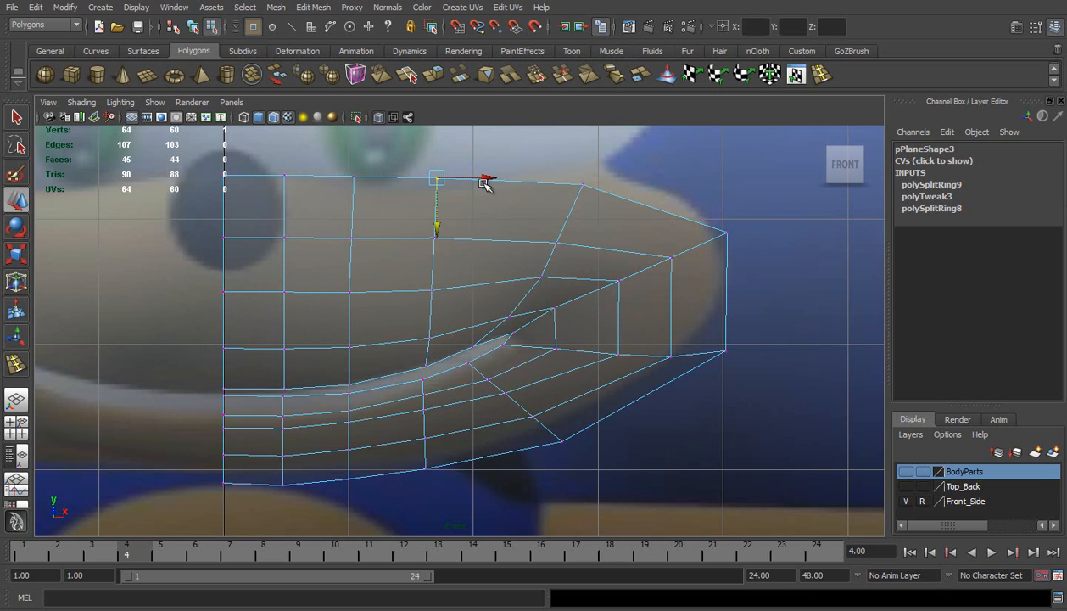
drag(489, 176, 518, 175)
click(436, 236)
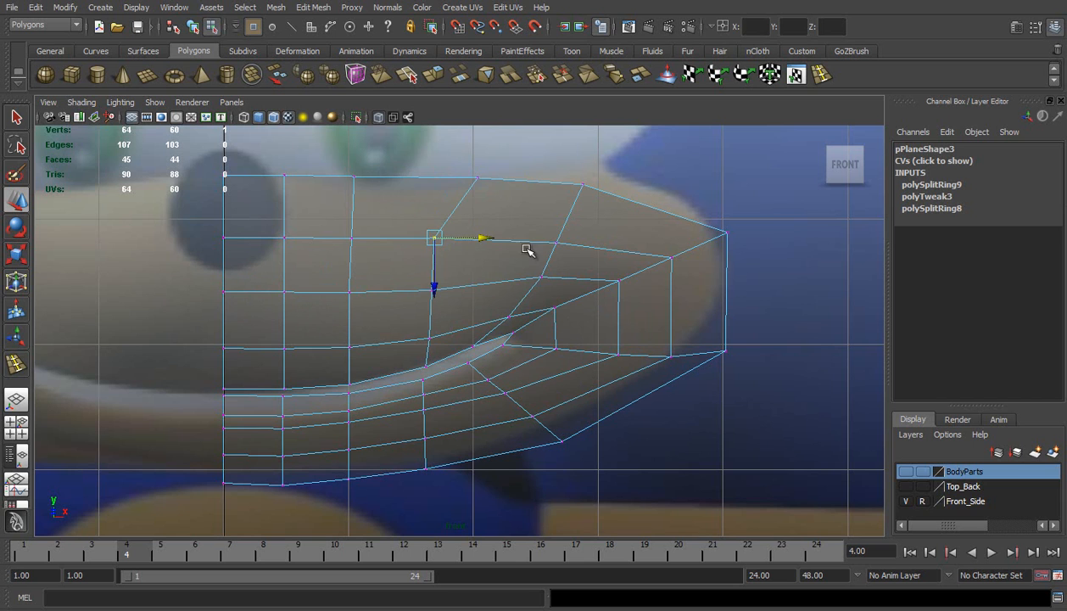
drag(483, 238, 501, 243)
drag(416, 268, 485, 289)
Fan the upper three vertices of the third and second columns outward, with the largest shift along the top border
drag(332, 161, 434, 177)
drag(364, 284, 407, 289)
click(283, 176)
drag(324, 176, 339, 177)
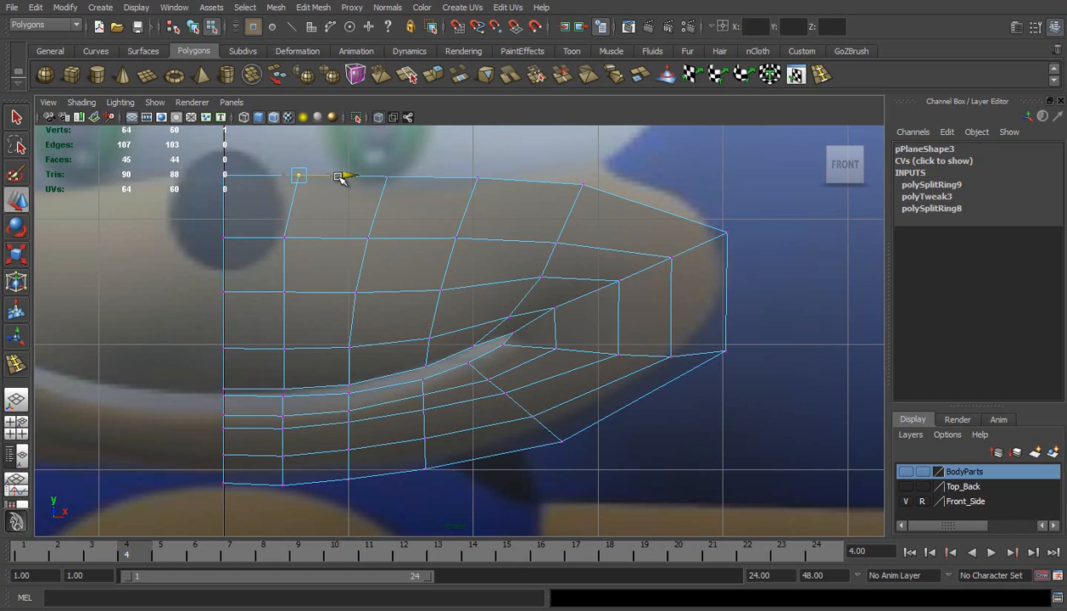
click(284, 237)
drag(333, 238, 347, 237)
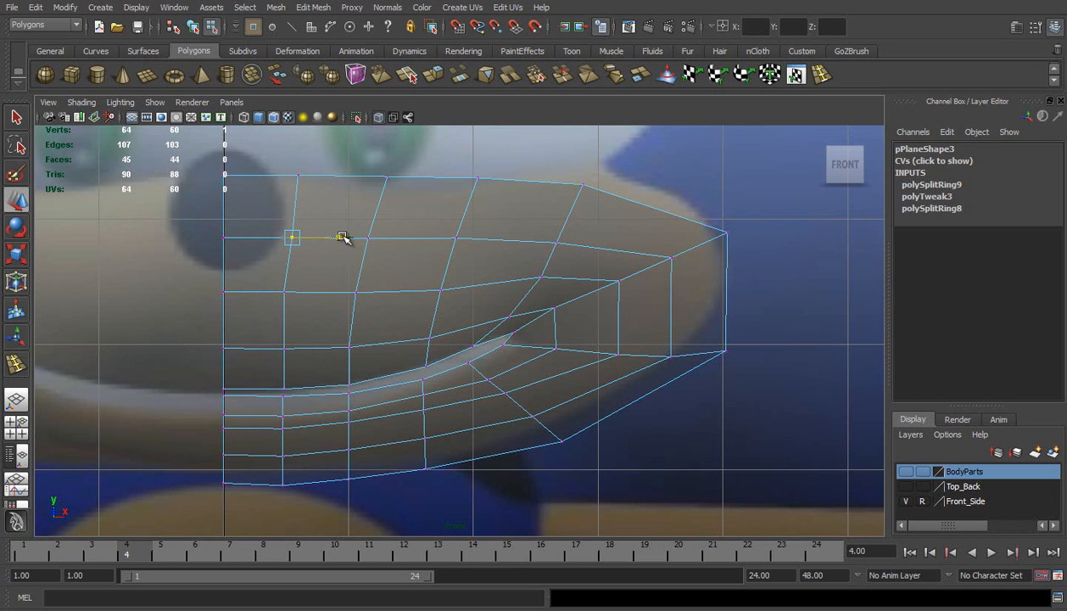
click(284, 292)
drag(331, 292, 337, 291)
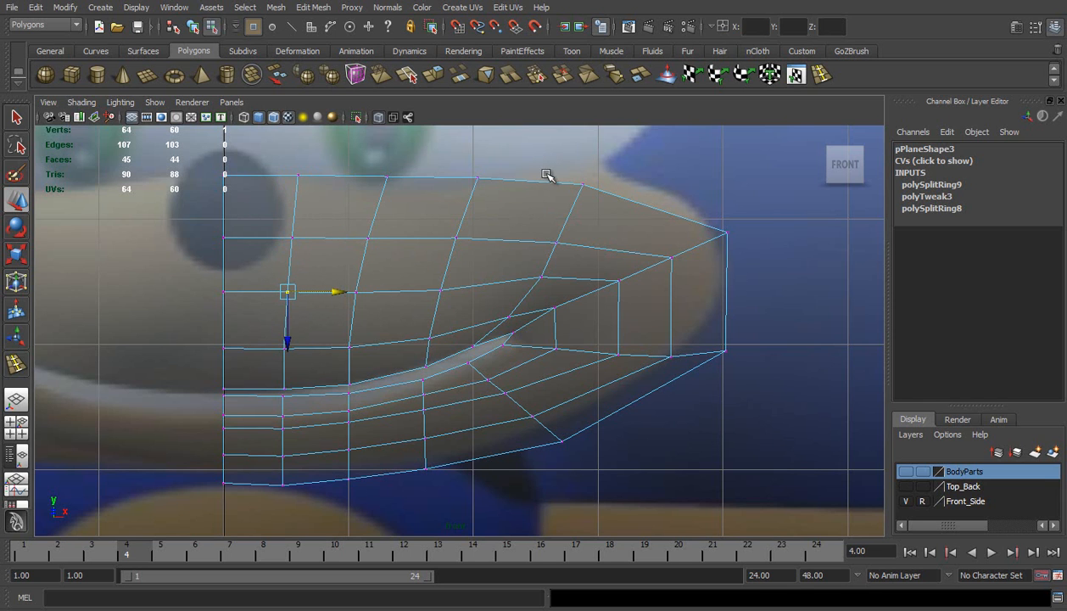
Pull the cheek's two outermost corner vertices inward onto the reference outline, and move the next pair slightly inward
drag(687, 212, 707, 231)
mouse_move(715, 340)
mouse_down()
mouse_move(734, 357)
mouse_move(707, 359)
mouse_up()
drag(650, 243, 678, 370)
drag(720, 308, 714, 308)
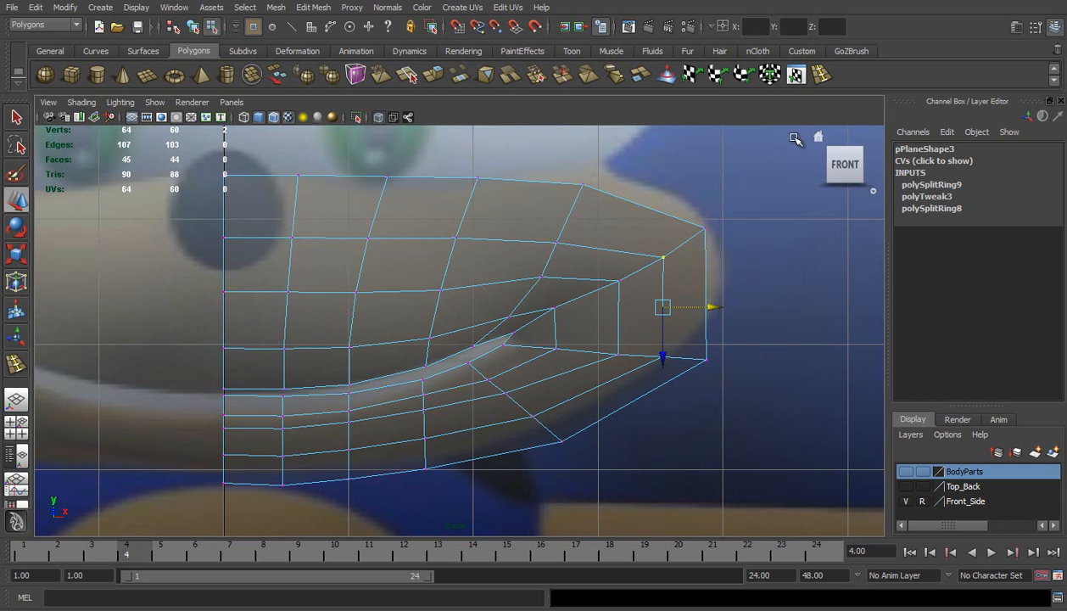
Insert an edge loop across the cheek from the mouth corner to the outer border, and move it outward and slightly up
click(819, 76)
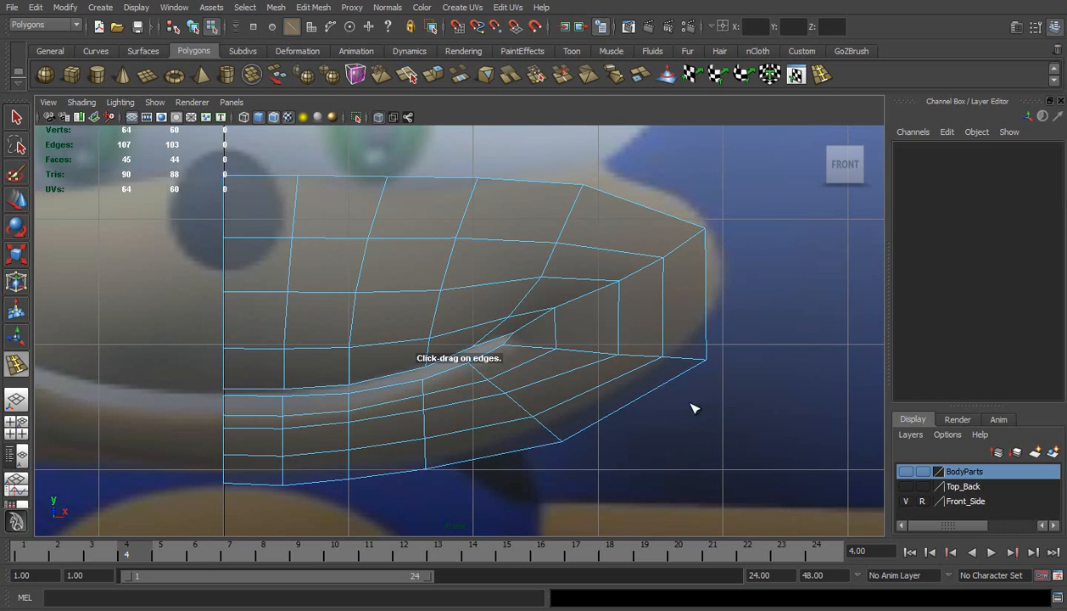
click(619, 322)
key(w)
drag(658, 327, 668, 326)
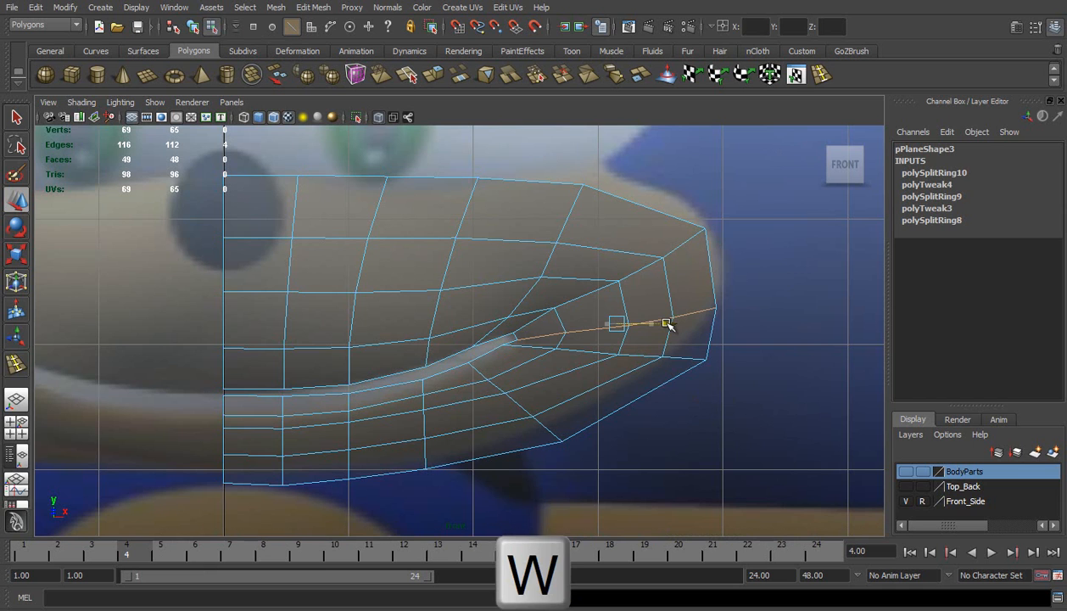
key(r)
drag(622, 321, 629, 323)
Move the three outer vertices of the diagonal row above the new cheek loop inward and up
right_drag(667, 221, 606, 213)
click(696, 215)
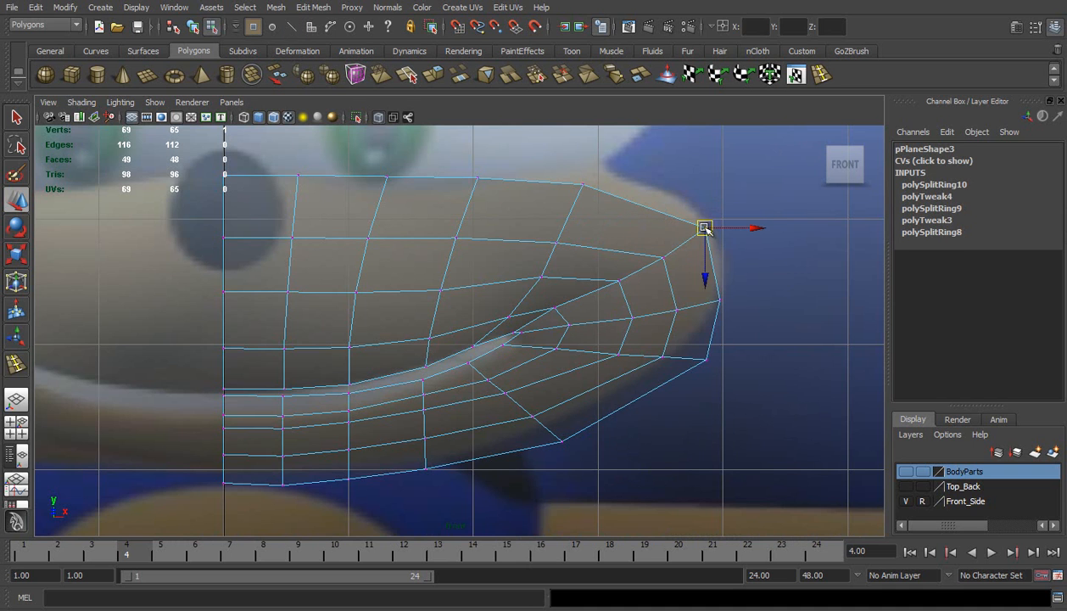
drag(697, 215, 690, 216)
click(663, 258)
drag(663, 257, 612, 278)
click(620, 278)
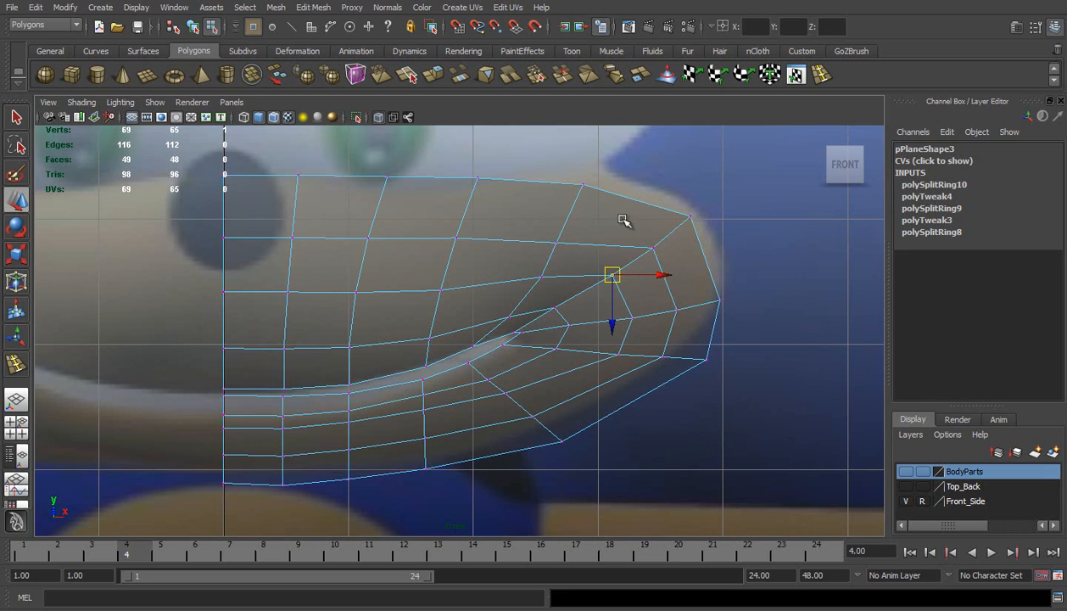
Pull the cheek's outer border vertices inward, and shift the cheek loop's interior vertices inward and up to match
click(690, 218)
drag(690, 217, 676, 218)
click(705, 357)
drag(706, 358, 690, 357)
click(718, 299)
mouse_move(719, 299)
mouse_down()
mouse_move(689, 329)
mouse_move(671, 303)
mouse_move(640, 341)
mouse_move(626, 313)
mouse_up()
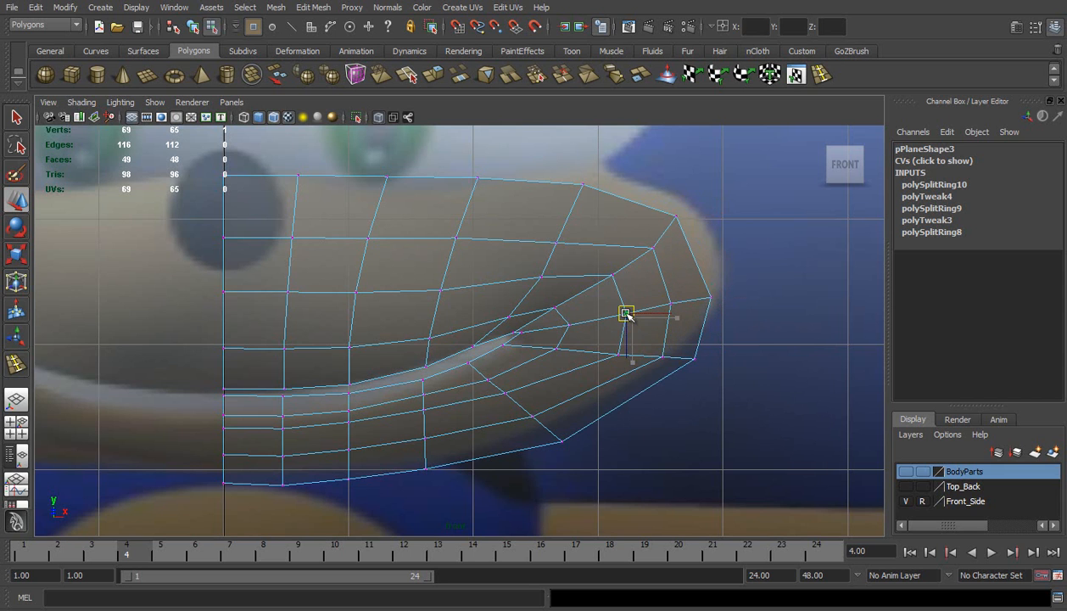
Adjust the vertices at the mouth corner, extending its tip slightly outward
click(514, 334)
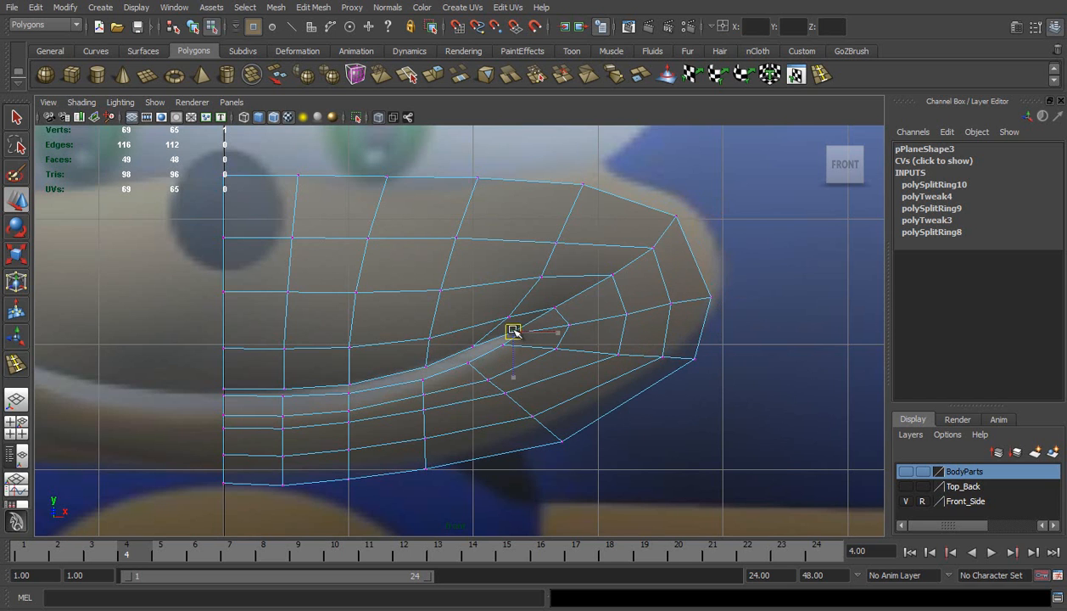
mouse_move(514, 334)
mouse_down()
mouse_move(504, 352)
mouse_move(528, 333)
mouse_up()
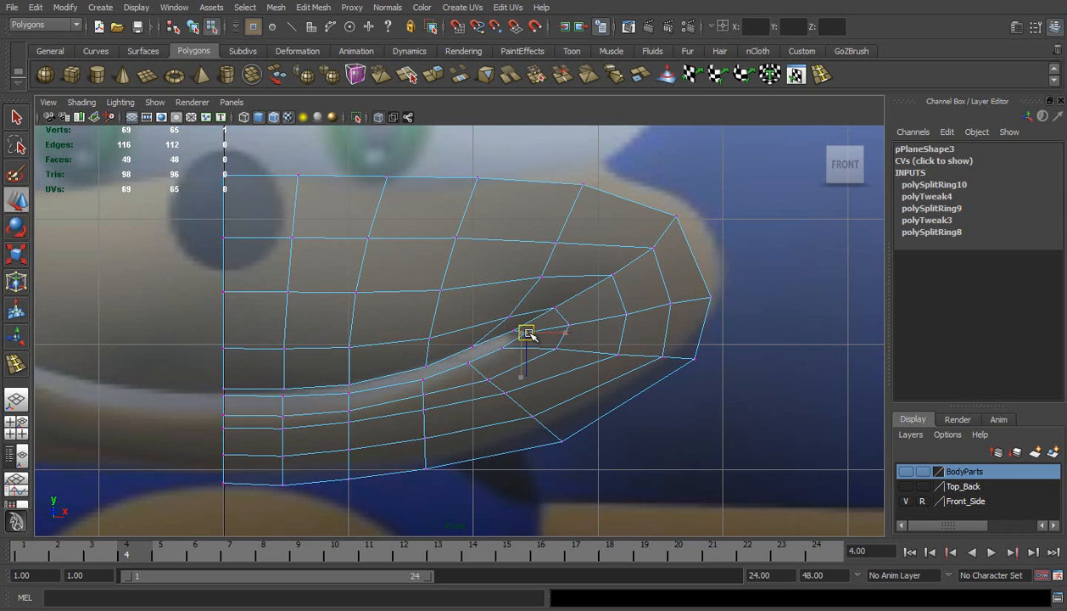
click(708, 436)
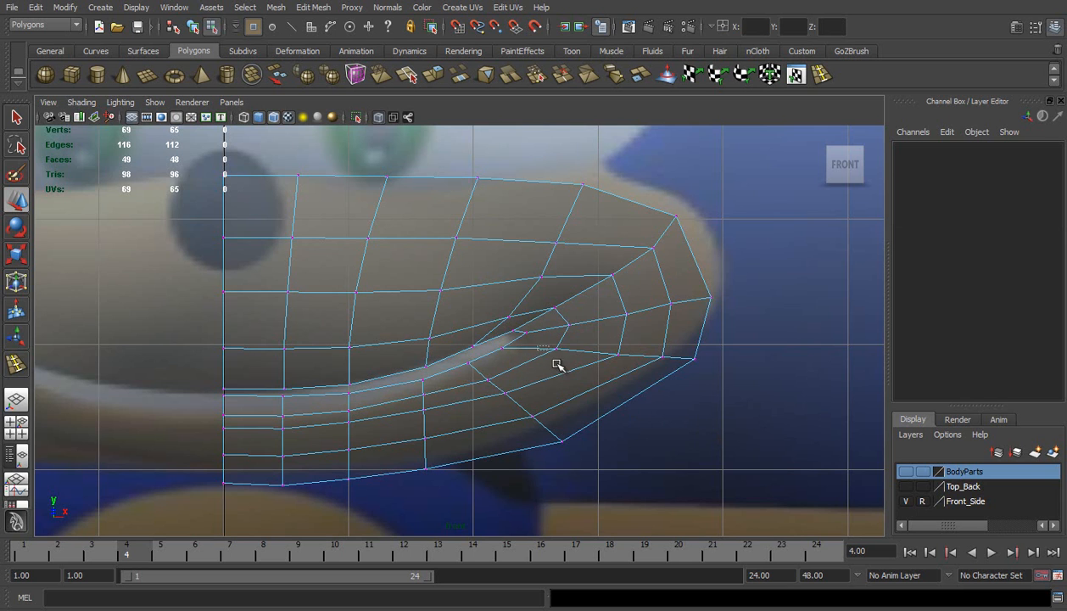
Move the four vertices of the row below the cheek loop inward and down to follow the lower cheek contour
click(547, 350)
drag(553, 350, 673, 367)
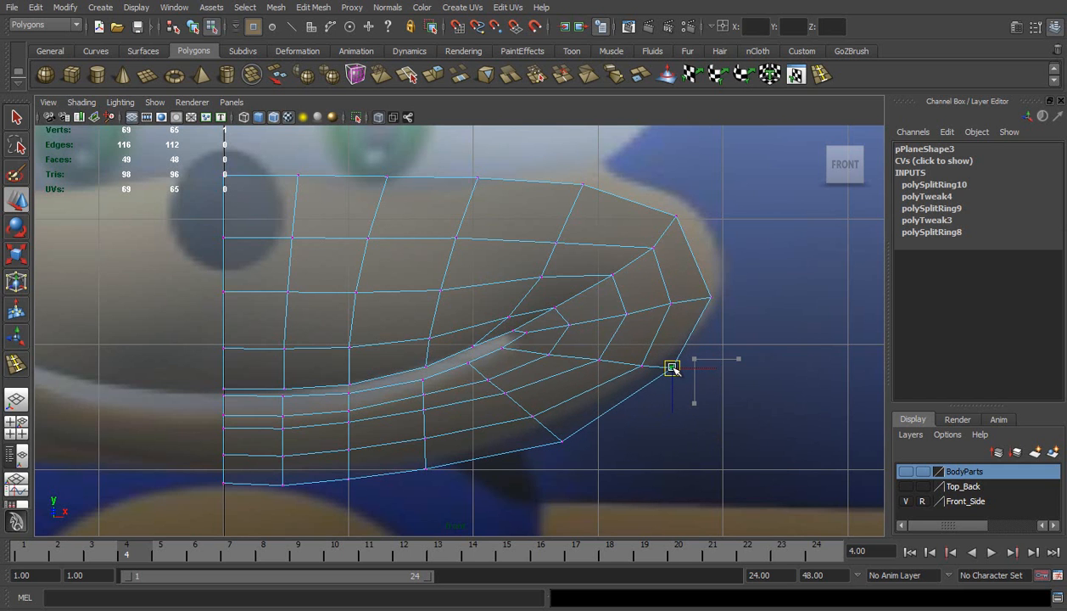
click(688, 361)
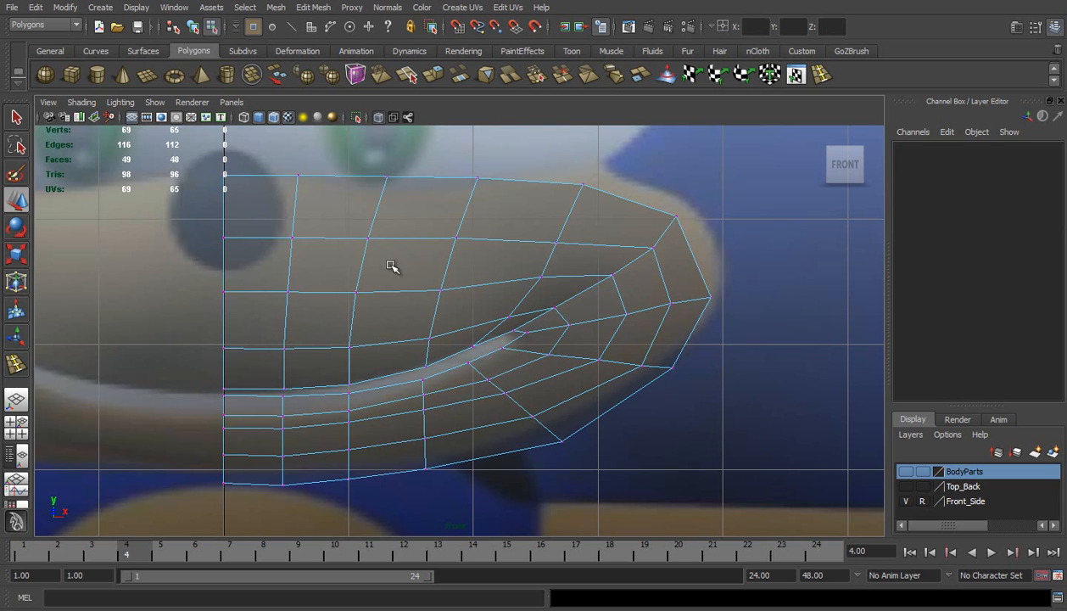
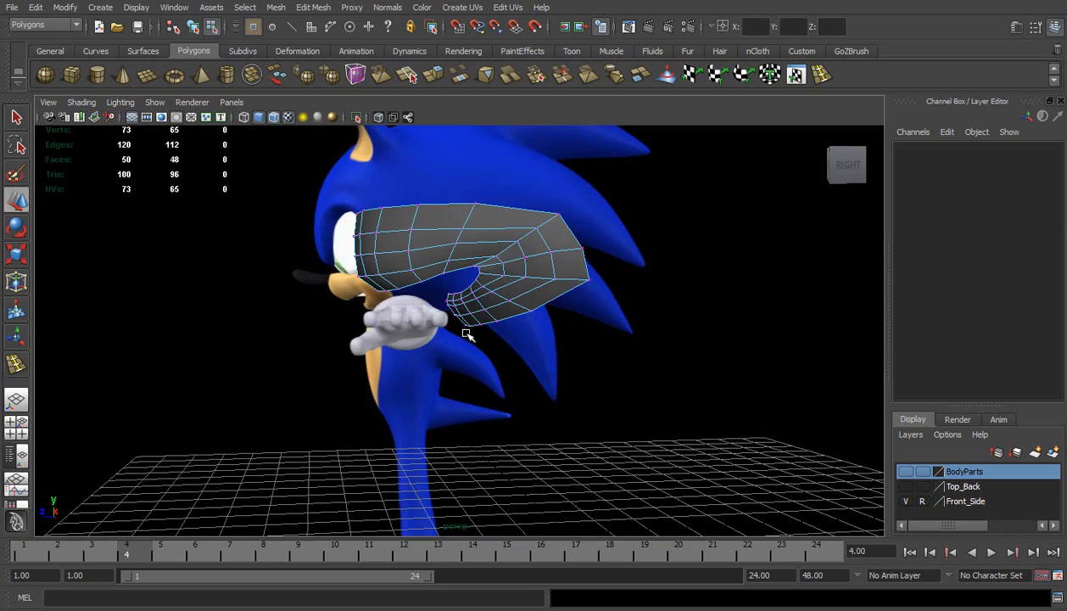
Inspect the half-muzzle mesh from several perspective angles to judge the edge flow and vertex spacing
alt+drag(510, 245, 487, 259)
right_drag(506, 244, 551, 235)
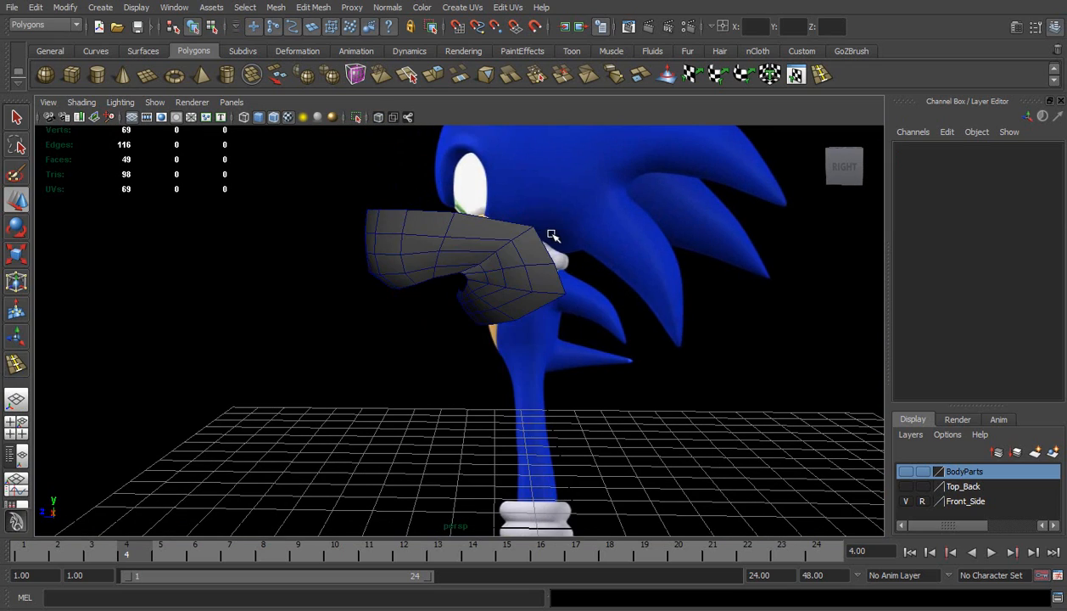
alt+drag(475, 266, 631, 167)
alt+drag(453, 231, 540, 264)
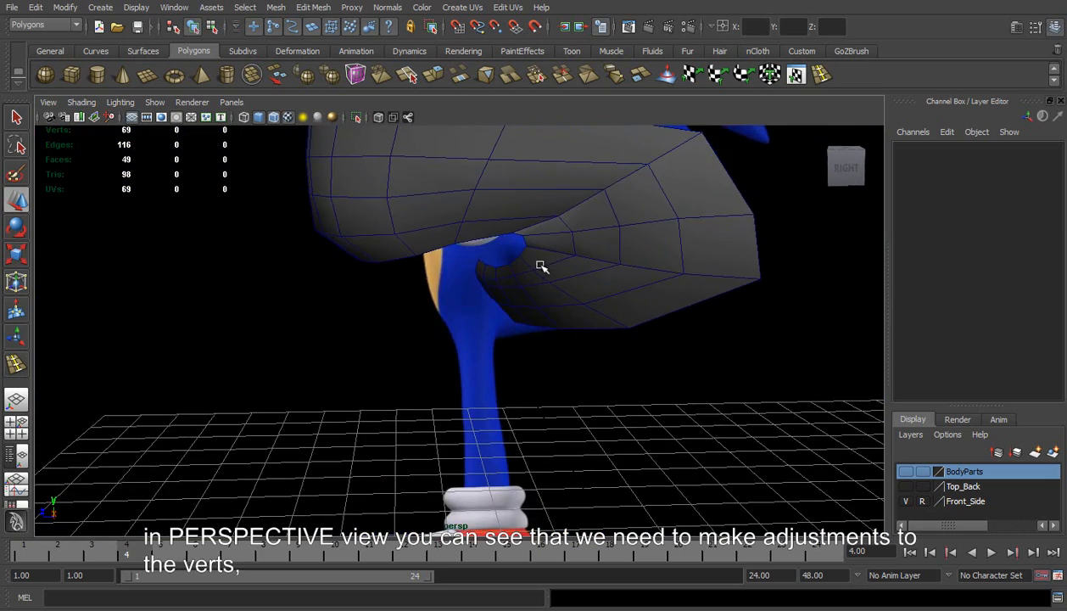
click(540, 265)
alt+middle_drag(540, 264, 493, 283)
alt+drag(493, 283, 441, 229)
right_drag(370, 227, 354, 227)
alt+drag(355, 227, 474, 289)
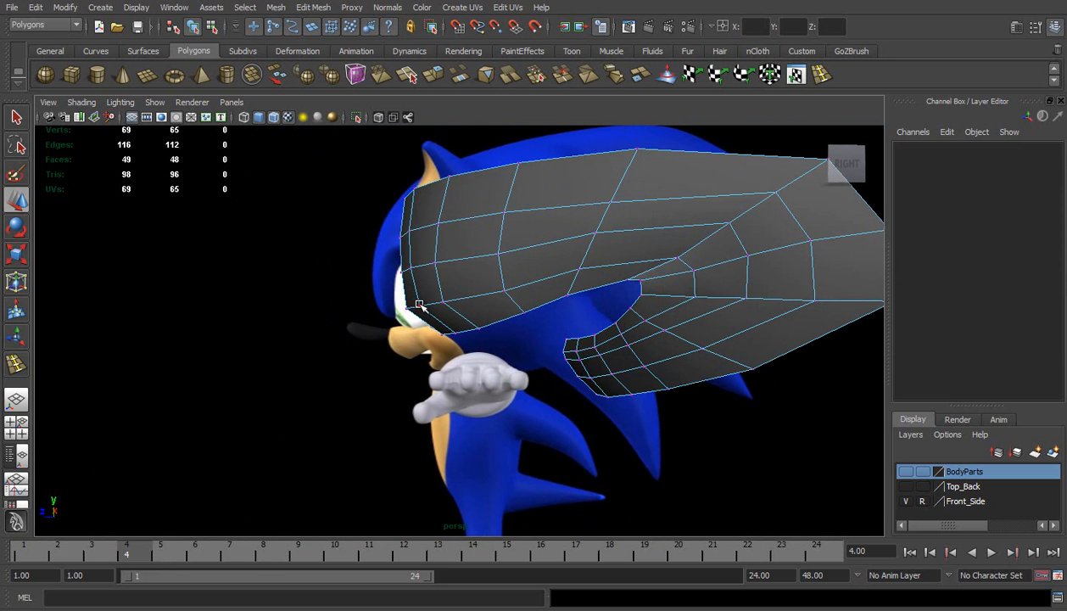
In the side view, shift the pair of lower vertices on the muzzle's front edge to follow the reference outline
click(418, 304)
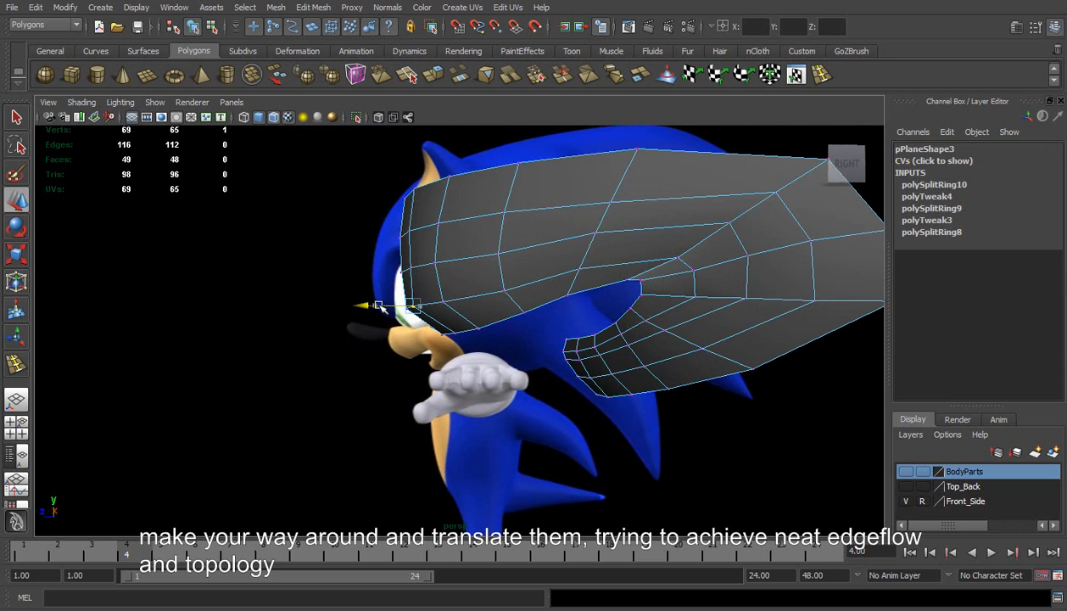
mouse_move(477, 329)
mouse_down()
mouse_move(441, 327)
mouse_move(345, 279)
mouse_move(452, 279)
mouse_move(564, 222)
mouse_move(336, 404)
mouse_move(241, 431)
mouse_move(260, 439)
mouse_move(329, 426)
mouse_move(512, 315)
mouse_move(377, 240)
mouse_move(393, 317)
mouse_move(383, 222)
mouse_move(396, 372)
mouse_move(495, 350)
mouse_move(462, 332)
mouse_move(524, 316)
mouse_up()
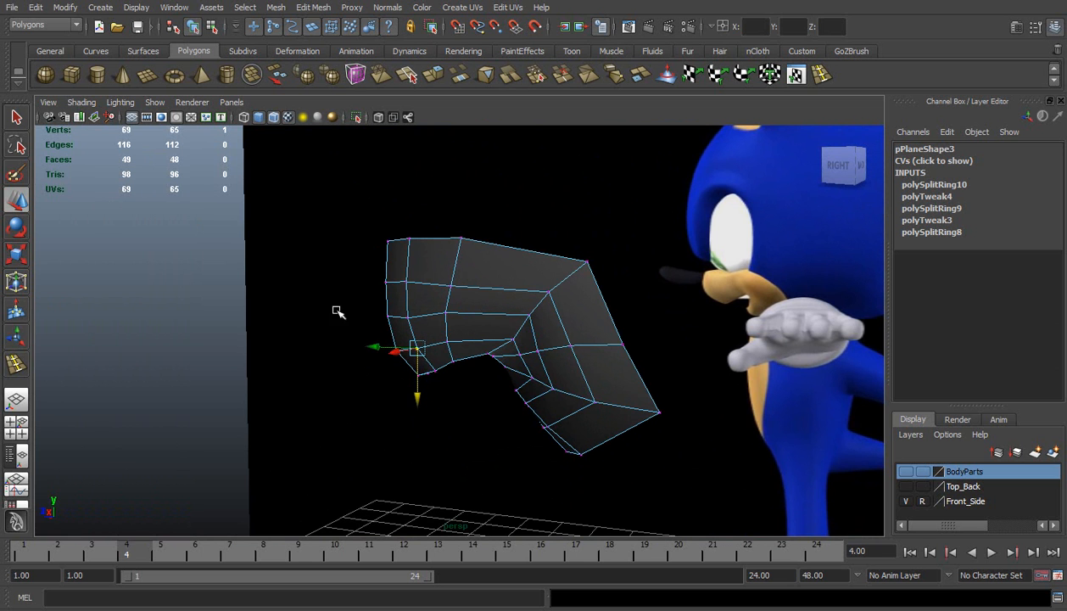
click(24, 425)
key(space)
alt+middle_drag(305, 315, 438, 325)
scroll(407, 333, up, 4)
drag(385, 323, 423, 352)
drag(354, 341, 367, 342)
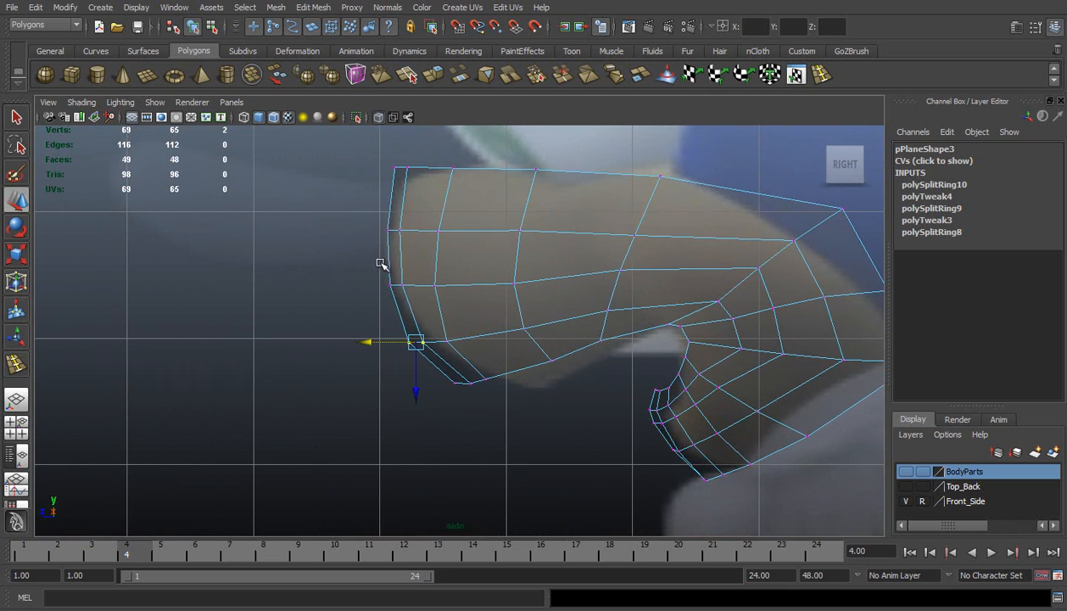
Round the upper front edge by shifting its top two vertex pairs back, and slightly raise the neighbouring second-row vertices
drag(428, 198, 363, 170)
drag(368, 222, 397, 273)
drag(430, 200, 534, 242)
mouse_move(481, 280)
mouse_down()
mouse_move(484, 268)
mouse_move(495, 278)
mouse_up()
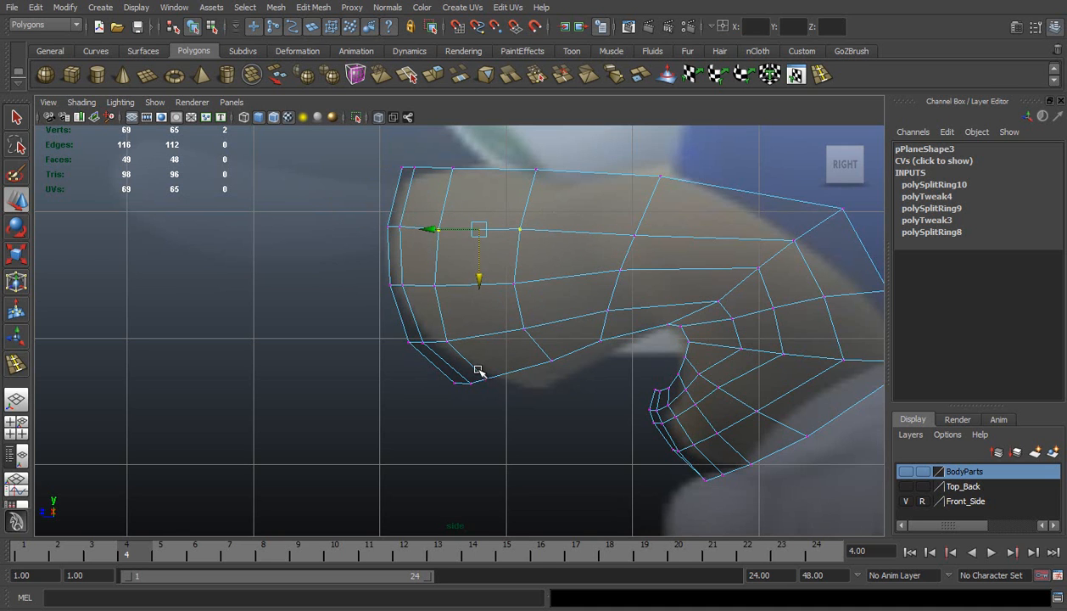
Nudge the interior vertex below the mouth corner back, and move the chin's lowest front vertex slightly forward
alt+middle_drag(570, 362, 388, 295)
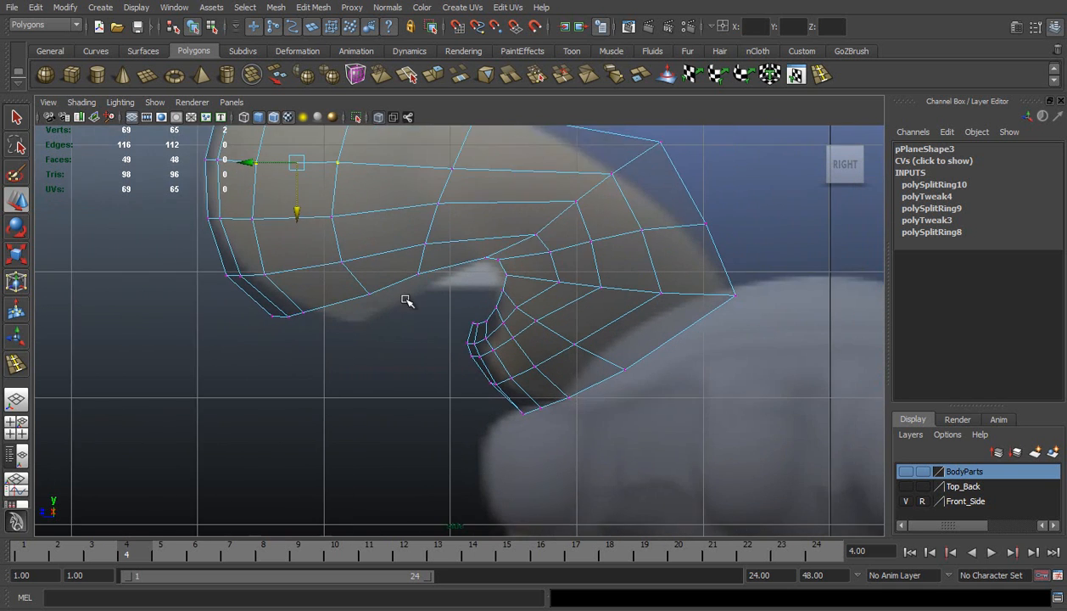
alt+right_drag(397, 298, 489, 322)
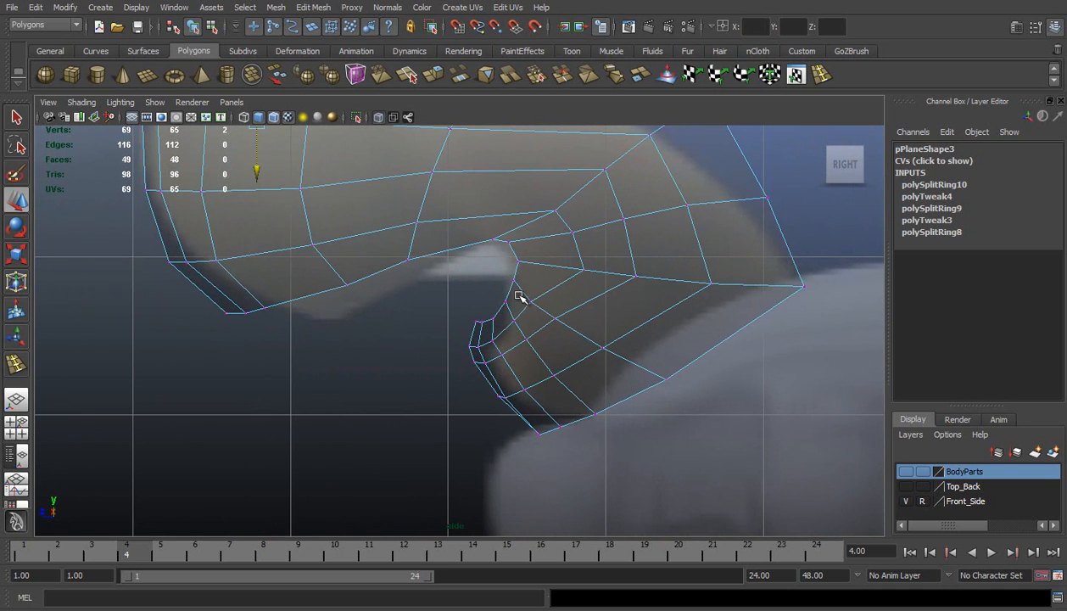
click(531, 301)
drag(531, 302, 534, 304)
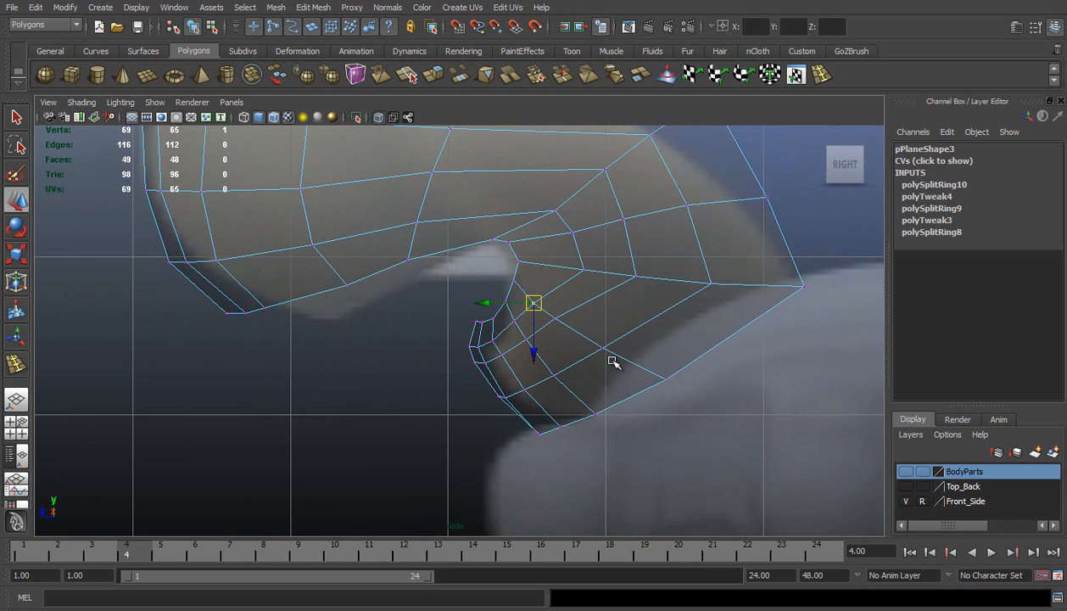
click(536, 431)
drag(540, 434, 537, 436)
click(504, 397)
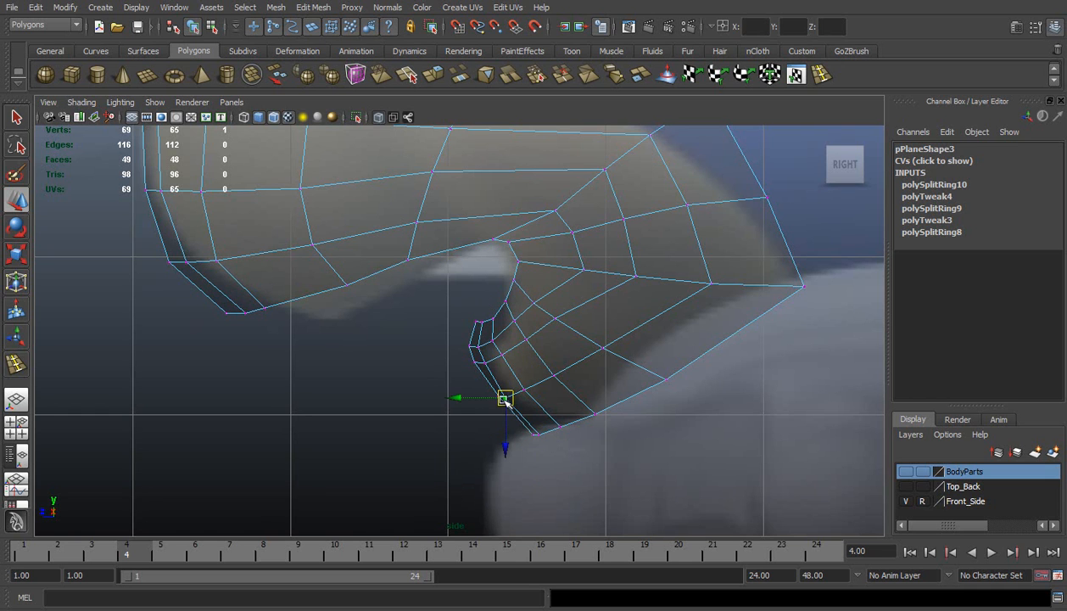
mouse_move(505, 402)
mouse_down()
mouse_move(473, 398)
mouse_move(487, 410)
mouse_up()
key(ctrl+z)
key(ctrl+z)
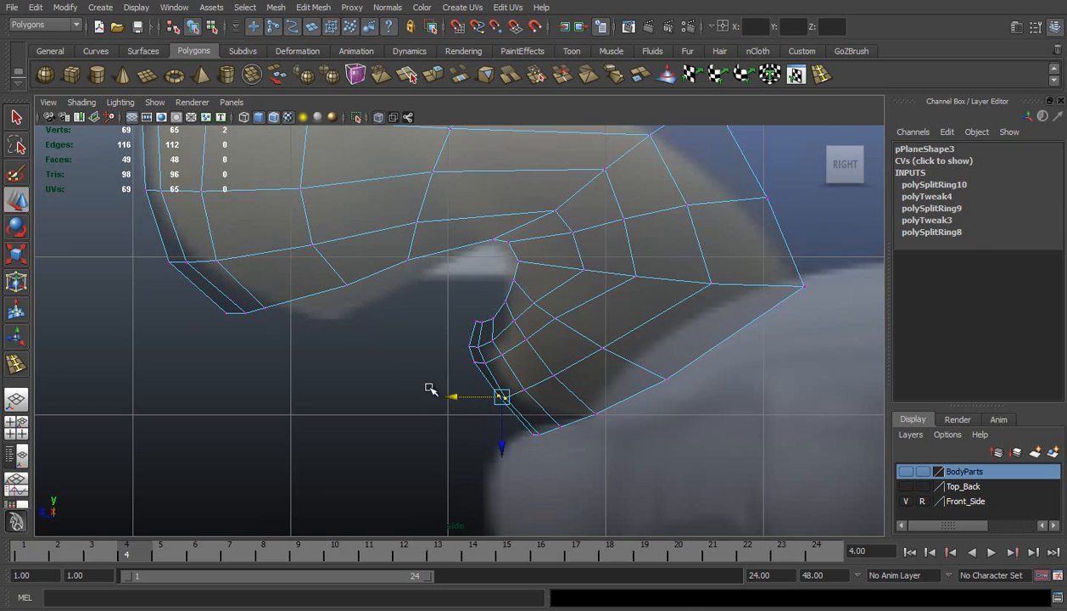
Move the front-edge vertices of the chin and lower lip slightly forward to round their profile
click(405, 373)
drag(460, 371, 453, 399)
drag(453, 310, 478, 333)
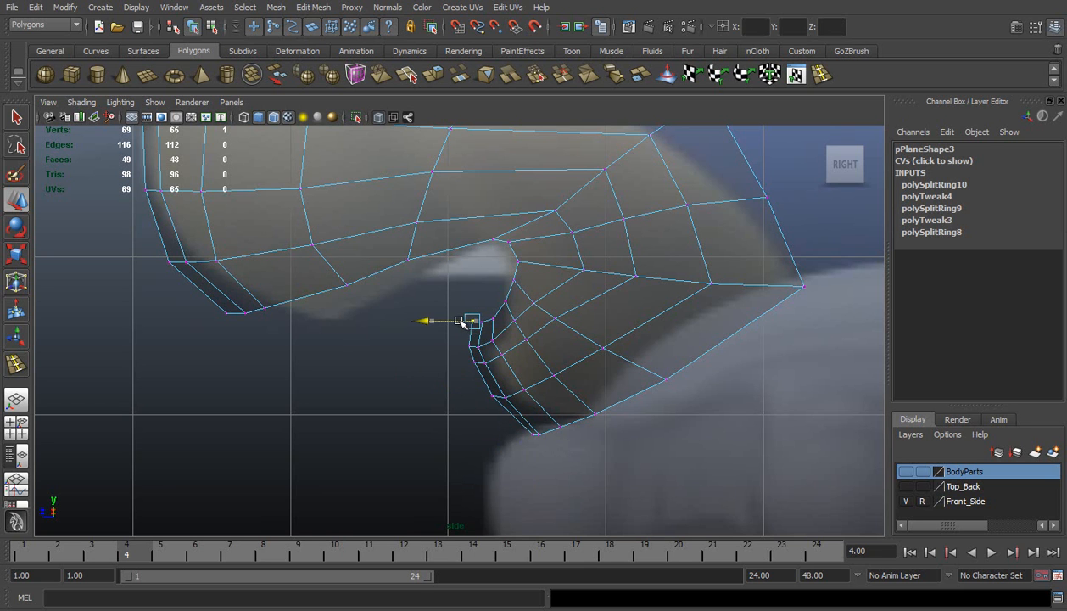
click(441, 351)
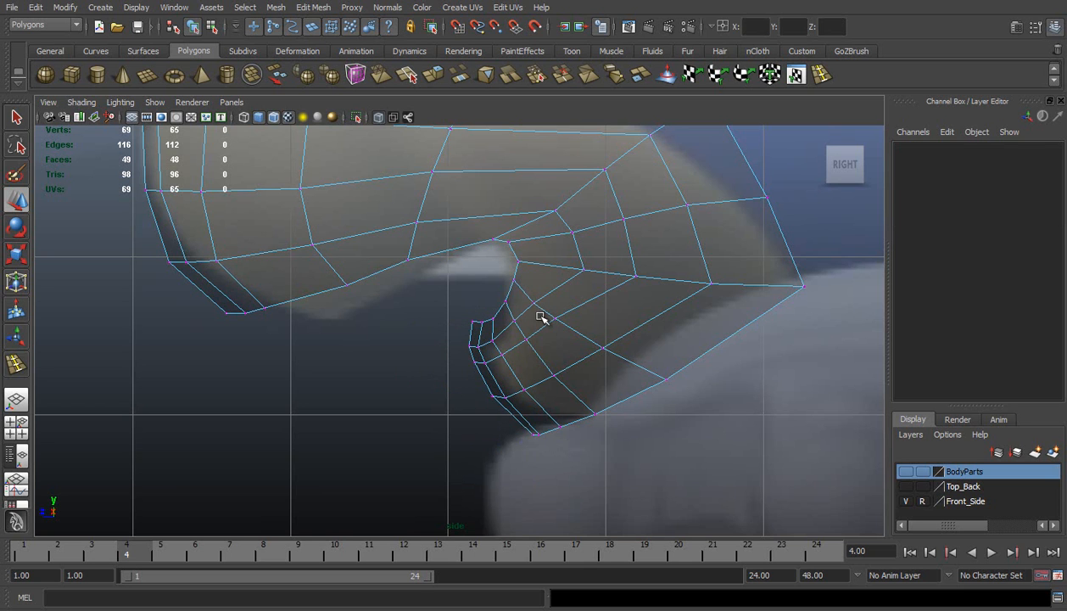
Move the lower lip's interior vertices below the mouth corner down and back to even out their spacing
drag(538, 310, 502, 357)
click(460, 432)
drag(503, 314, 524, 335)
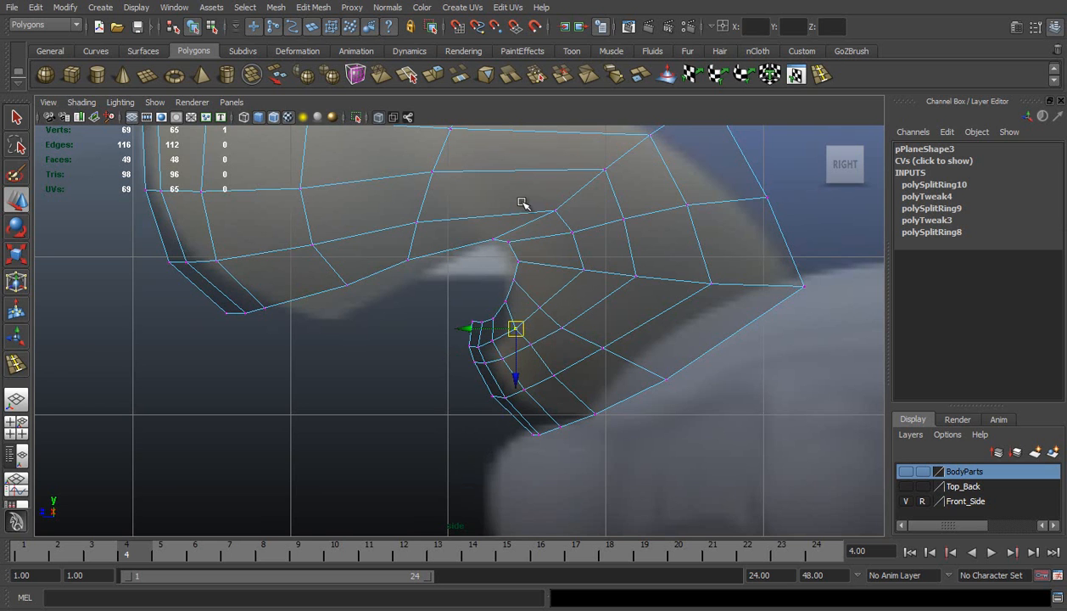
Move the diagonal row's first interior vertex above the mouth corner slightly forward and up
click(555, 212)
drag(555, 212, 521, 206)
key(ctrl+z)
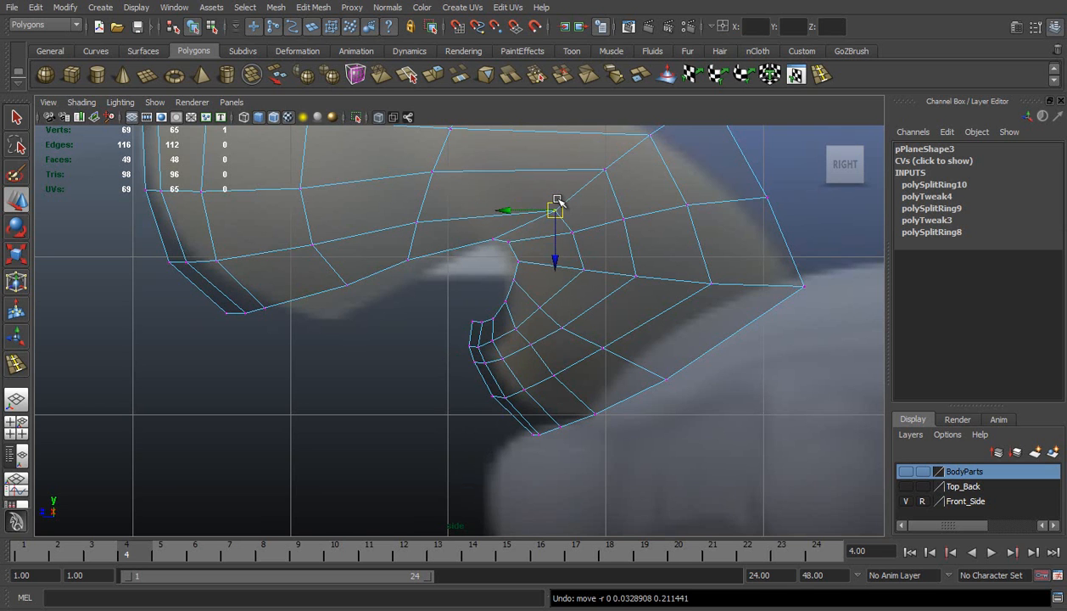
drag(553, 207, 545, 200)
Move the diagonal row's upper border vertex inward and lower its neighbouring interior vertex to follow the cheek contour
click(605, 174)
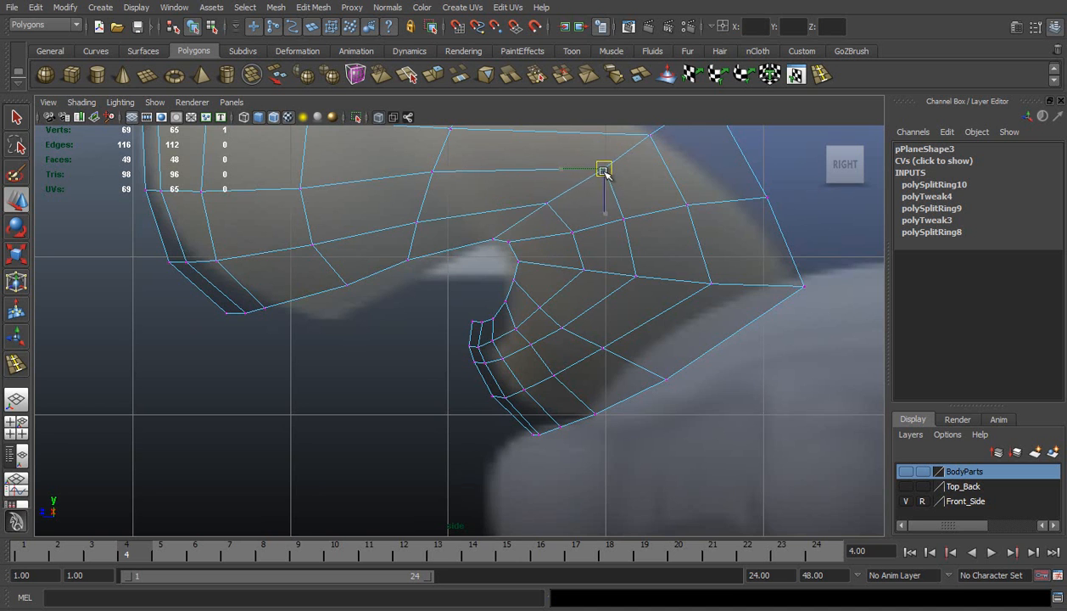
scroll(562, 226, down, 3)
alt+middle_drag(542, 282, 552, 332)
scroll(553, 332, up, 1)
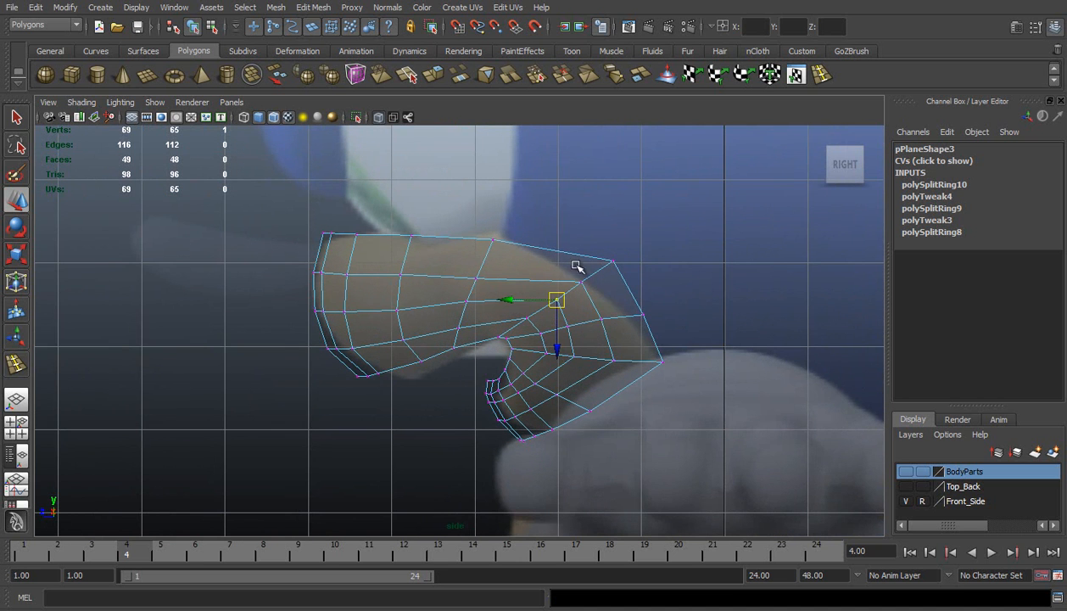
click(581, 281)
click(612, 260)
drag(612, 260, 582, 279)
click(582, 287)
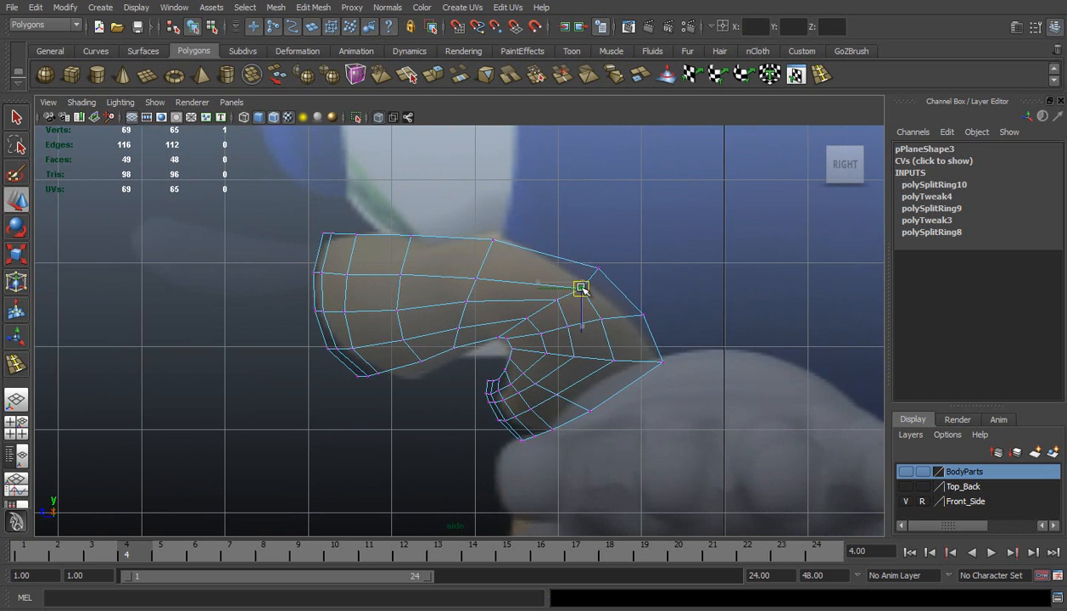
Refine the upper cheek corner, and pull the rearmost border vertex and its interior neighbour inward
click(607, 361)
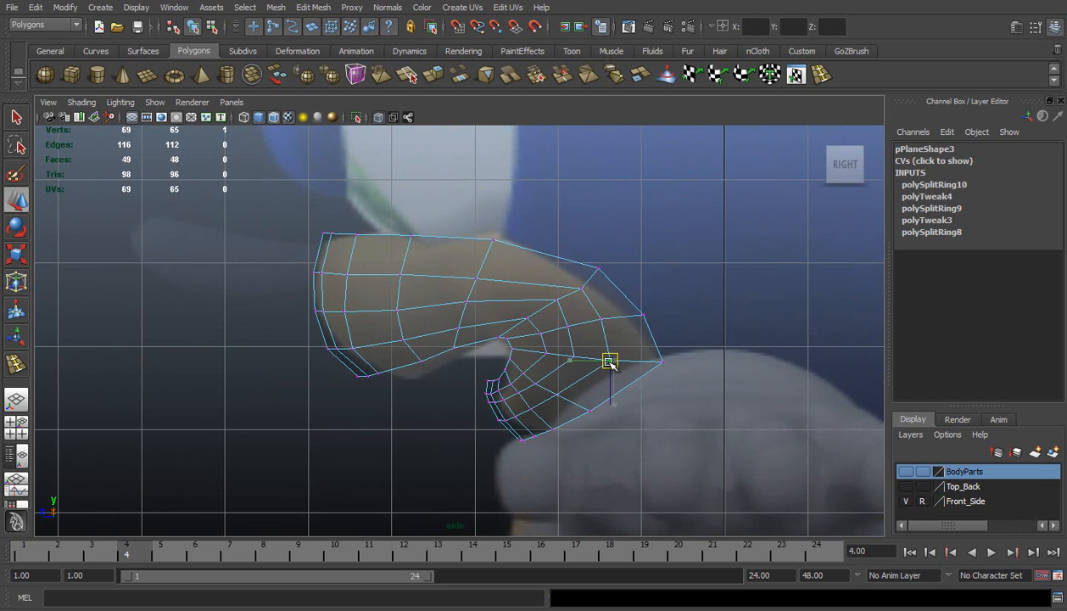
mouse_move(610, 278)
mouse_down()
mouse_move(596, 267)
mouse_move(610, 283)
mouse_move(608, 274)
mouse_up()
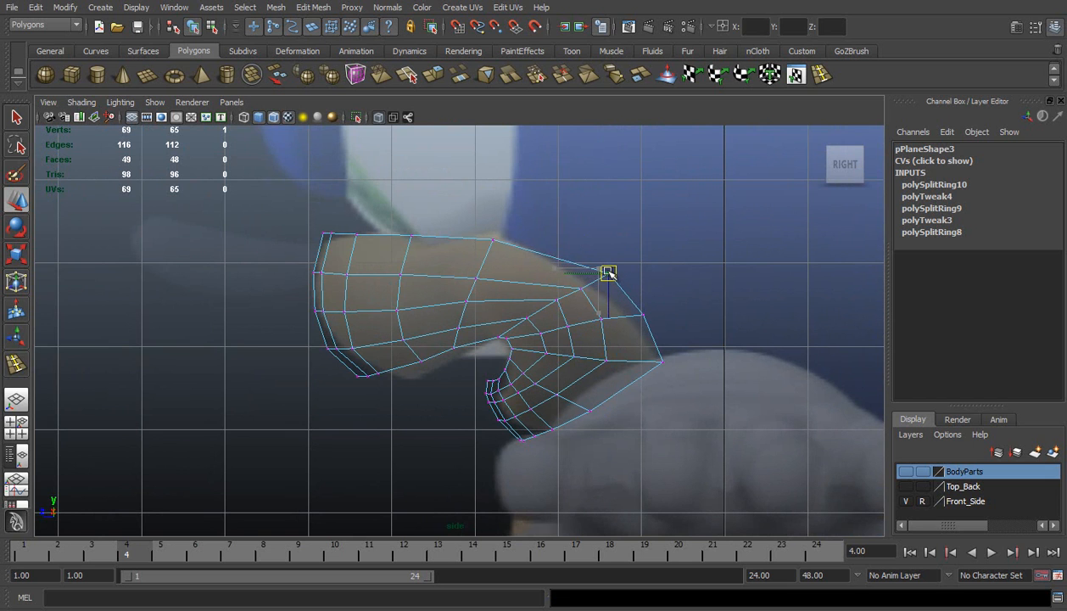
click(661, 361)
drag(663, 365, 653, 365)
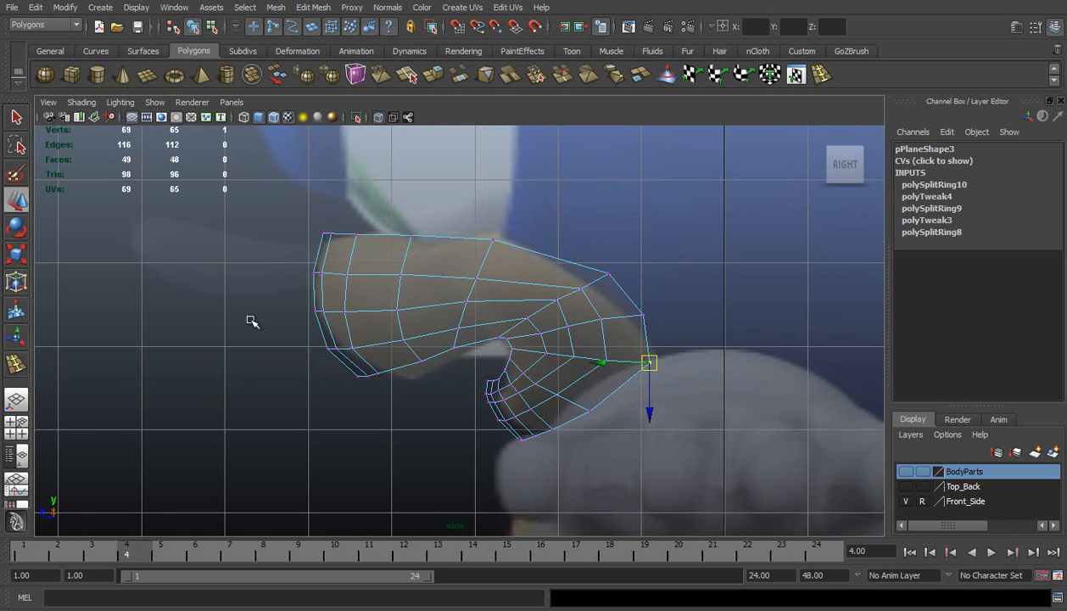
Return to the perspective view and correct the face normals of the whole muzzle mesh
click(17, 399)
alt+drag(388, 316, 624, 321)
right_drag(476, 315, 524, 291)
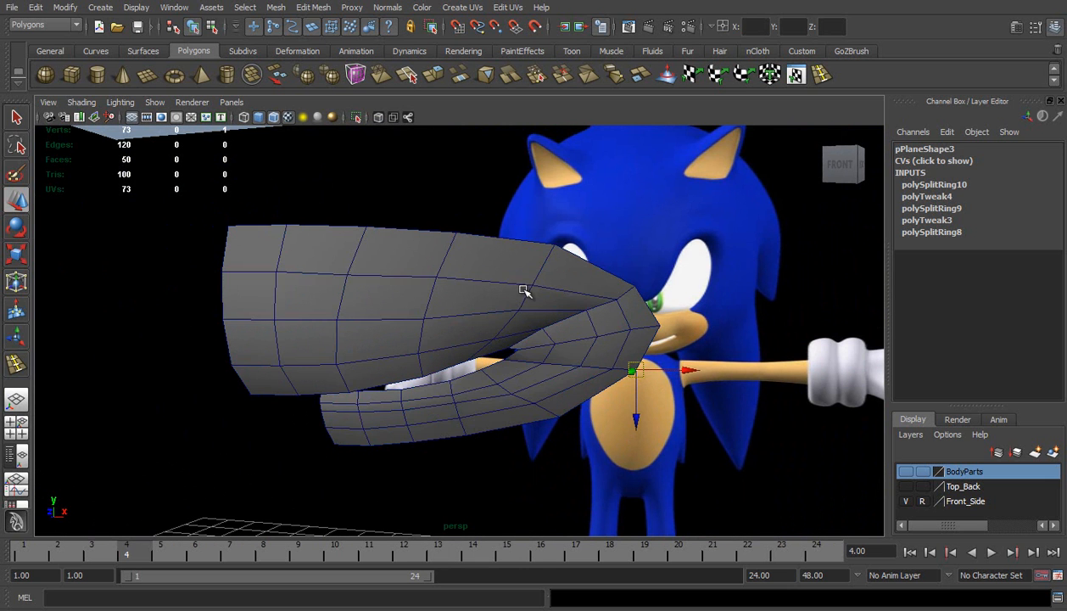
click(388, 8)
click(419, 138)
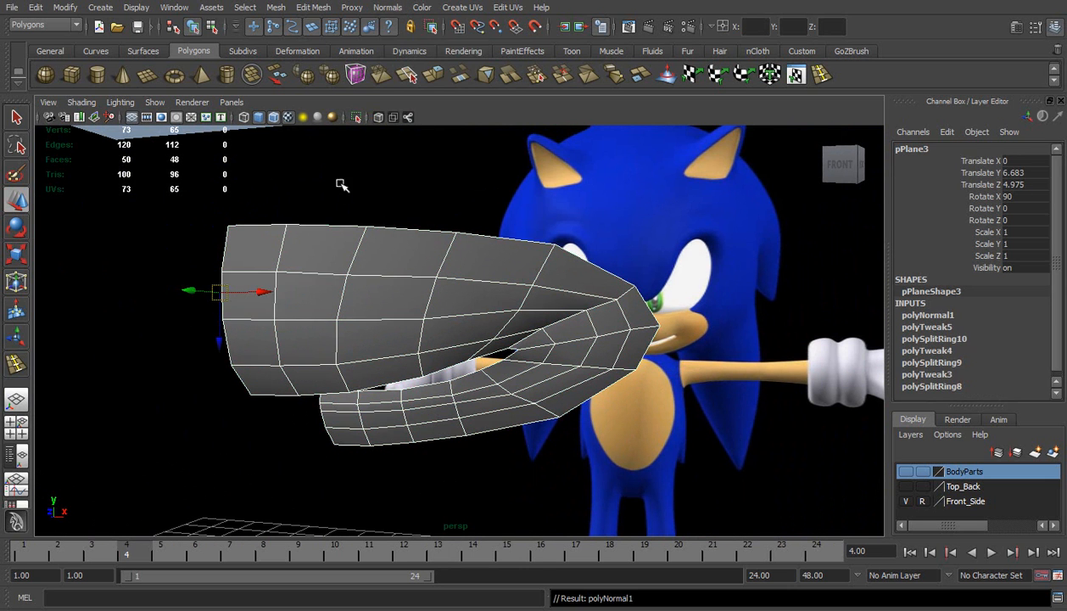
Snap the muzzle mesh's pivot to the top vertex of its centre edge
click(443, 210)
click(439, 299)
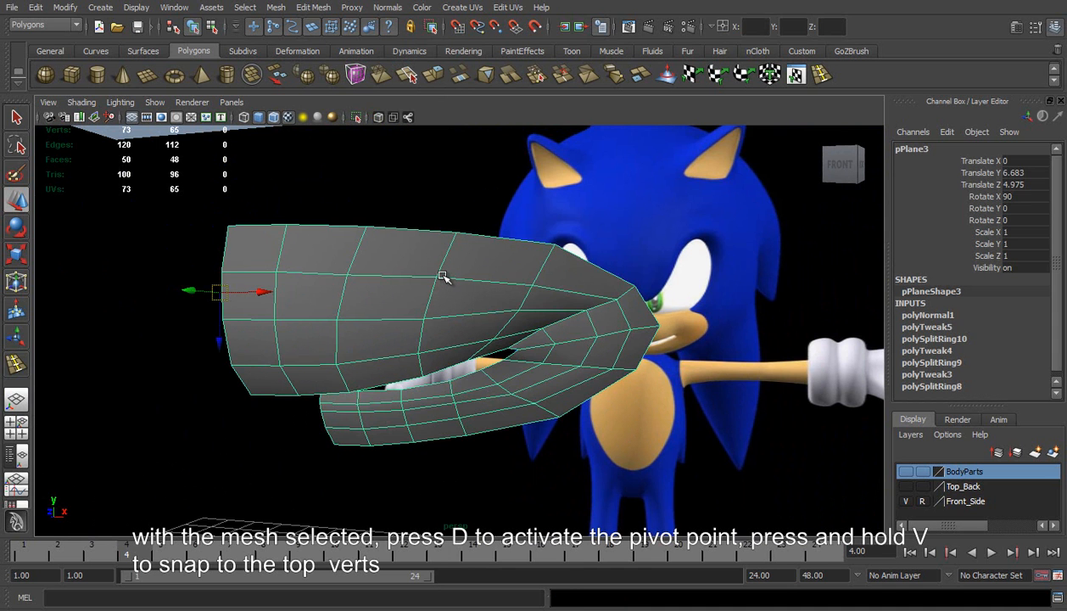
alt+drag(434, 280, 389, 301)
key(d)
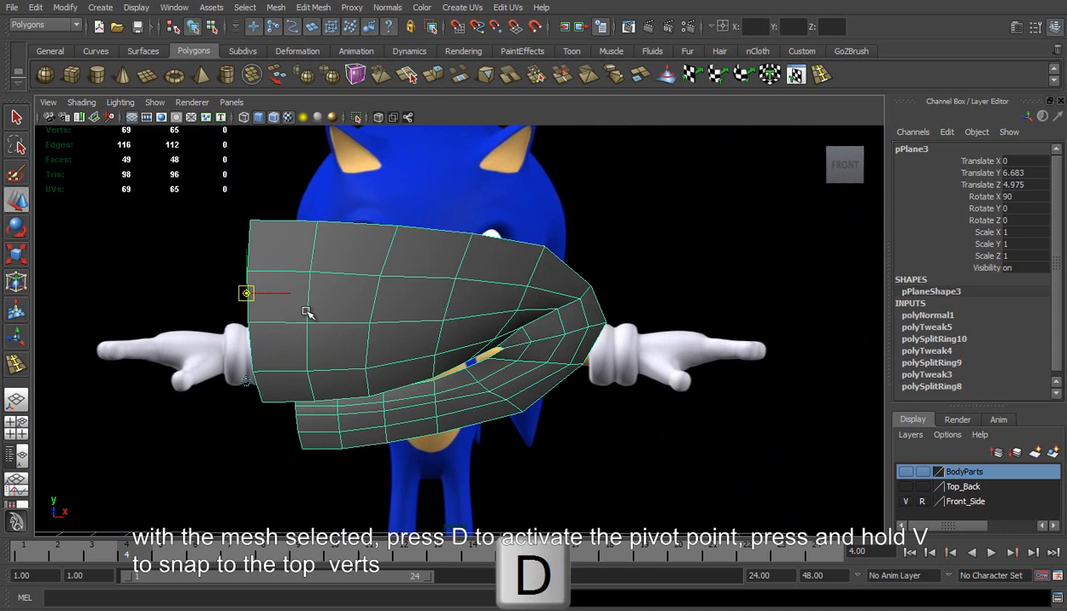
key(v)
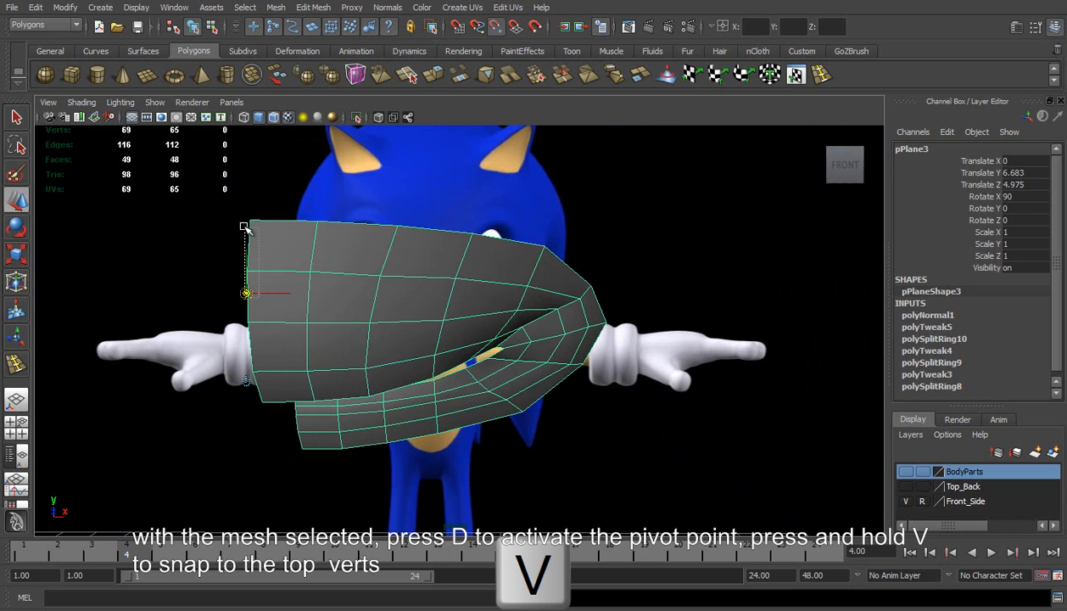
drag(247, 296, 250, 221)
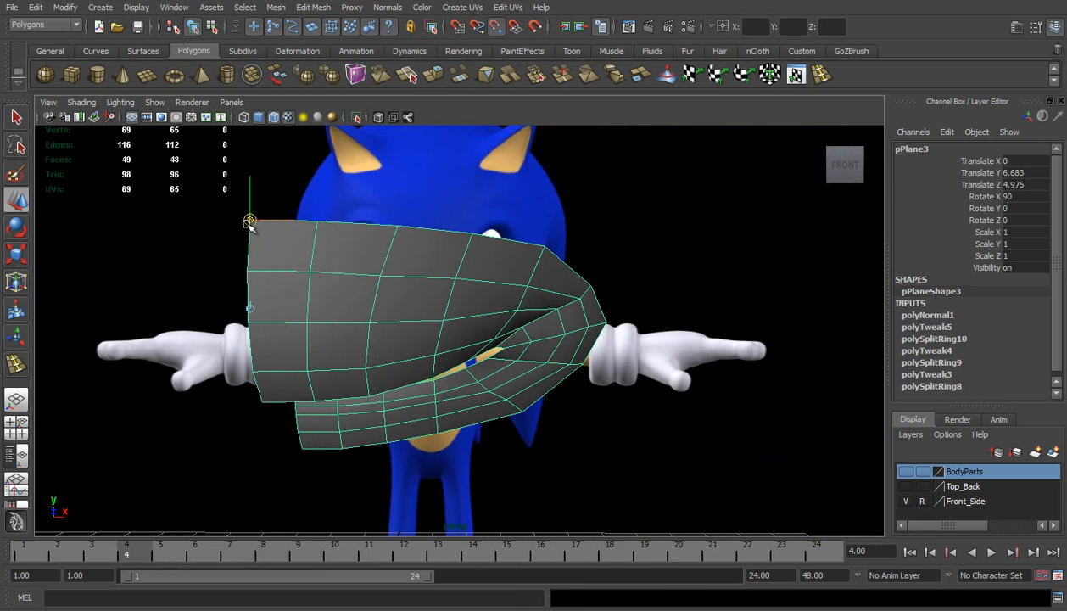
Duplicate the muzzle half and mirror the copy by setting its Scale X to -1
key(ctrl+d)
double_click(1017, 232)
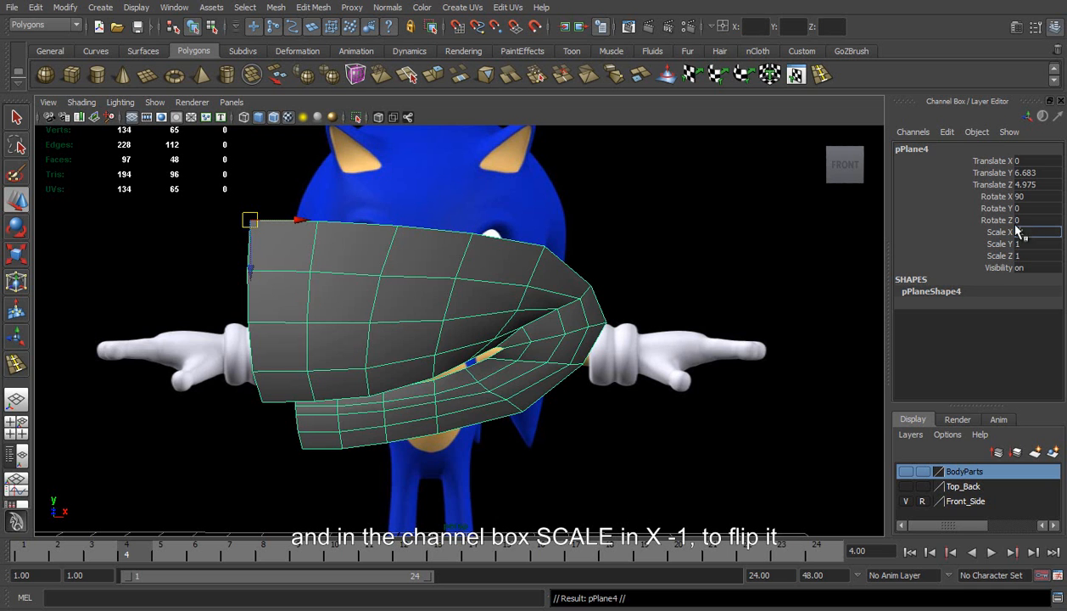
text(-1)
key(Return)
On the original half, move the lower lip's rim vertices beside the centre seam forward to round out the lip
click(565, 216)
alt+drag(565, 218, 555, 327)
click(547, 349)
right_click(549, 325)
right_drag(550, 325, 548, 326)
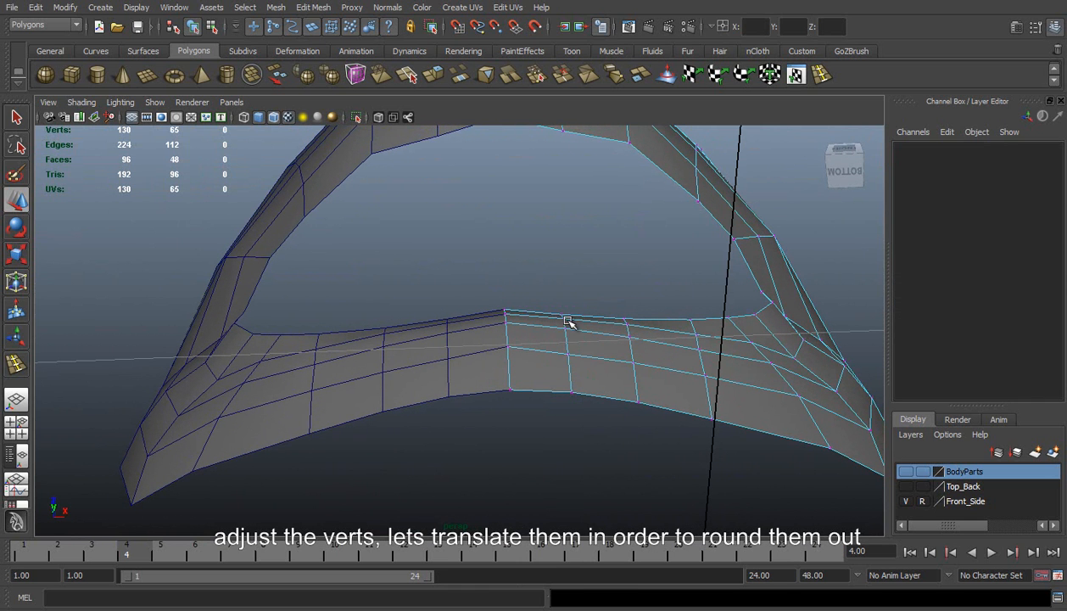
click(560, 314)
click(559, 268)
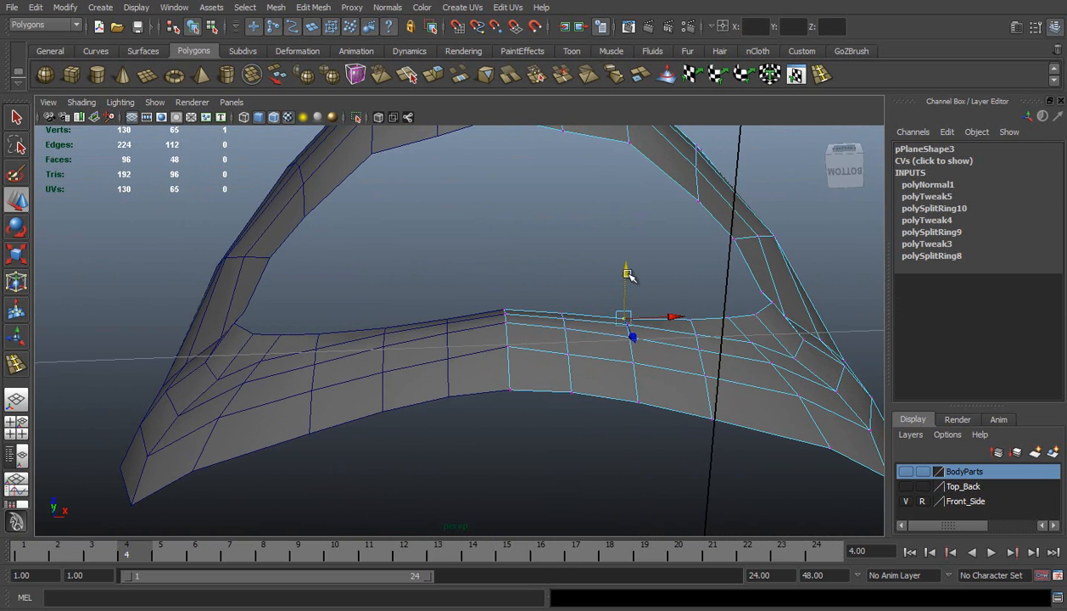
drag(629, 273, 373, 346)
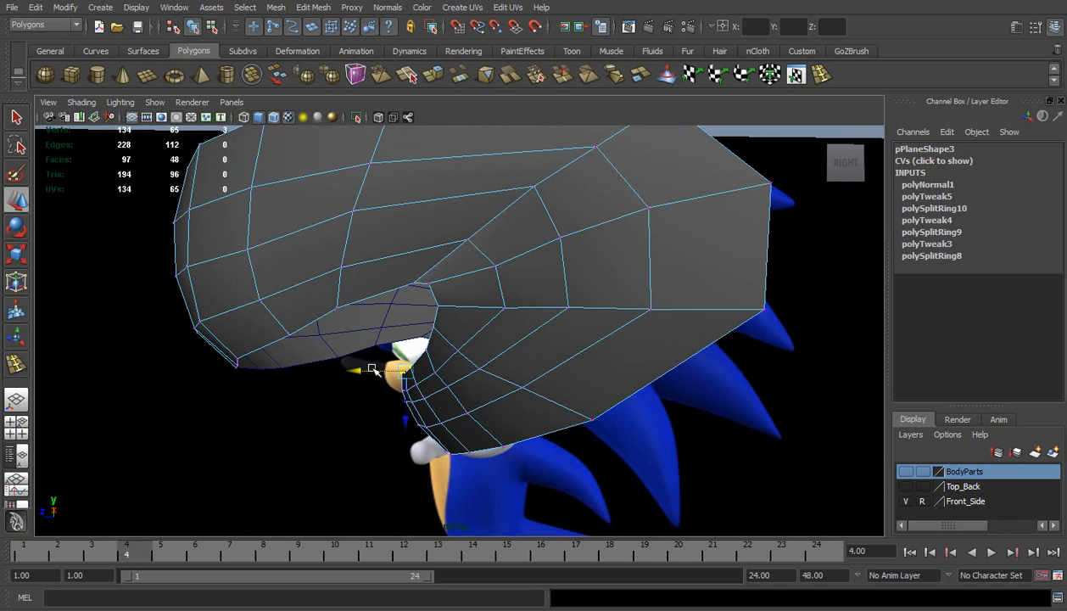
Adjust the lower lip's next interior vertices along the forward axis to continue its curve, checking the shape from below
key(F8)
alt+drag(373, 370, 459, 394)
right_drag(458, 390, 394, 371)
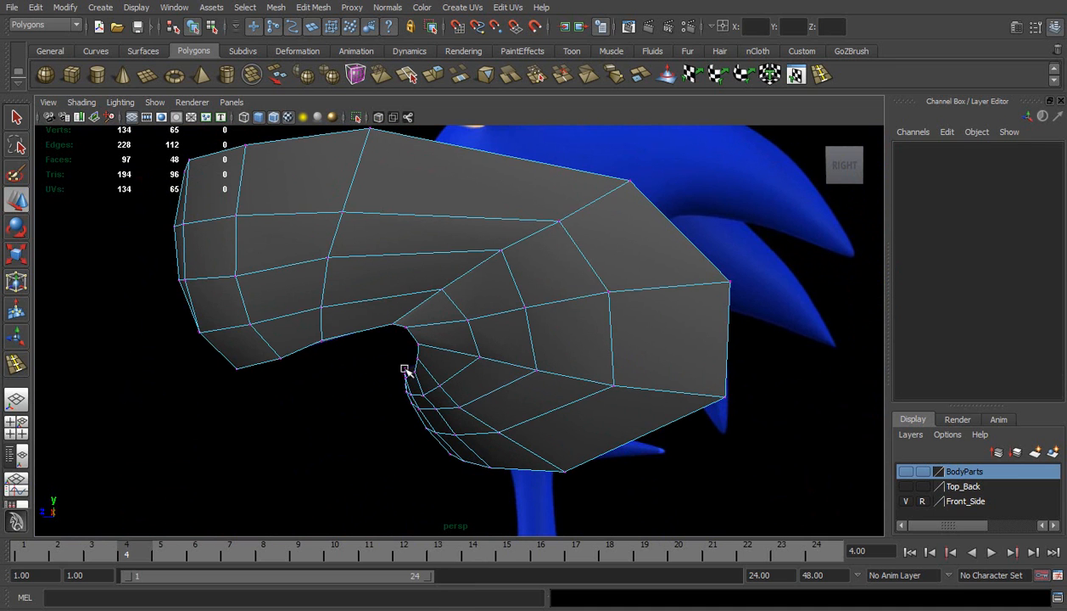
click(434, 406)
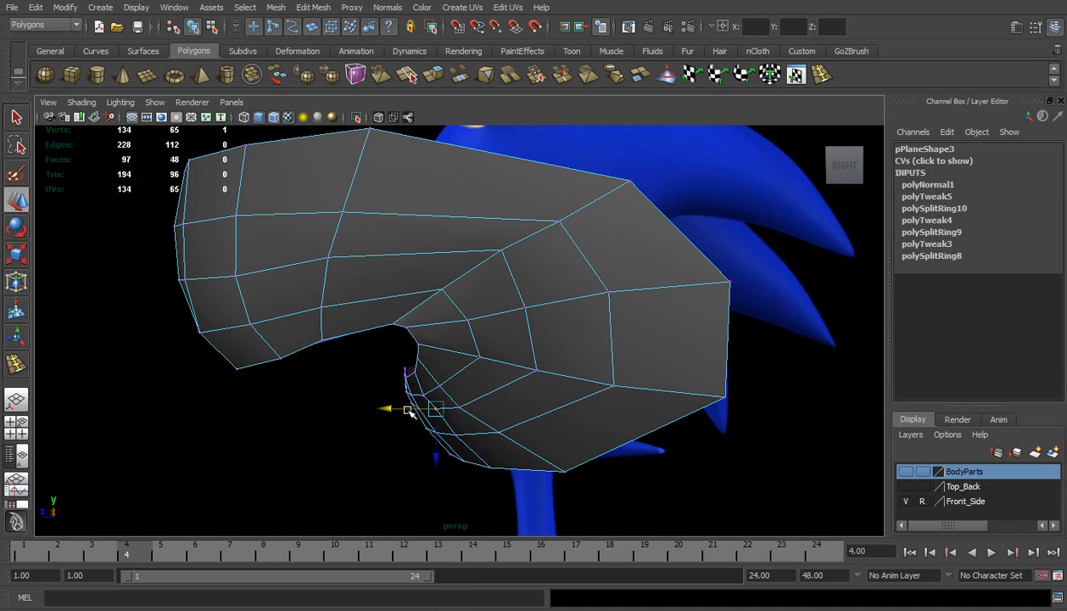
click(350, 353)
alt+drag(373, 383, 560, 270)
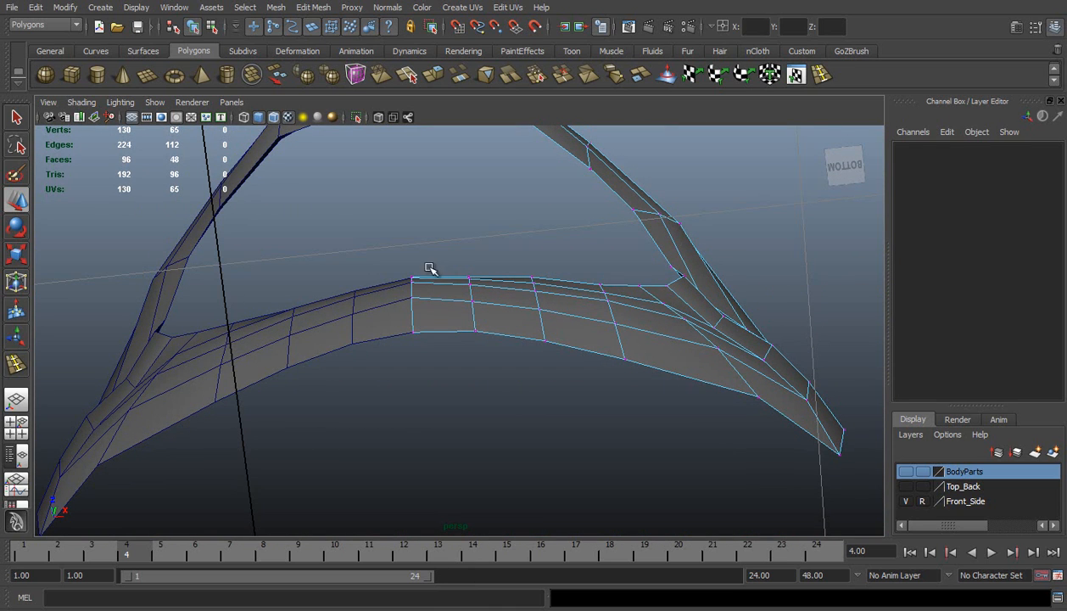
Shift the lower lip's rim vertices from the centre seam toward the mouth corner along the forward axis to even out its curve
click(465, 275)
alt+drag(435, 257, 439, 288)
shift+click(413, 289)
alt+drag(529, 274, 524, 257)
drag(436, 234, 438, 236)
click(602, 290)
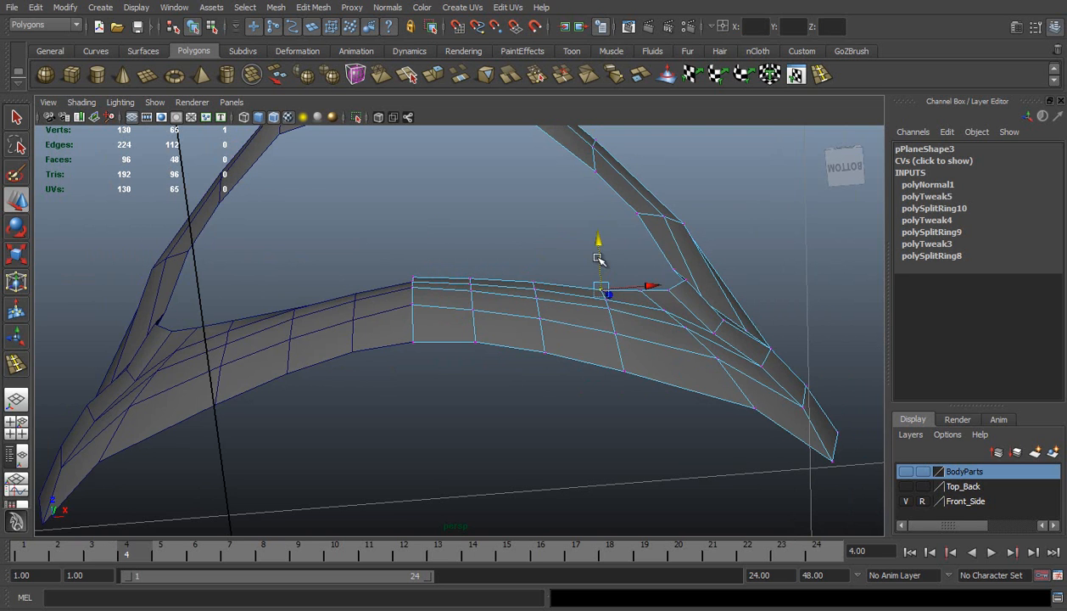
alt+drag(597, 242, 718, 286)
Reposition the vertices around the mouth corner of the original half, in depth and sideways, to even out the polygon flow
click(680, 242)
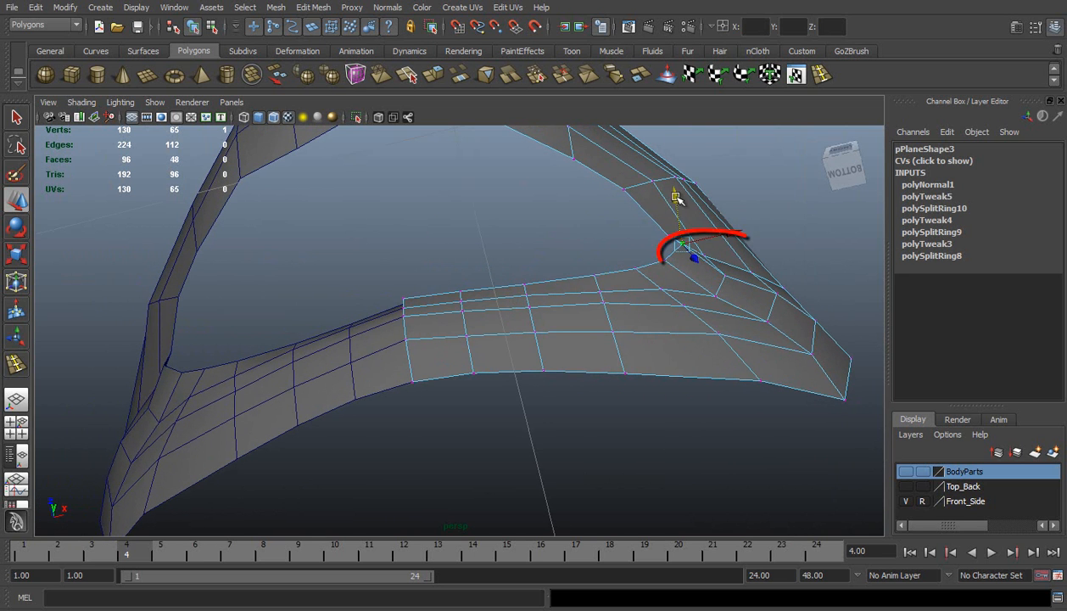
drag(678, 206, 679, 207)
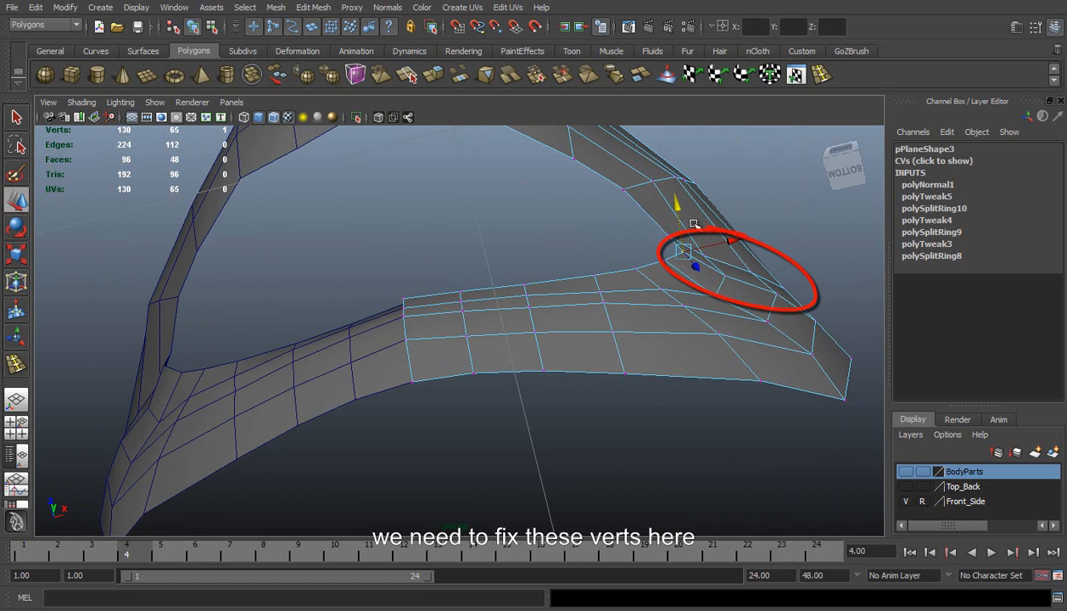
mouse_move(733, 281)
alt+mouse_down()
mouse_move(737, 234)
mouse_move(757, 394)
mouse_move(695, 305)
mouse_move(611, 303)
alt+mouse_up()
click(676, 300)
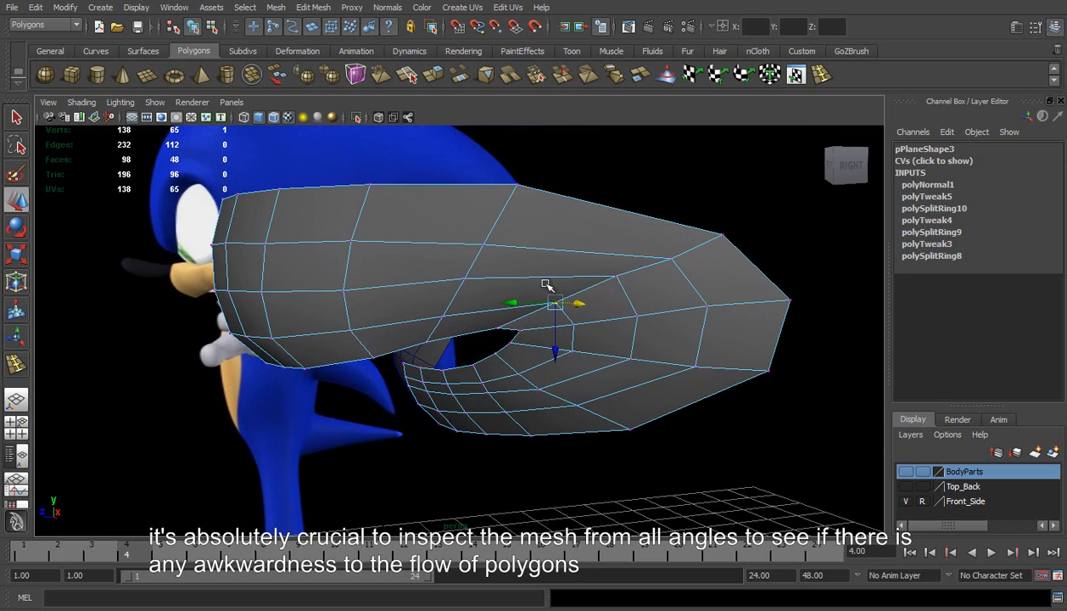
click(616, 276)
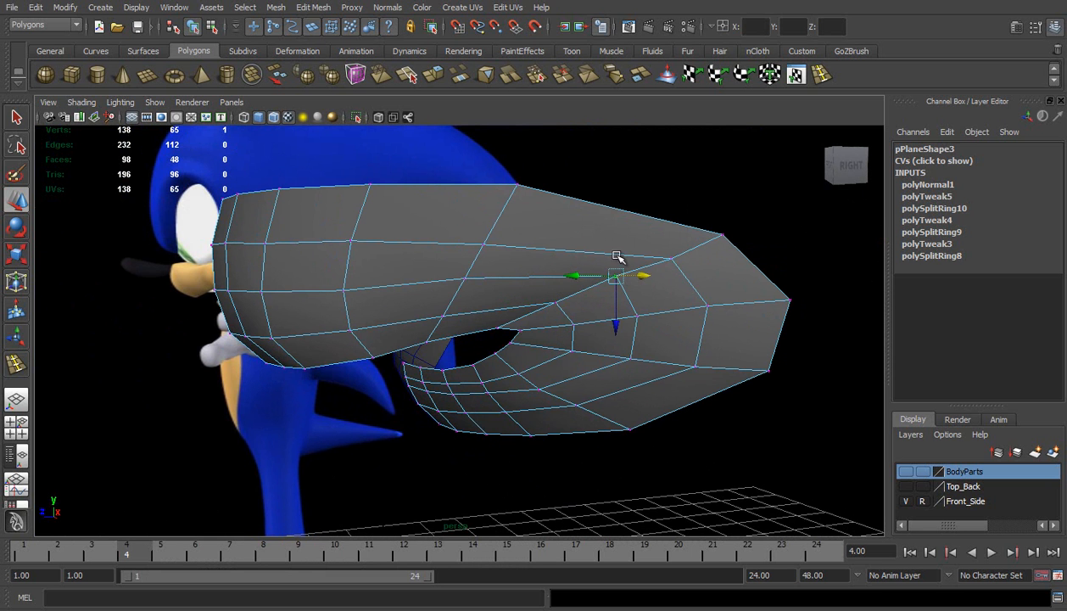
drag(618, 326, 744, 326)
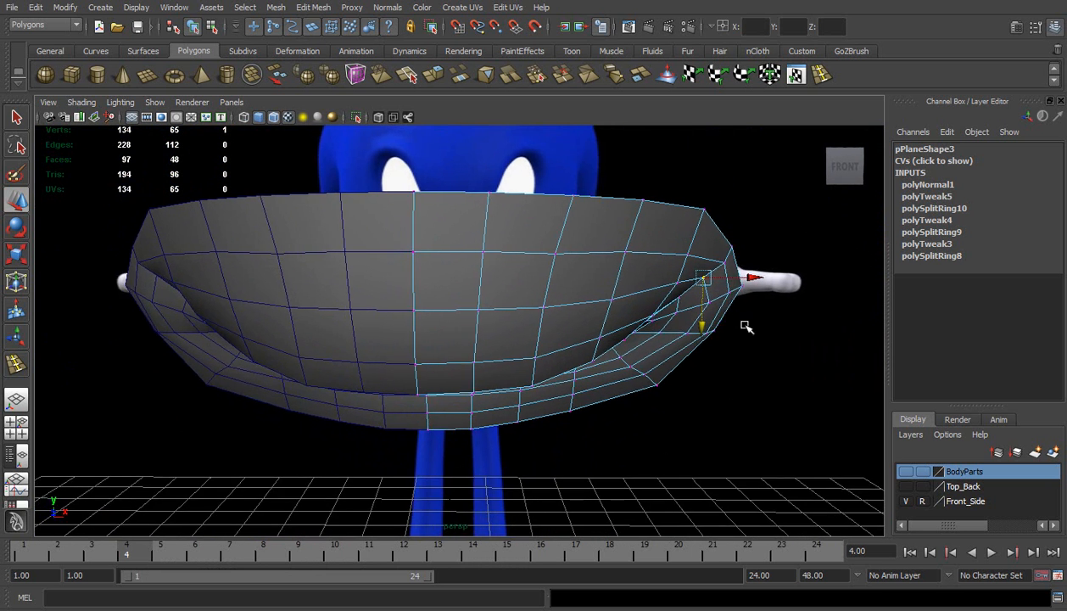
drag(751, 275, 757, 276)
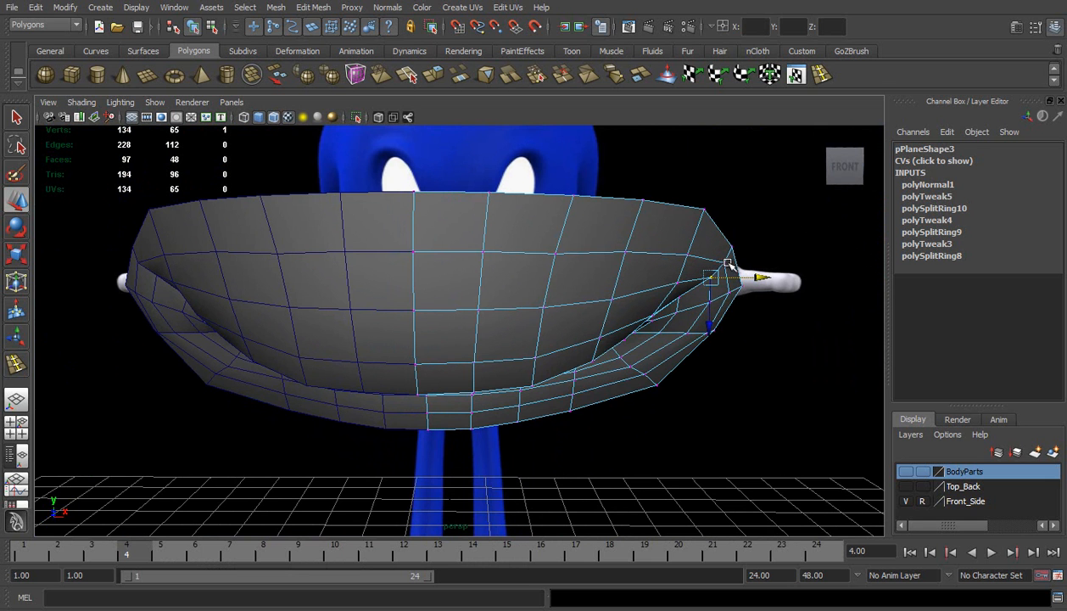
mouse_move(715, 309)
alt+mouse_down()
mouse_move(689, 303)
mouse_move(733, 300)
alt+mouse_up()
click(676, 296)
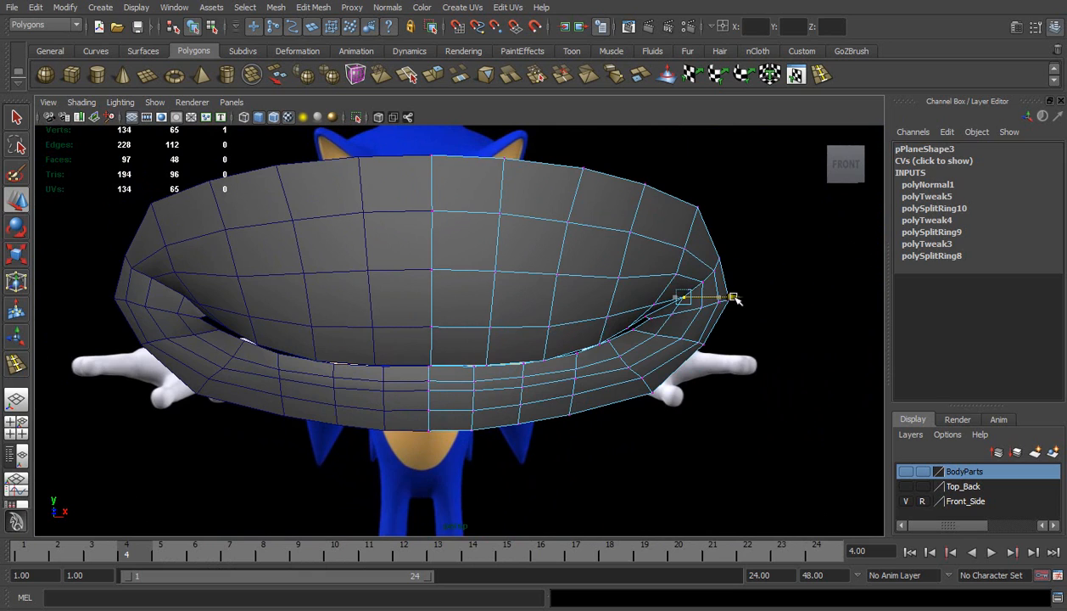
click(729, 264)
Adjust the upper lip's lower-edge vertices along the forward axis to smooth its curve when seen from below
alt+drag(679, 352, 499, 352)
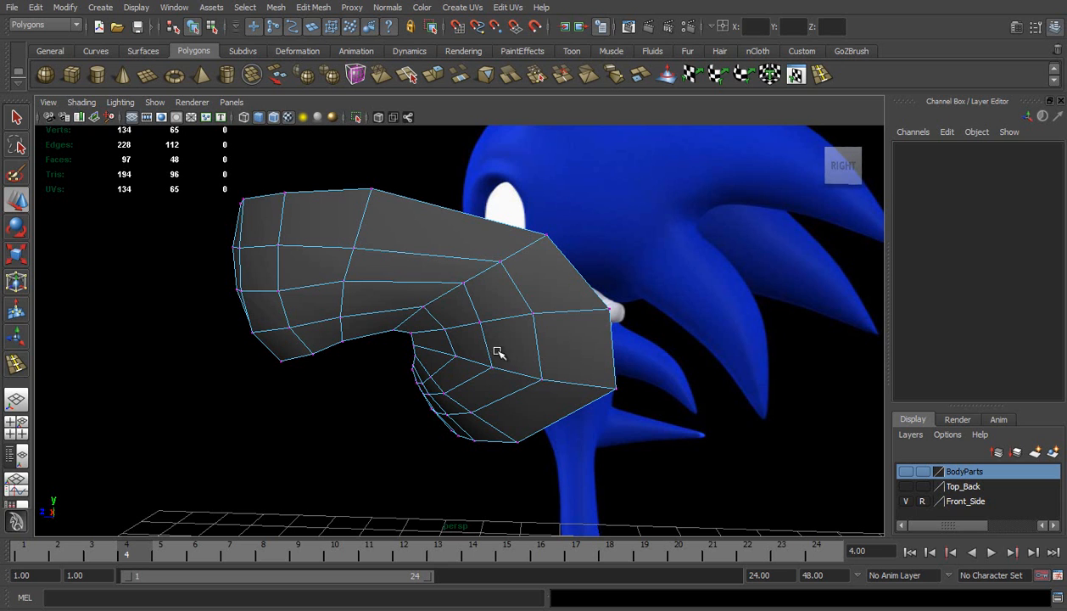
click(343, 341)
drag(345, 381, 527, 284)
drag(511, 220, 511, 217)
click(538, 210)
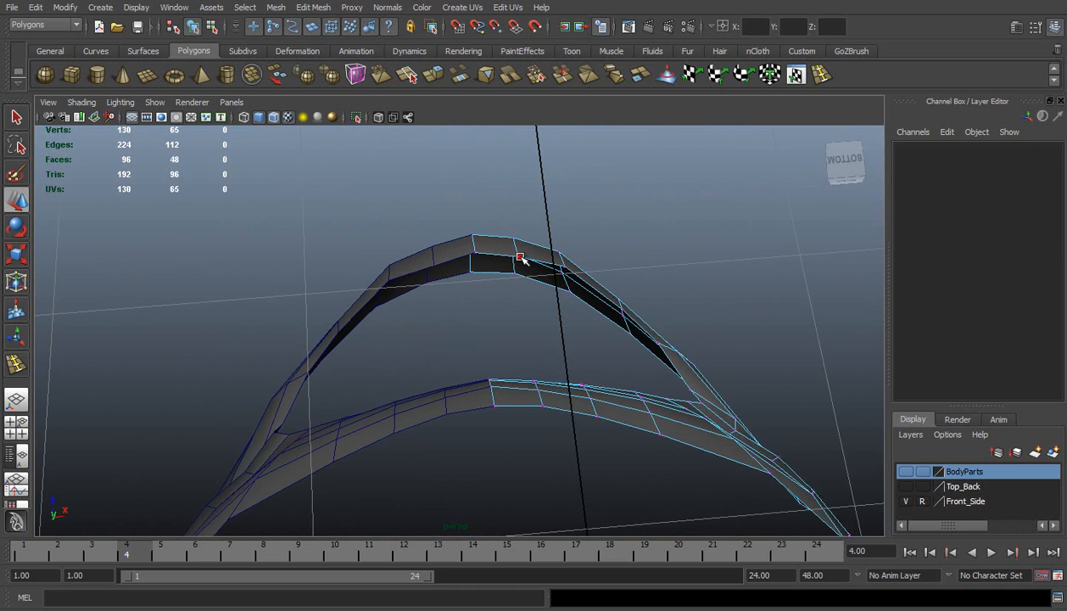
click(519, 257)
alt+drag(595, 203, 583, 250)
click(614, 222)
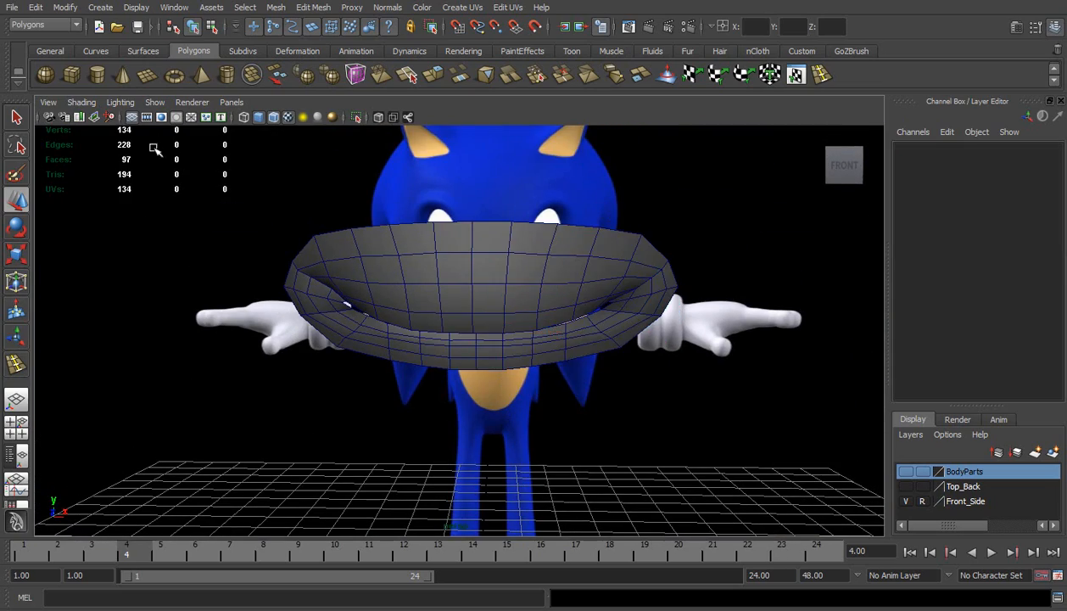
Turn off Wireframe on Shaded in the perspective view
click(82, 102)
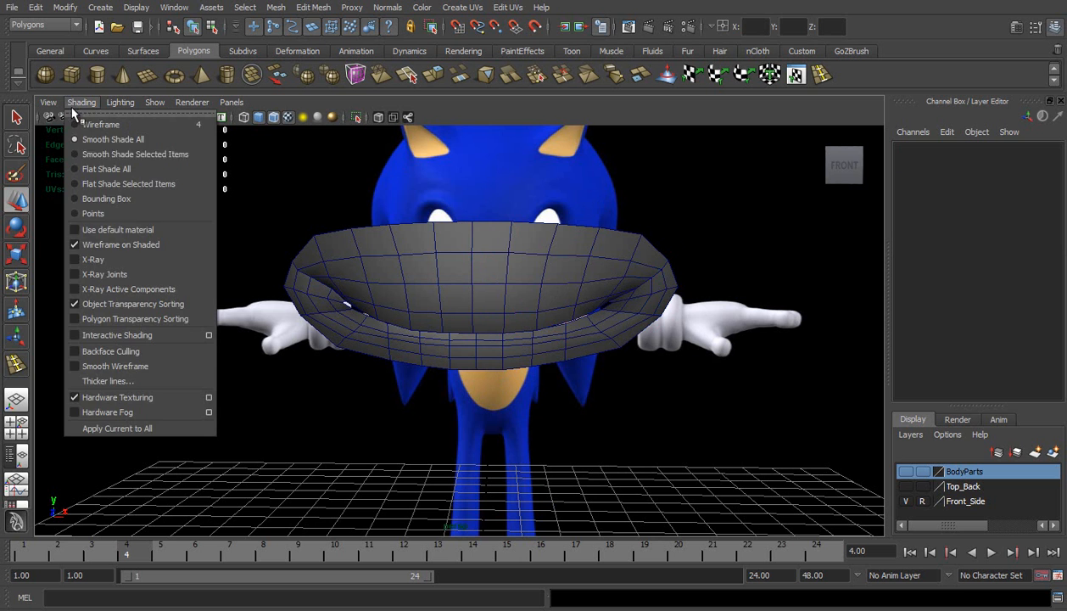
click(110, 239)
alt+drag(501, 305, 432, 302)
Apply Soften Edge to the original muzzle half to reduce its faceted look
click(497, 296)
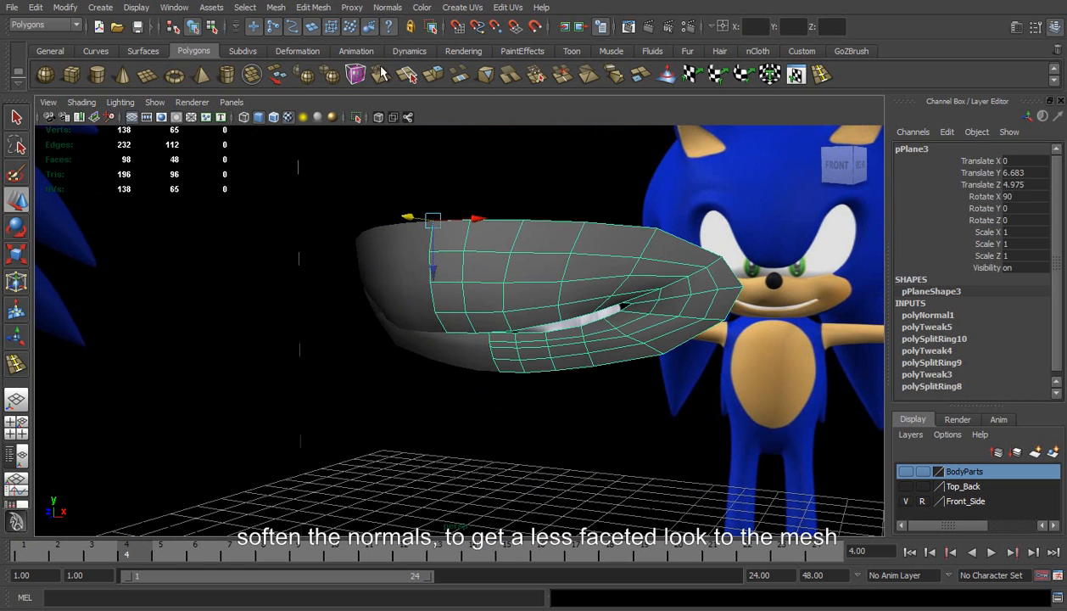
click(388, 7)
click(423, 153)
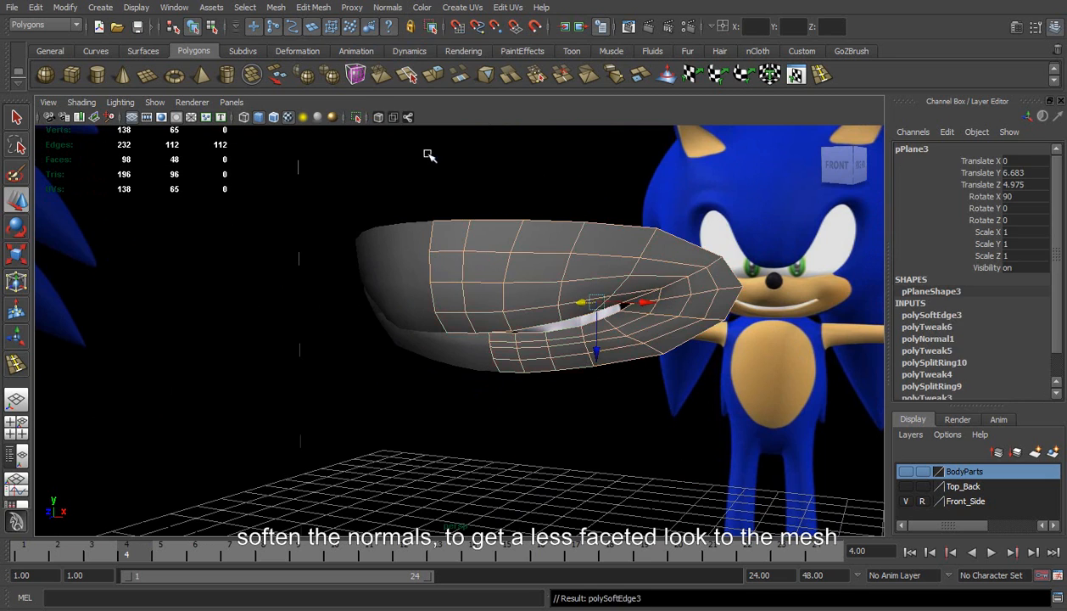
click(537, 173)
Activate the Sculpt Geometry Tool with its settings shown, using the Smooth operation, and close the settings
alt+drag(506, 269, 445, 288)
click(615, 305)
alt+drag(616, 305, 596, 320)
key(y)
click(316, 8)
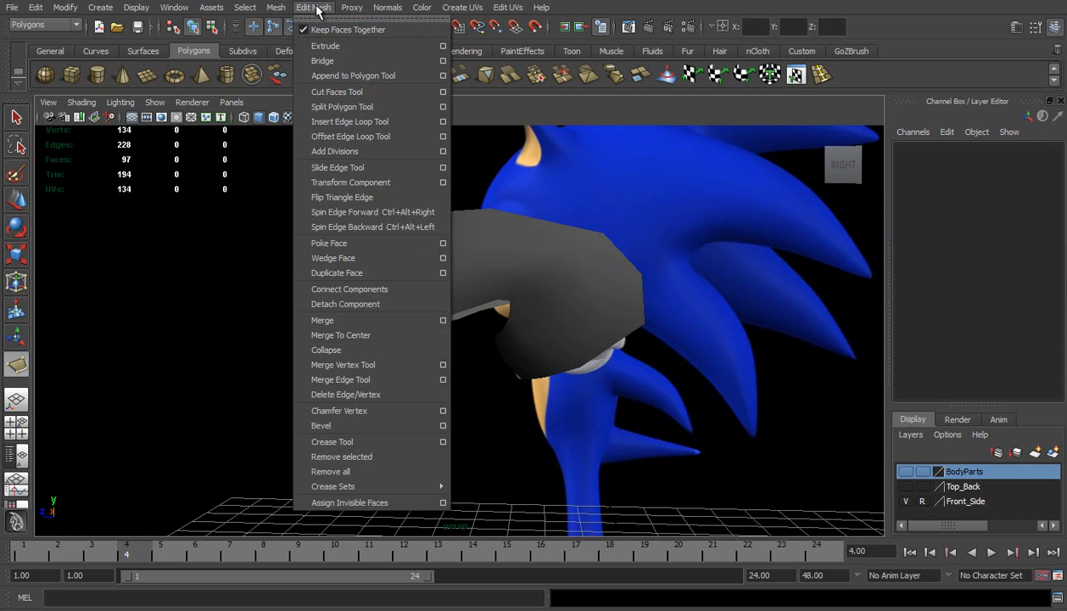
mouse_move(275, 7)
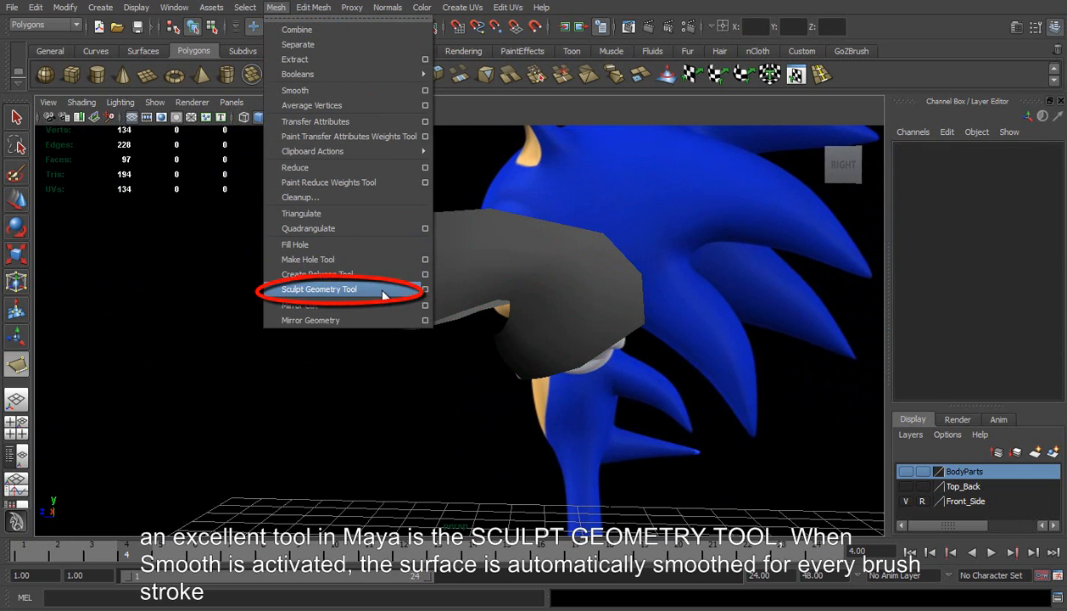
click(425, 289)
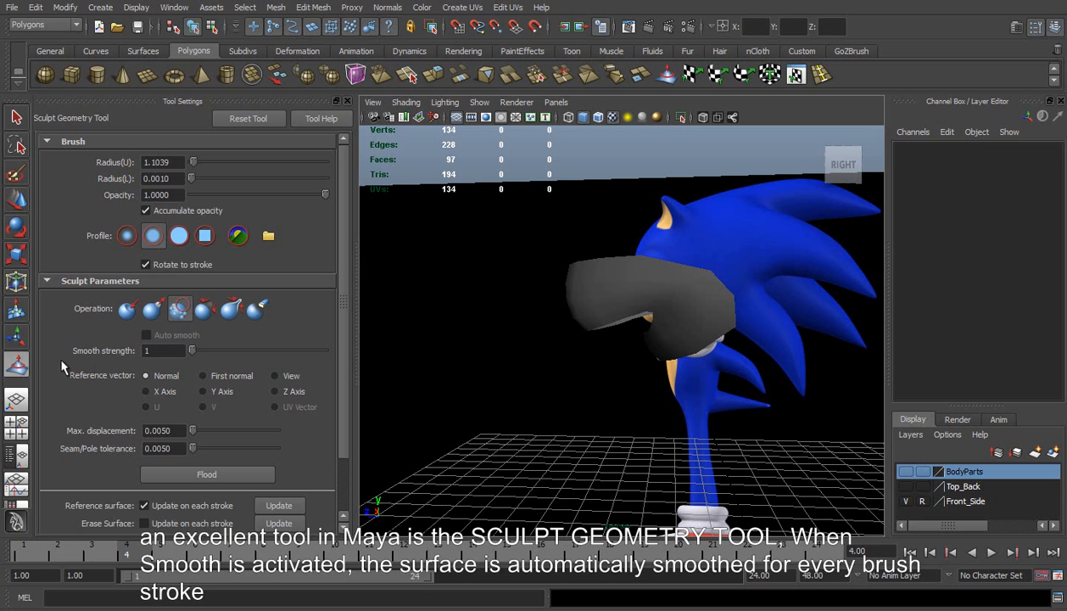
click(342, 101)
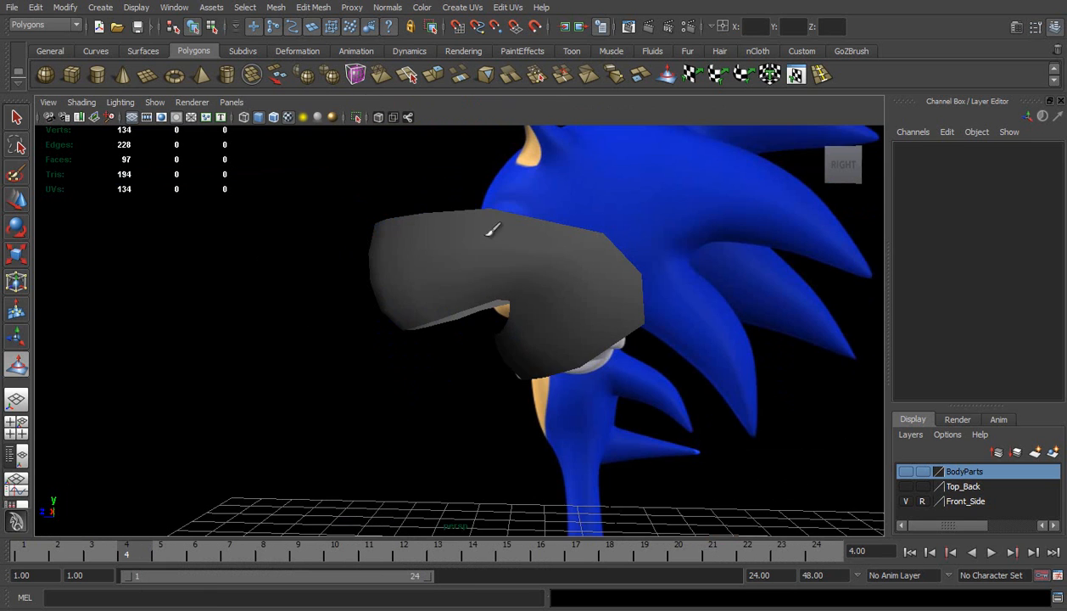
Repeat Soften Edge on the original muzzle half and clear the selection
scroll(455, 276, up, 2)
key(w)
click(499, 253)
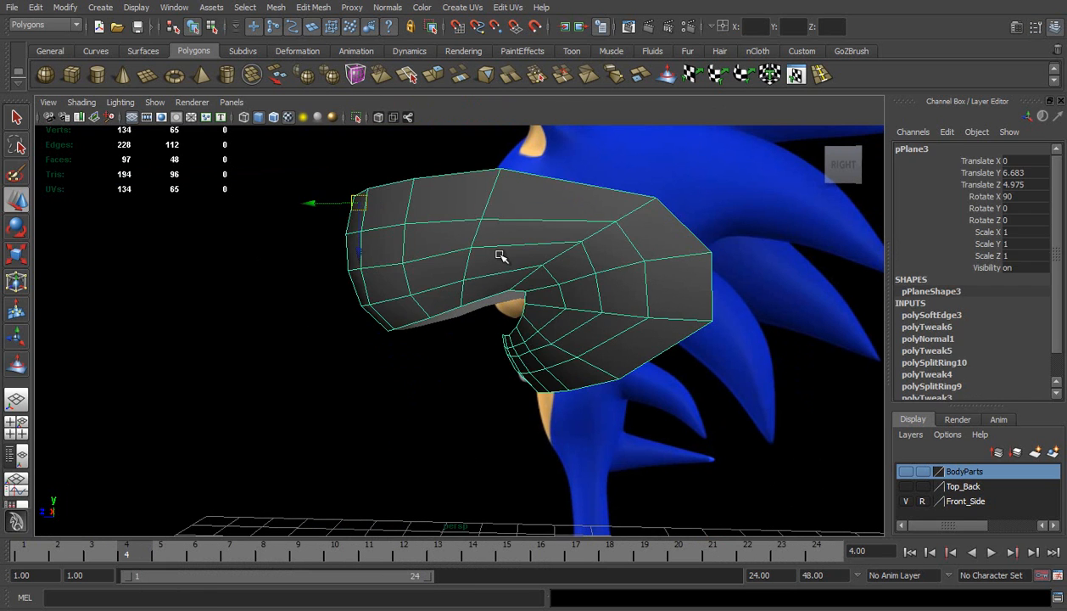
key(g)
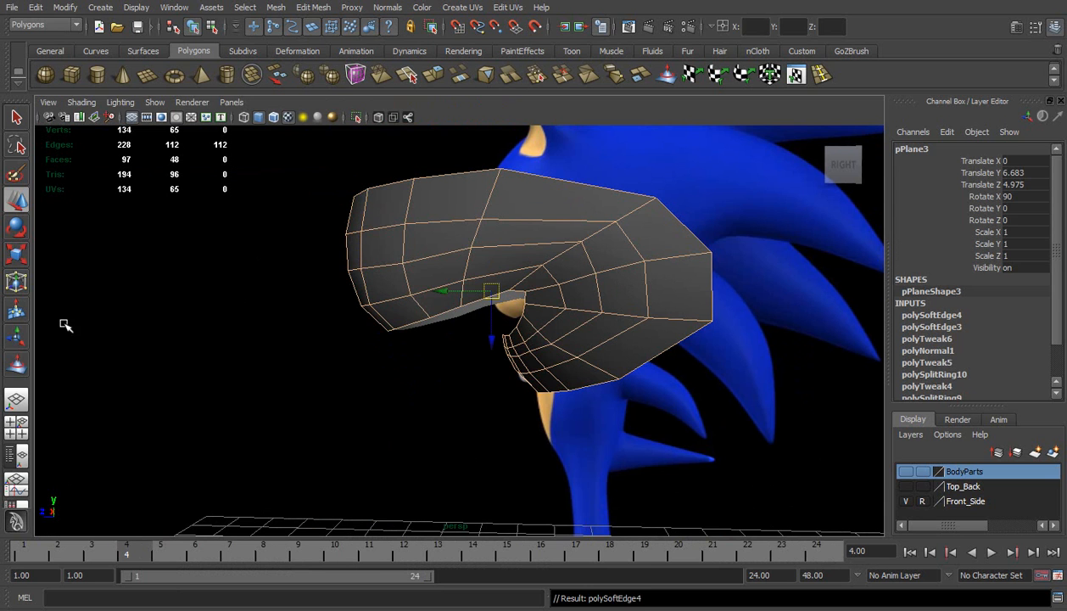
right_drag(426, 262, 469, 239)
click(350, 314)
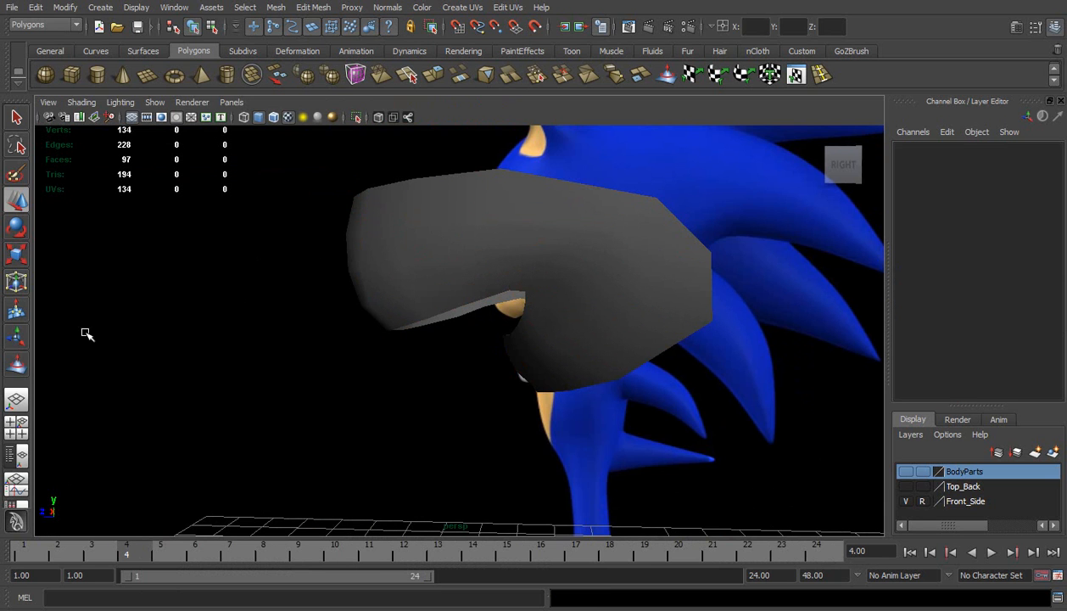
With the original half selected, reduce the Sculpt Geometry brush radius and smooth the surface across the muzzle and mouth corner
click(18, 365)
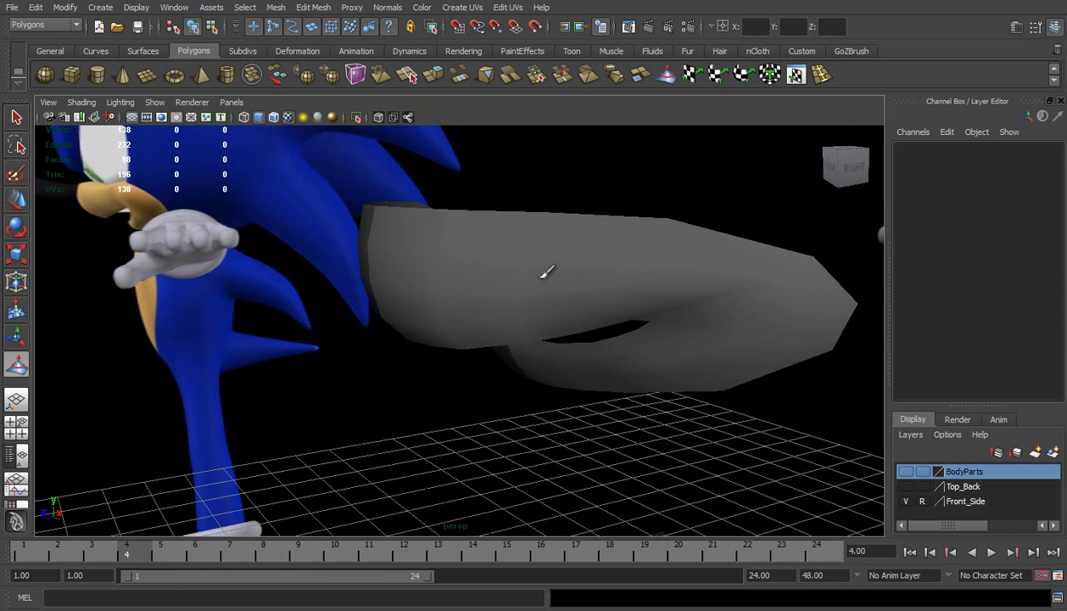
key(w)
click(543, 276)
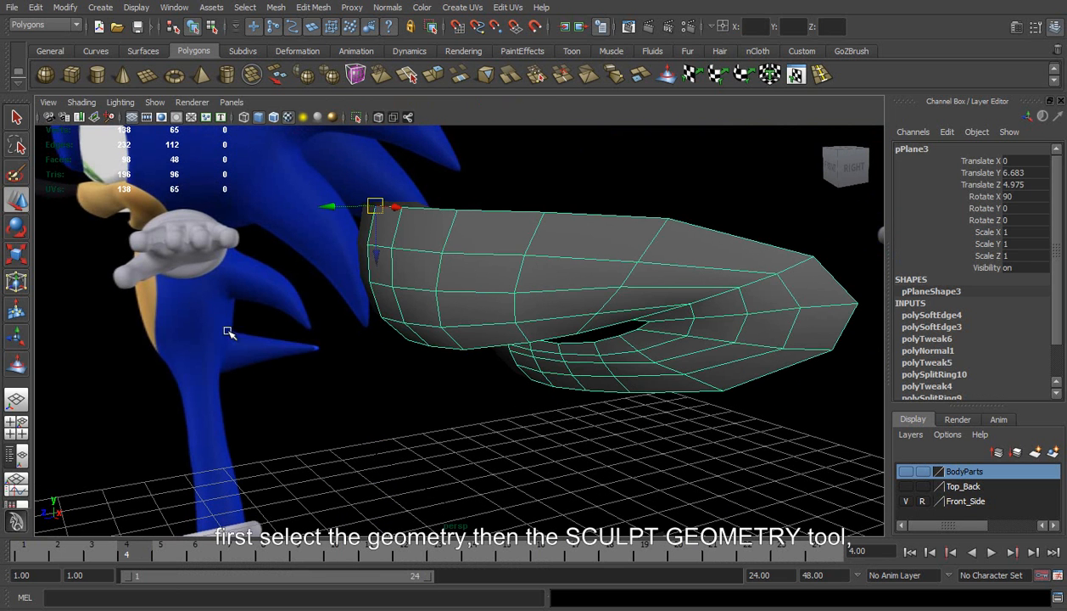
click(17, 366)
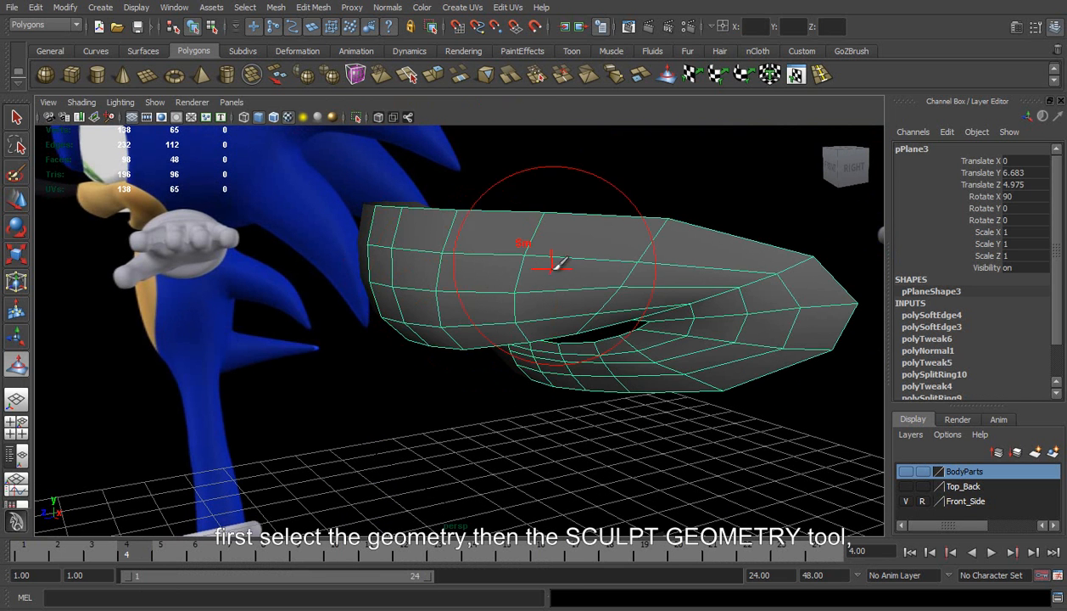
key(b)
mouse_move(632, 271)
mouse_down()
mouse_move(596, 279)
mouse_move(672, 314)
mouse_move(678, 246)
mouse_up()
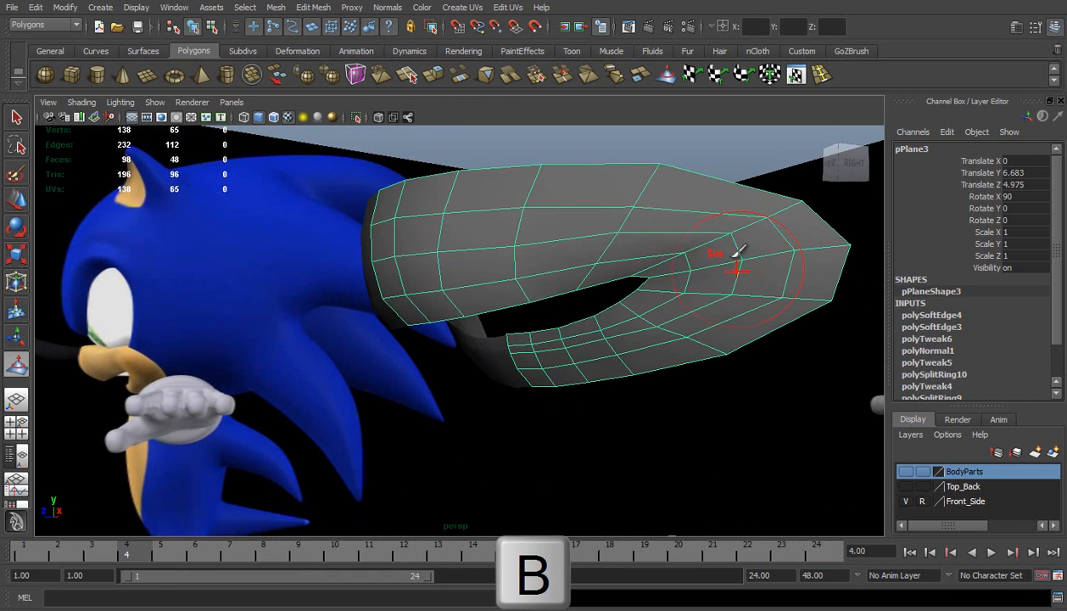
alt+drag(490, 241, 543, 234)
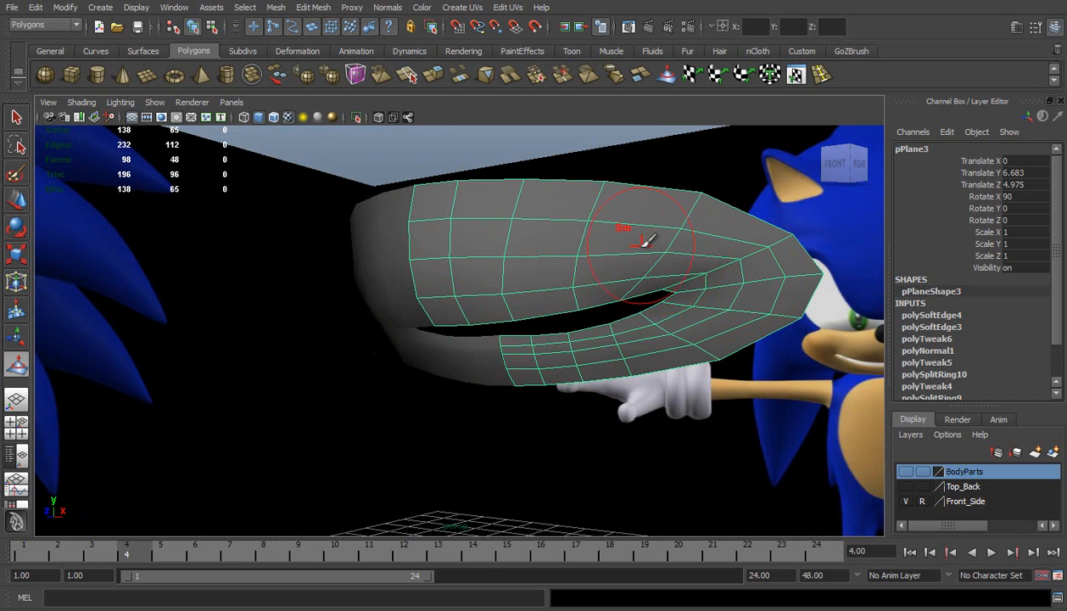
alt+drag(532, 248, 557, 236)
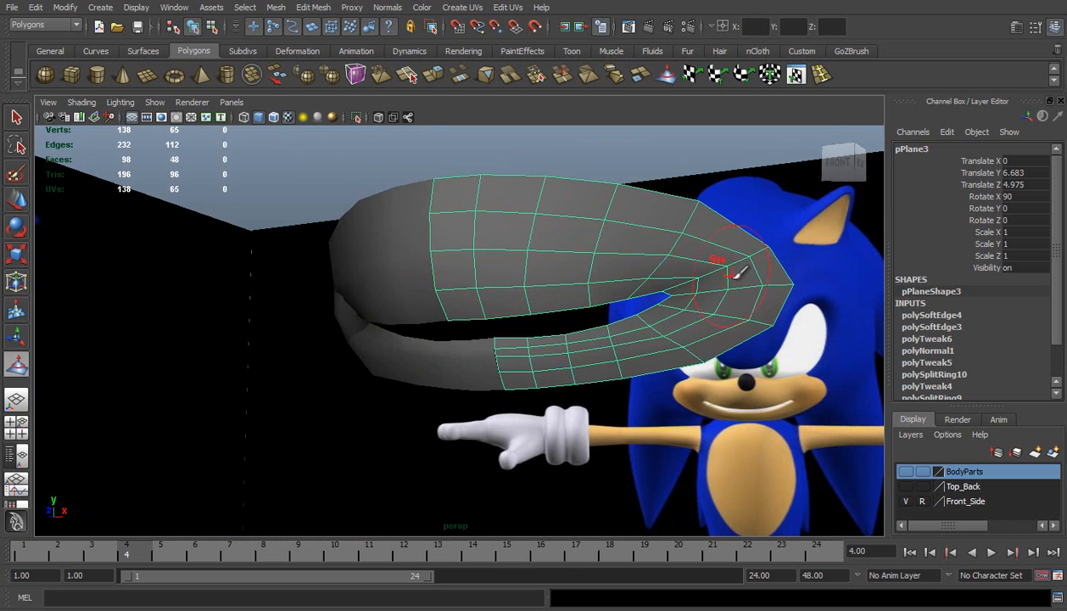
Leave sculpting and soften the edges of the smoothed original muzzle half again
key(w)
click(735, 209)
alt+drag(671, 246, 590, 271)
click(730, 299)
alt+drag(726, 313, 681, 304)
shift+right_drag(666, 302, 650, 317)
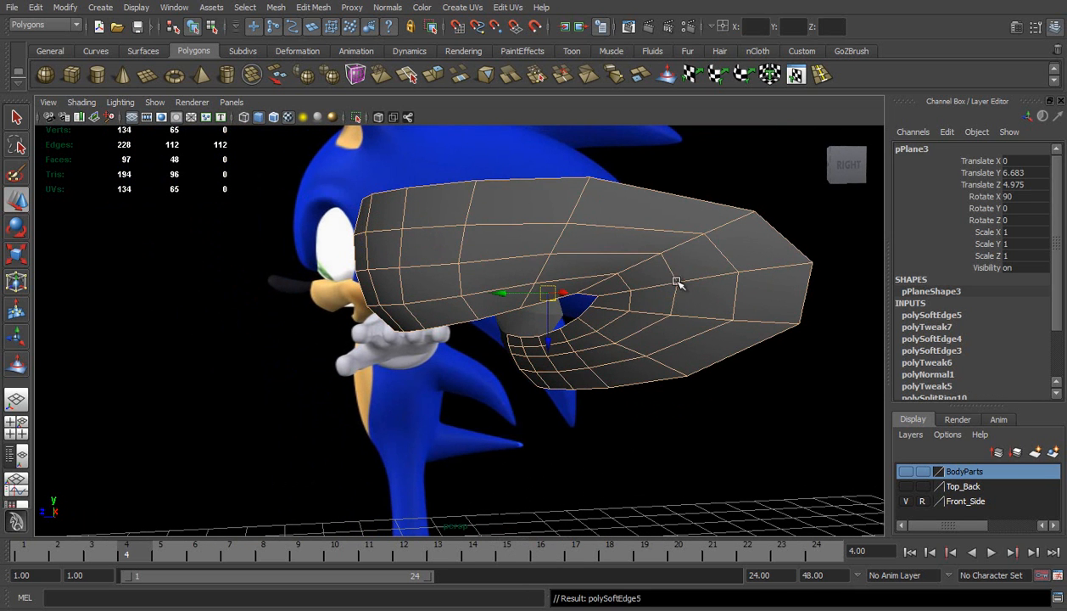
click(733, 432)
click(544, 302)
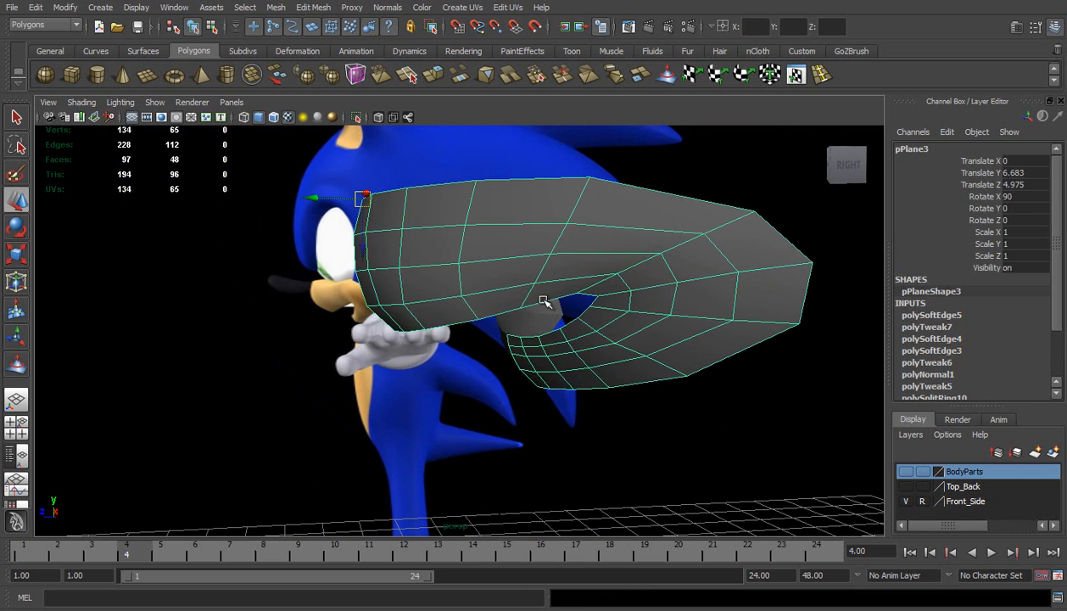
click(16, 363)
key(w)
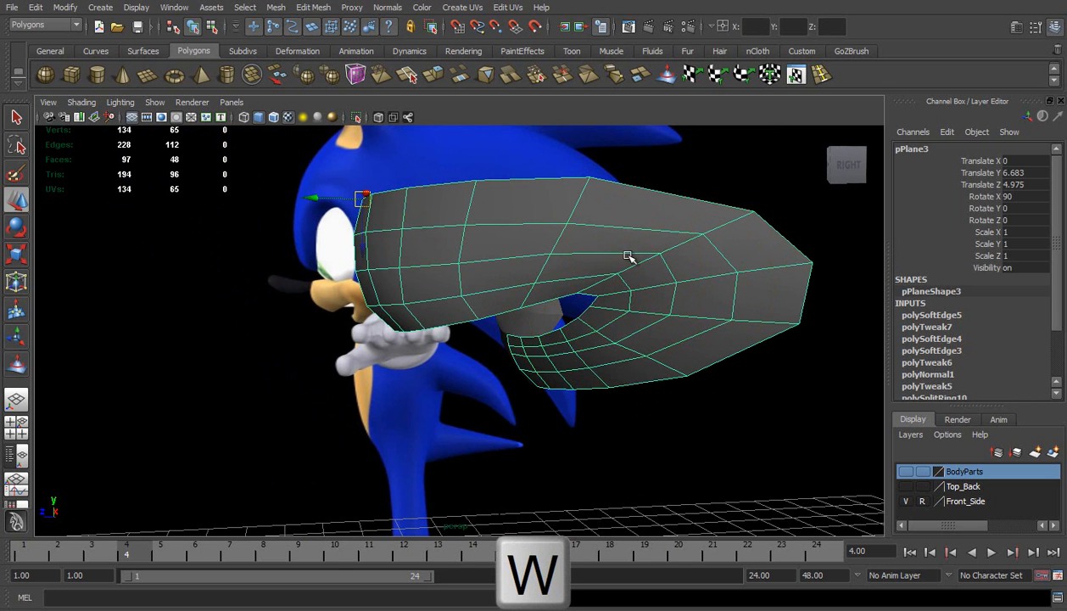
click(658, 188)
Switch to the front orthographic view and frame the muzzle over Sonic's face in the reference image
alt+drag(519, 281, 659, 321)
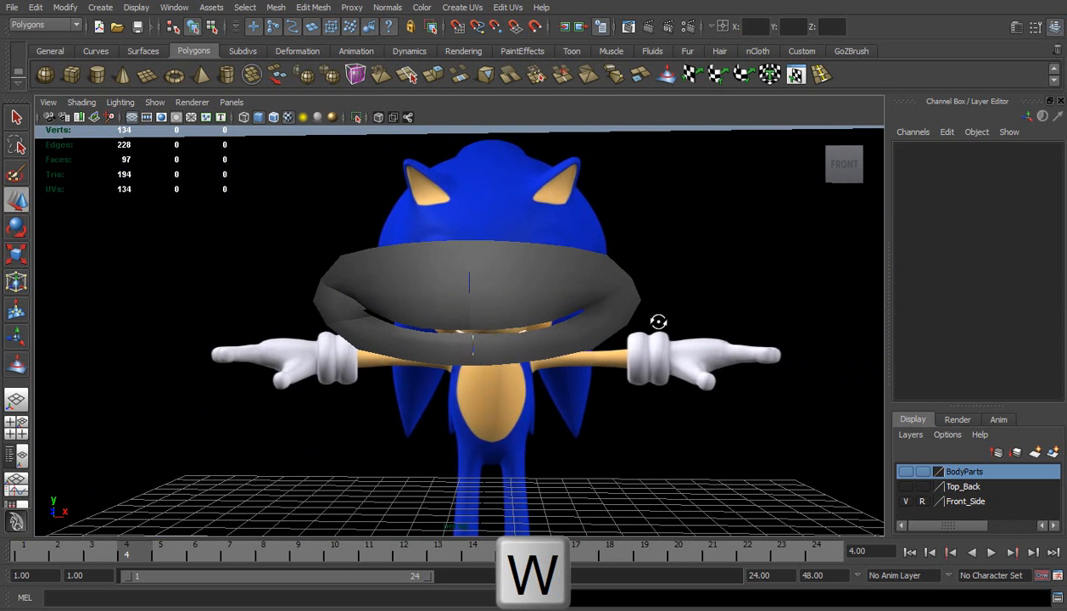
click(611, 333)
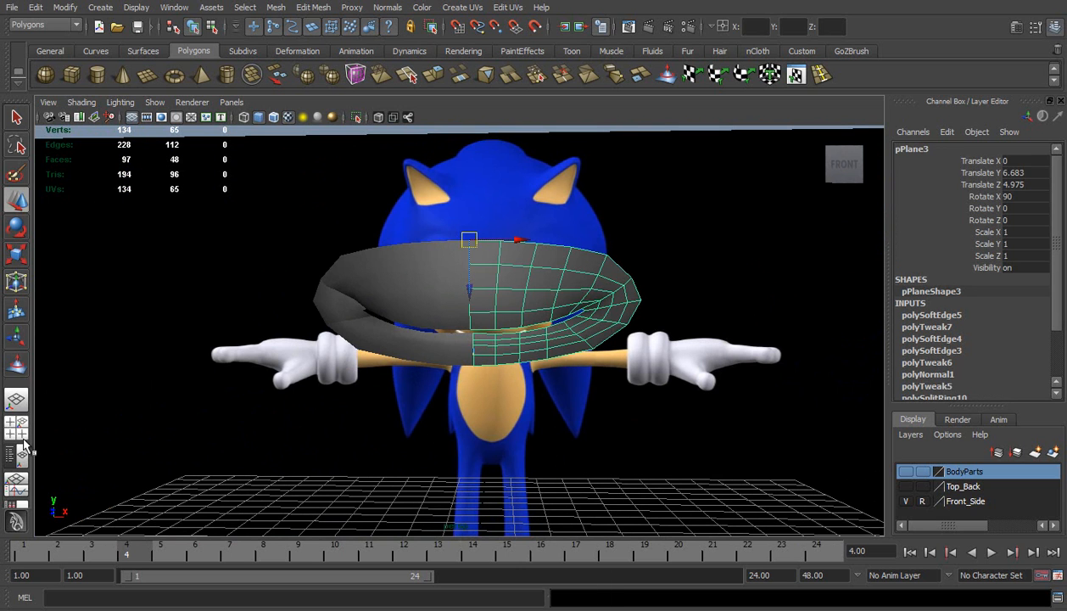
key(space)
drag(149, 393, 149, 419)
scroll(369, 327, down, 4)
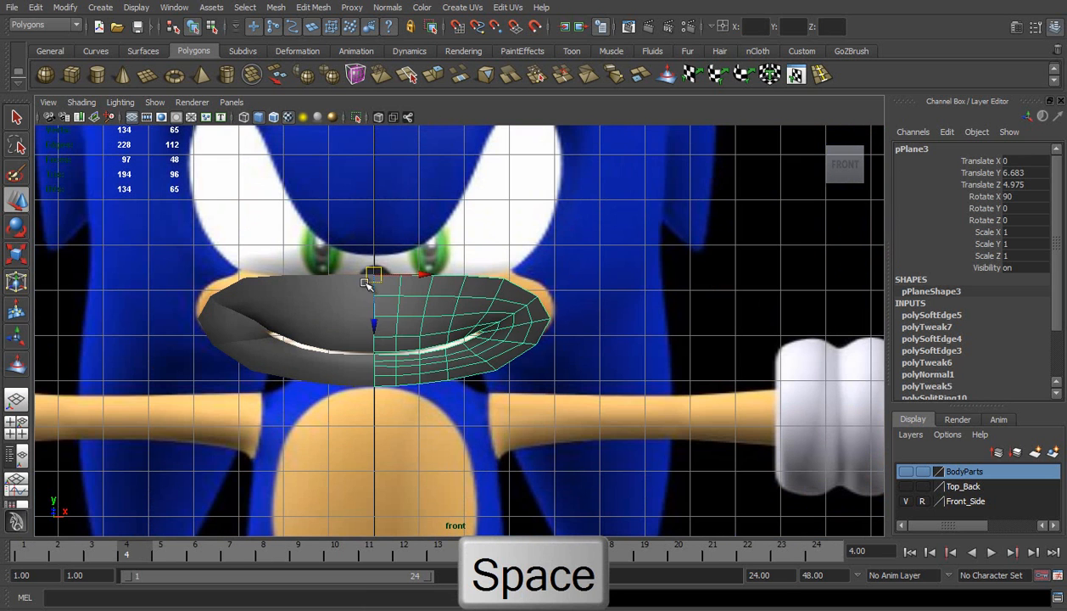
click(415, 207)
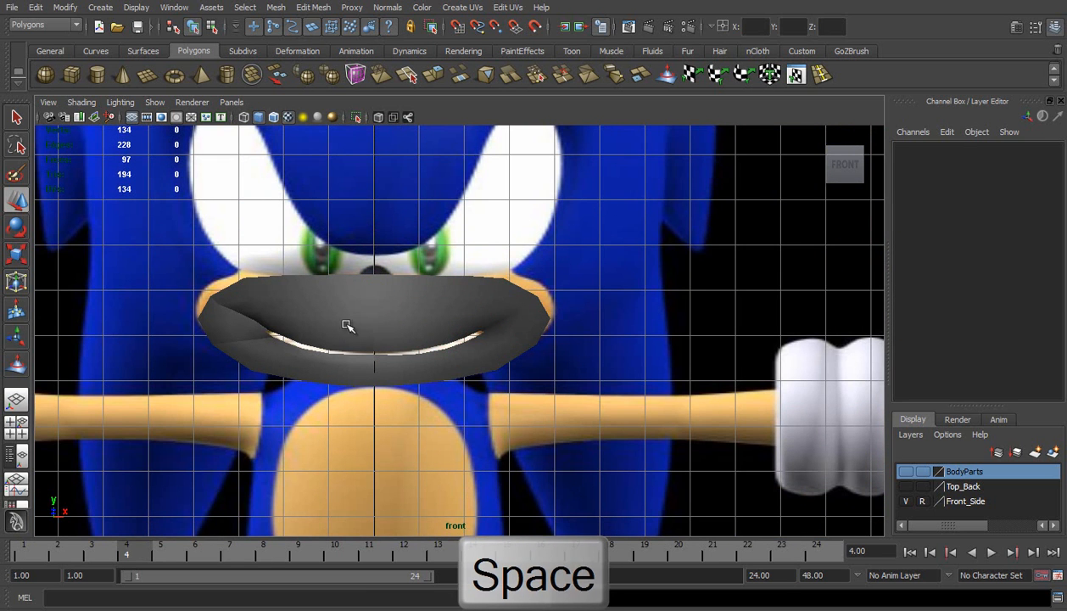
Display wireframe on shaded surfaces in the front view and clear the muzzle selection
click(342, 328)
click(90, 106)
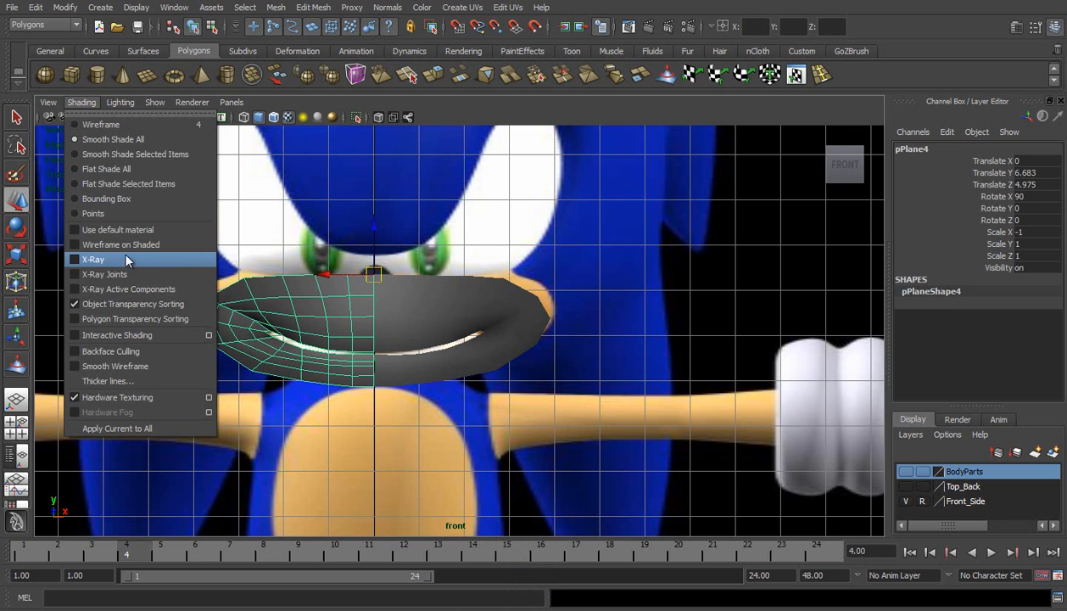
click(122, 240)
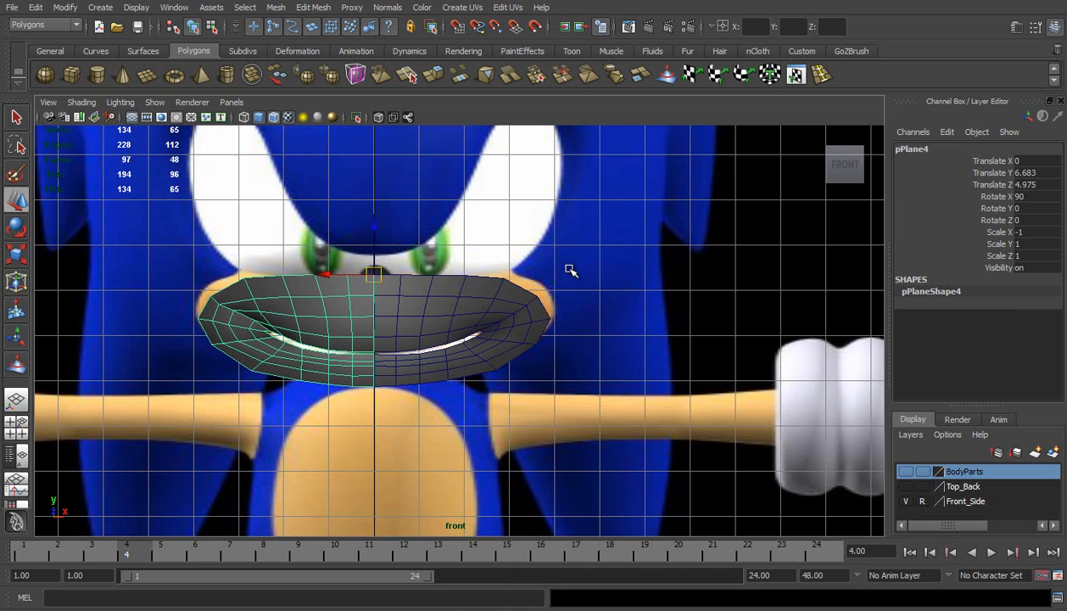
click(571, 269)
scroll(551, 333, up, 3)
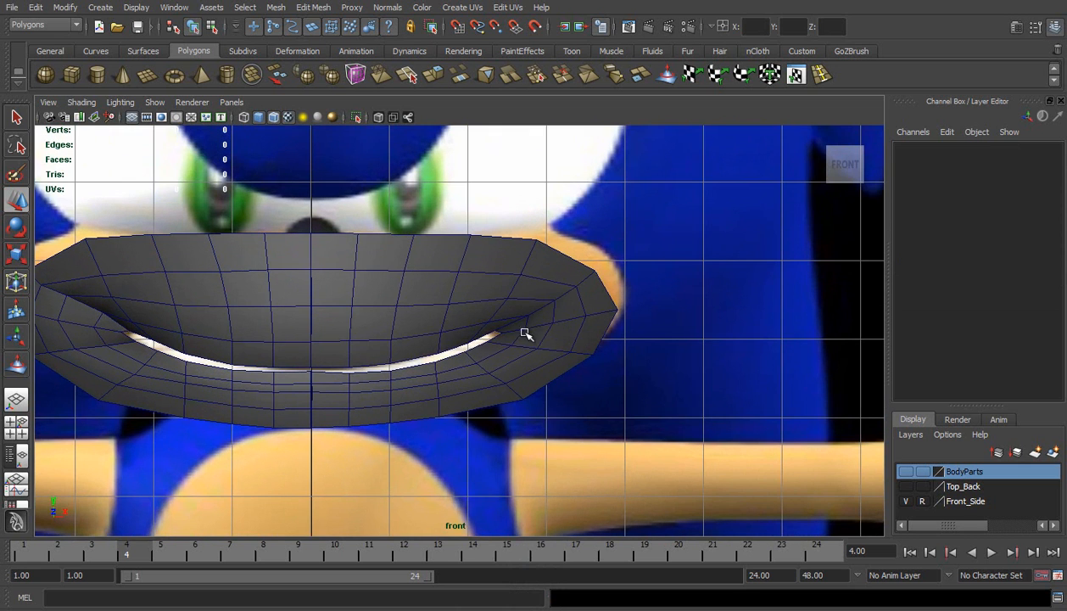
Switch the original muzzle half to vertex editing and nudge the vertices at the mouth corner vertically in the front view
right_drag(514, 324, 483, 335)
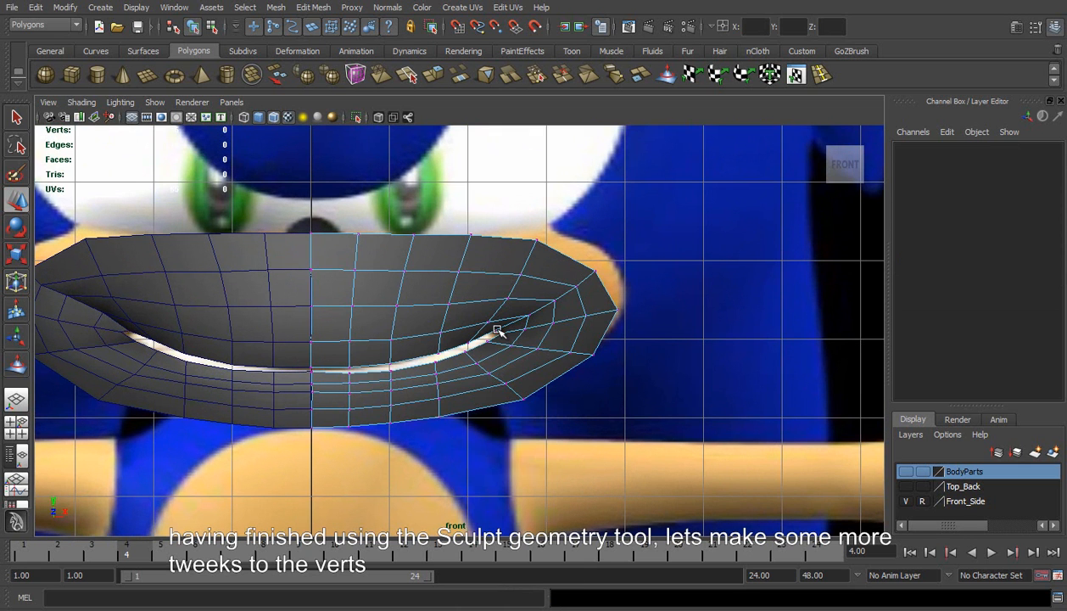
click(495, 333)
drag(494, 371, 498, 375)
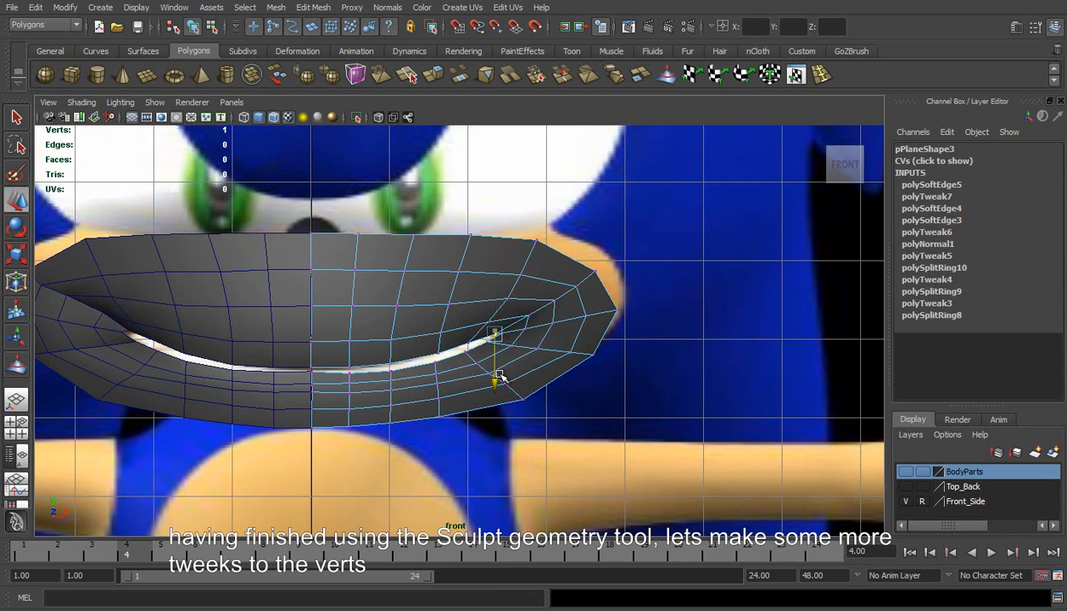
click(574, 448)
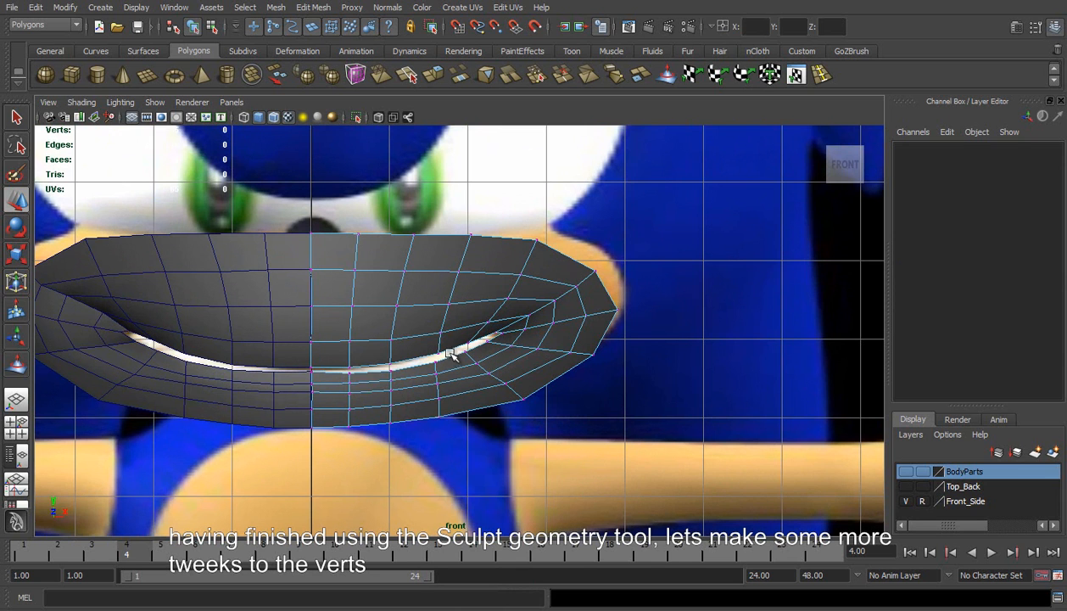
click(488, 323)
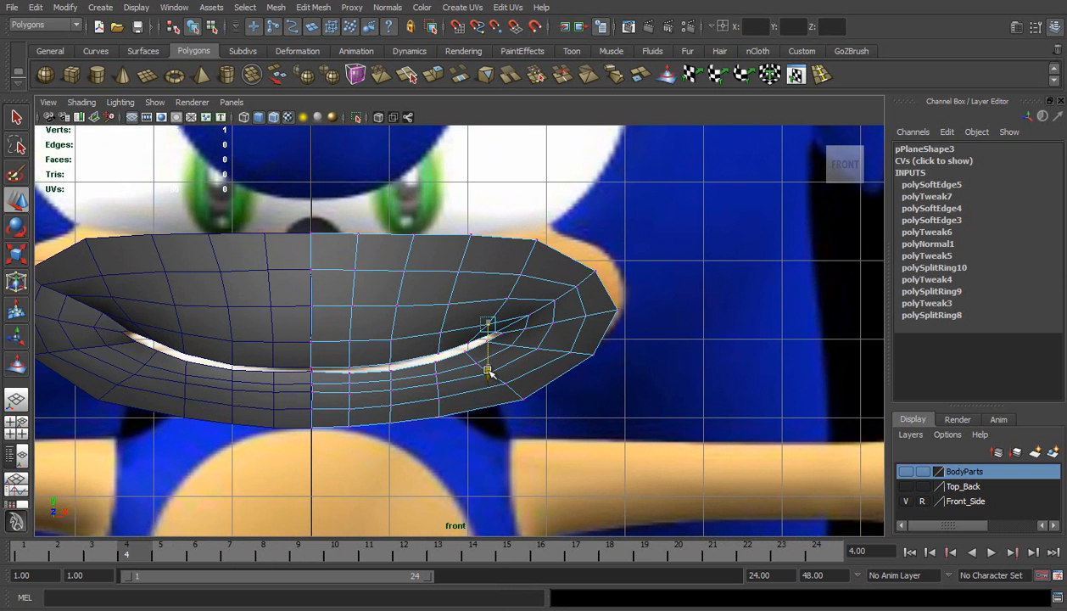
Switch to the side view and turn on X-Ray shading so the reference shows through the muzzle
key(space)
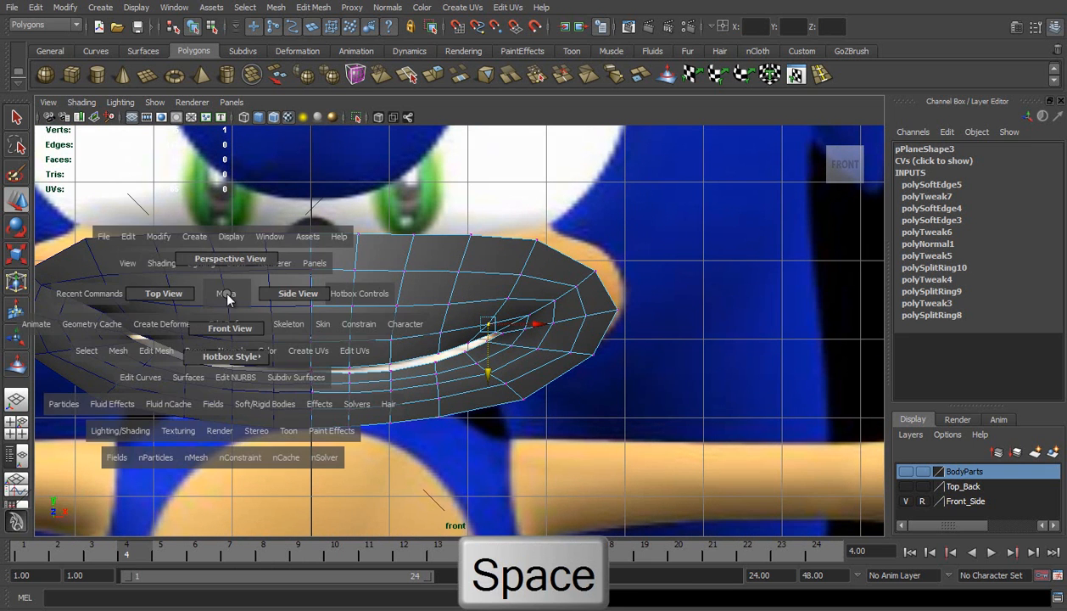
drag(277, 298, 405, 316)
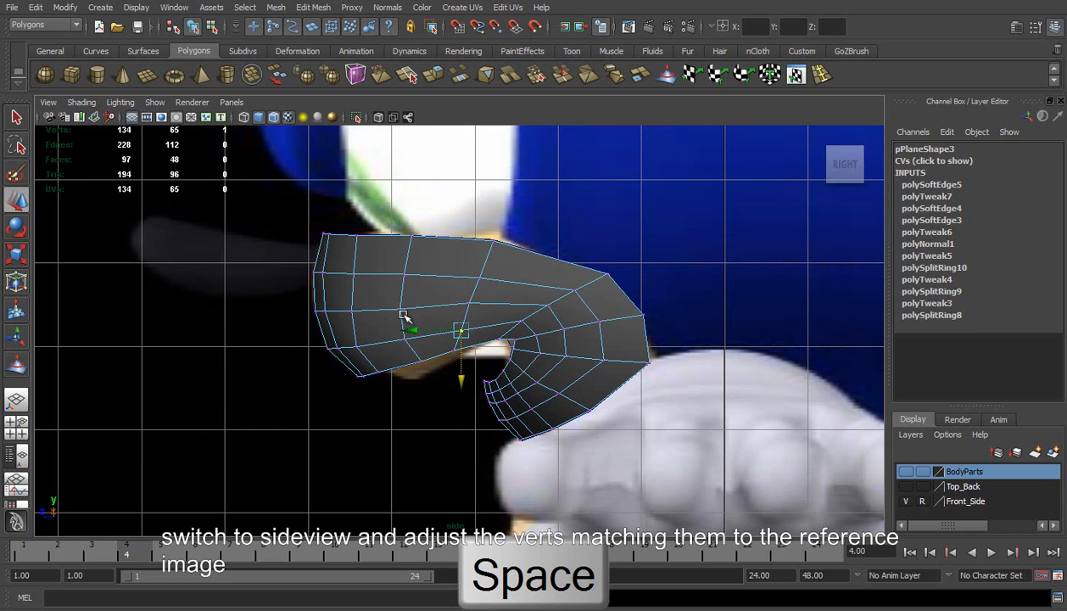
click(408, 405)
scroll(404, 405, up, 1)
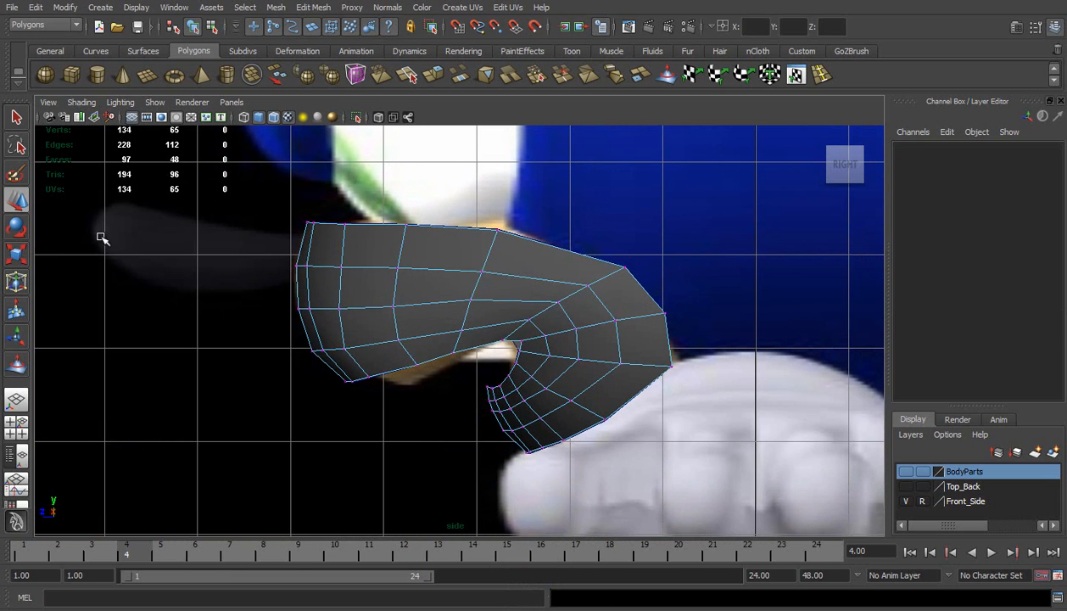
click(81, 102)
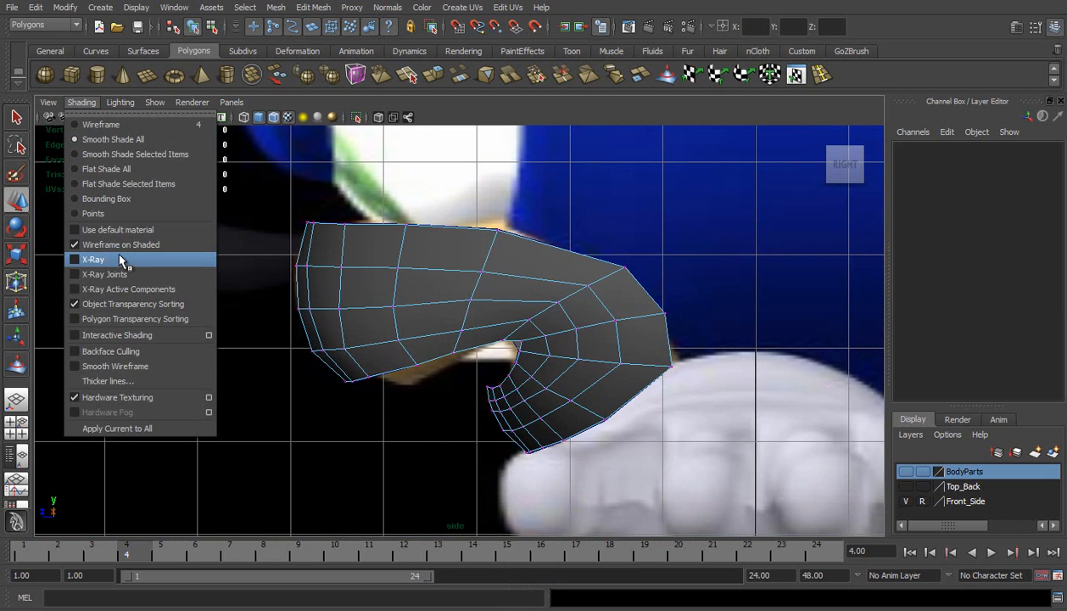
click(121, 259)
Delete the mirrored muzzle copy and enter vertex editing on the remaining original half
alt+middle_drag(383, 341, 418, 284)
right_drag(418, 284, 443, 286)
key(ctrl+shift+d)
key(Delete)
click(430, 281)
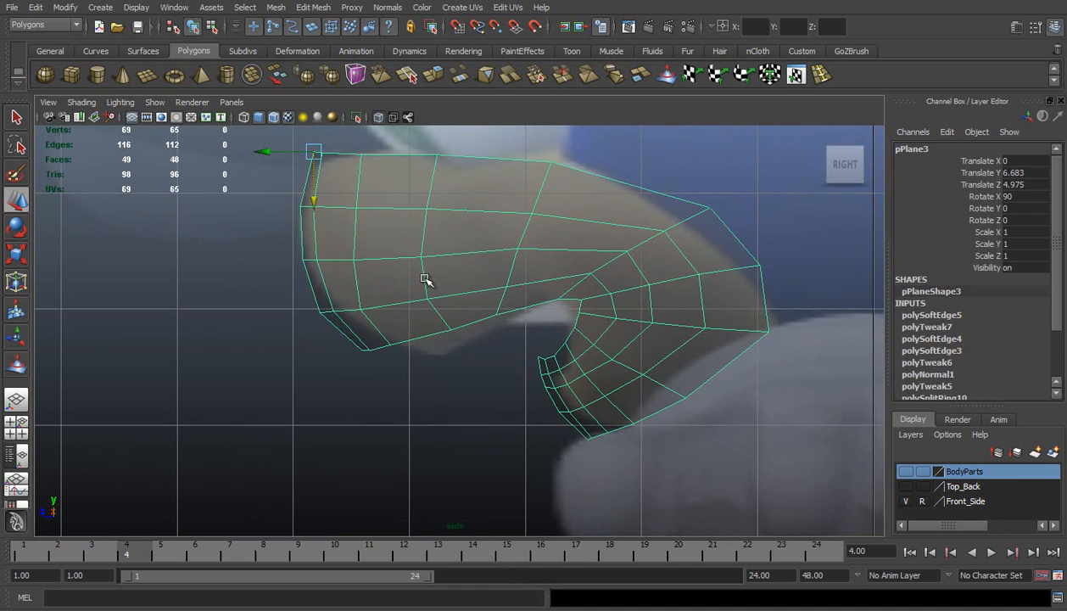
right_click(426, 278)
click(368, 278)
alt+right_drag(357, 279, 469, 299)
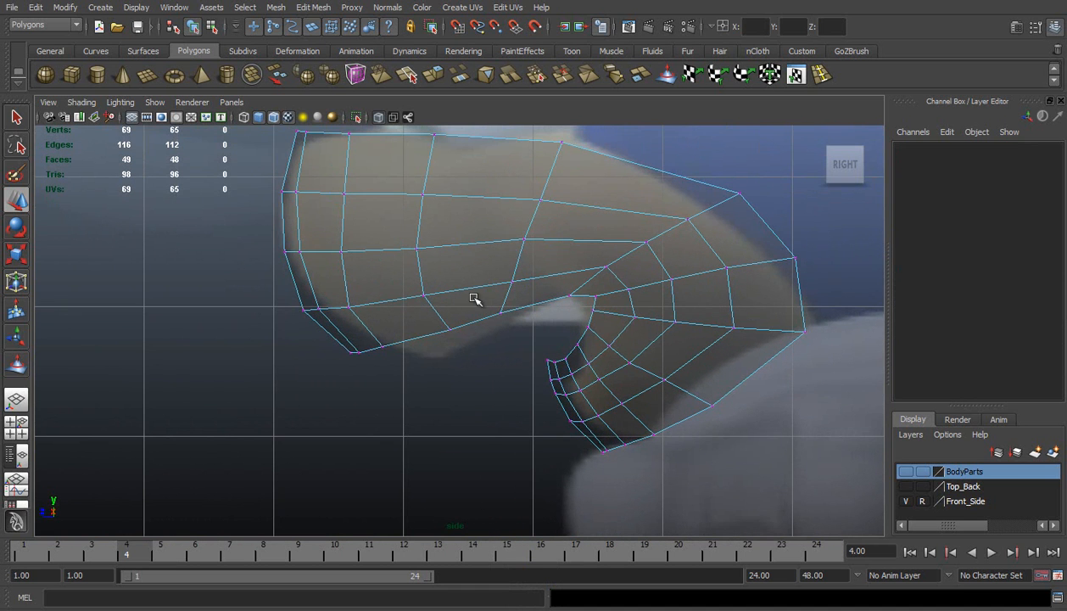
Reposition the vertex column in front of the mouth corner, from the lip edge up to the muzzle's top edge, into an even line
drag(491, 302, 519, 327)
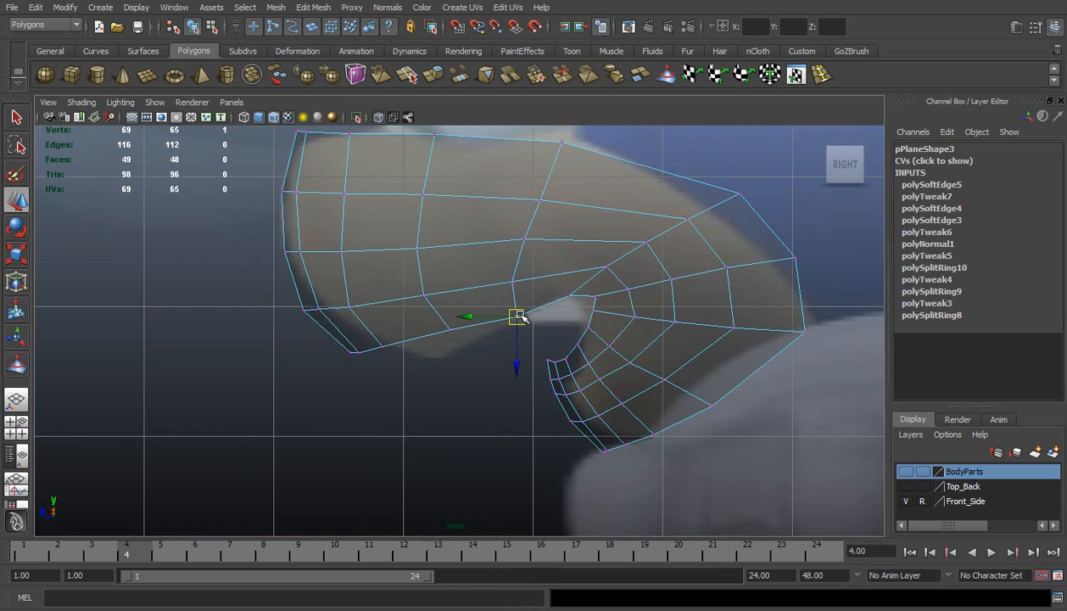
drag(529, 253, 478, 240)
drag(507, 168, 576, 224)
drag(504, 198, 487, 199)
drag(532, 140, 597, 158)
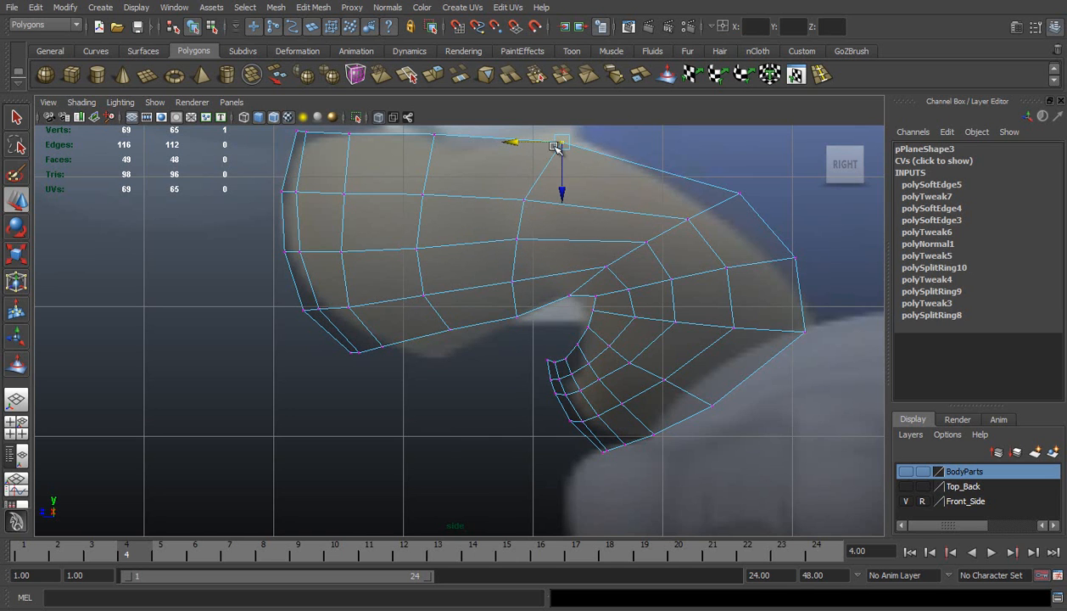
drag(511, 141, 496, 142)
Reshape the front of the upper lip by moving its edge and adjacent vertices down and back along the reference's lip curve
click(451, 330)
drag(453, 333, 459, 344)
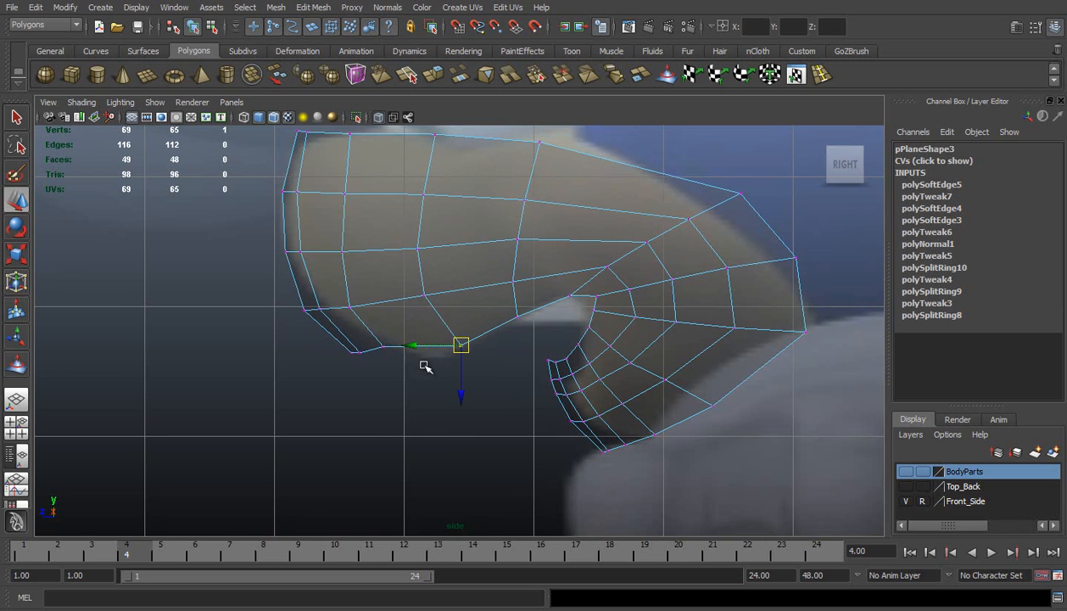
drag(367, 332, 398, 357)
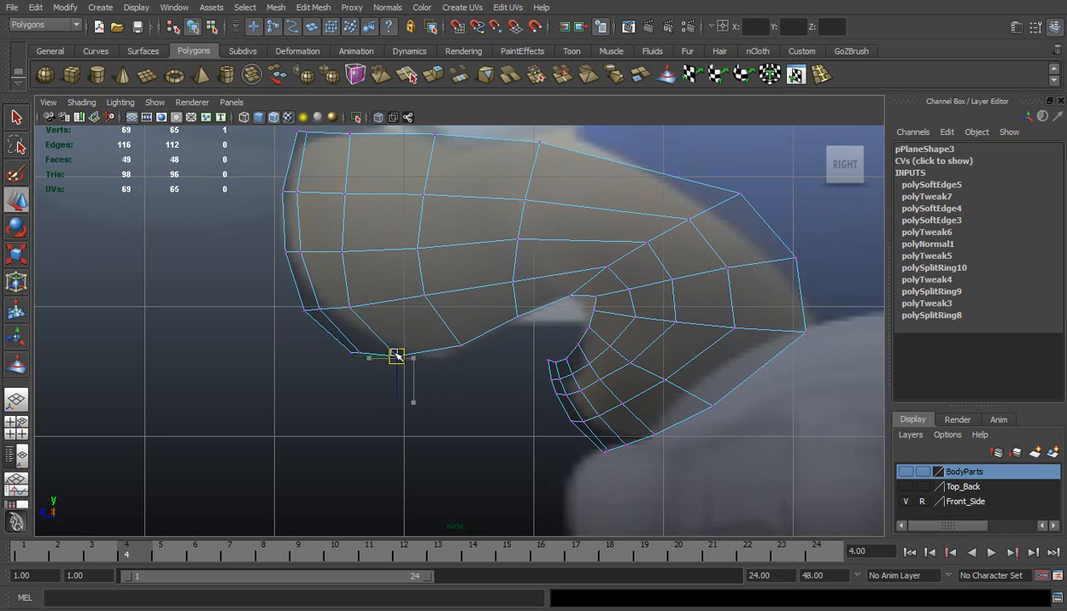
drag(350, 311, 363, 305)
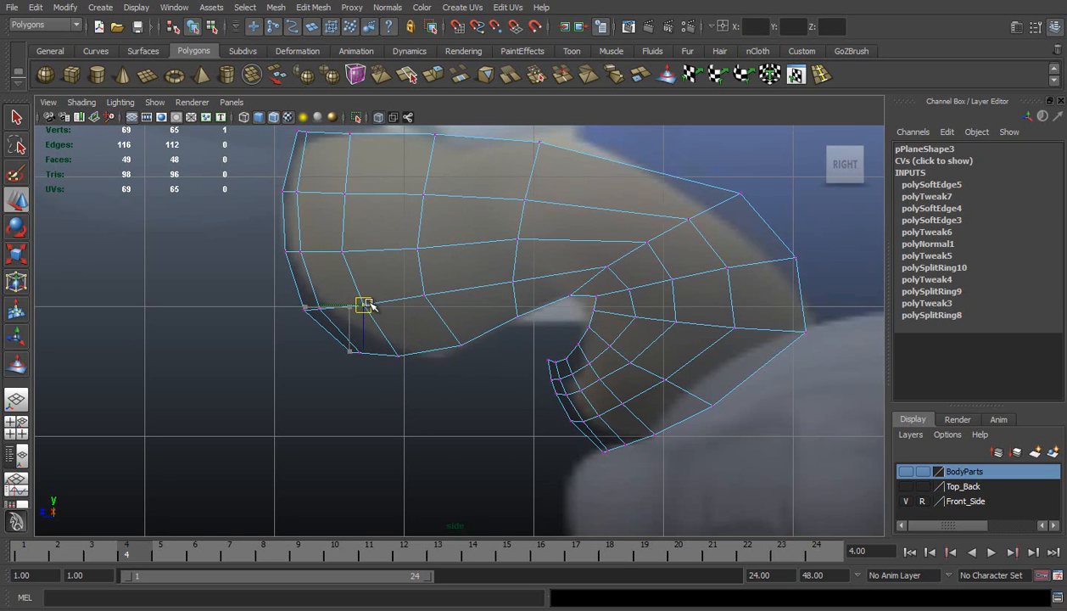
drag(322, 334, 416, 360)
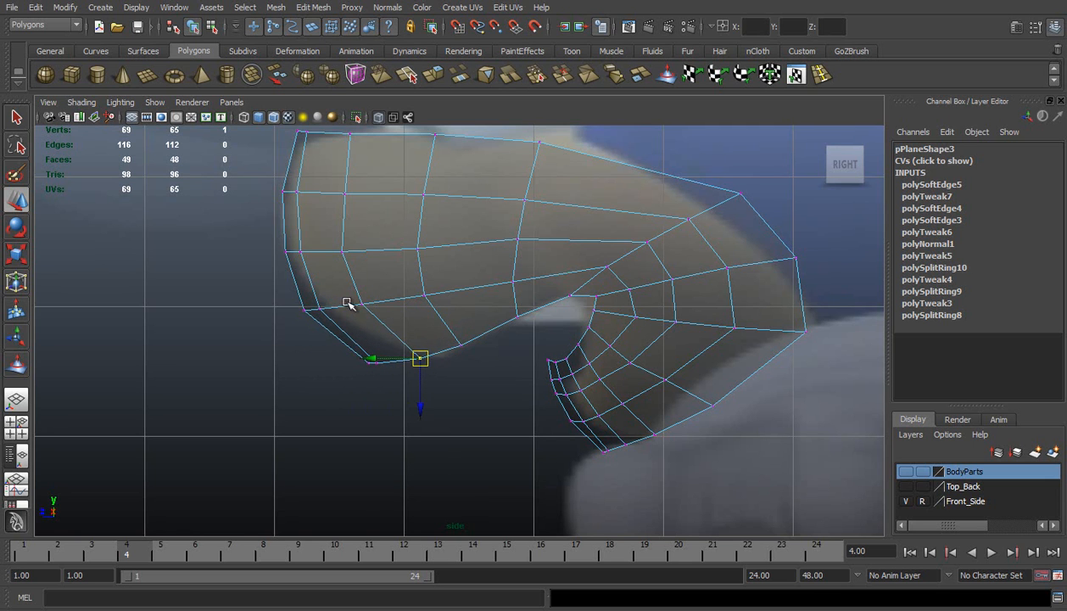
mouse_move(310, 300)
mouse_down()
mouse_move(329, 318)
mouse_move(333, 310)
mouse_move(314, 322)
mouse_move(308, 315)
mouse_up()
drag(384, 366, 383, 366)
middle_drag(398, 350, 442, 344)
Shift the muzzle's front top-edge vertices slightly back, fine-tune the lip vertex below them, and undo the last unwanted change
alt+middle_drag(325, 239, 343, 297)
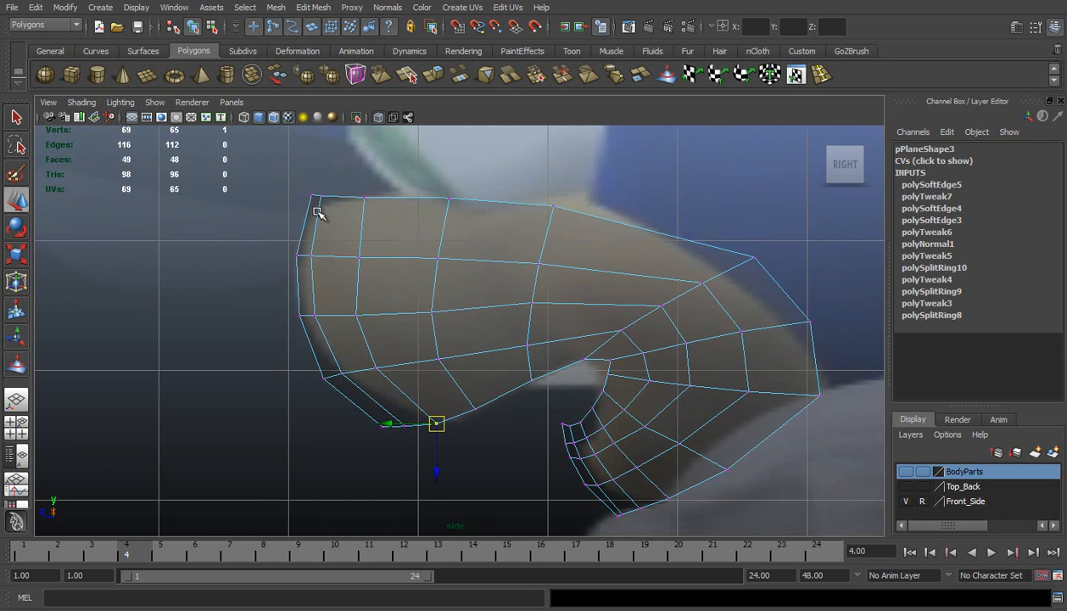
mouse_move(321, 183)
mouse_down()
mouse_move(325, 204)
mouse_move(279, 195)
mouse_move(344, 200)
mouse_move(323, 197)
mouse_up()
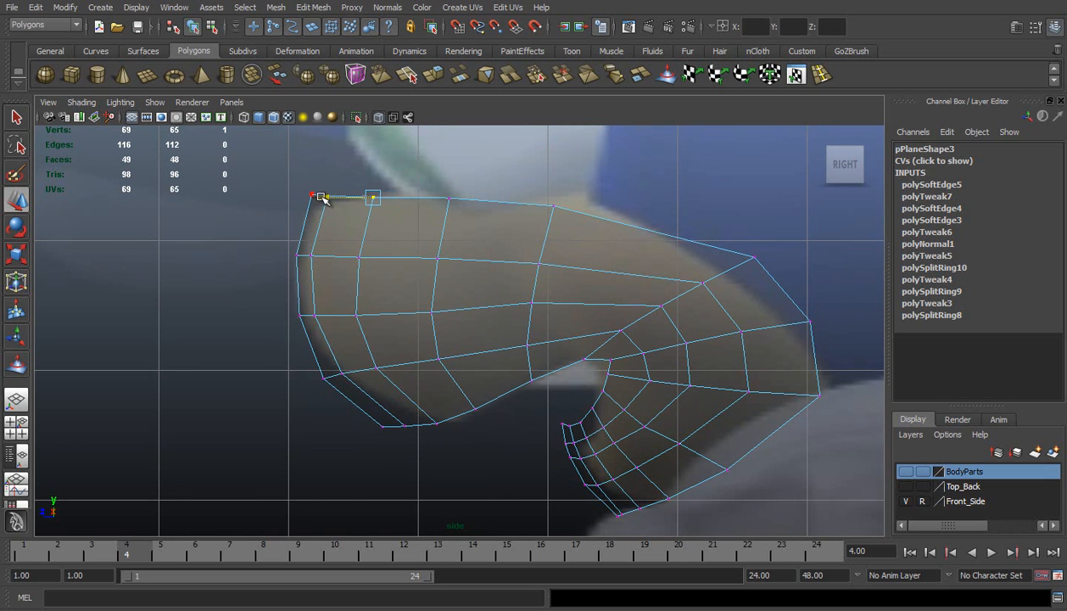
click(479, 407)
click(431, 310)
drag(466, 278, 466, 279)
drag(434, 179, 460, 199)
mouse_move(409, 238)
mouse_down()
mouse_move(460, 279)
mouse_move(408, 258)
mouse_up()
click(420, 261)
key(ctrl+z)
Move the upper cheek vertices forward and up so the rear top outline follows the reference
click(753, 256)
drag(753, 256, 720, 240)
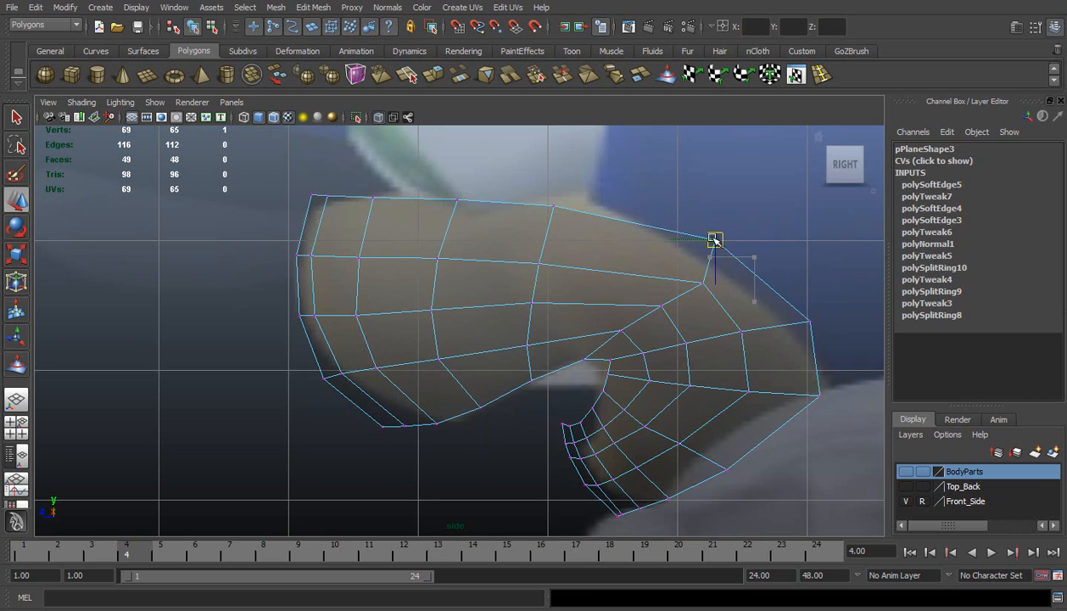
click(704, 283)
drag(704, 283, 684, 275)
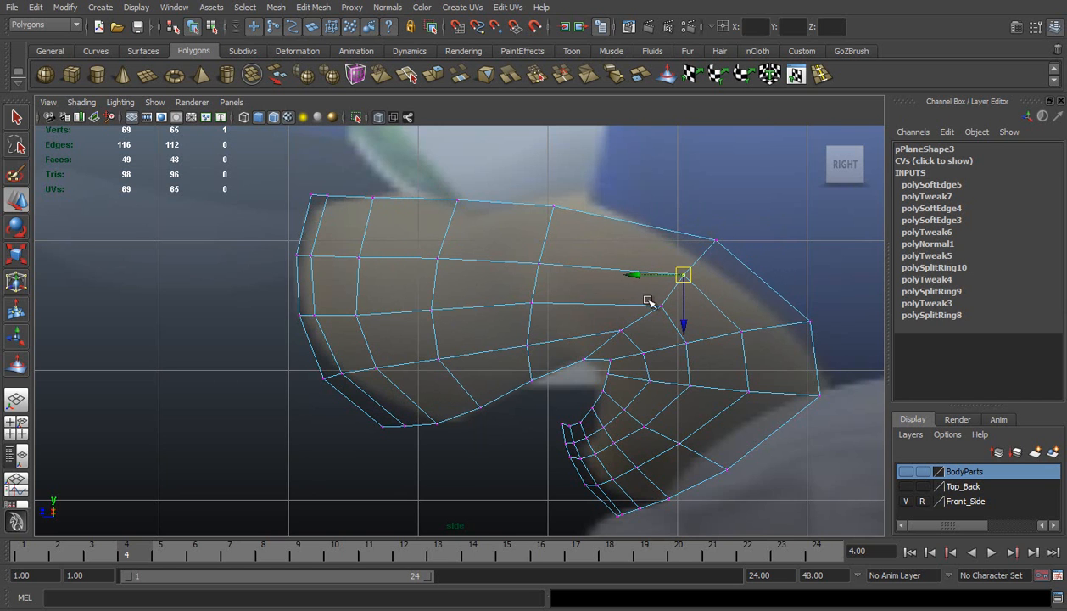
drag(671, 317, 650, 304)
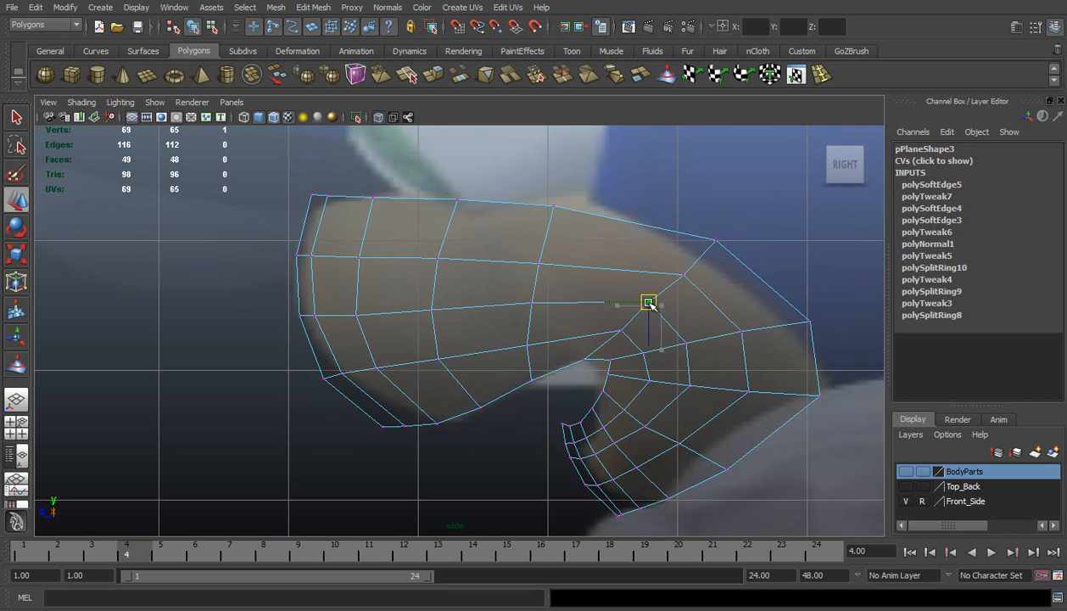
click(714, 241)
drag(714, 241, 690, 232)
click(686, 278)
drag(664, 275, 666, 273)
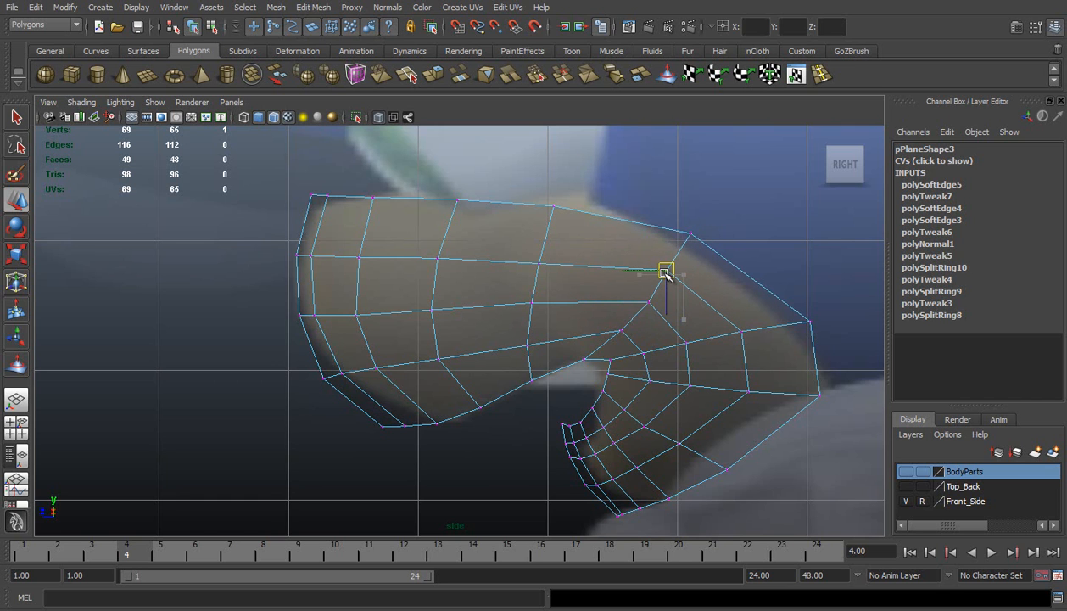
Lower the vertices in the cheek row behind the mouth corner, including the rearmost outline vertex
drag(728, 366, 746, 403)
drag(663, 362, 701, 399)
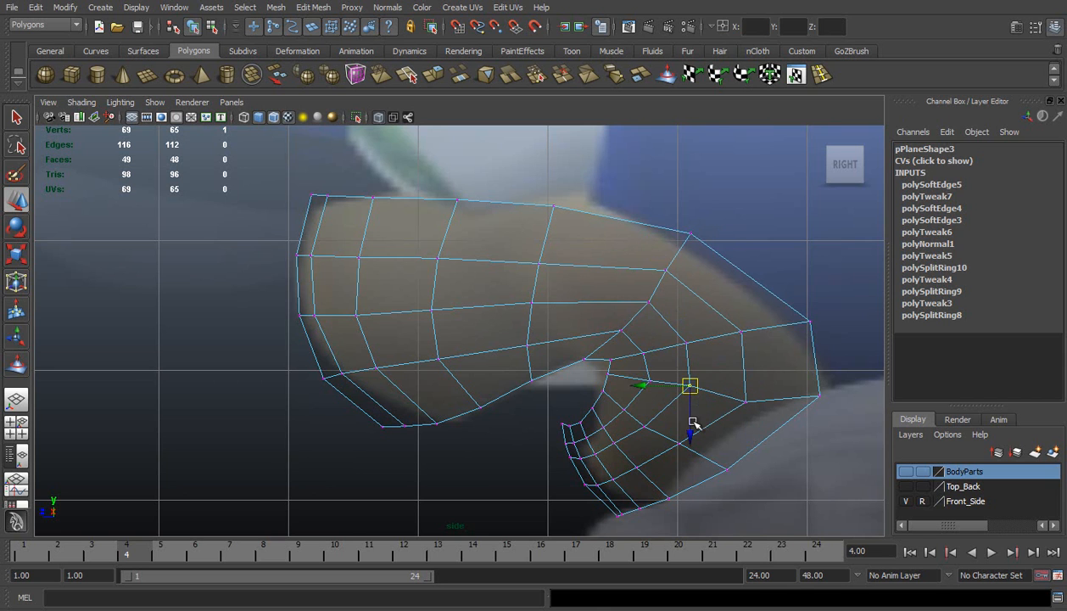
click(692, 431)
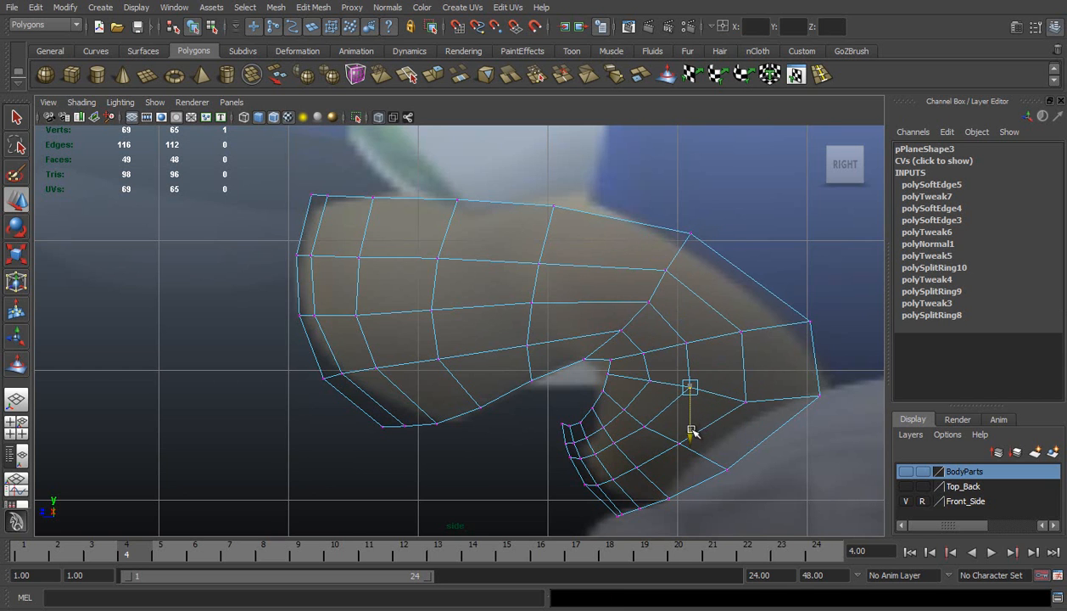
click(818, 396)
mouse_move(819, 395)
mouse_down()
mouse_move(786, 419)
mouse_move(810, 412)
mouse_up()
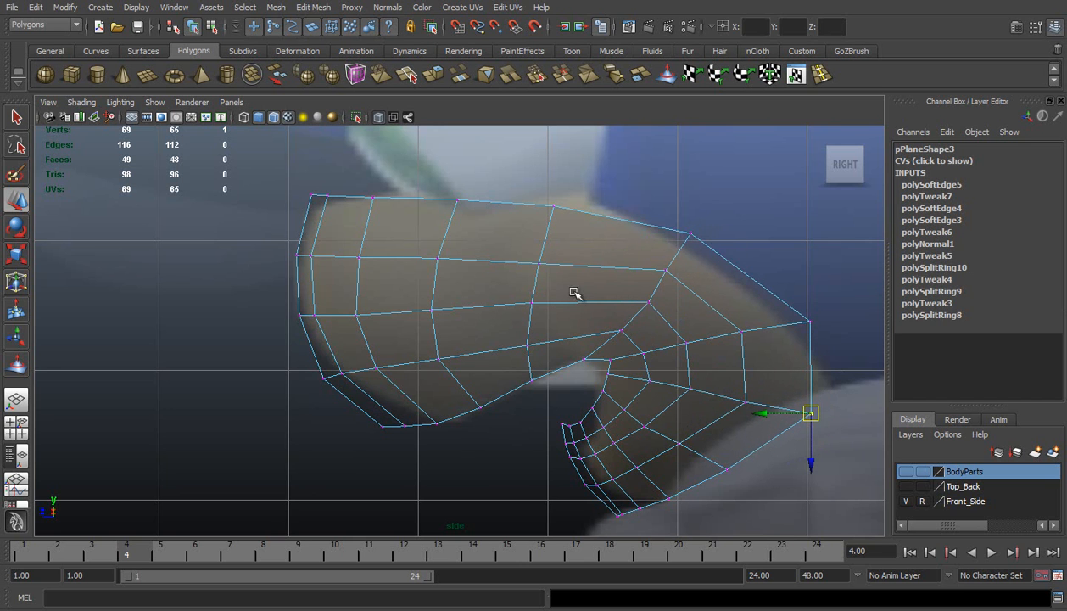
Return to the perspective view, turn off X-Ray shading and clear the muzzle selection
click(16, 400)
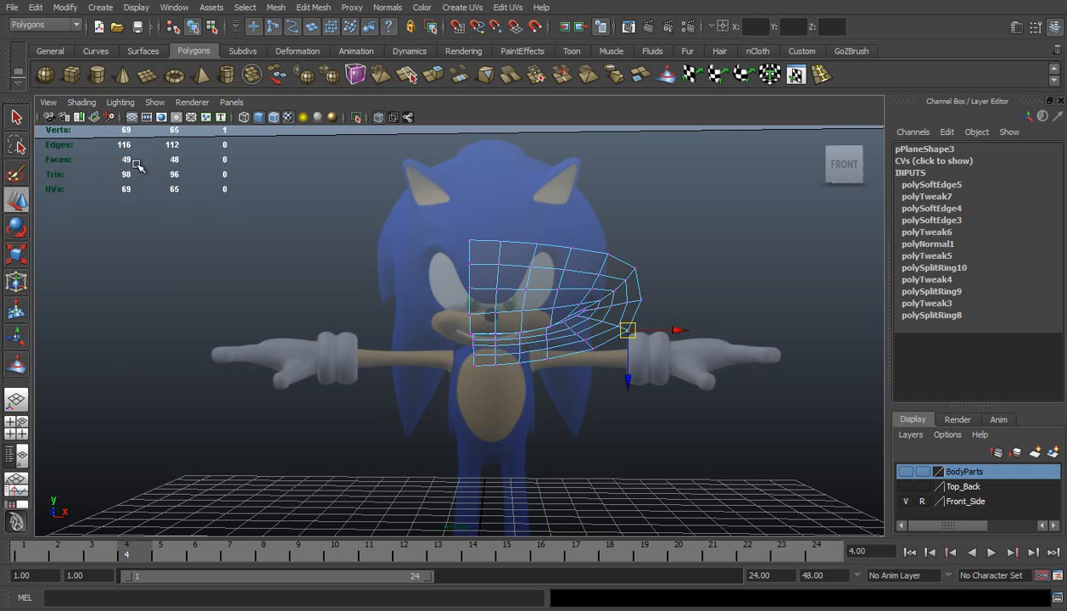
click(78, 102)
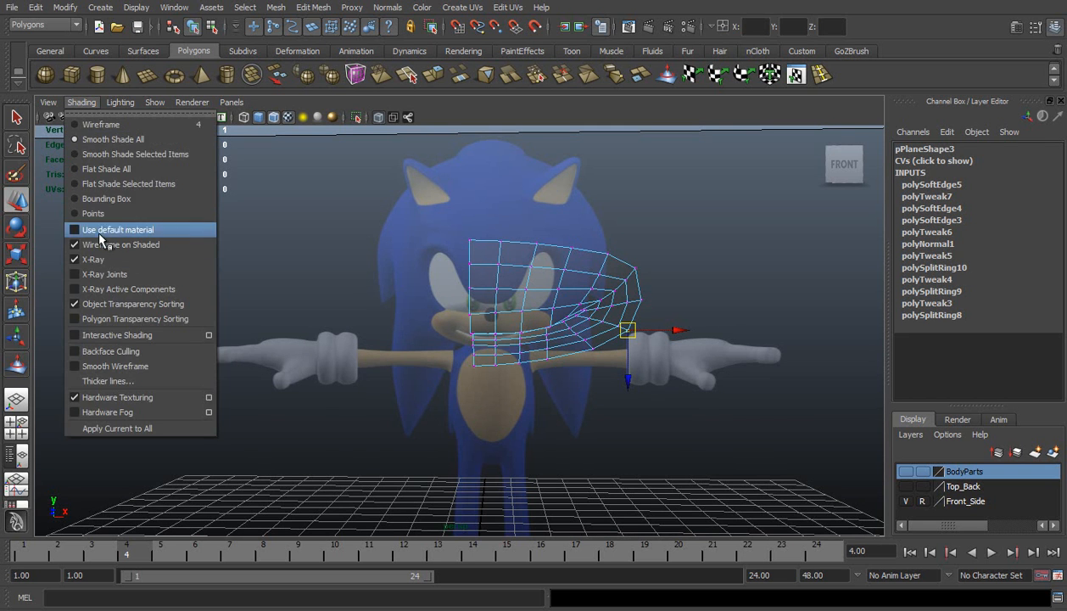
click(93, 258)
key(alt+b)
alt+drag(495, 250, 672, 238)
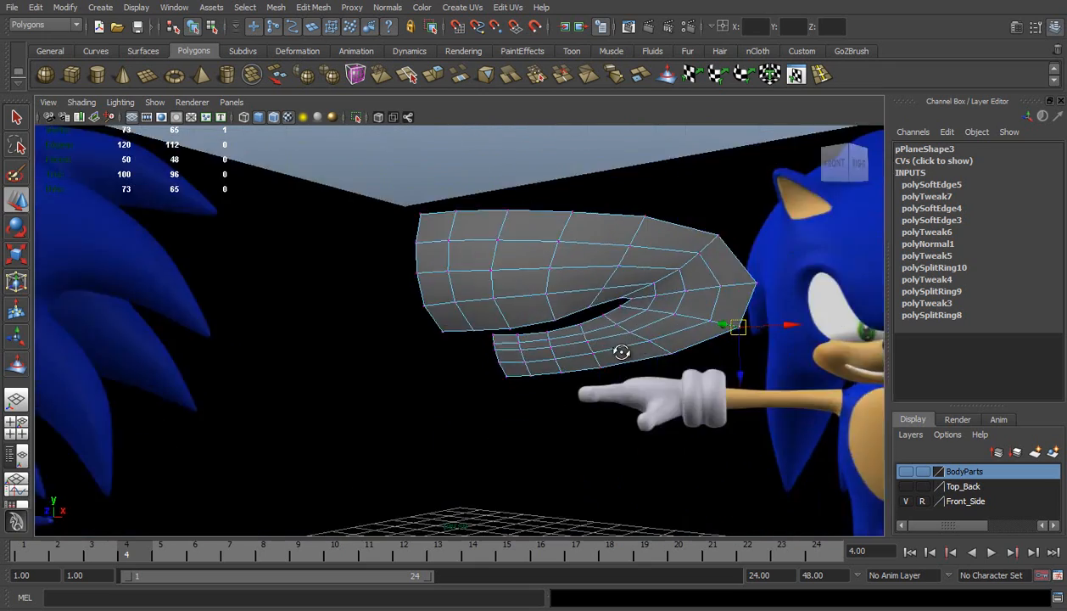
alt+drag(615, 353, 572, 358)
right_drag(571, 358, 617, 188)
click(622, 177)
In the perspective view, pull three vertices above and behind the mouth corner forward to even out the cheek loops
alt+drag(621, 349, 521, 356)
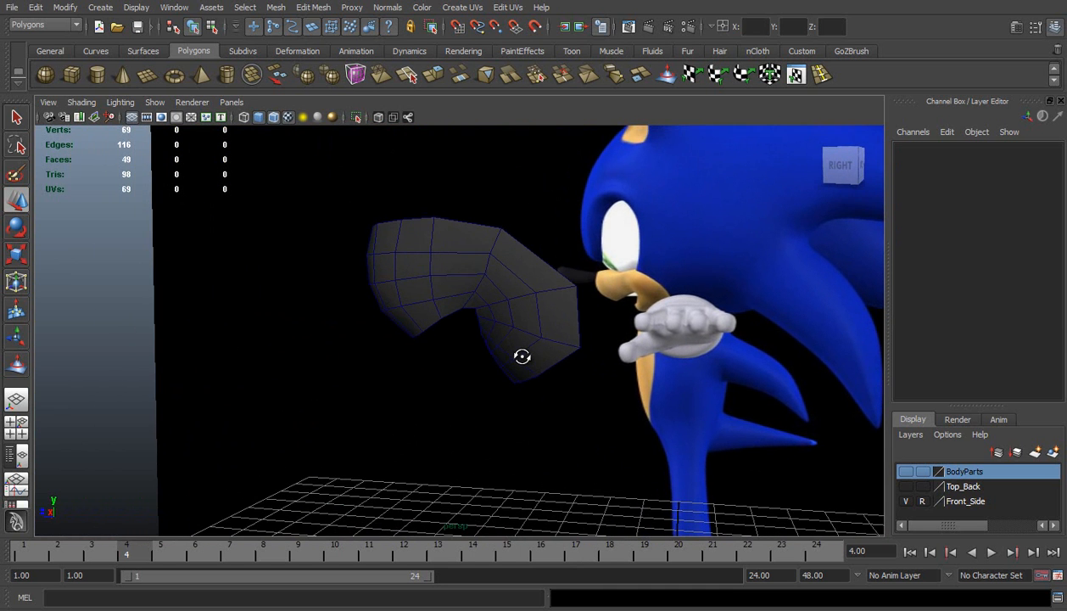
alt+right_drag(429, 327, 511, 325)
alt+drag(553, 327, 573, 314)
alt+drag(509, 339, 506, 332)
click(509, 273)
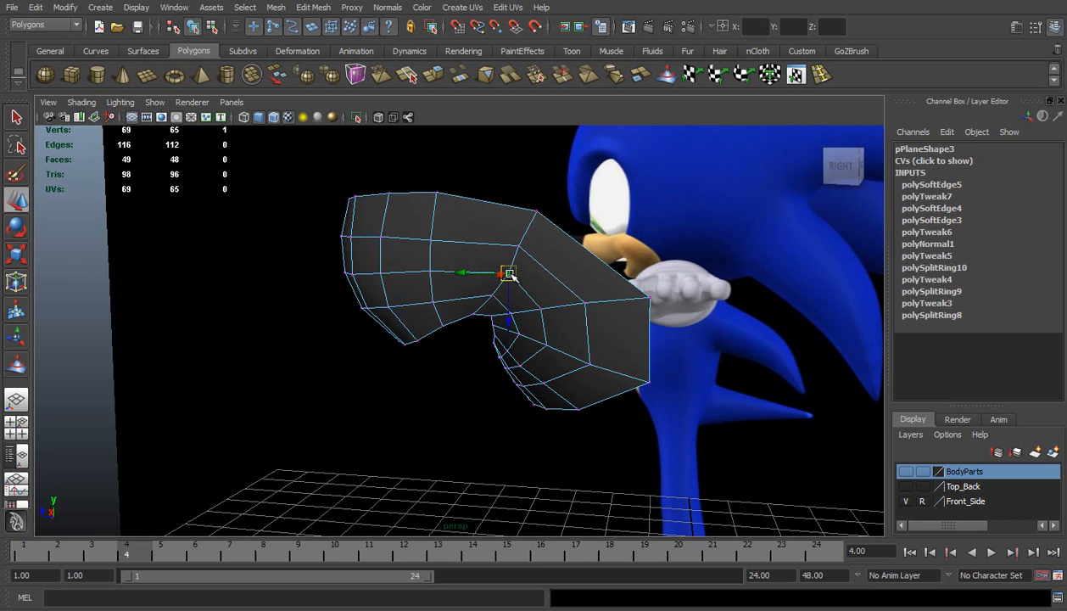
drag(464, 272, 450, 241)
click(518, 246)
click(582, 302)
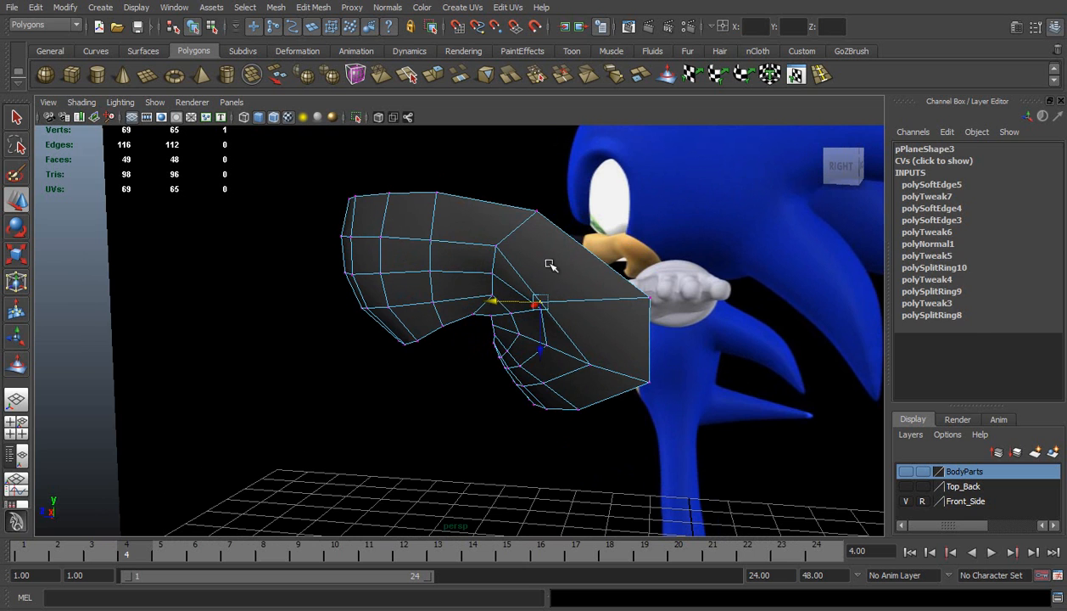
Move the inner vertex directly behind the mouth corner forward and inspect the muzzle from below
click(556, 291)
click(540, 308)
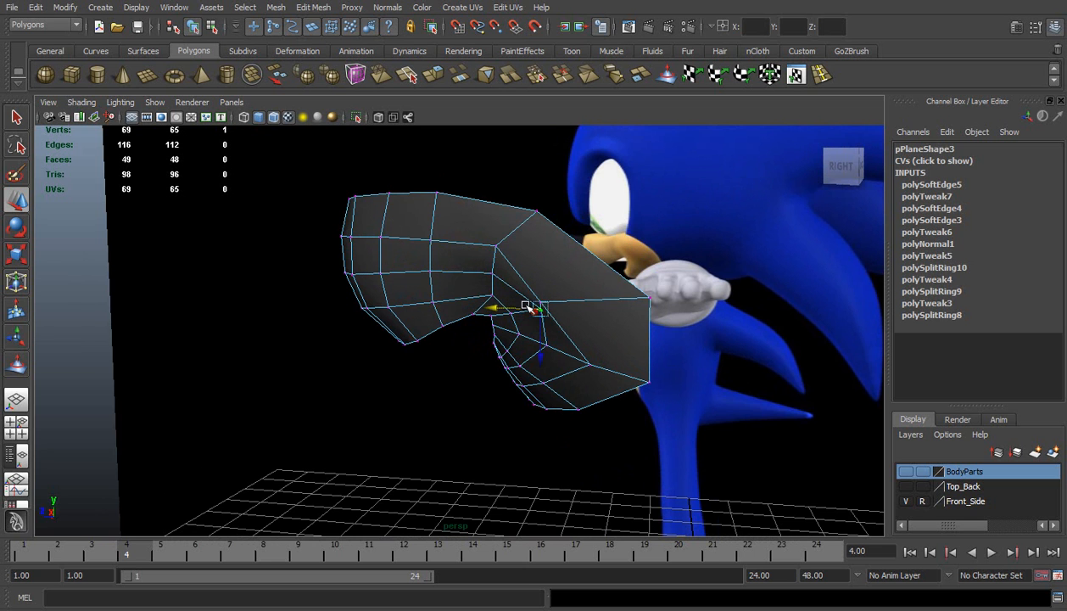
drag(508, 310, 471, 311)
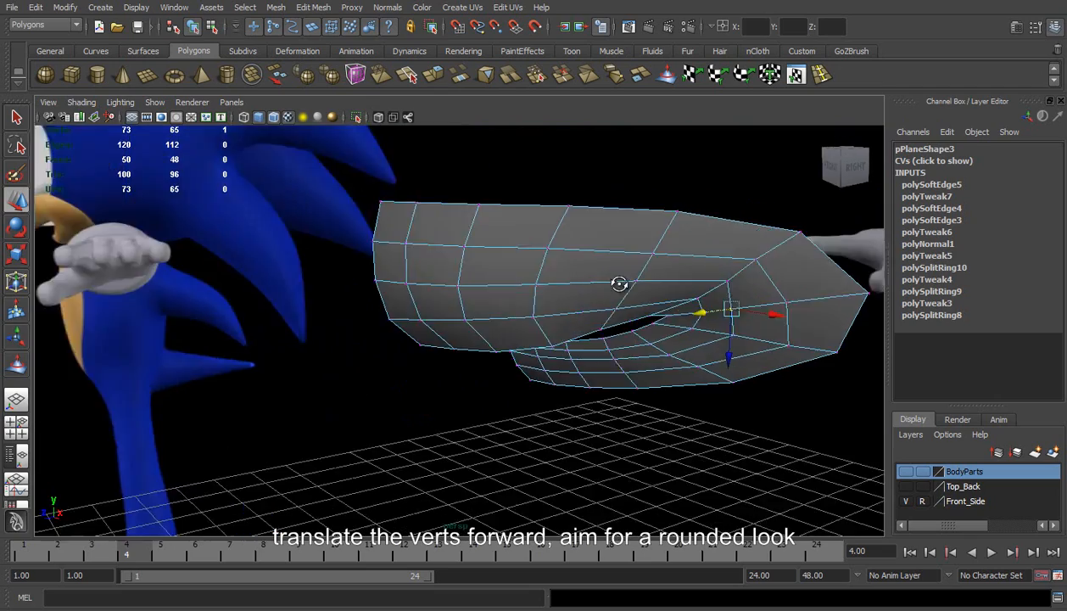
mouse_move(619, 286)
alt+mouse_down()
mouse_move(660, 333)
mouse_move(570, 294)
mouse_move(613, 301)
alt+mouse_up()
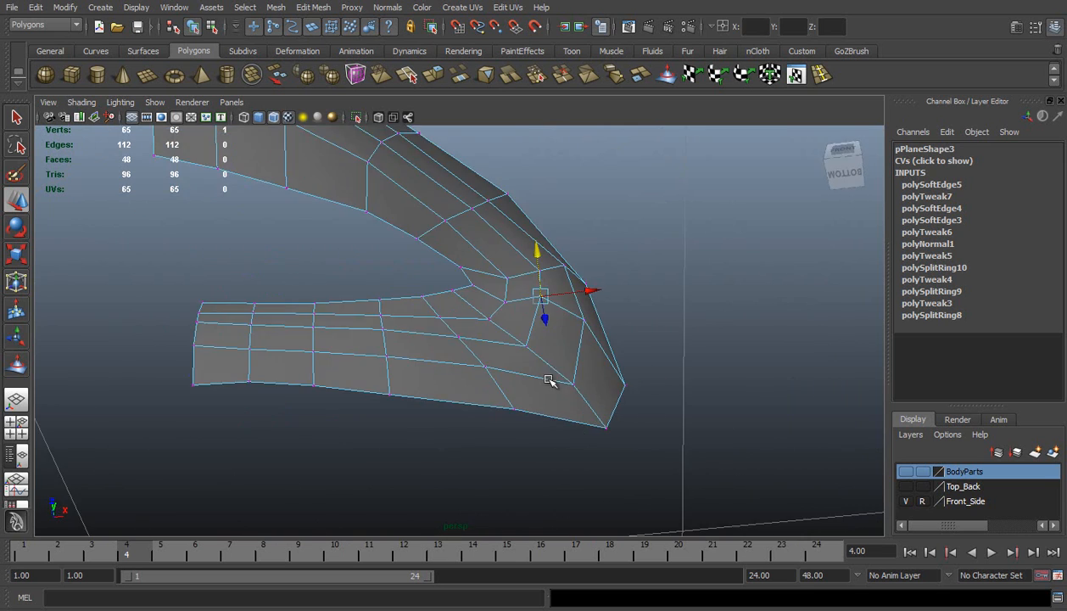
From the side, pull three cheek-loop vertices behind and below the mouth corner forward
alt+drag(548, 376, 571, 390)
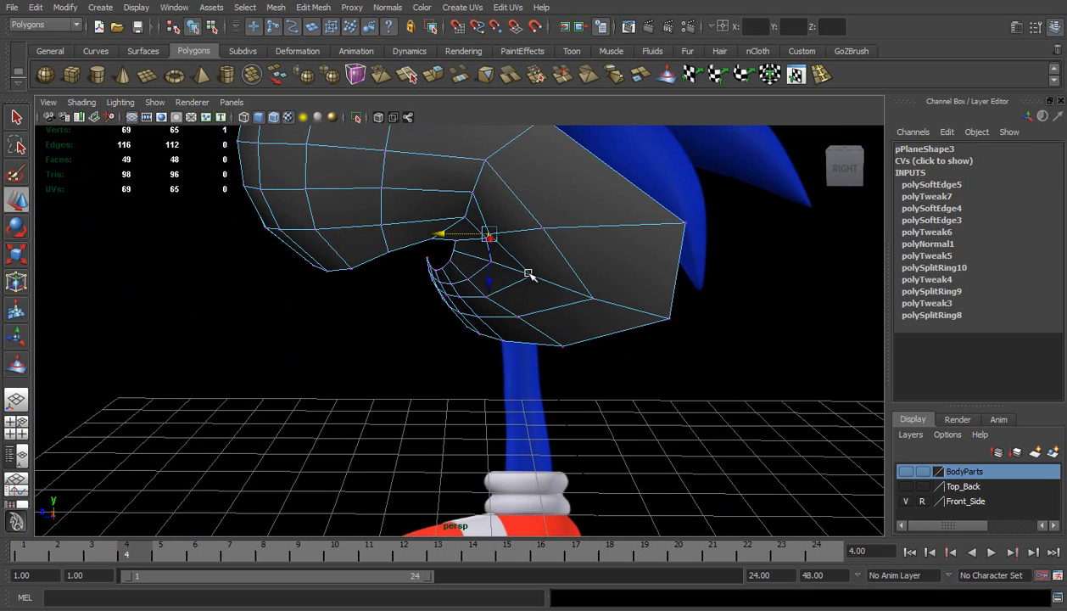
click(528, 274)
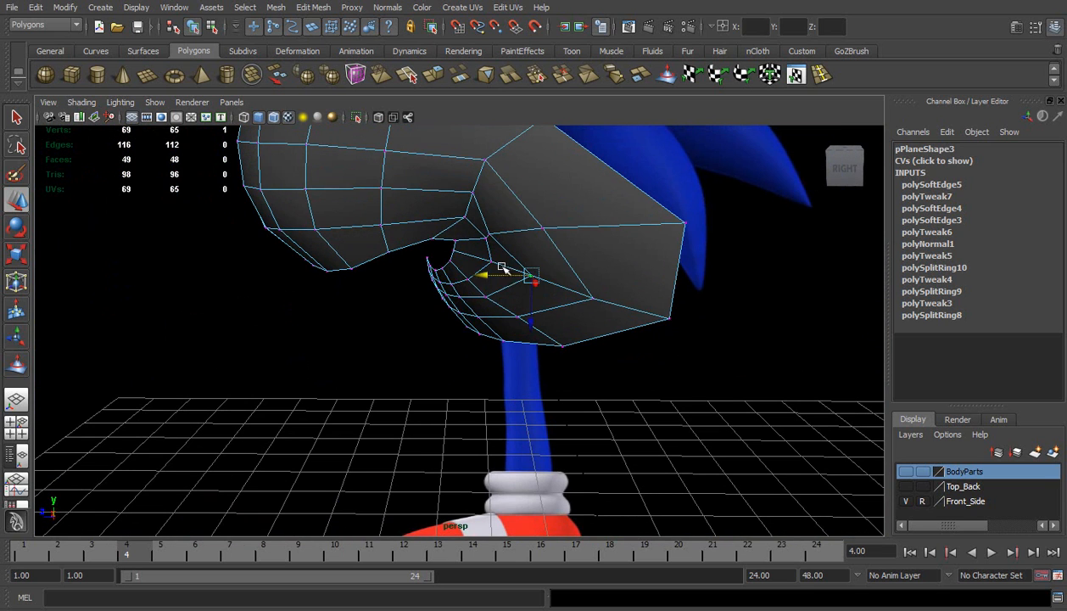
drag(489, 273, 469, 273)
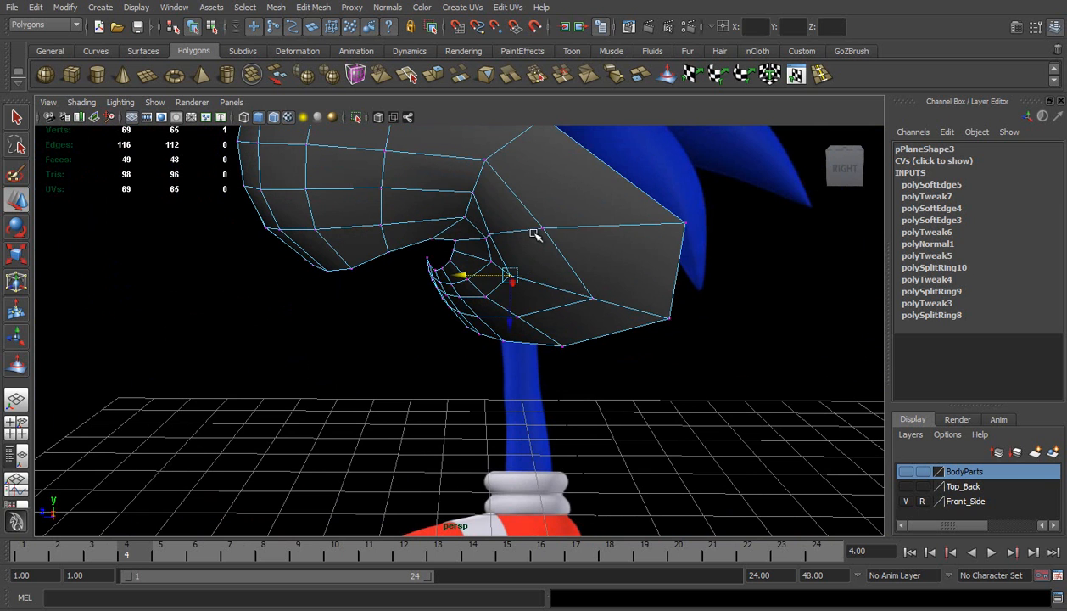
click(544, 229)
drag(522, 229, 490, 232)
key(ctrl+z)
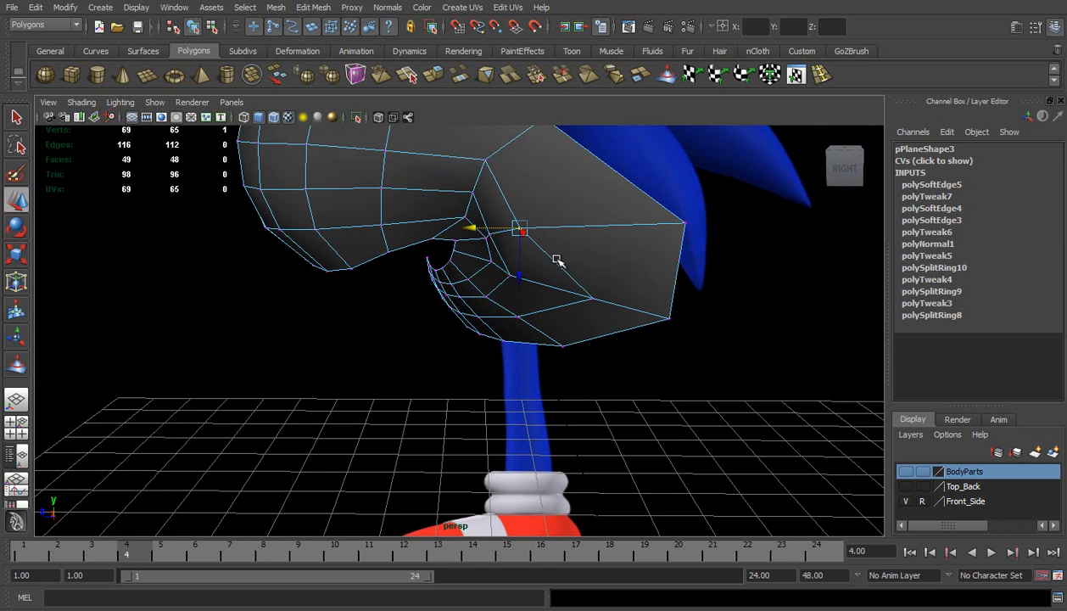
click(591, 298)
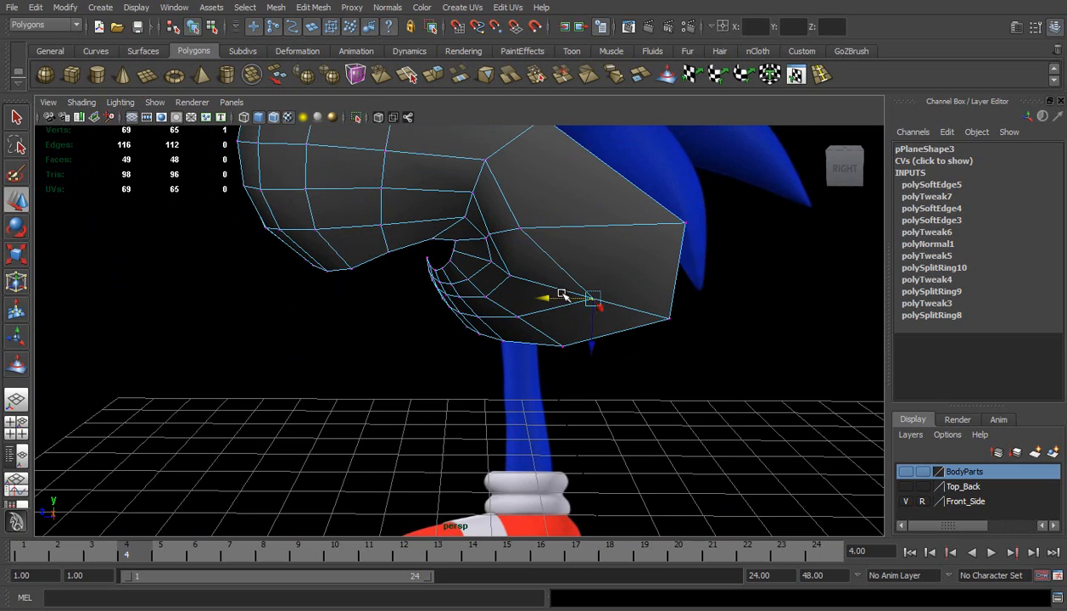
drag(556, 298, 507, 298)
Try to shift the three cheek vertices beside the mouth corner outward in the front-facing view
alt+drag(531, 252, 643, 136)
alt+drag(575, 278, 574, 212)
drag(578, 157, 587, 284)
click(638, 219)
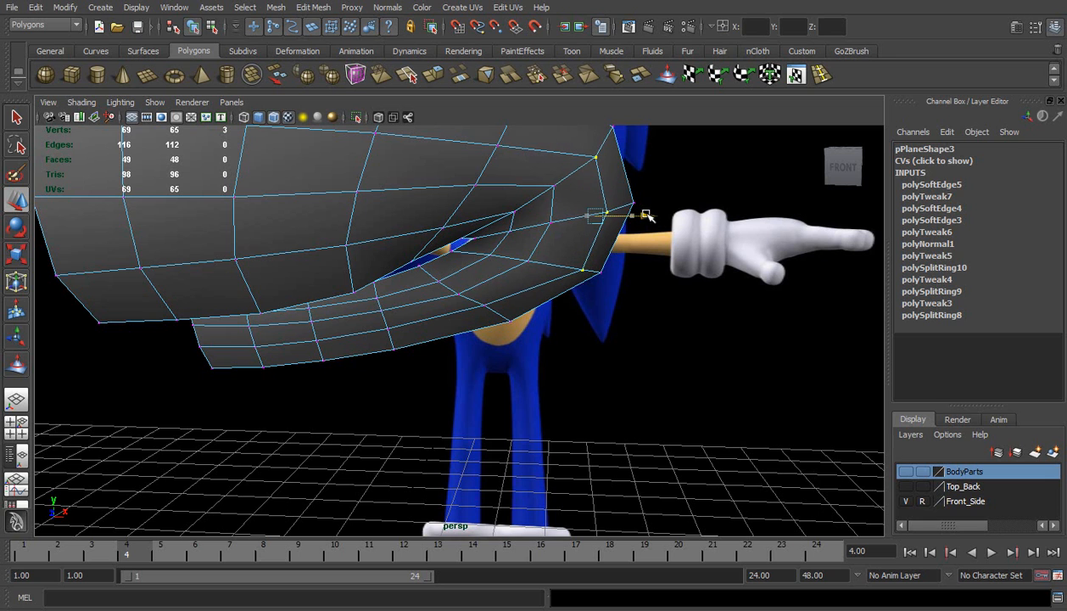
key(ctrl+z)
Pull three inner vertices around the mouth corner forward to tighten the loop from the side
alt+drag(660, 217, 545, 271)
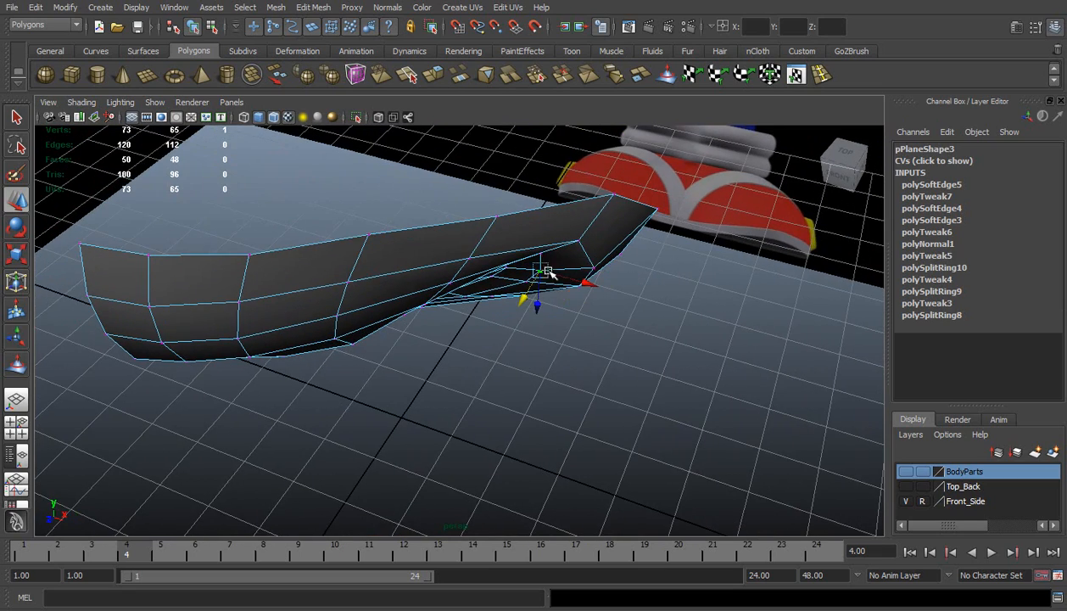
mouse_move(516, 224)
alt+mouse_down()
mouse_move(475, 216)
mouse_move(500, 215)
alt+mouse_up()
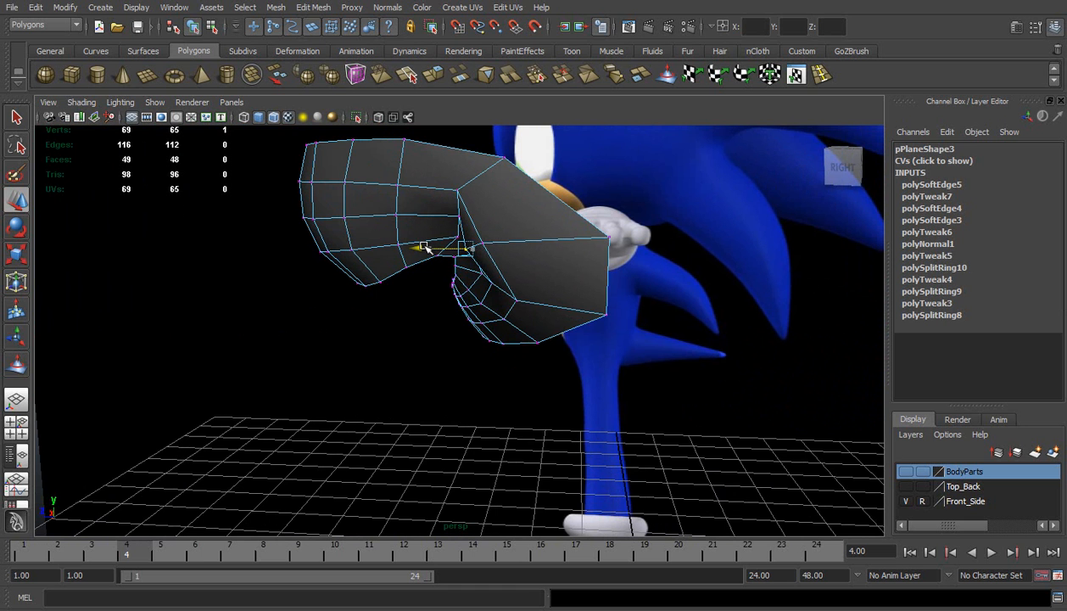
alt+drag(502, 292, 452, 288)
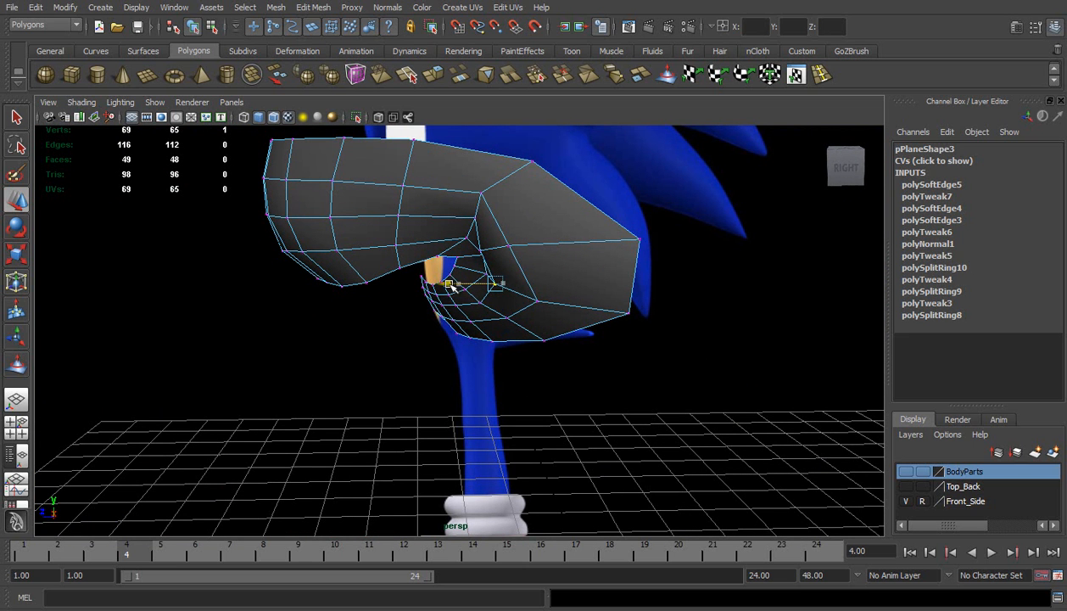
click(476, 219)
drag(438, 217, 429, 217)
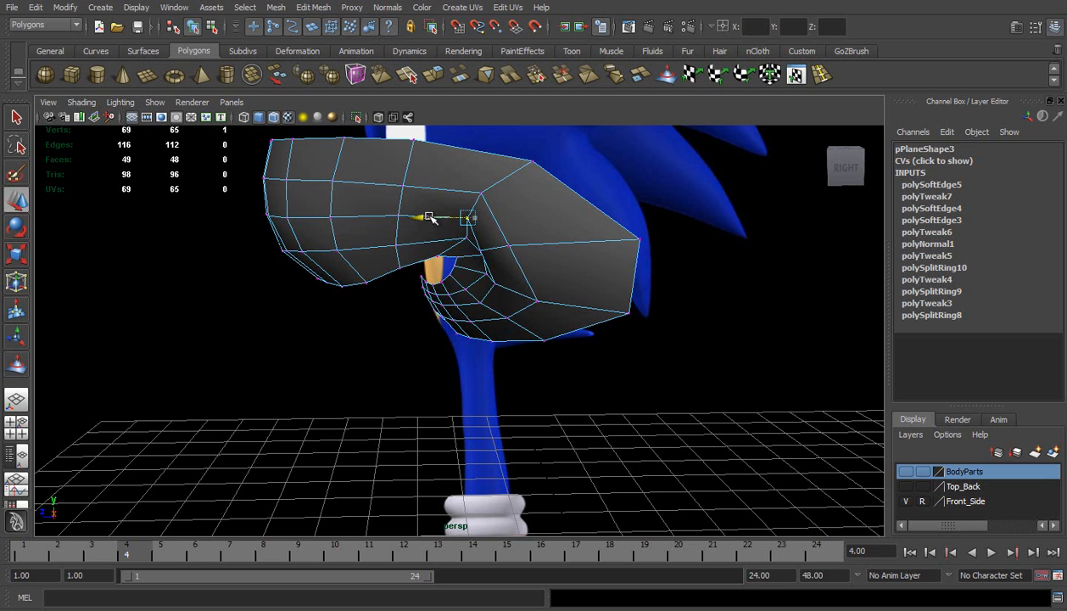
Preview the muzzle half smoothed, turn off Wireframe on Shaded and inspect the mesh from the side
right_drag(535, 223, 551, 207)
click(525, 227)
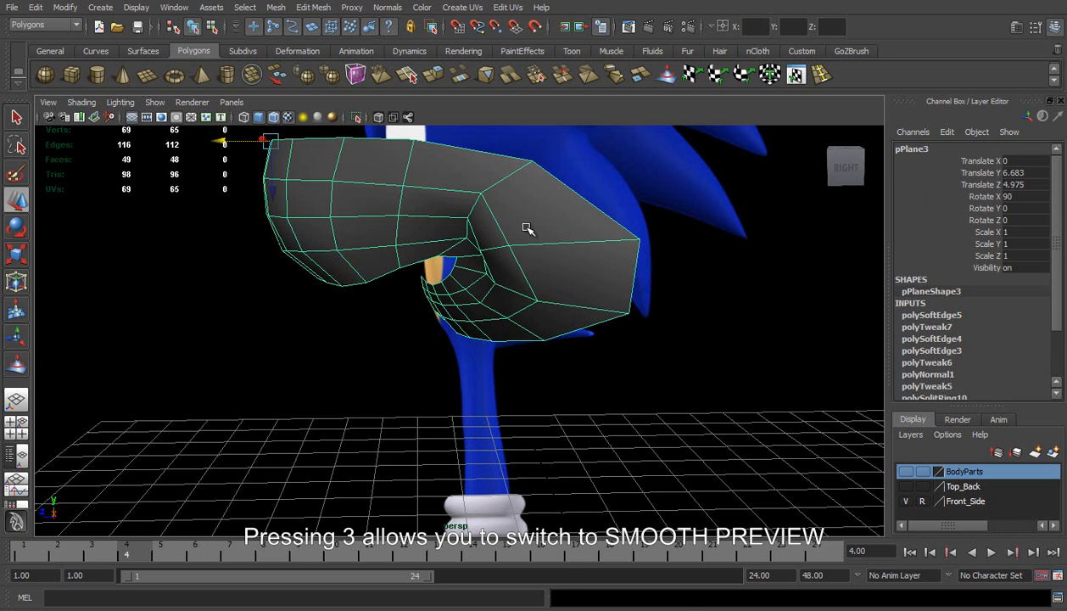
key(3)
alt+drag(524, 229, 672, 220)
click(674, 221)
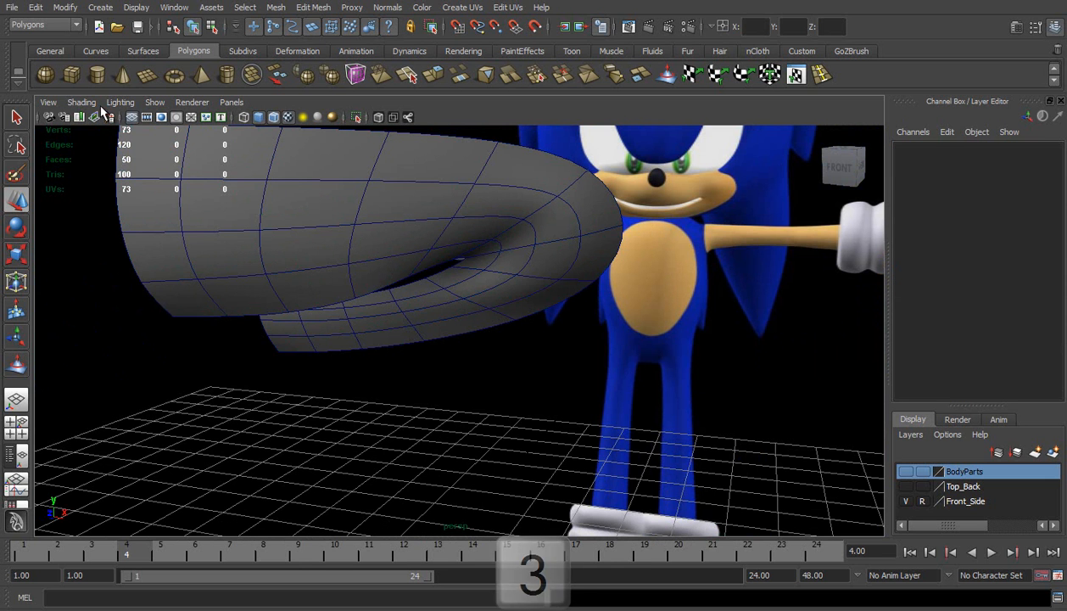
click(81, 102)
click(121, 244)
mouse_move(474, 305)
alt+mouse_down()
mouse_move(353, 270)
mouse_move(387, 295)
mouse_move(495, 281)
alt+mouse_up()
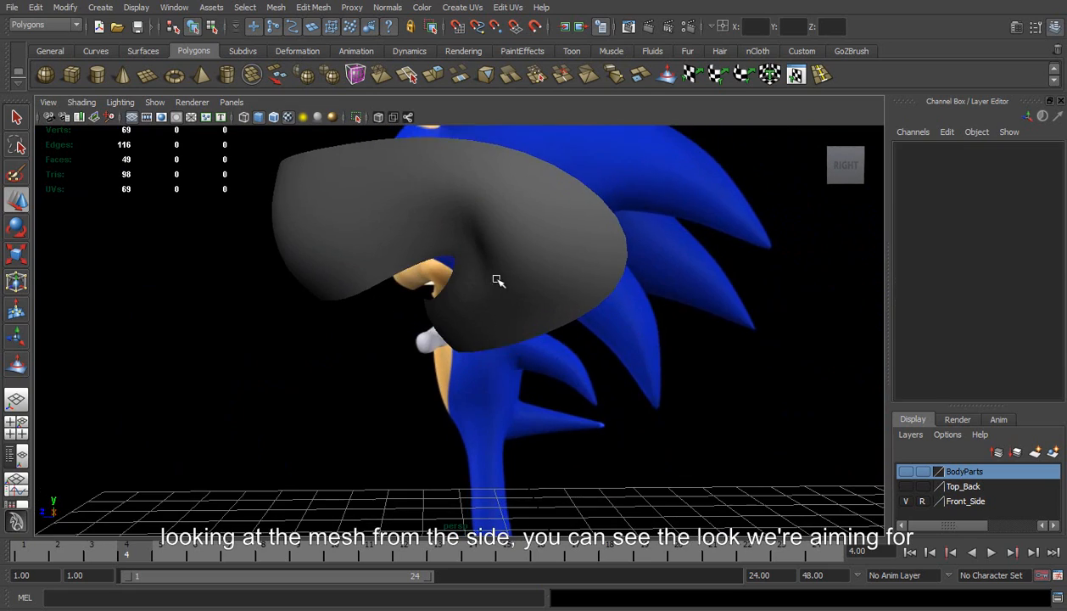
On the smoothed muzzle, raise the cheek vertex beside the mouth corner, shift the one below it outward and return to object mode
click(495, 279)
mouse_move(533, 248)
alt+mouse_down()
mouse_move(548, 277)
mouse_move(550, 249)
alt+mouse_up()
right_click(551, 248)
right_drag(550, 248, 519, 246)
alt+drag(519, 246, 632, 262)
click(585, 249)
mouse_move(603, 330)
alt+mouse_down()
mouse_move(598, 304)
mouse_move(608, 311)
alt+mouse_up()
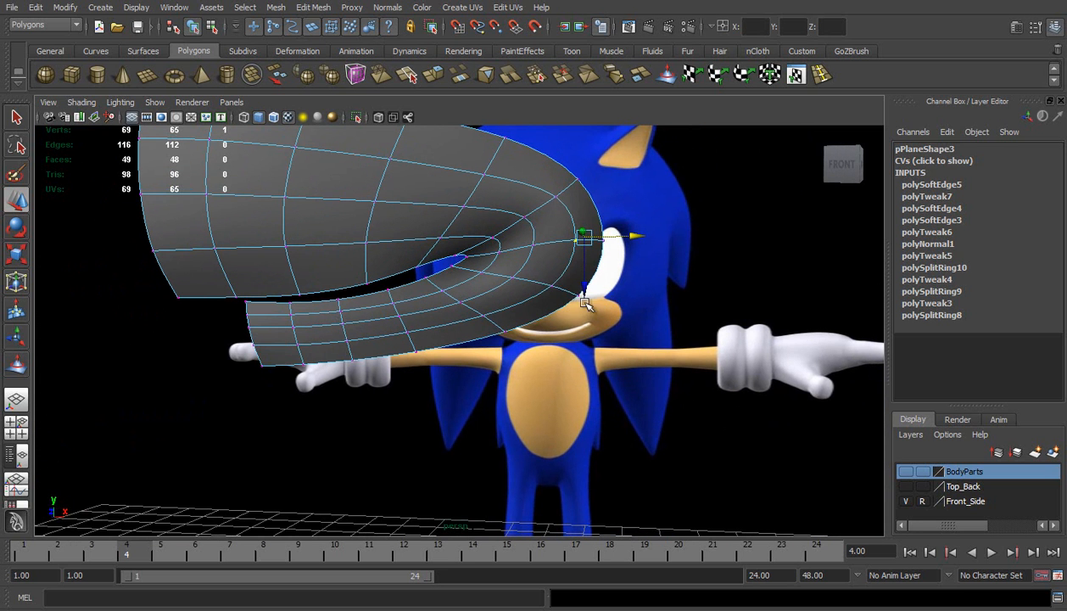
click(544, 284)
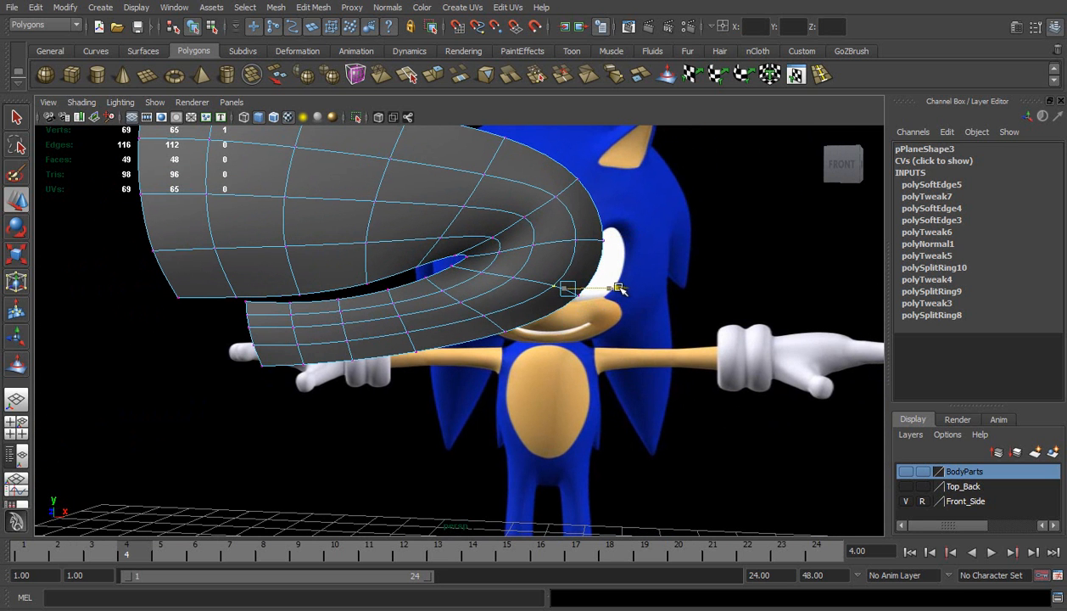
right_drag(562, 224, 594, 213)
click(683, 231)
Turn off the smooth preview and pull two inner vertices behind the mouth corner forward to round it
alt+drag(684, 231, 506, 262)
click(490, 265)
mouse_move(477, 246)
right_down()
mouse_move(513, 232)
mouse_move(438, 254)
mouse_move(481, 250)
right_up()
key(1)
click(481, 251)
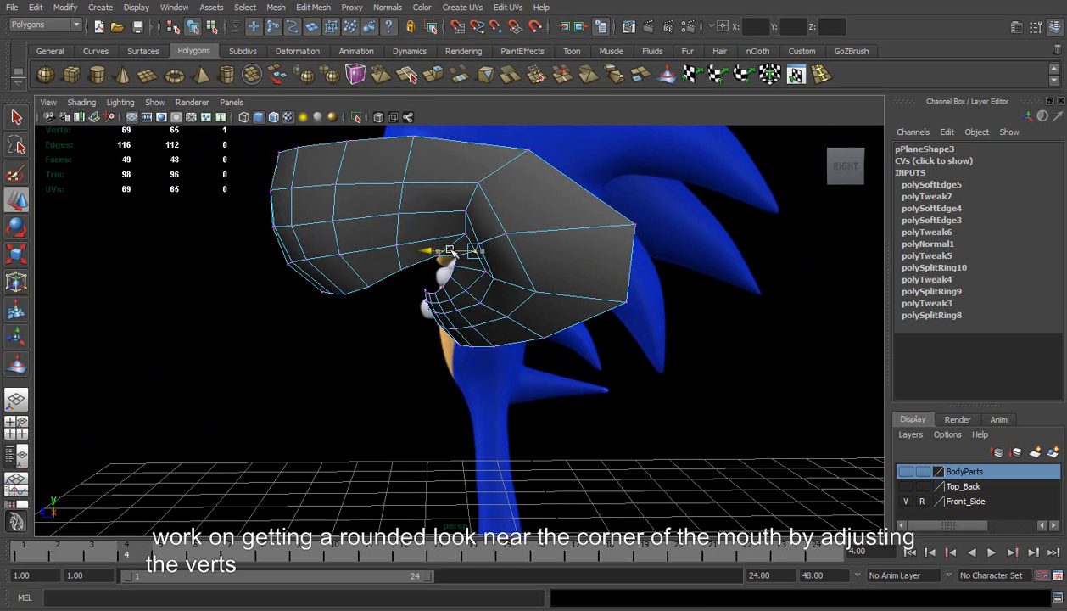
click(486, 271)
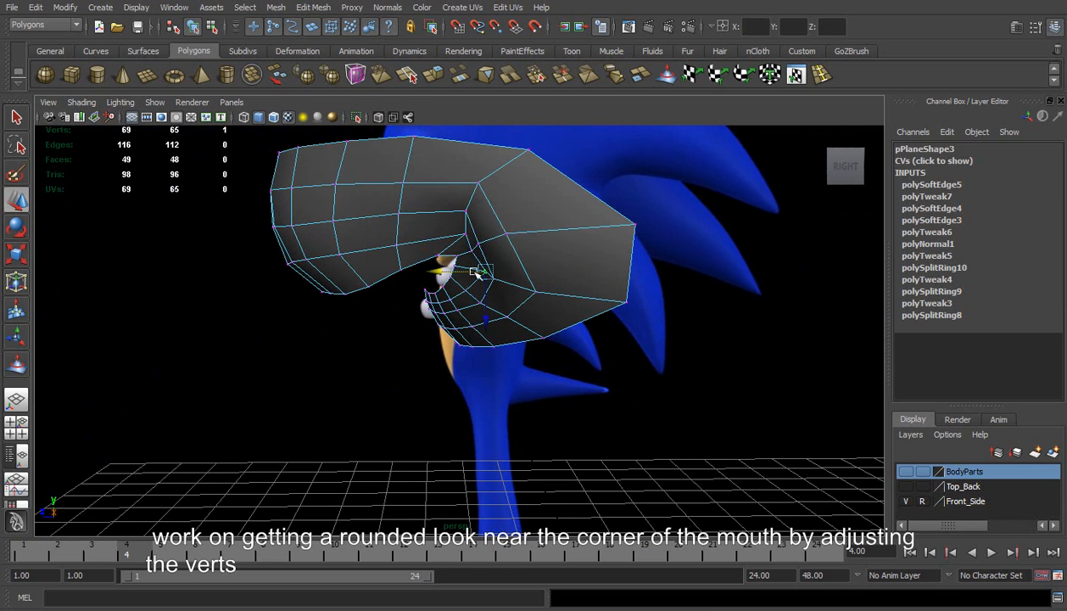
drag(458, 269, 452, 270)
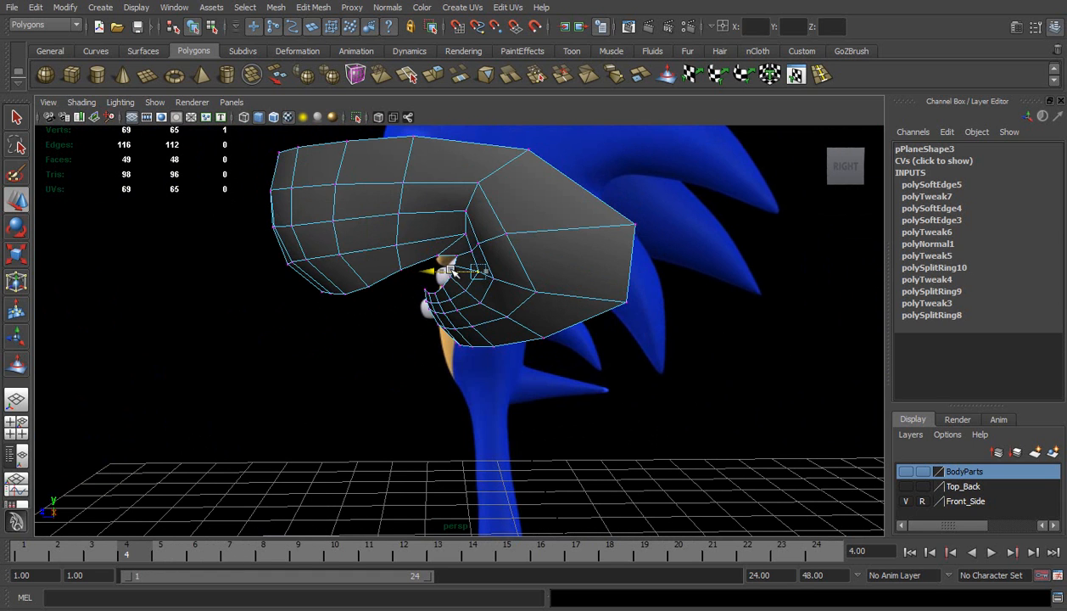
Move the vertex just above the mouth corner slightly forward, undoing the unwanted vertical shift
click(462, 234)
drag(438, 231, 441, 229)
key(ctrl+z)
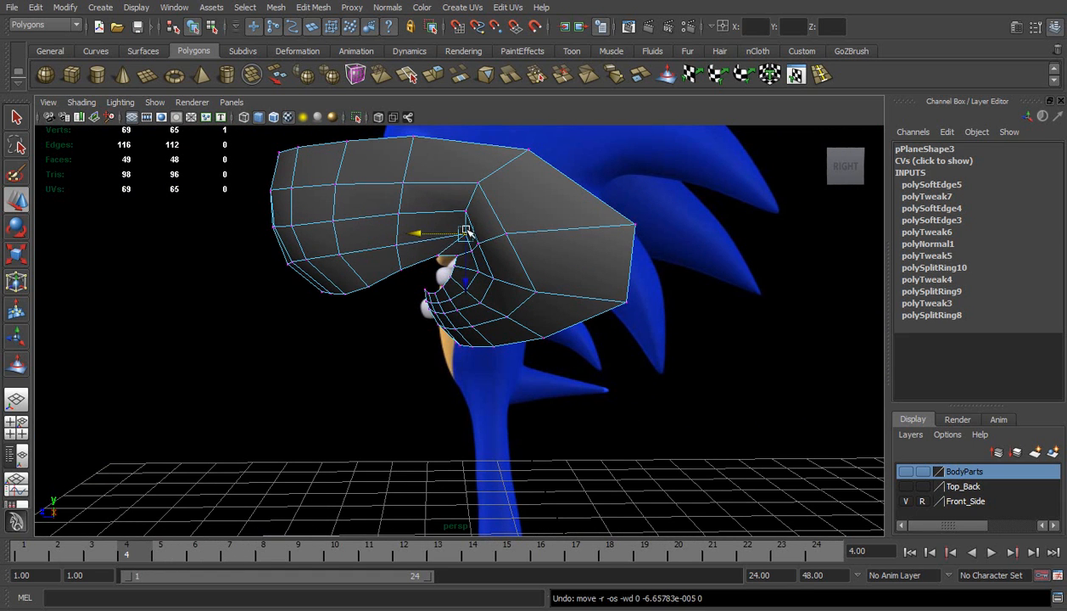
key(ctrl+z)
key(ctrl+z)
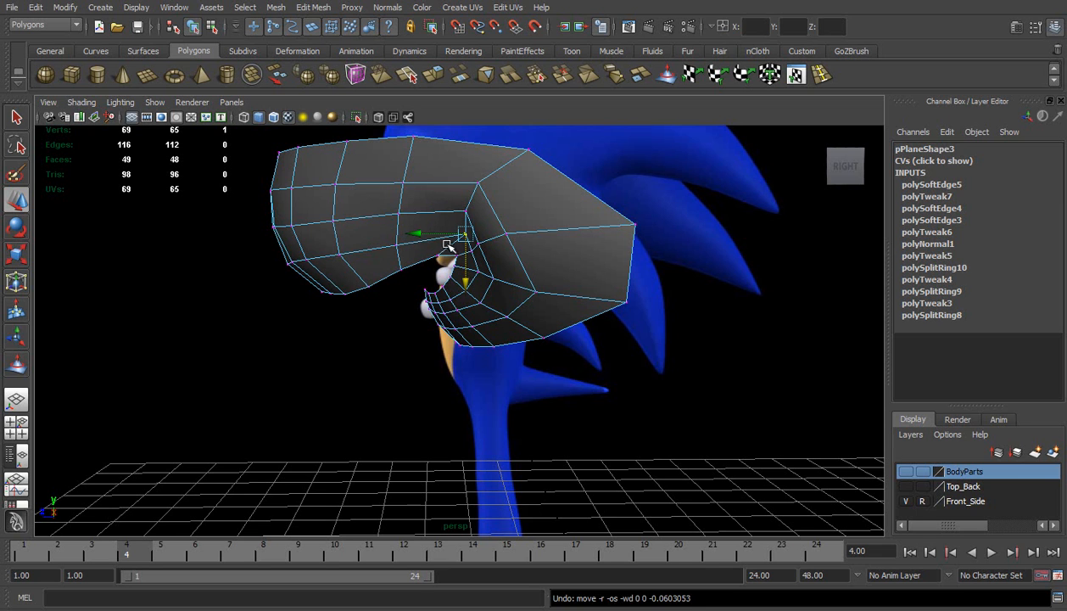
drag(437, 236, 430, 235)
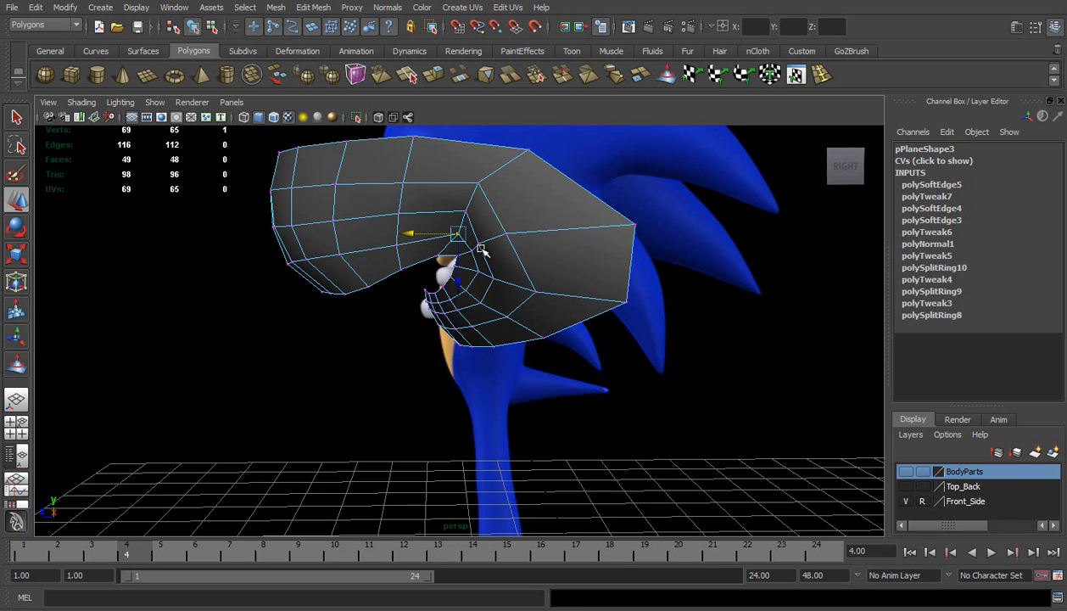
click(471, 252)
Show the muzzle half in smooth preview and examine the mouth corner from several angles
right_drag(528, 218, 554, 205)
click(553, 205)
key(3)
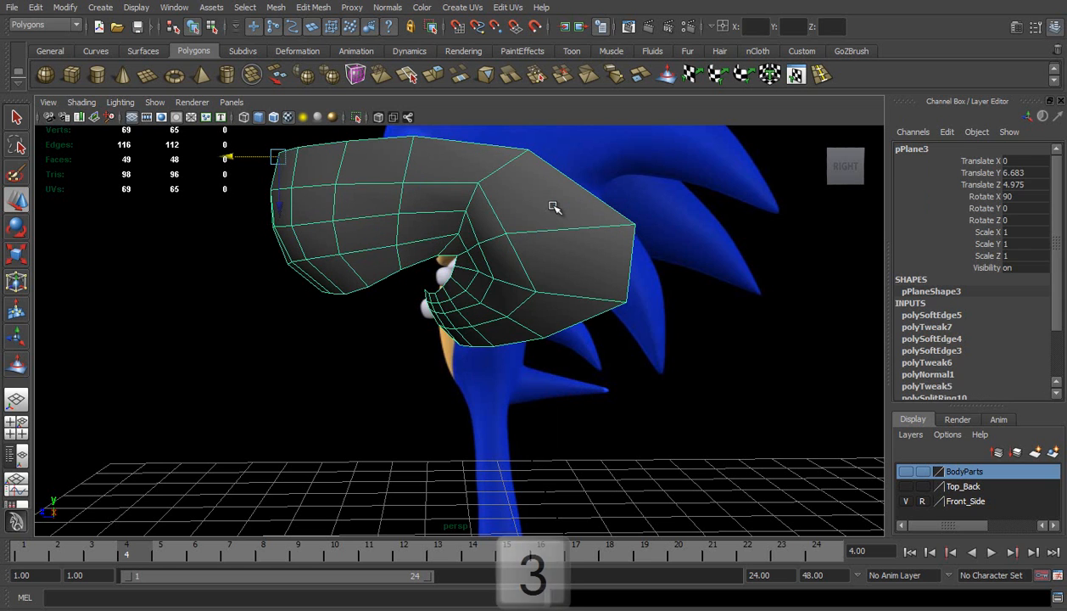
click(688, 216)
alt+drag(462, 268, 338, 272)
scroll(470, 312, up, 1)
alt+drag(472, 312, 517, 280)
Return to unsmoothed vertex editing and adjust the depth of the vertices behind and above the mouth corner, checking from below
click(517, 280)
right_drag(509, 264, 493, 269)
mouse_move(477, 272)
mouse_down()
mouse_move(468, 261)
mouse_move(483, 259)
mouse_up()
key(ctrl+z)
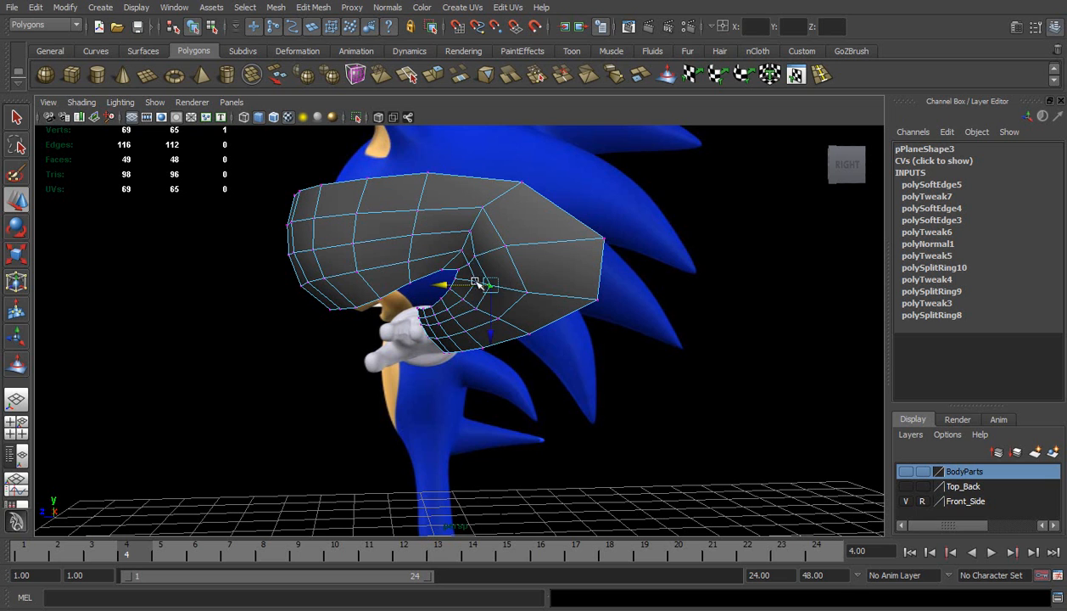
click(481, 207)
alt+drag(480, 207, 598, 117)
alt+drag(535, 373, 547, 342)
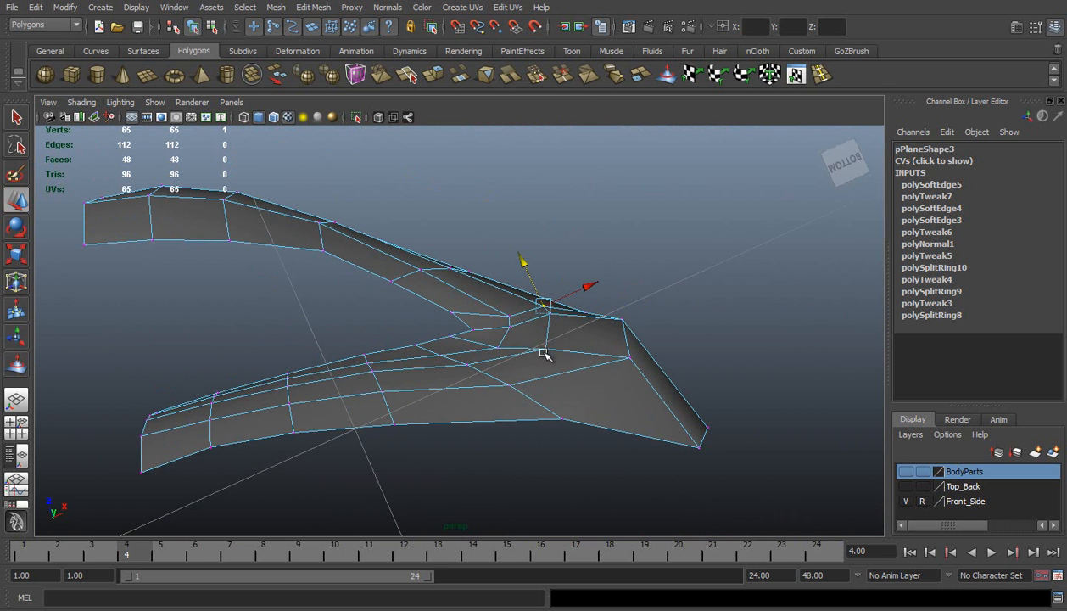
drag(530, 314, 486, 227)
Return to object mode and display the muzzle half in smooth preview
right_drag(500, 229, 533, 212)
click(533, 204)
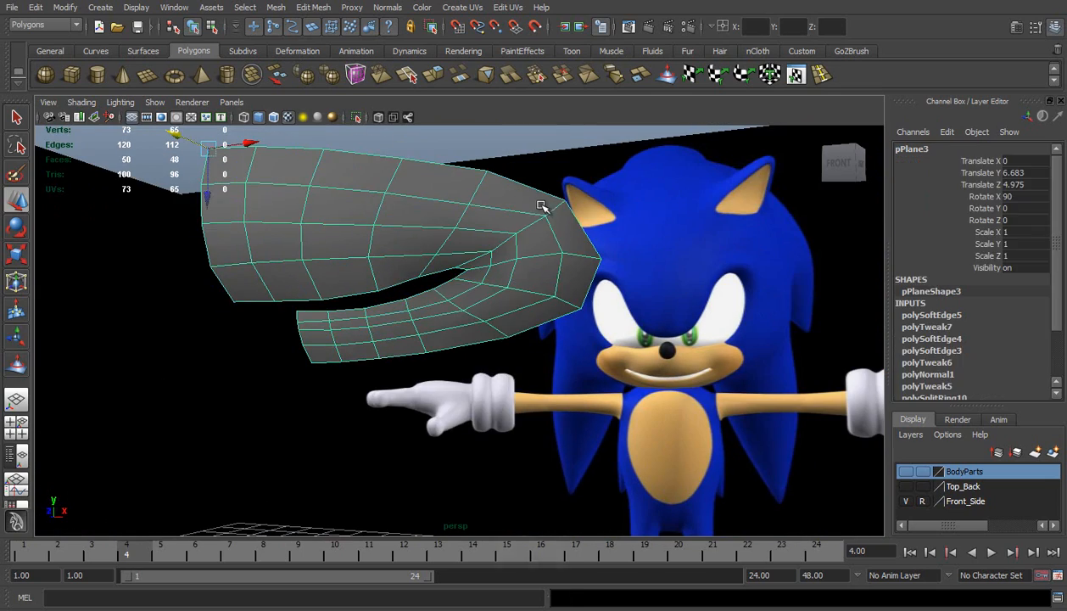
key(3)
click(625, 218)
scroll(616, 261, down, 3)
alt+drag(615, 261, 492, 276)
Delete the construction history of the muzzle half
click(492, 276)
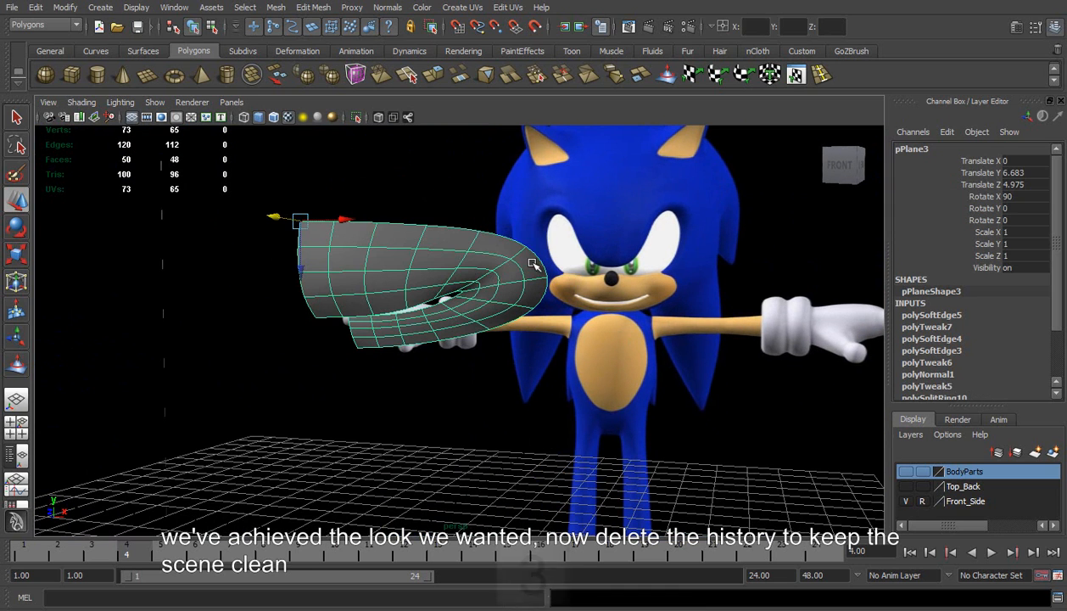
click(35, 7)
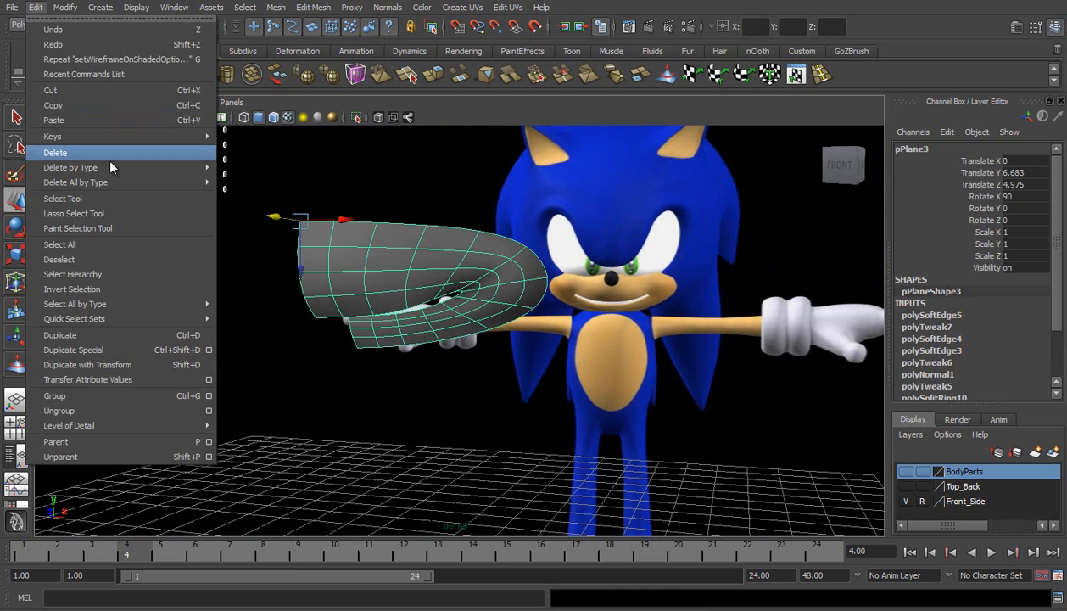
mouse_move(184, 167)
click(278, 177)
Duplicate the muzzle half and mirror the copy by setting its Scale X to -1
key(ctrl+d)
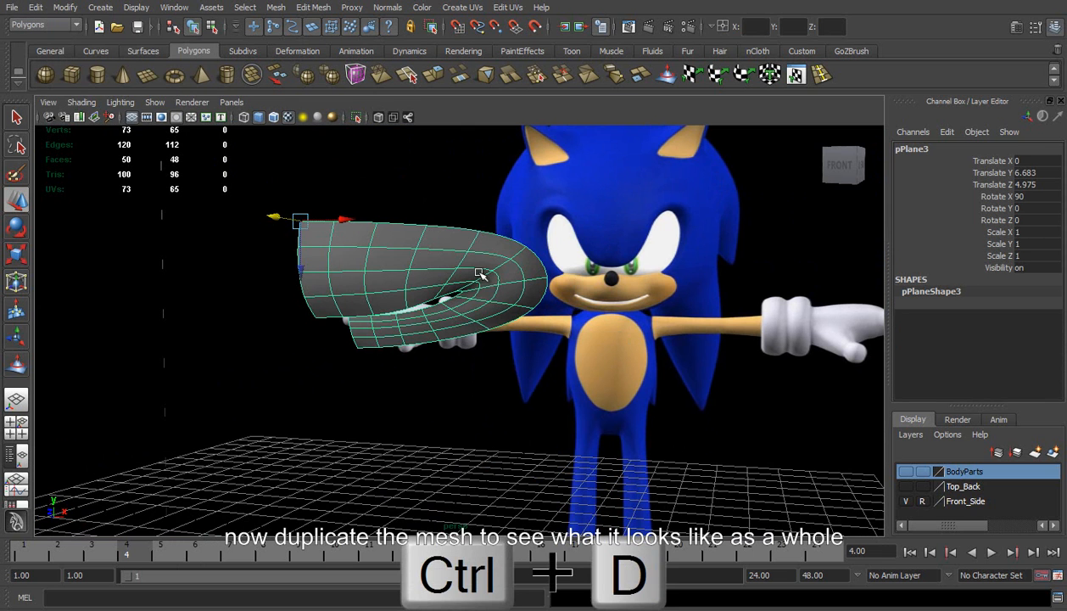
double_click(1027, 232)
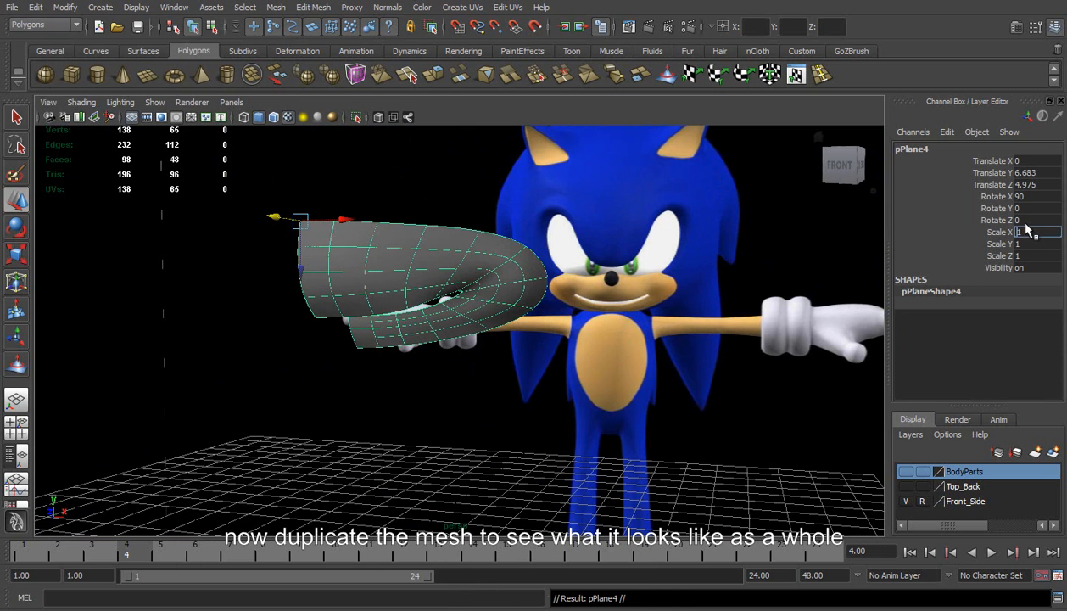
text(-)
key(Return)
click(554, 253)
alt+drag(536, 292, 570, 329)
Make the BodyParts layer visible and display the nose in smooth preview
click(905, 471)
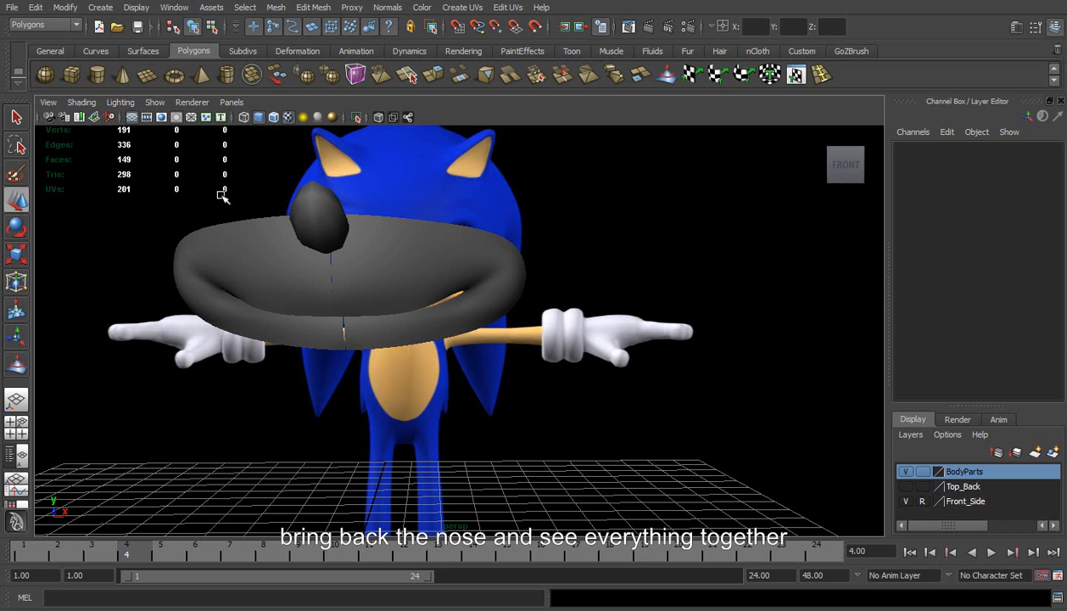
click(322, 217)
key(3)
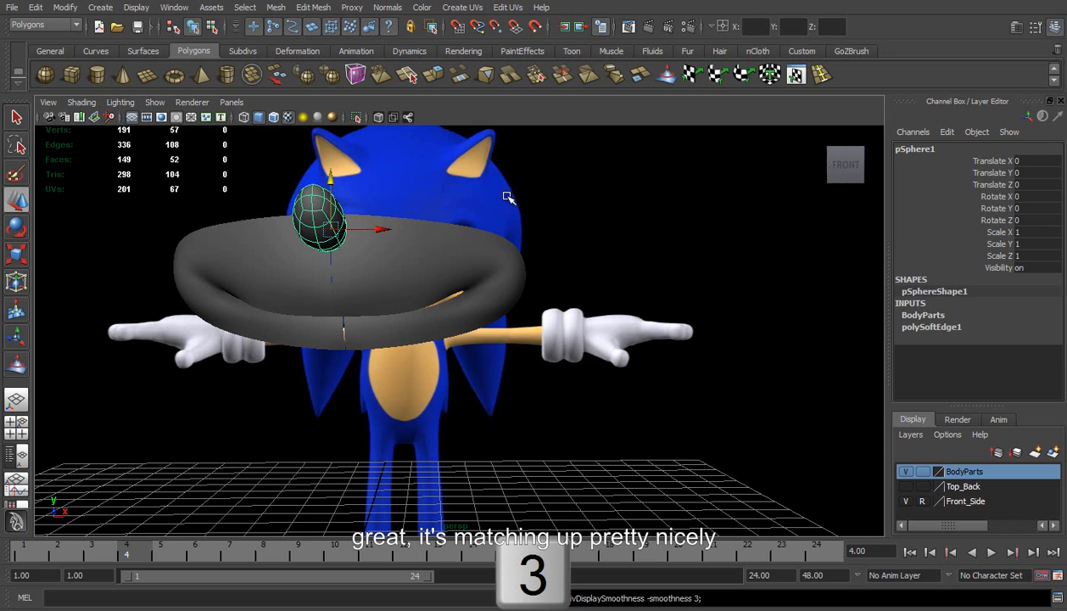
click(289, 256)
Compare the nose and the complete muzzle with the reference image in the front view
key(space)
drag(365, 249, 370, 279)
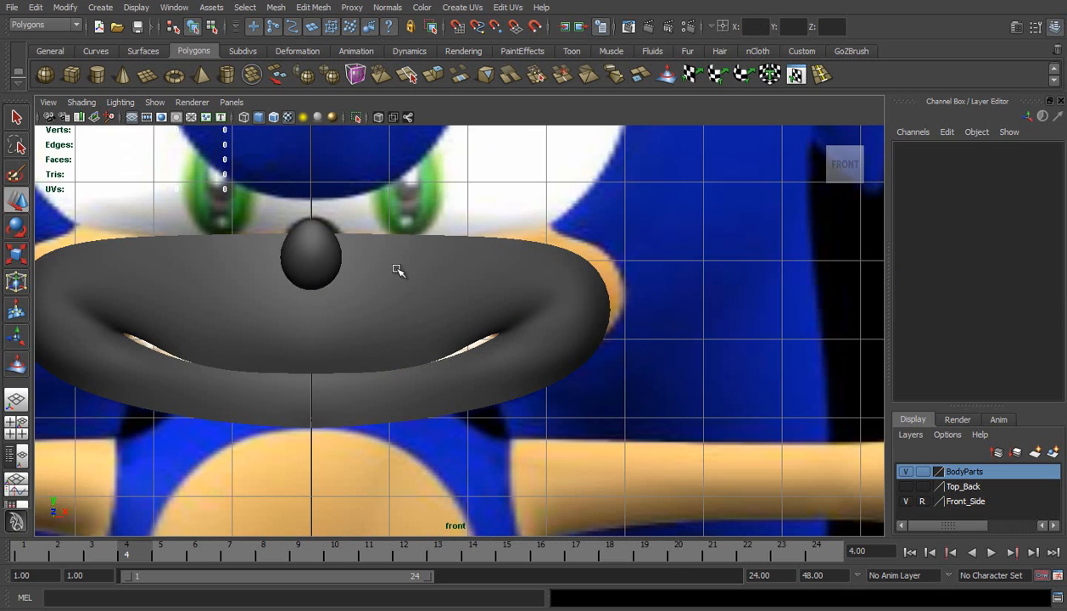
scroll(397, 270, down, 2)
scroll(397, 270, up, 1)
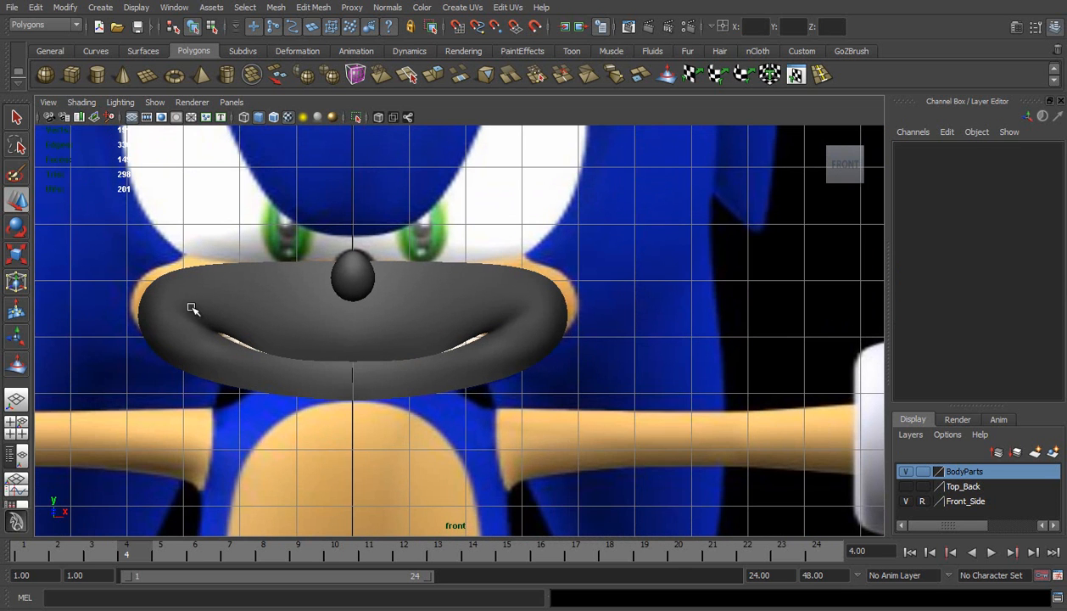
Turn off smooth preview on the muzzle and delete its mirrored half
click(18, 366)
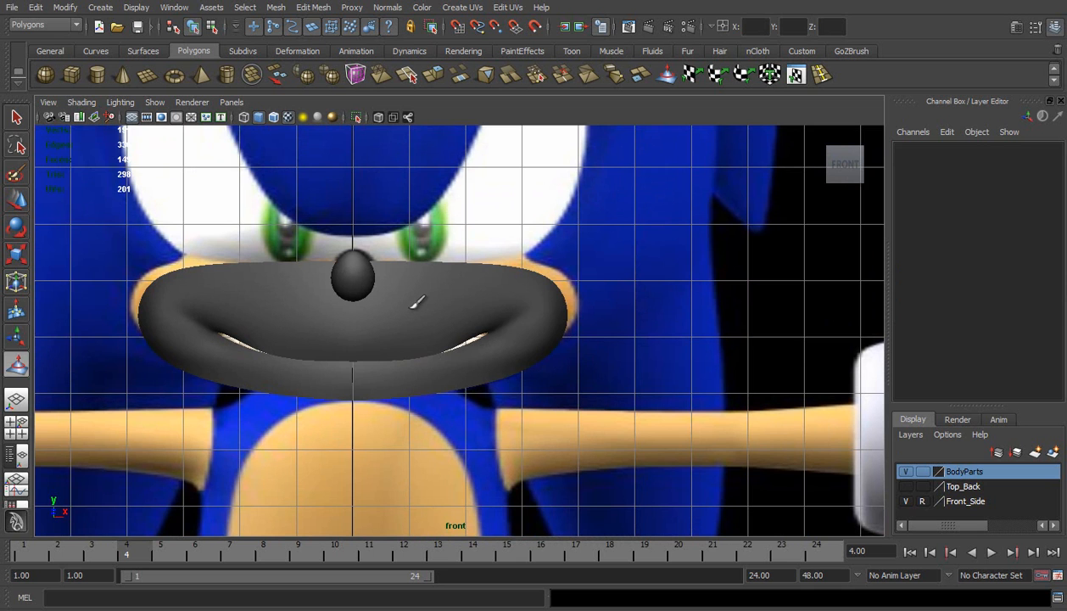
key(w)
click(407, 309)
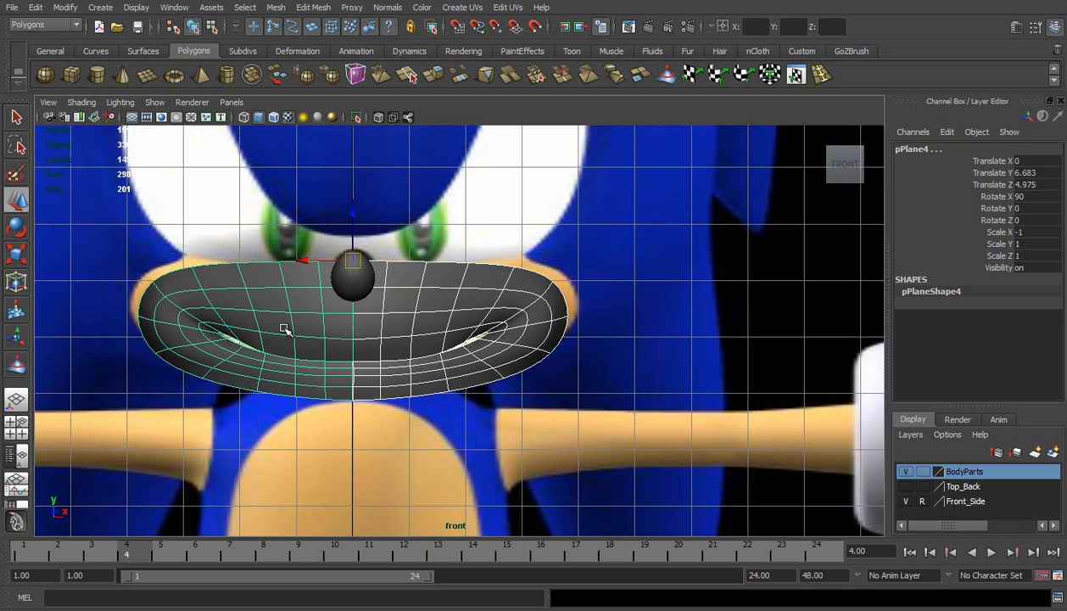
key(1)
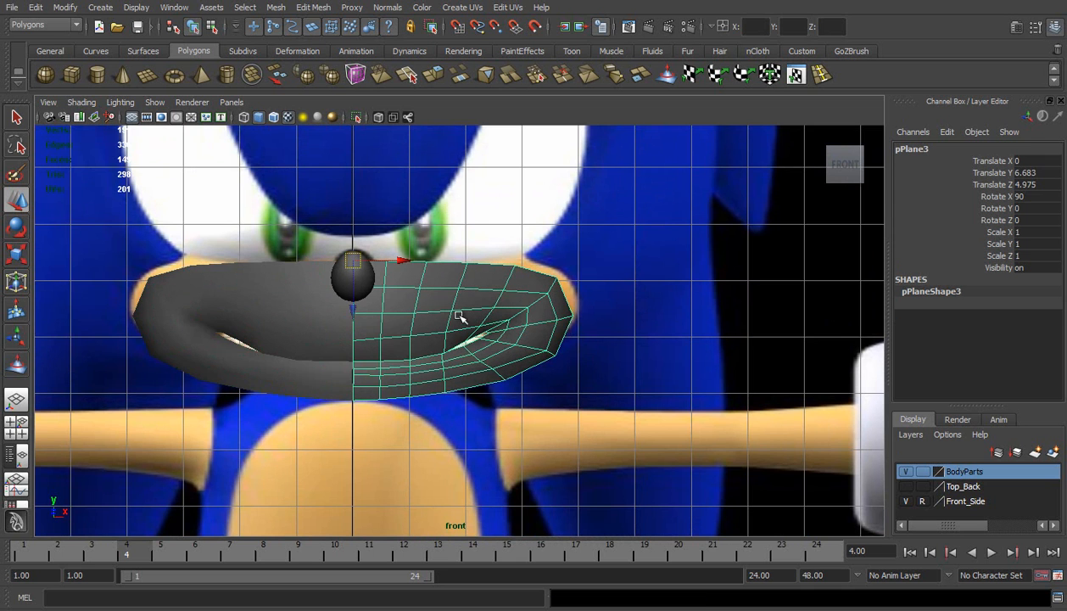
scroll(435, 309, up, 3)
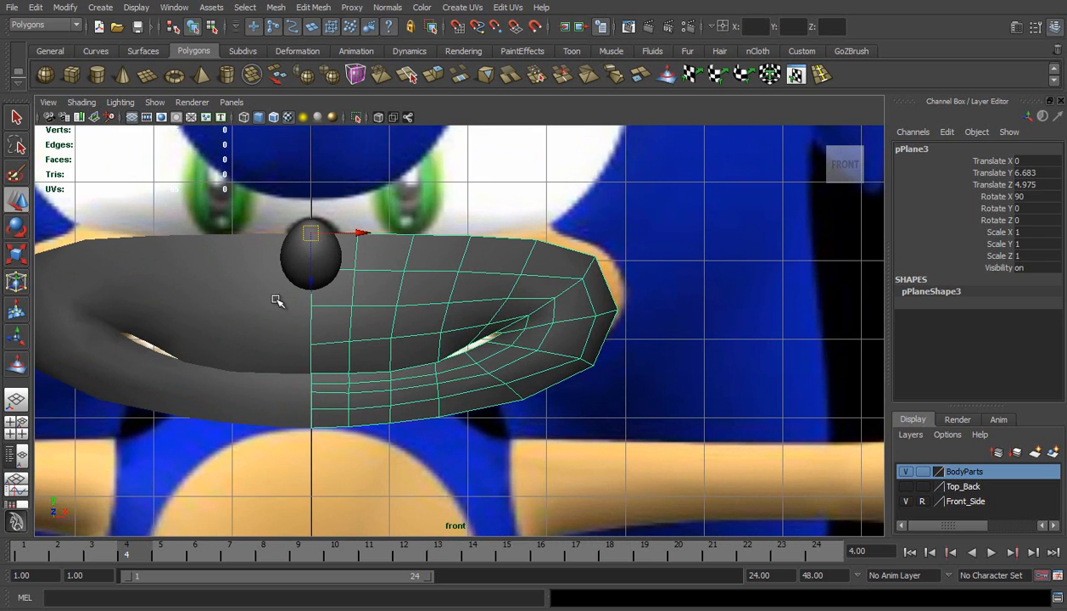
key(ctrl+shift+d)
key(Delete)
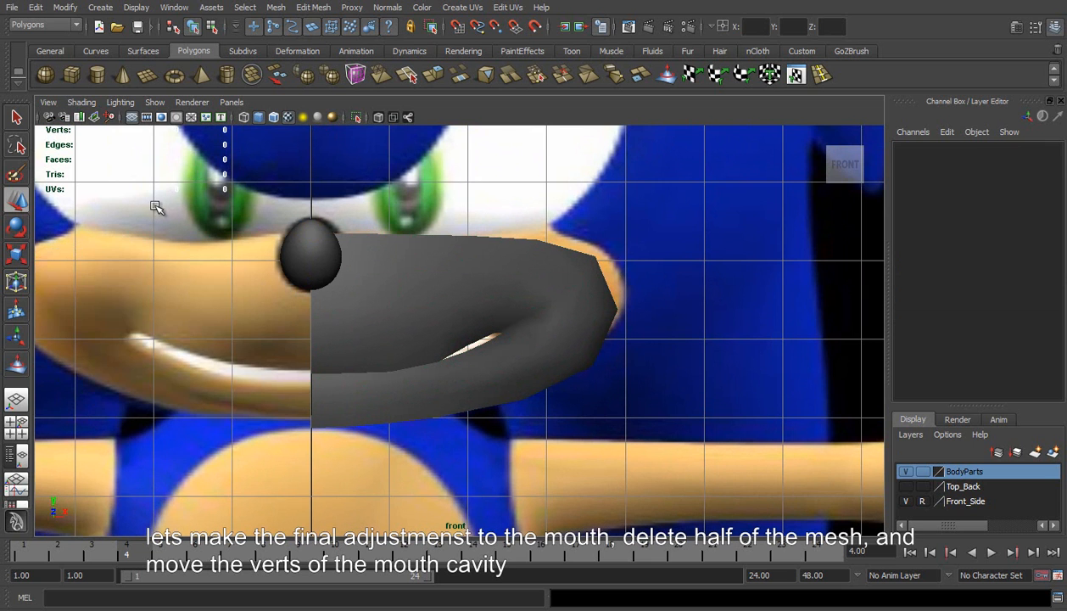
Turn on Wireframe on Shaded and X-Ray display in the front view
click(82, 101)
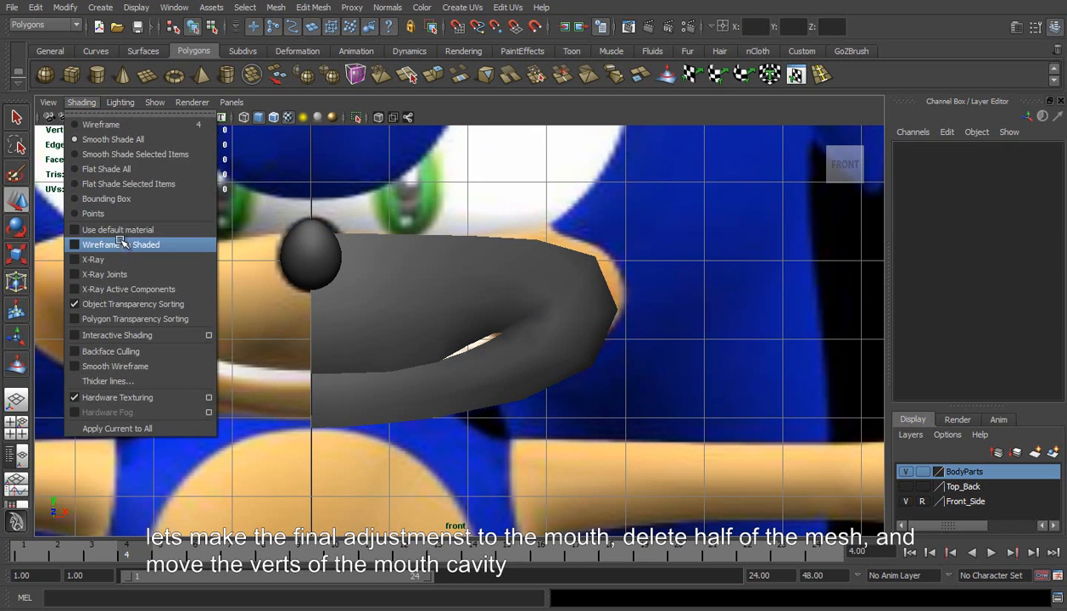
click(121, 243)
scroll(375, 348, up, 2)
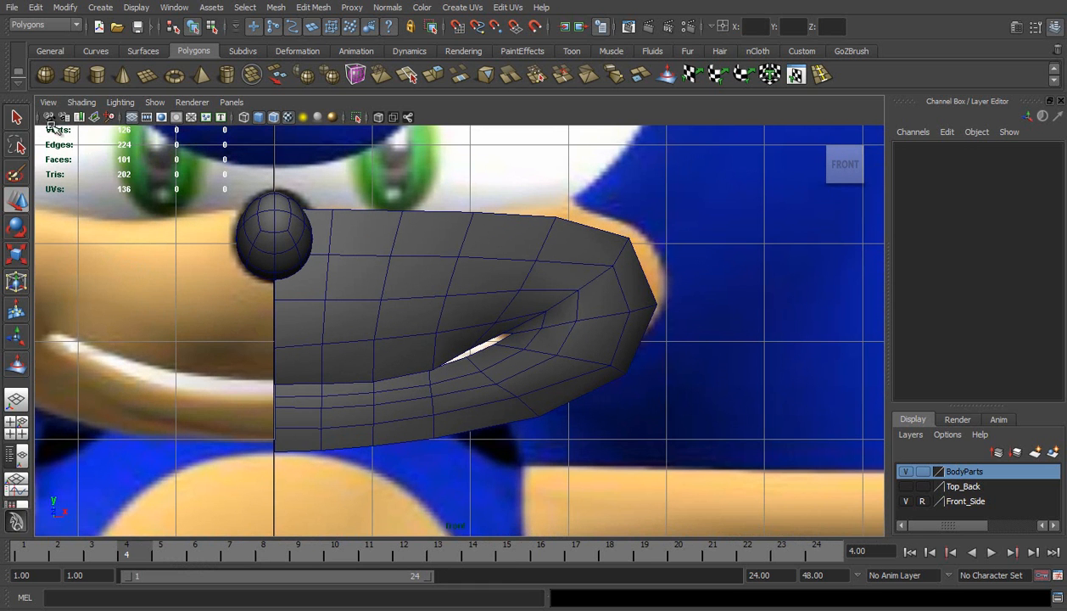
click(82, 102)
click(106, 260)
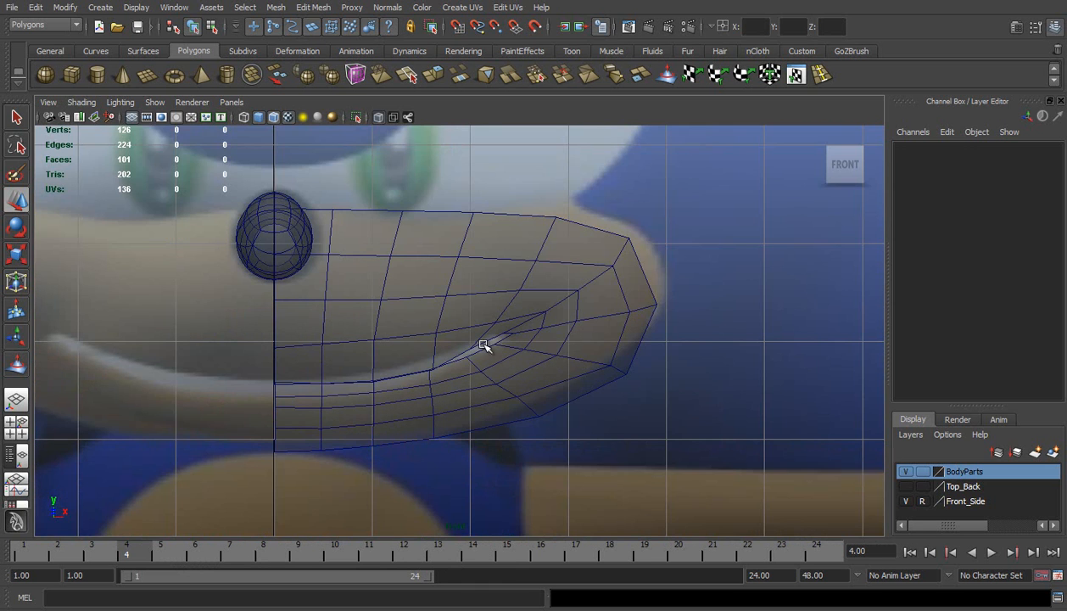
Raise the four upper-lip vertices from the mouth's middle to the centre line to match the reference's mouth opening
scroll(574, 346, up, 2)
right_drag(563, 347, 519, 346)
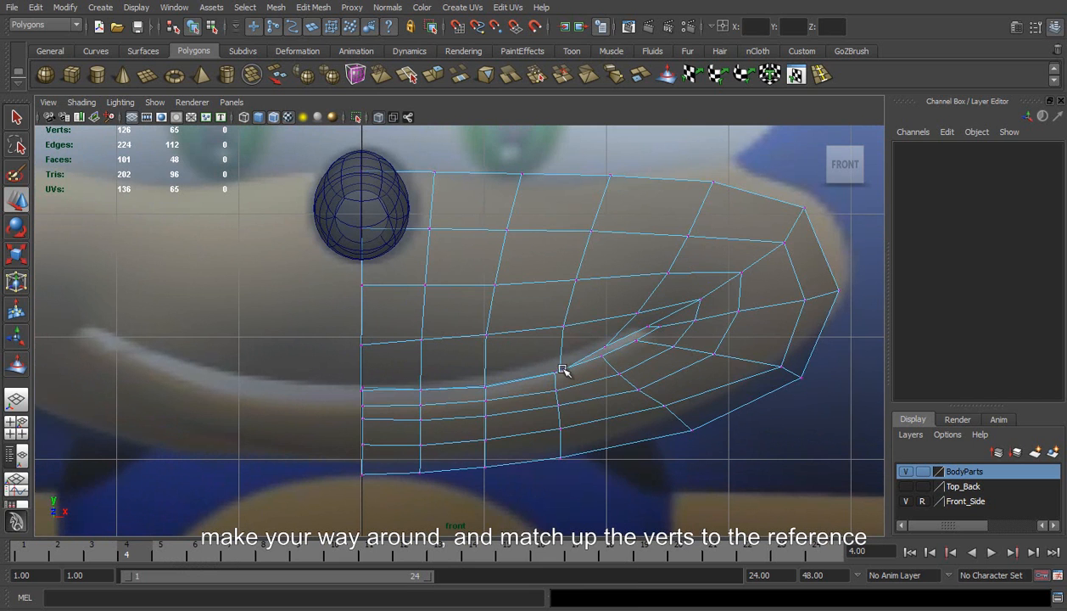
click(560, 371)
drag(563, 426, 560, 412)
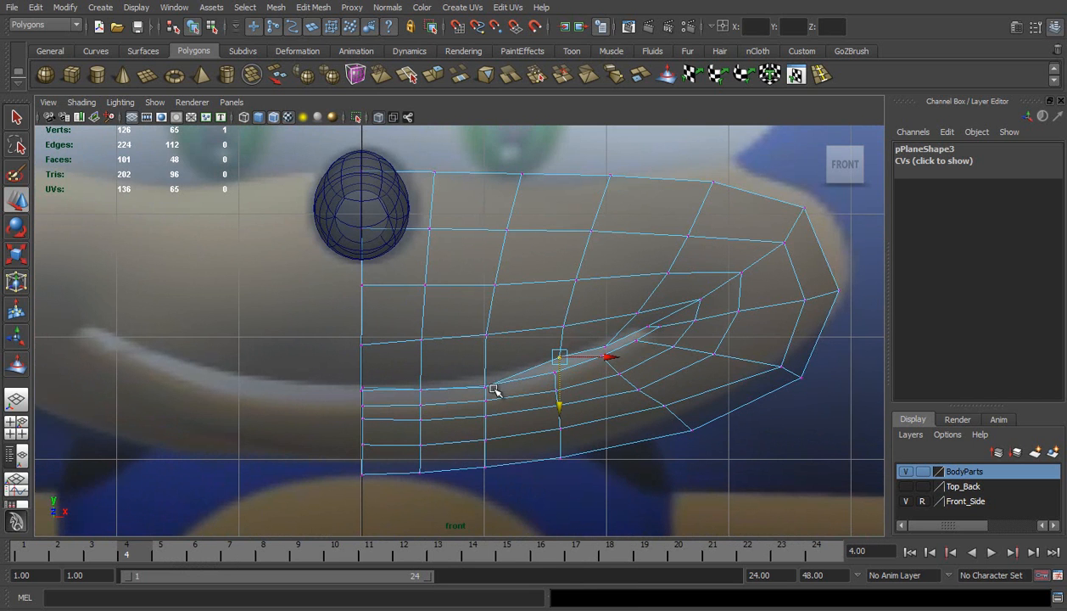
click(484, 390)
drag(489, 437, 483, 422)
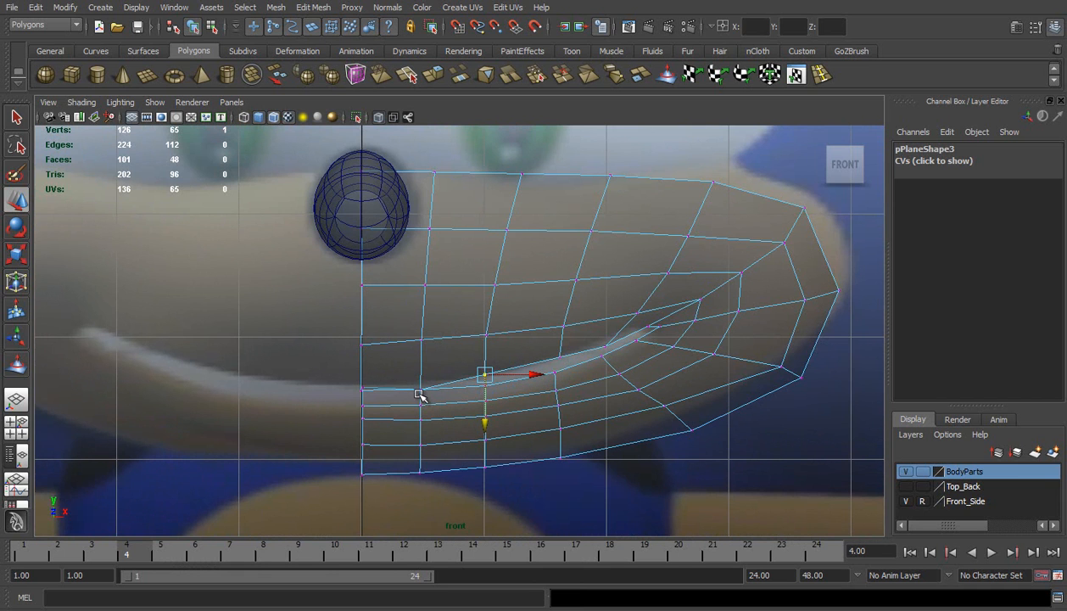
click(419, 393)
drag(422, 437, 422, 424)
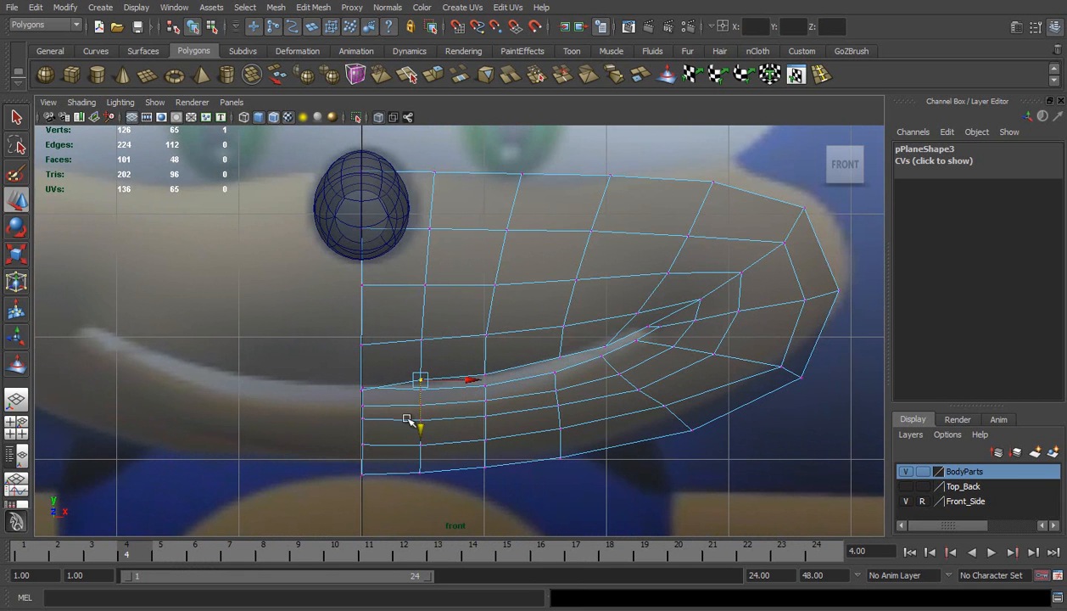
click(359, 391)
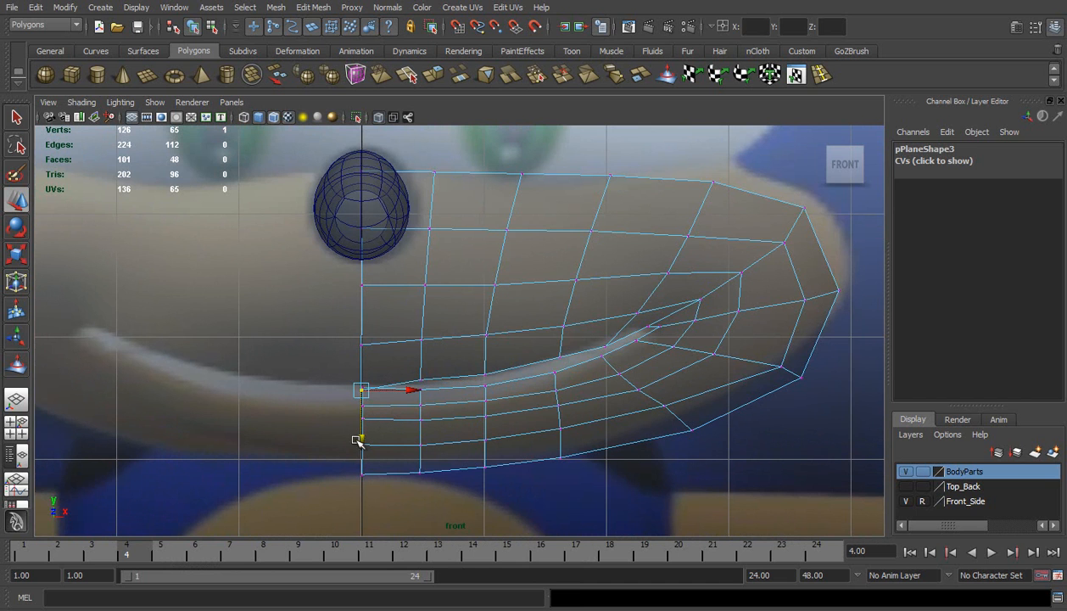
drag(362, 436, 362, 428)
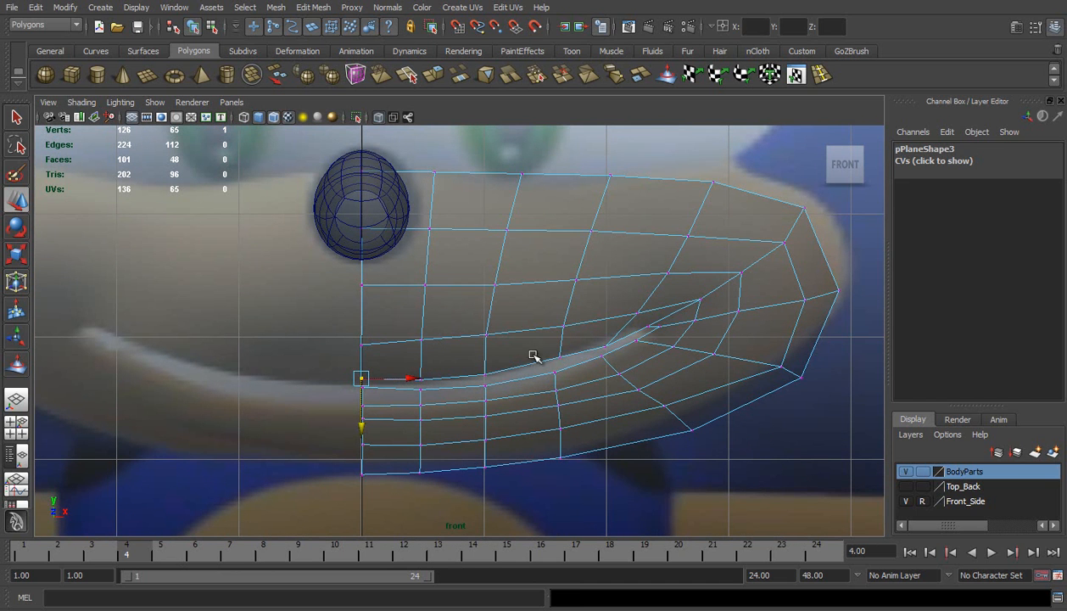
Nudge an upper-lip vertex and the centre-line vertex in the row above the lip slightly upward
click(483, 373)
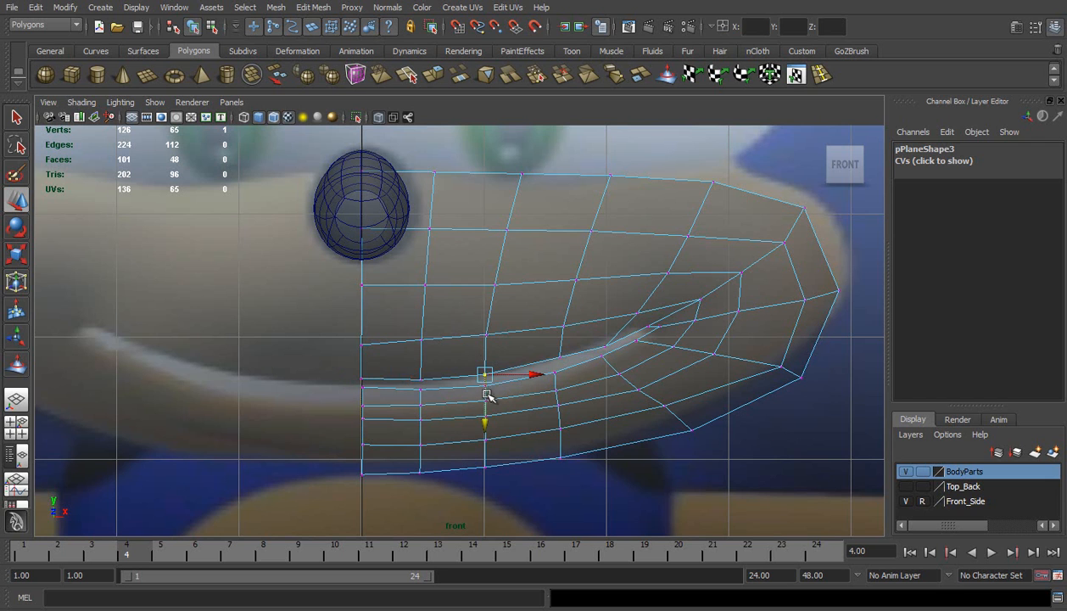
drag(485, 413, 482, 407)
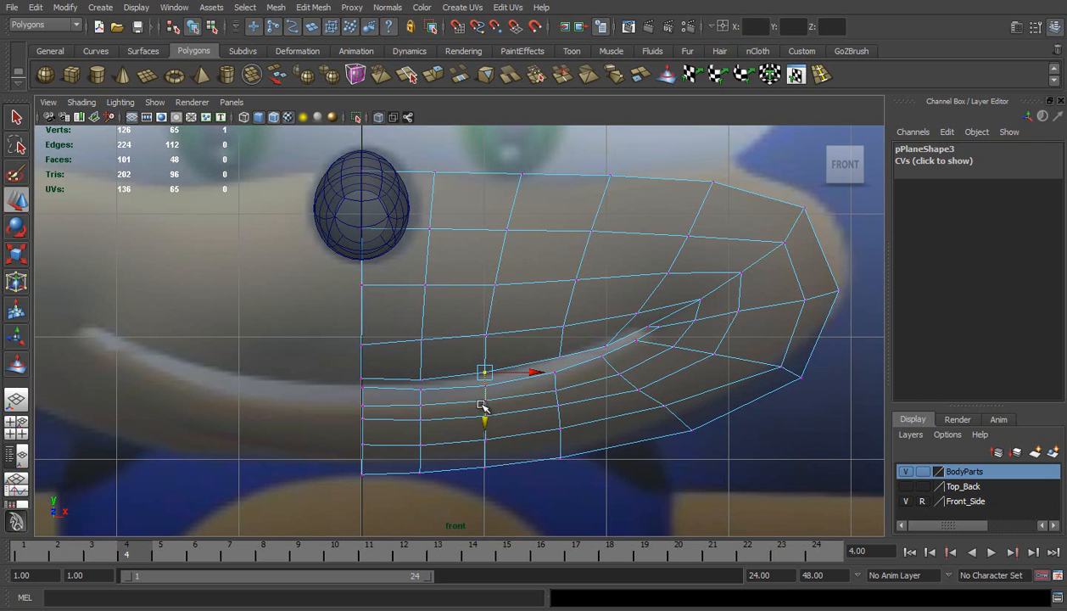
click(365, 345)
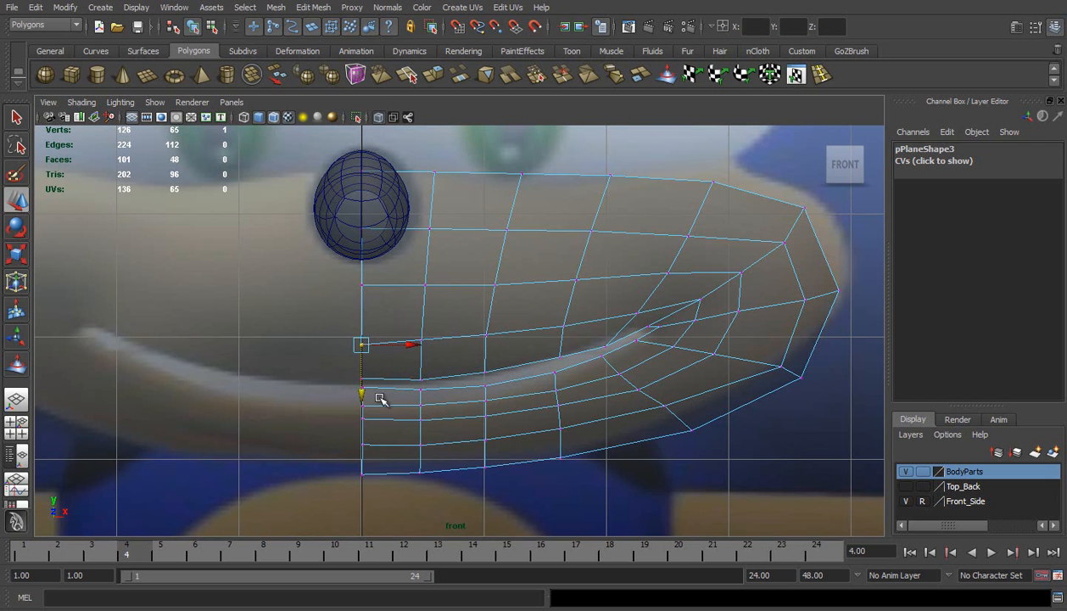
drag(361, 391, 363, 386)
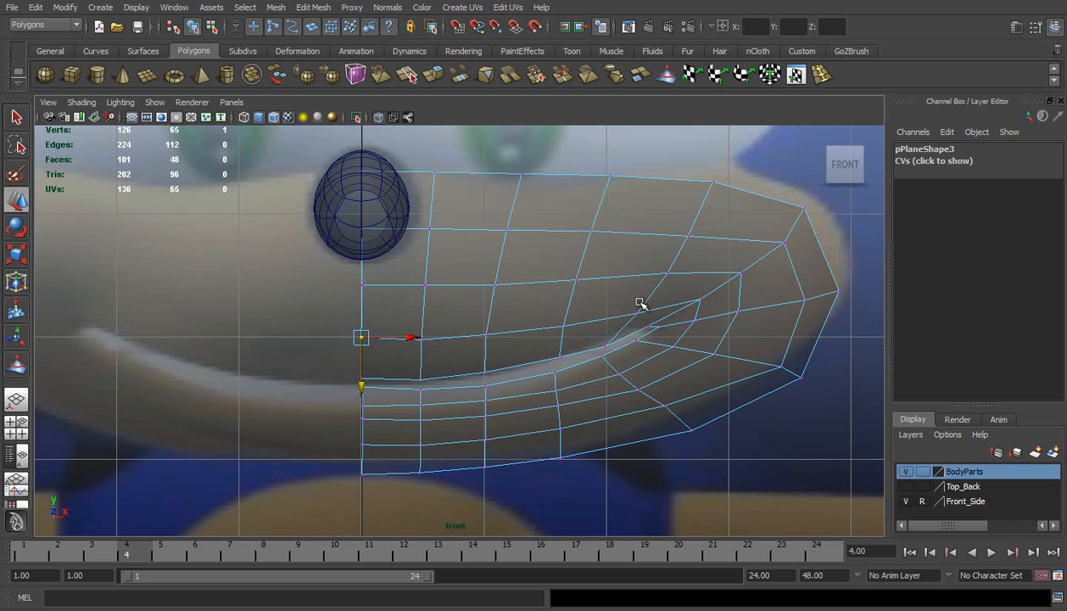
Return to object mode in the perspective view and turn off X-Ray and Wireframe on Shaded
click(16, 397)
click(81, 101)
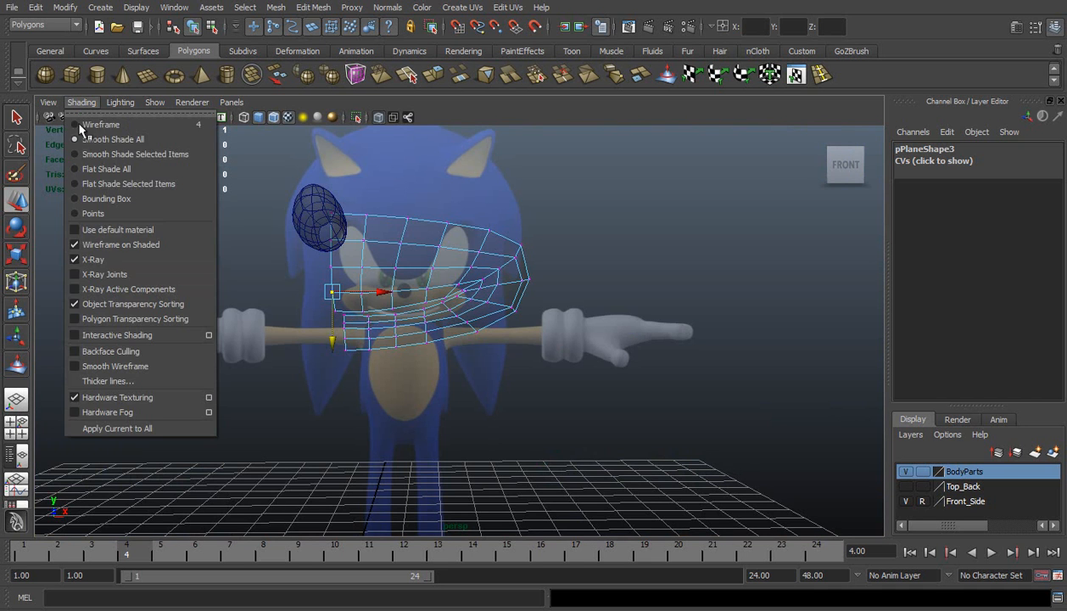
click(95, 260)
right_drag(416, 258, 543, 245)
click(608, 261)
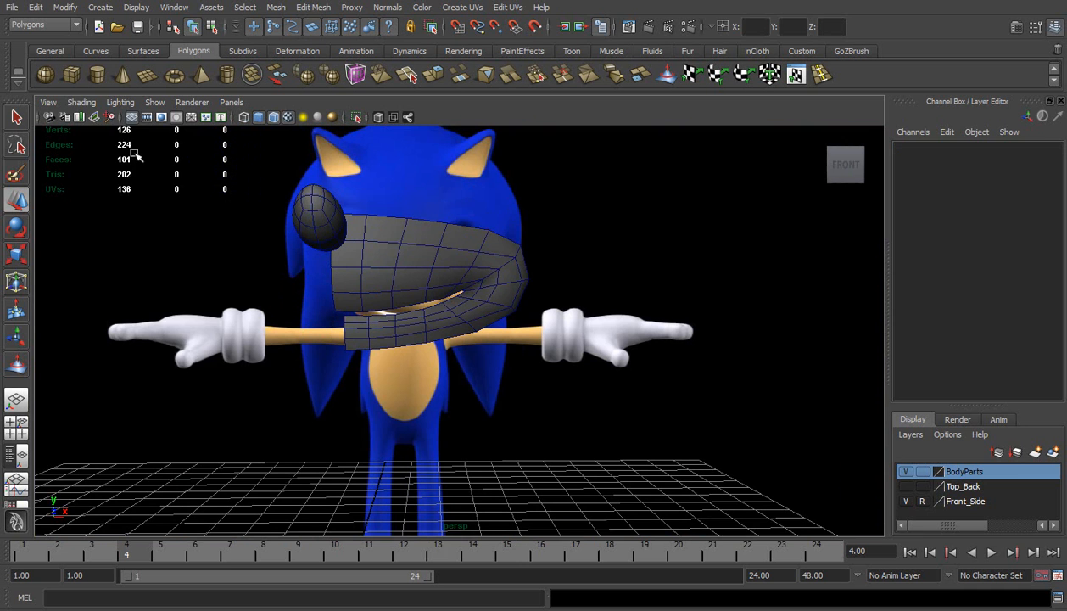
click(81, 101)
click(89, 245)
Display the muzzle half in smooth preview and inspect its shape from the side and front
mouse_move(317, 262)
alt+mouse_down()
mouse_move(393, 279)
mouse_move(419, 262)
alt+mouse_up()
click(411, 255)
key(3)
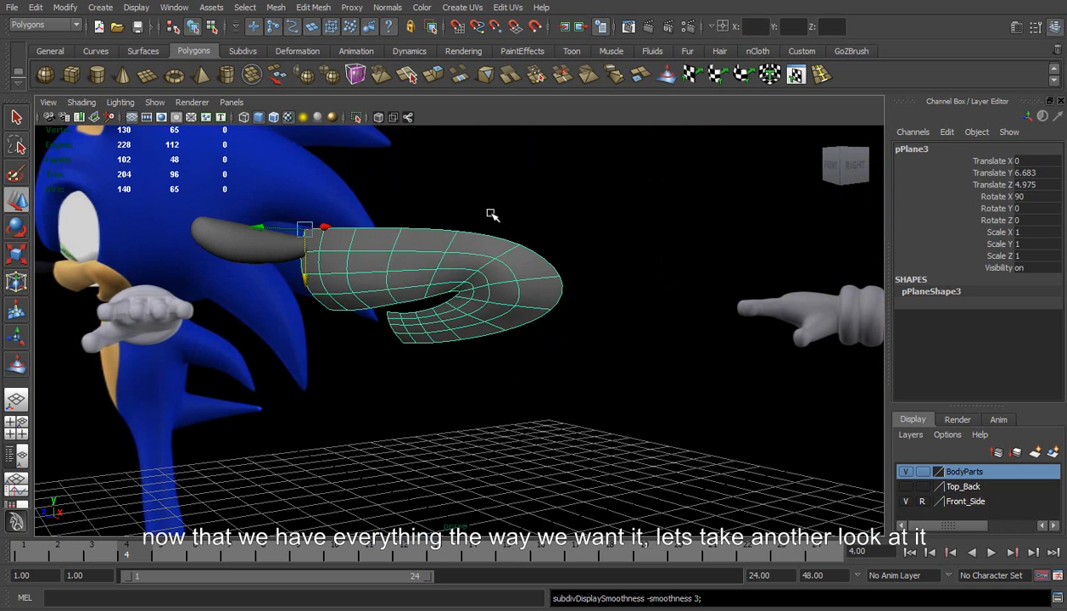
click(486, 219)
alt+drag(474, 314, 544, 303)
click(517, 280)
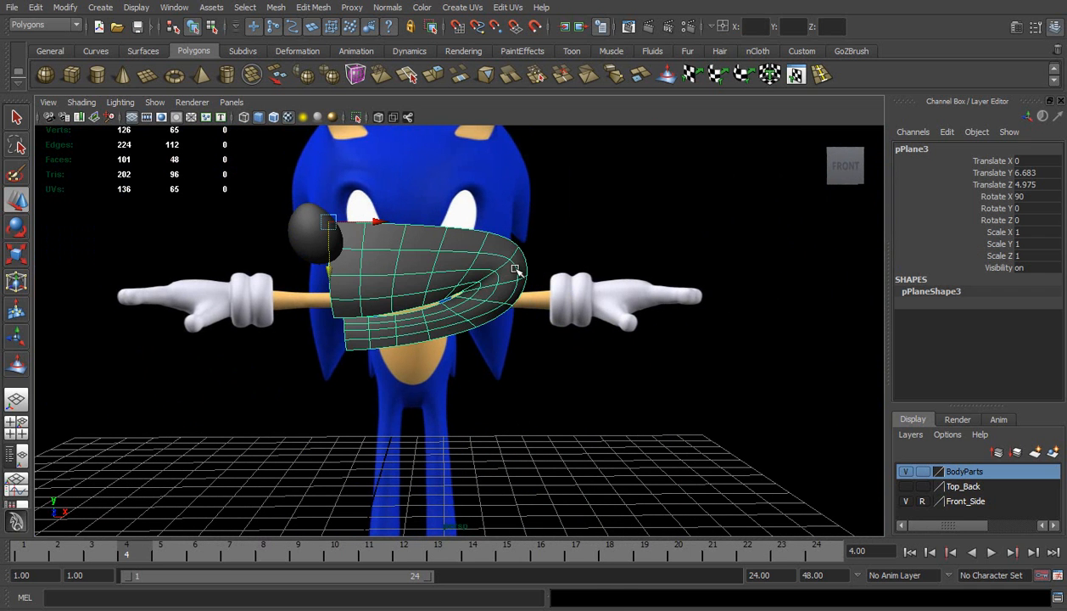
Duplicate the muzzle half and mirror the copy by setting its Scale X to -1
key(ctrl+d)
click(1032, 231)
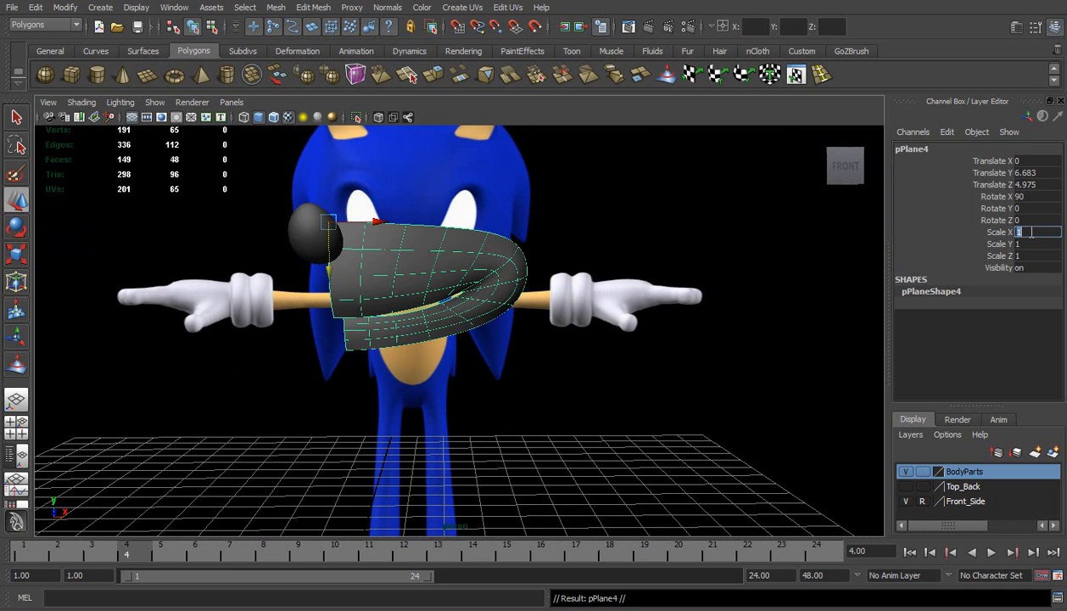
key(Return)
click(580, 240)
Compare the finished muzzle and nose with the references in the side and front views
alt+drag(581, 240, 469, 379)
key(space)
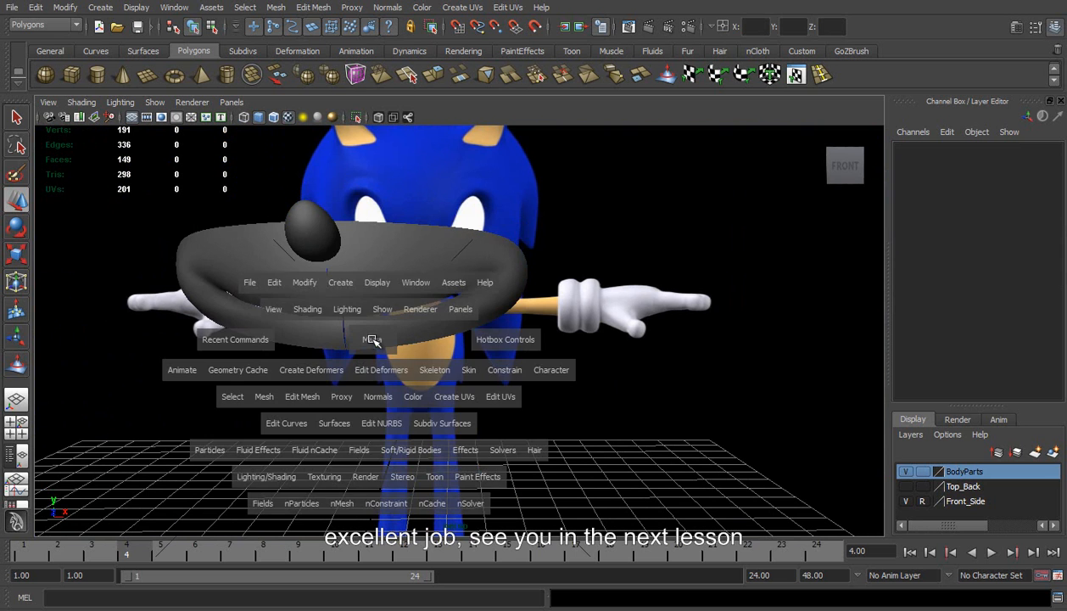
drag(373, 344, 422, 333)
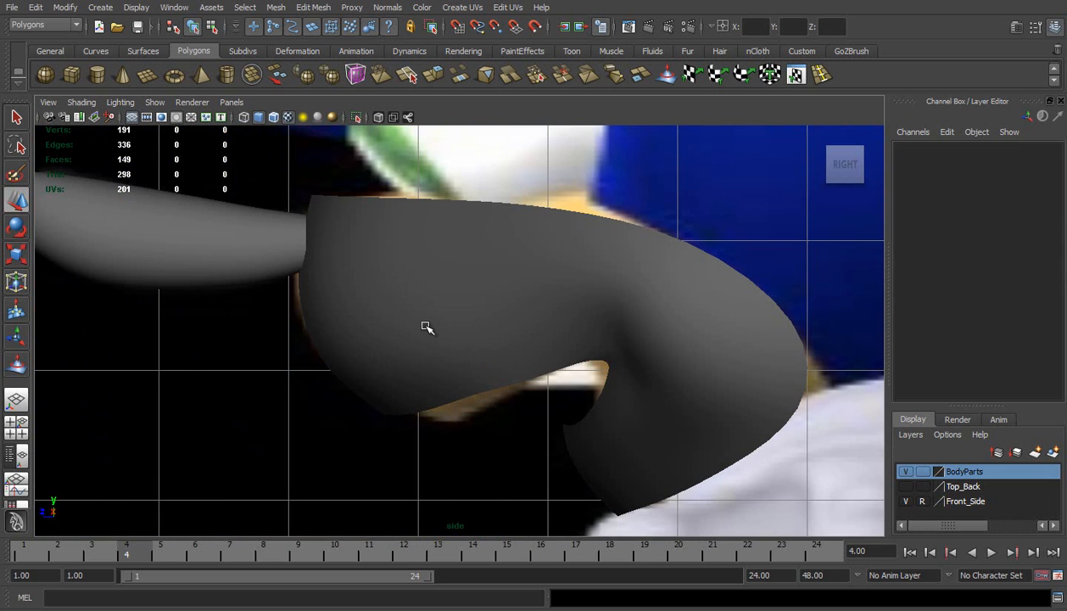
scroll(437, 319, down, 5)
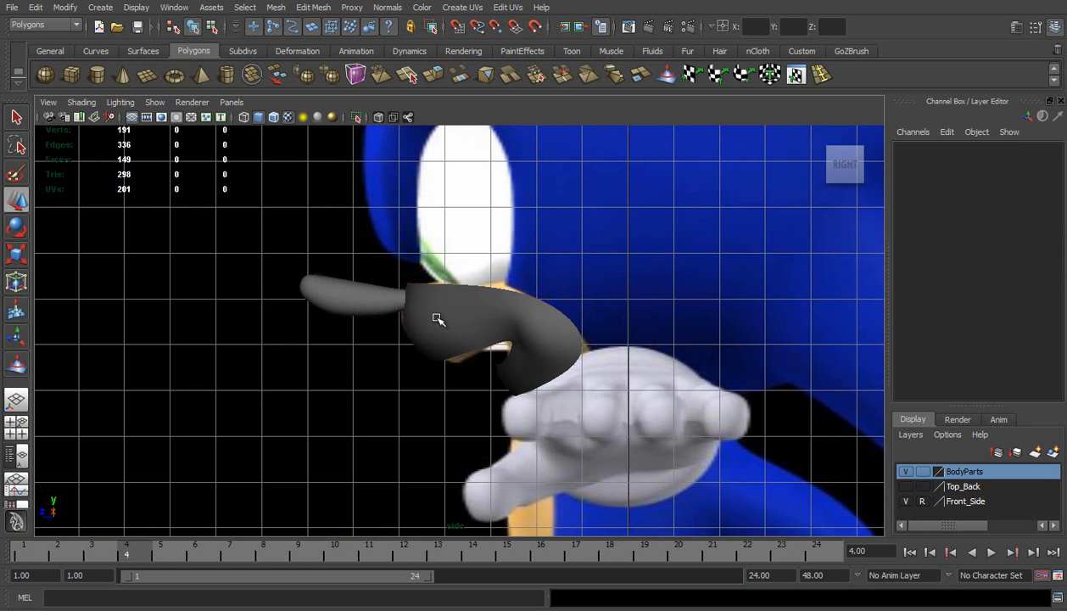
key(space)
drag(405, 307, 415, 347)
scroll(478, 305, down, 3)
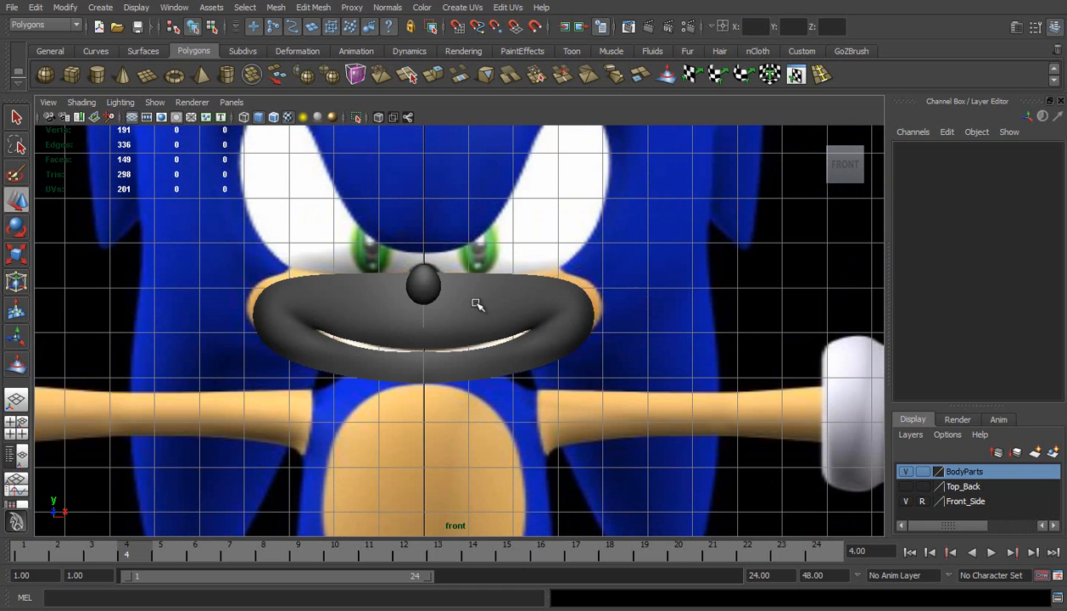